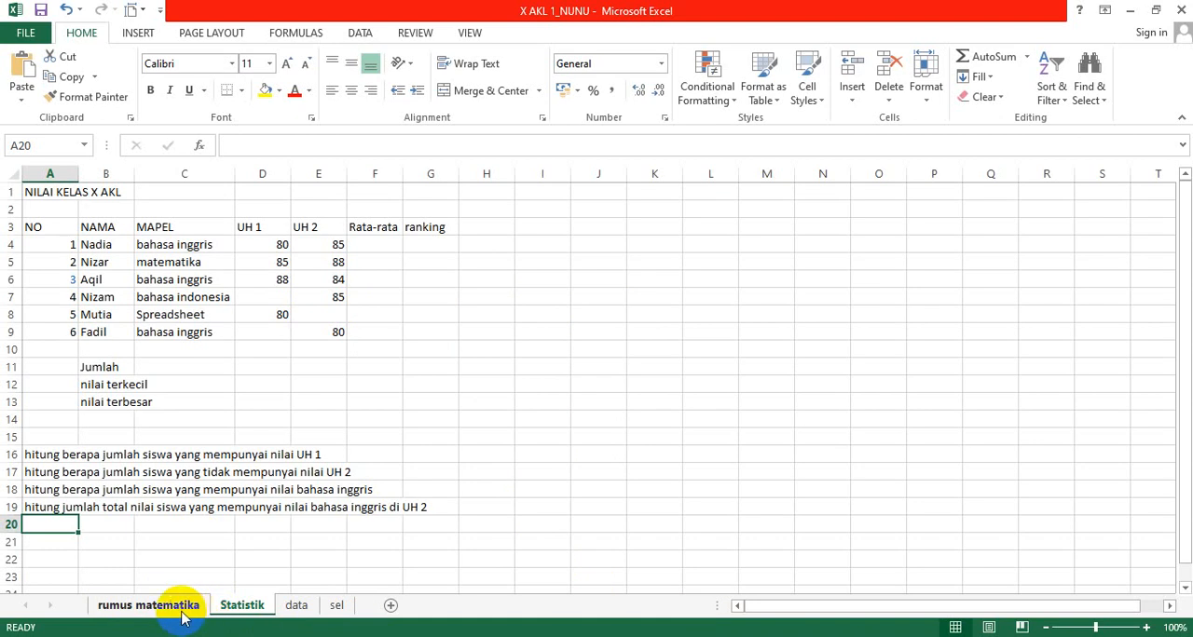
# Step: Merge and center the title NILAI KELAS X AKL across A1:G1 on the Statistik sheet
pyautogui.click(240, 607)
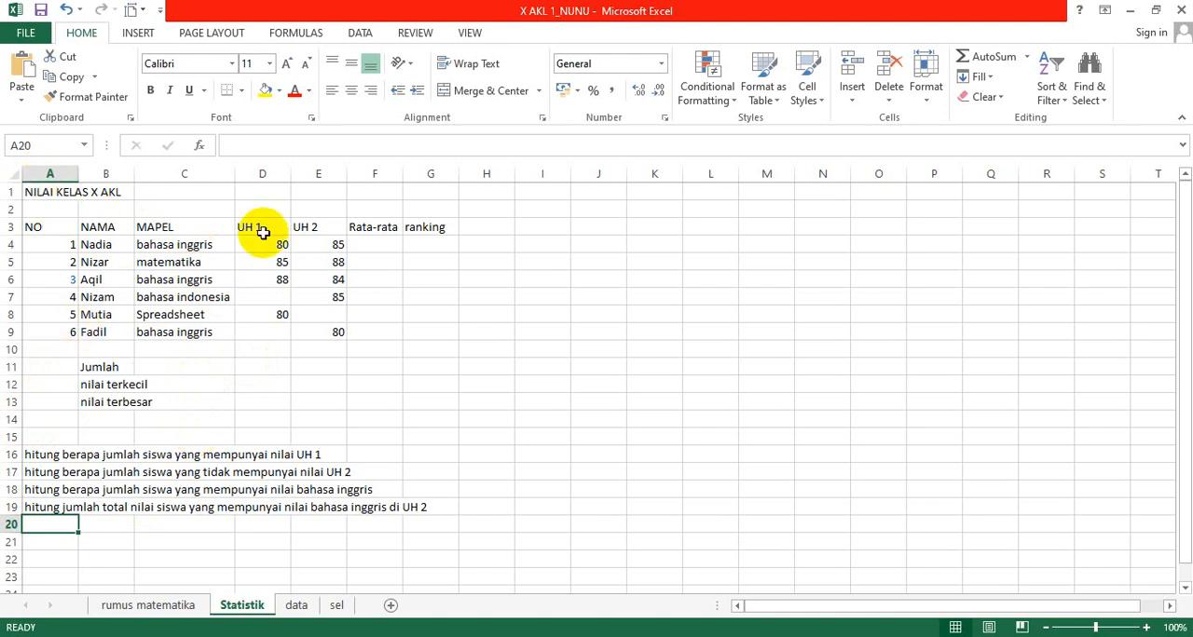
pyautogui.click(37, 192)
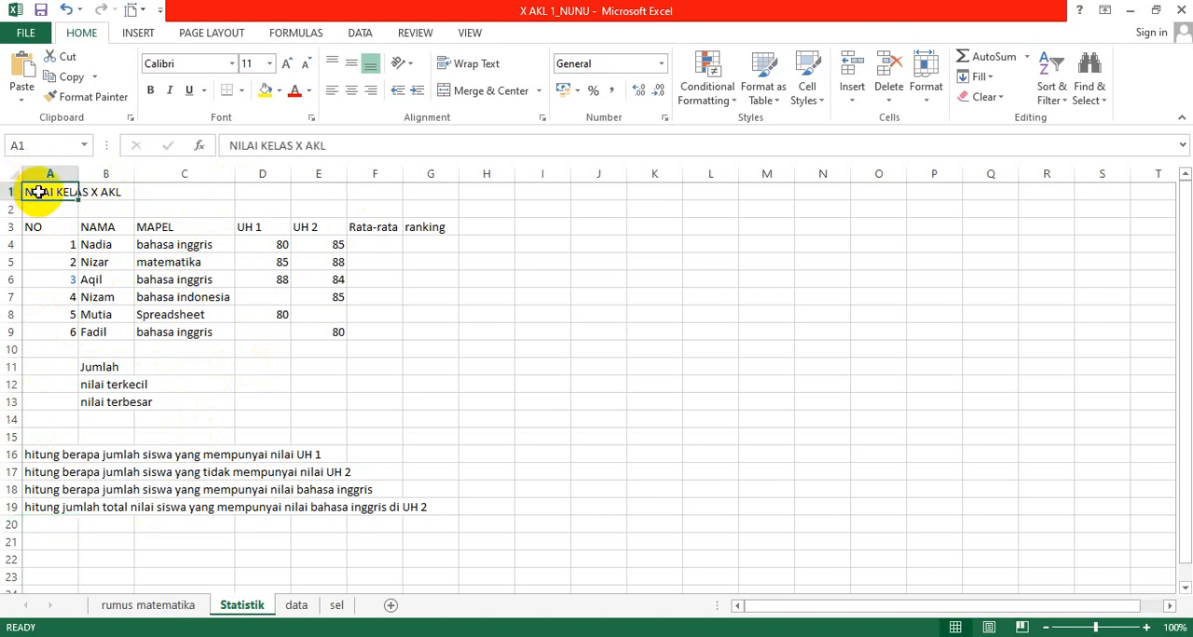
pyautogui.hotkey('shift', 'Right')
pyautogui.hotkey('shift', 'Right')
pyautogui.hotkey('shift', 'Right')
pyautogui.hotkey('shift', 'Right')
pyautogui.hotkey('shift', 'Right')
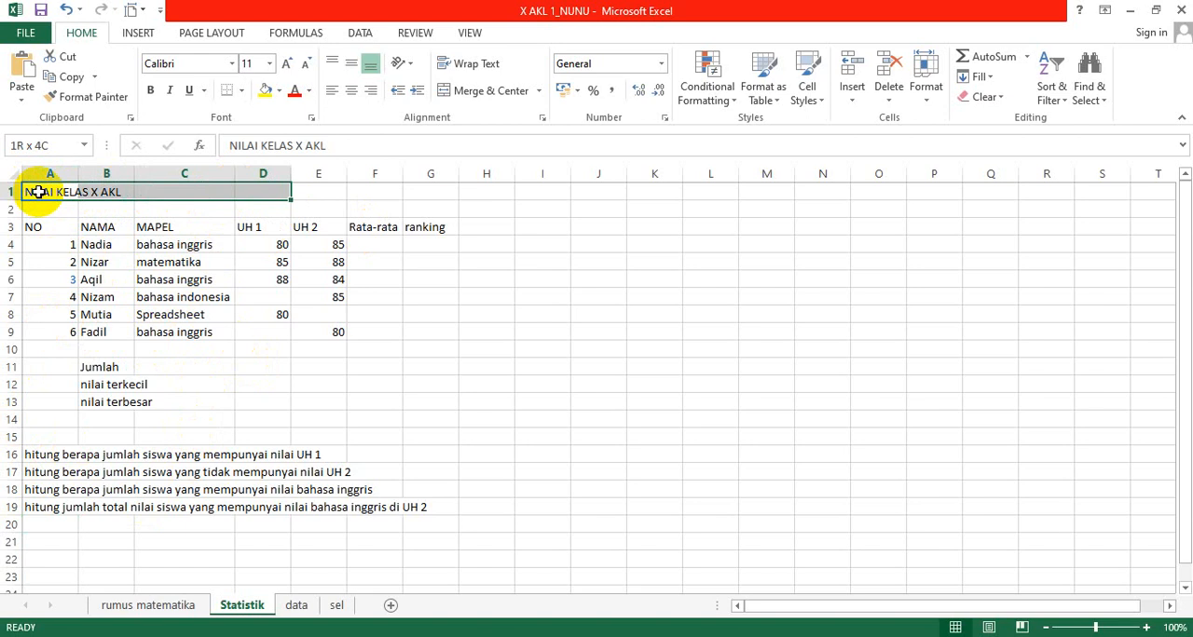
pyautogui.hotkey('shift', 'Right')
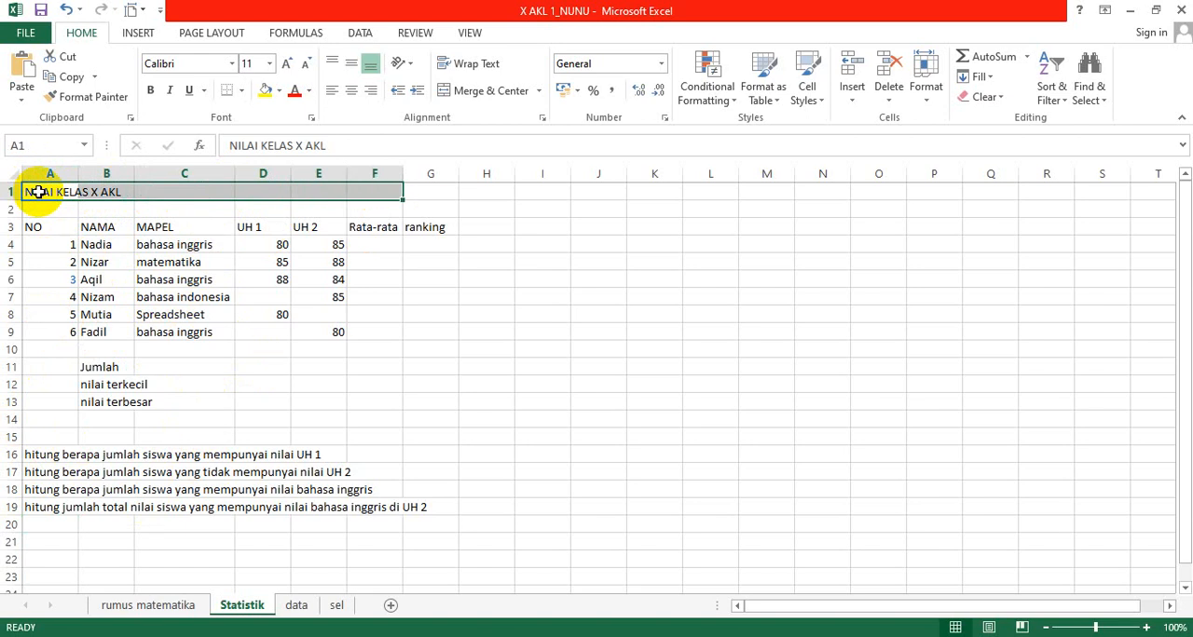
pyautogui.hotkey('shift', 'Right')
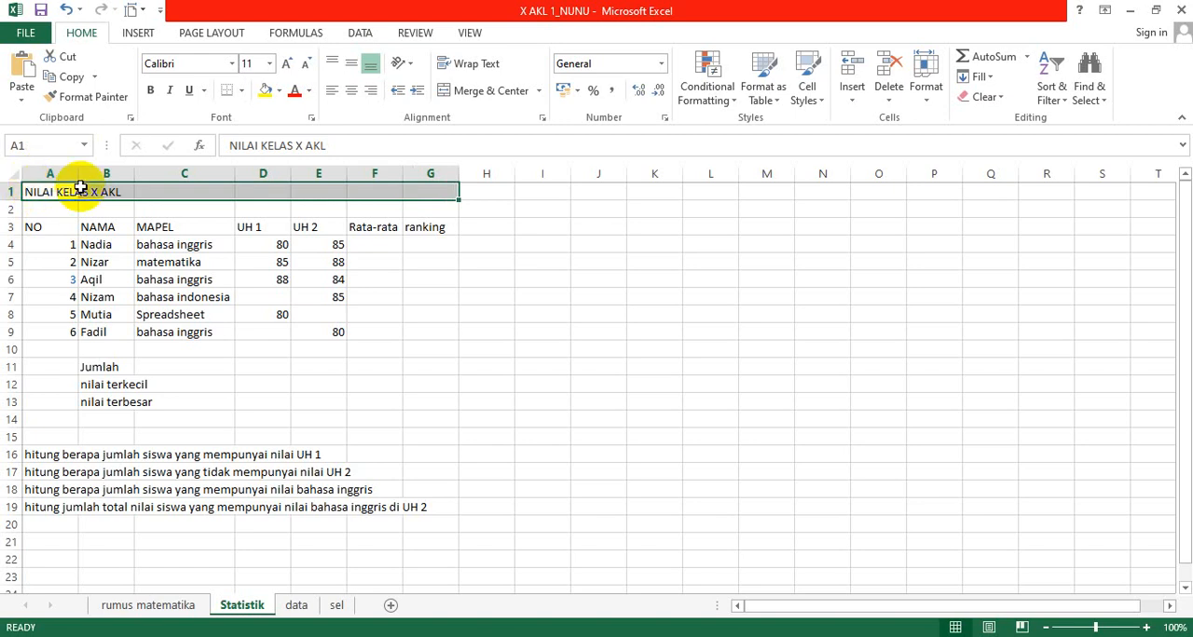
pyautogui.click(504, 94)
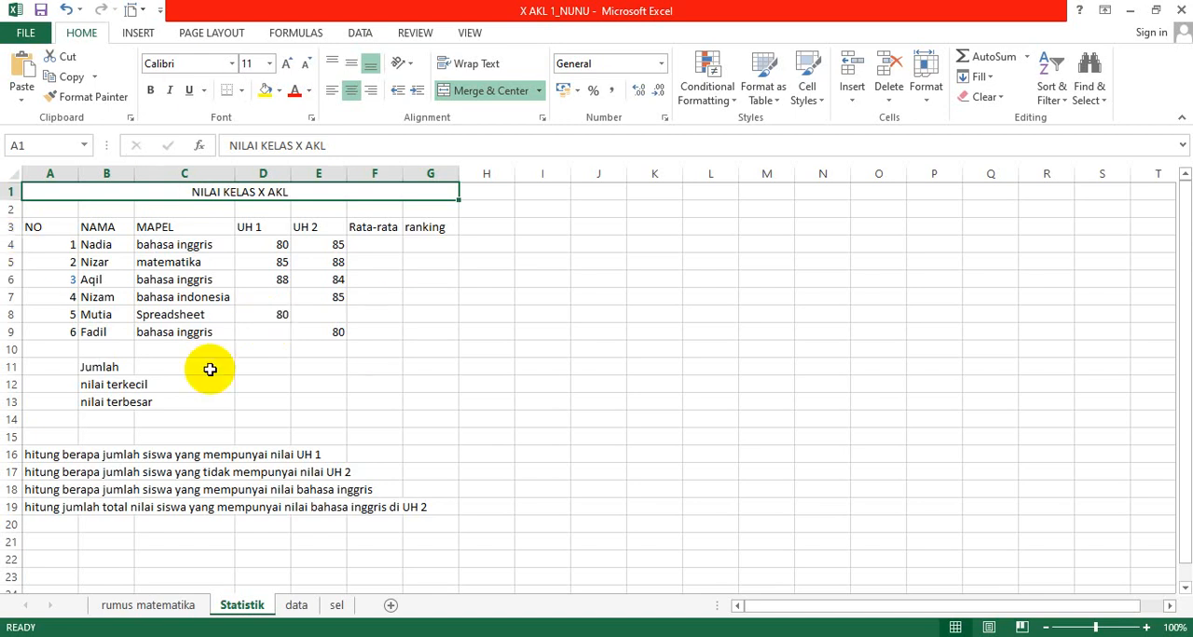
# Step: Put a double-line outline border around the grade table A3:G9
pyautogui.click(41, 229)
pyautogui.hotkey('shift', 'Down')
pyautogui.hotkey('shift', 'Down')
pyautogui.hotkey('shift', 'Down')
pyautogui.hotkey('shift', 'Down')
pyautogui.hotkey('shift', 'Down')
pyautogui.hotkey('shift', 'Down')
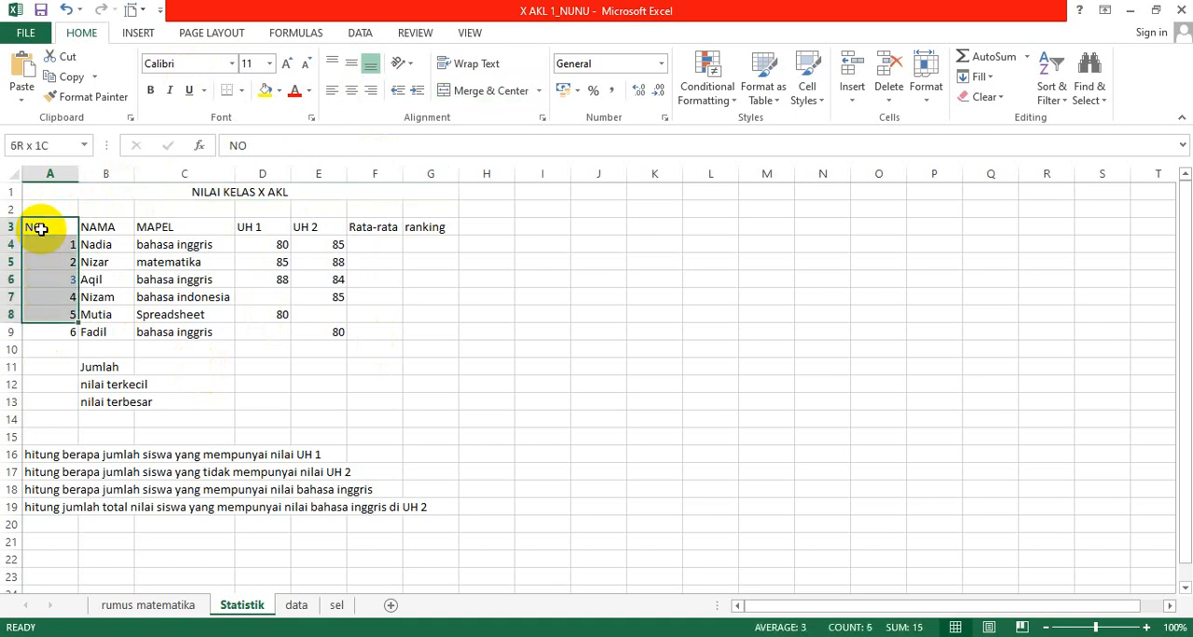
pyautogui.hotkey('shift', 'Right')
pyautogui.hotkey('shift', 'Right')
pyautogui.hotkey('shift', 'Right')
pyautogui.hotkey('shift', 'Right')
pyautogui.hotkey('shift', 'Right')
pyautogui.hotkey('shift', 'Right')
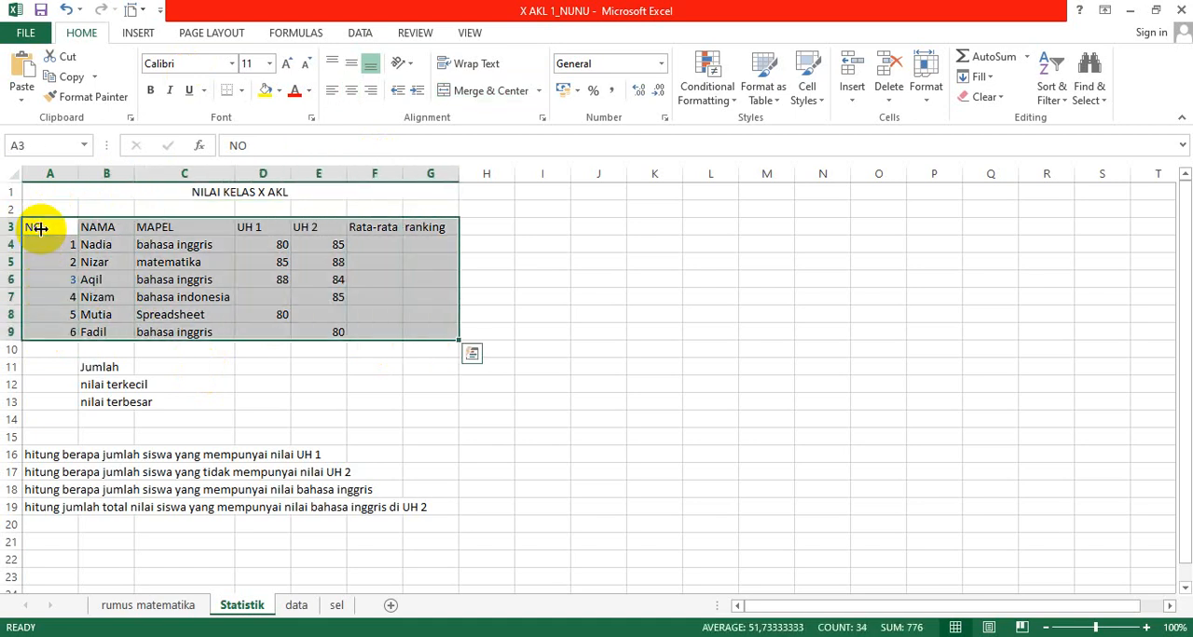
pyautogui.click(243, 94)
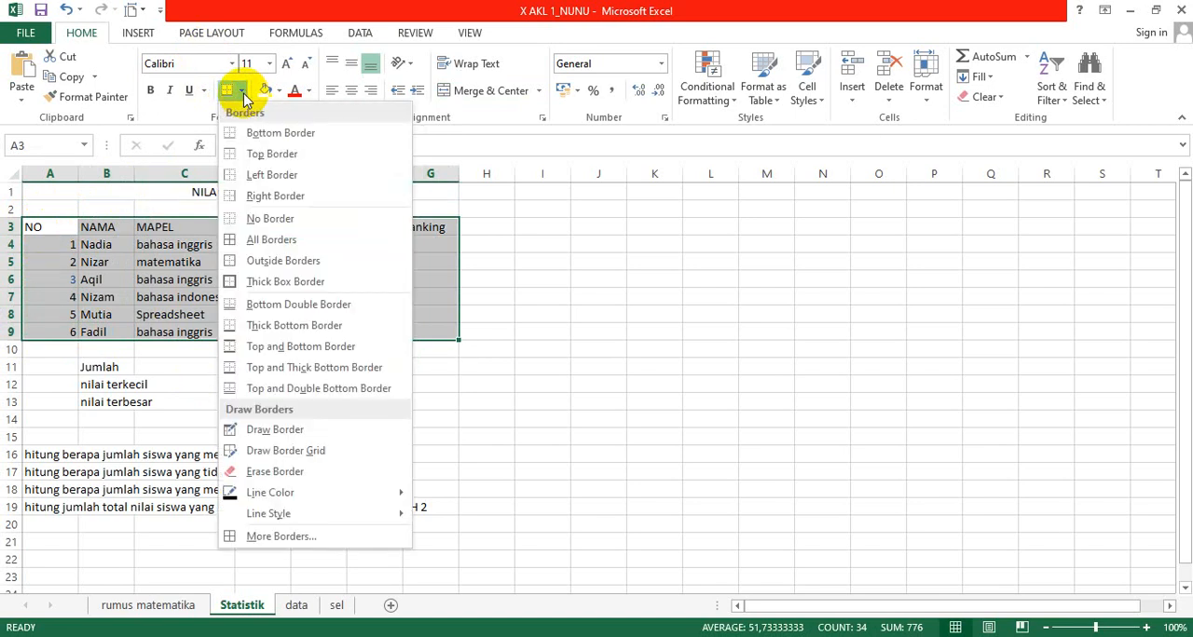
pyautogui.click(55, 250)
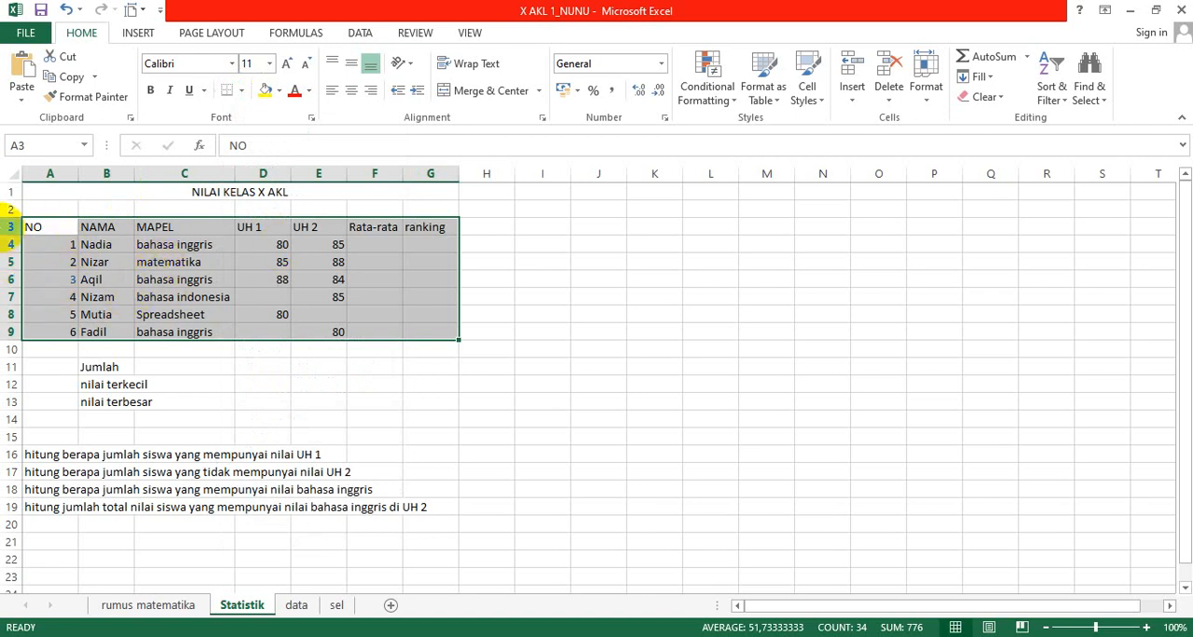
pyautogui.rightClick(54, 252)
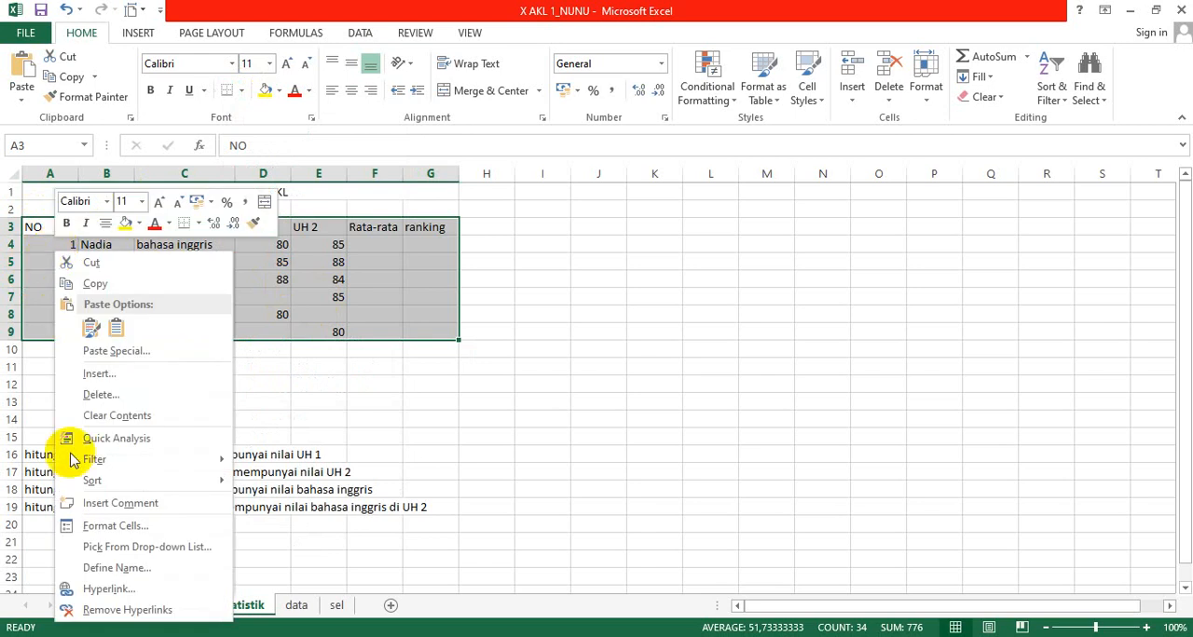
pyautogui.moveTo(66, 457)
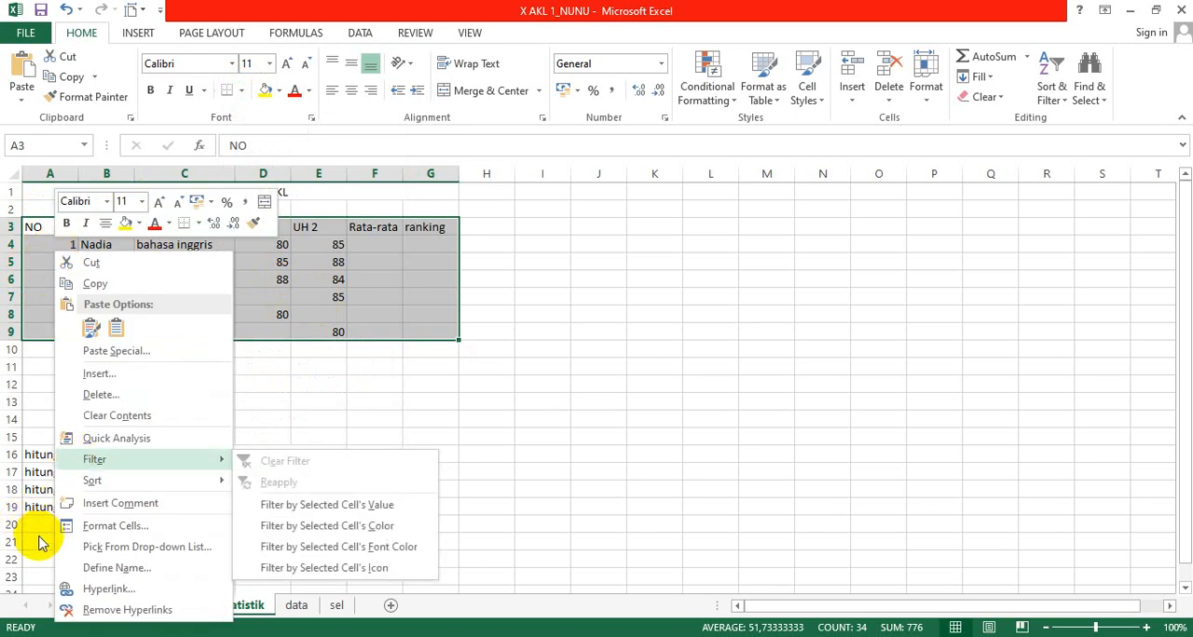
pyautogui.click(106, 528)
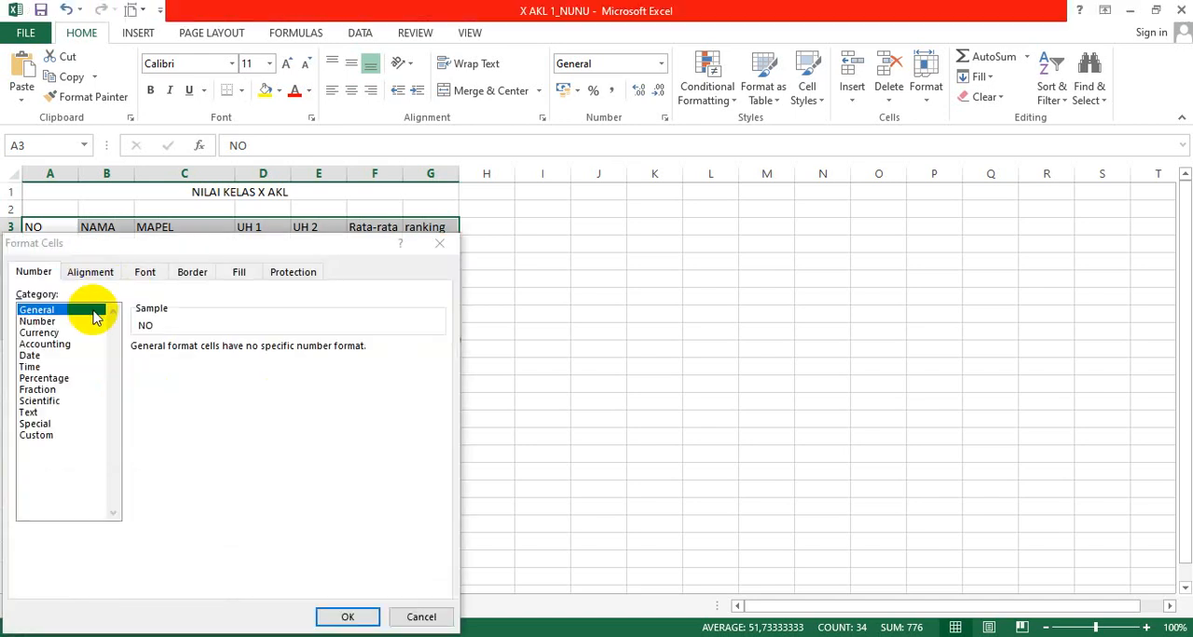
pyautogui.click(193, 274)
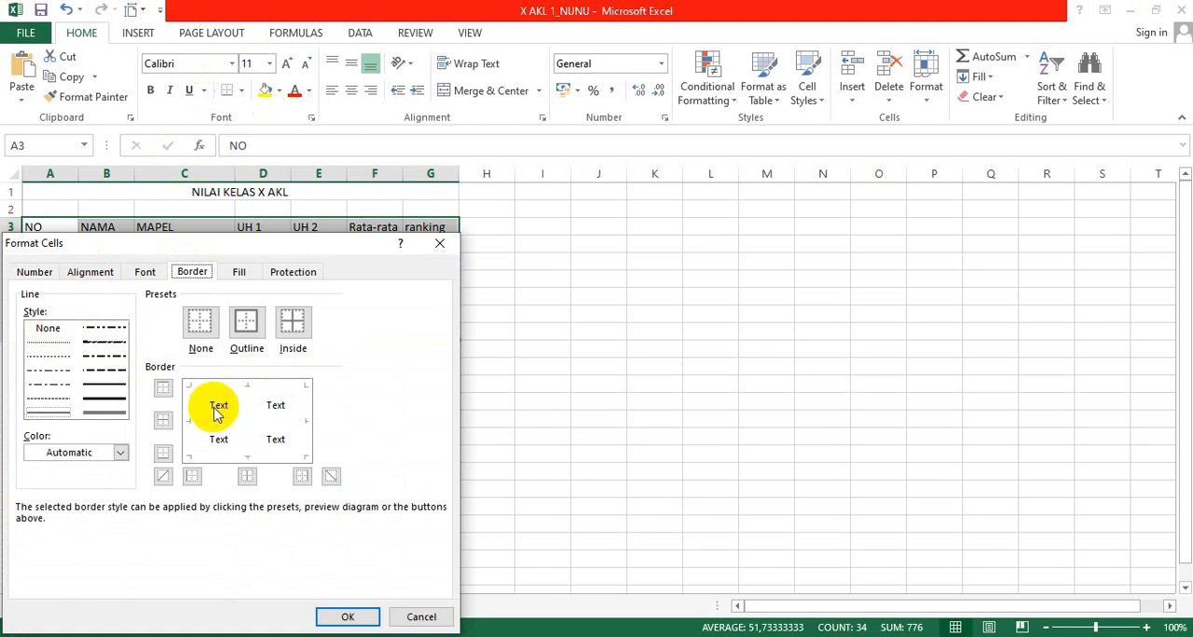
pyautogui.click(247, 322)
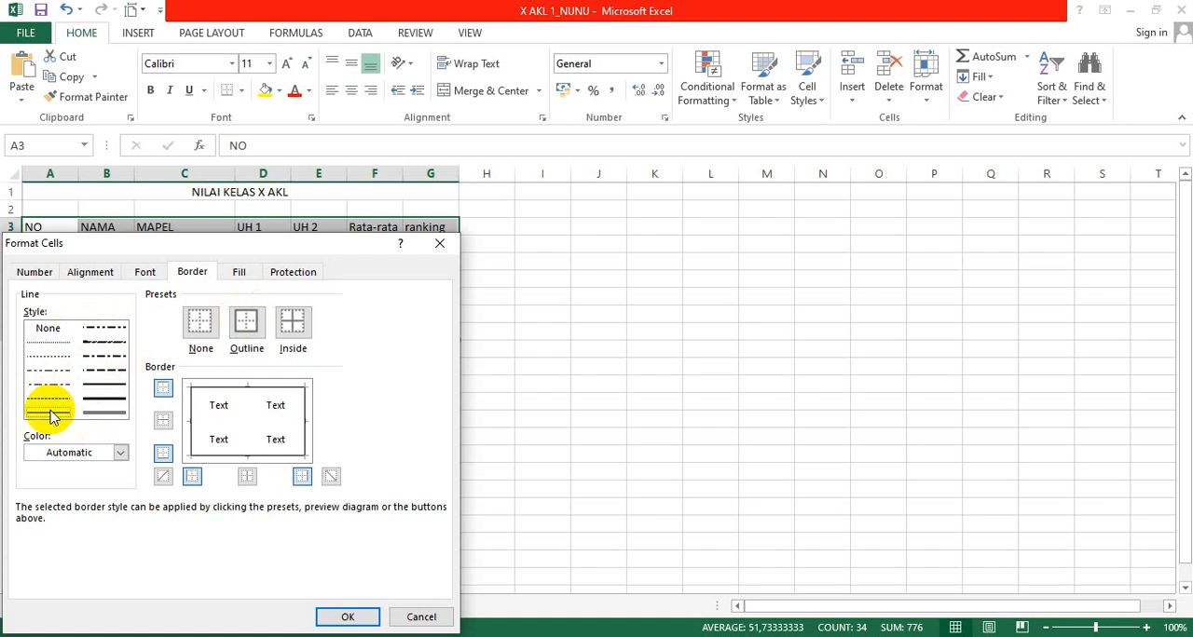
pyautogui.click(105, 413)
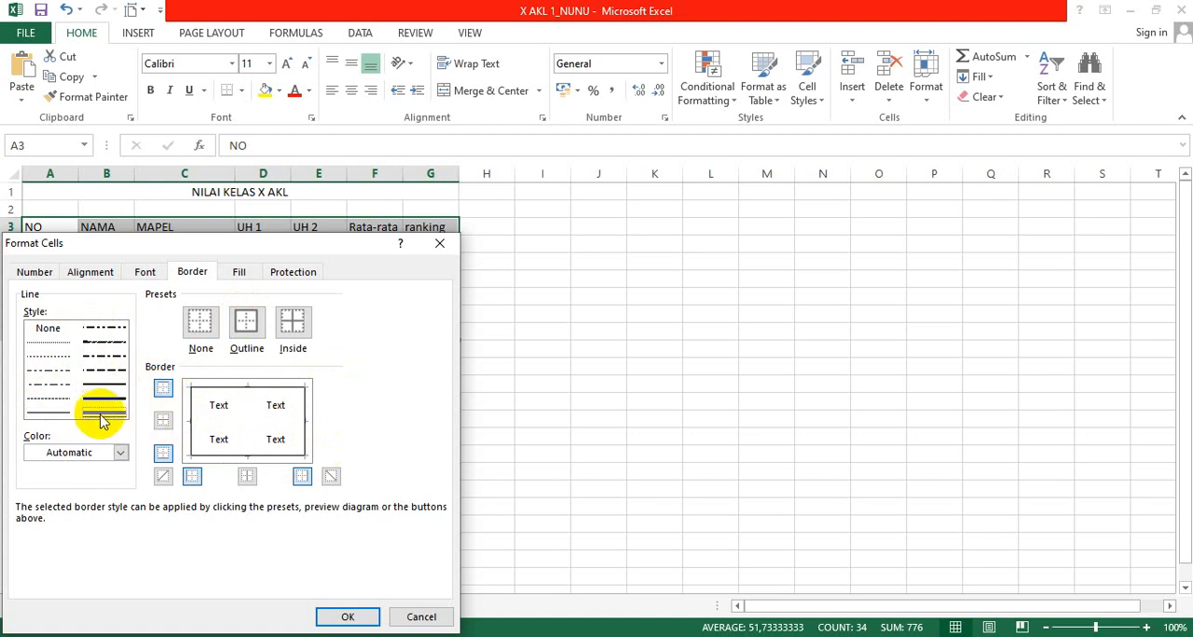
pyautogui.click(247, 328)
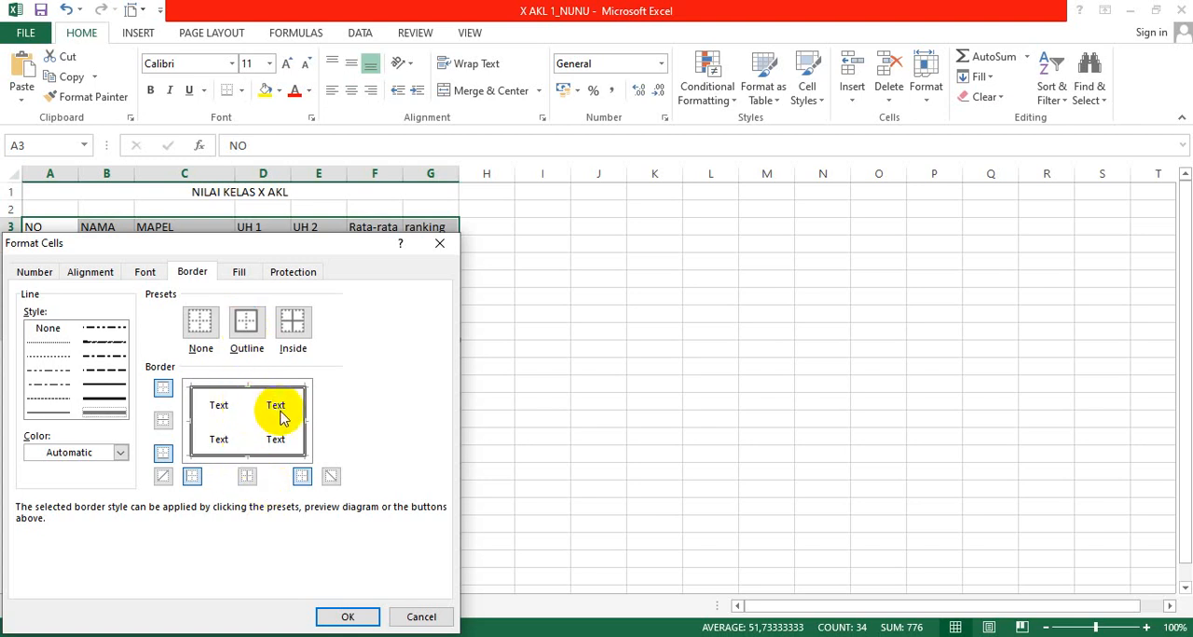
# Step: Add thin single-line vertical and horizontal inside borders to the grade table and apply the border settings
pyautogui.click(53, 415)
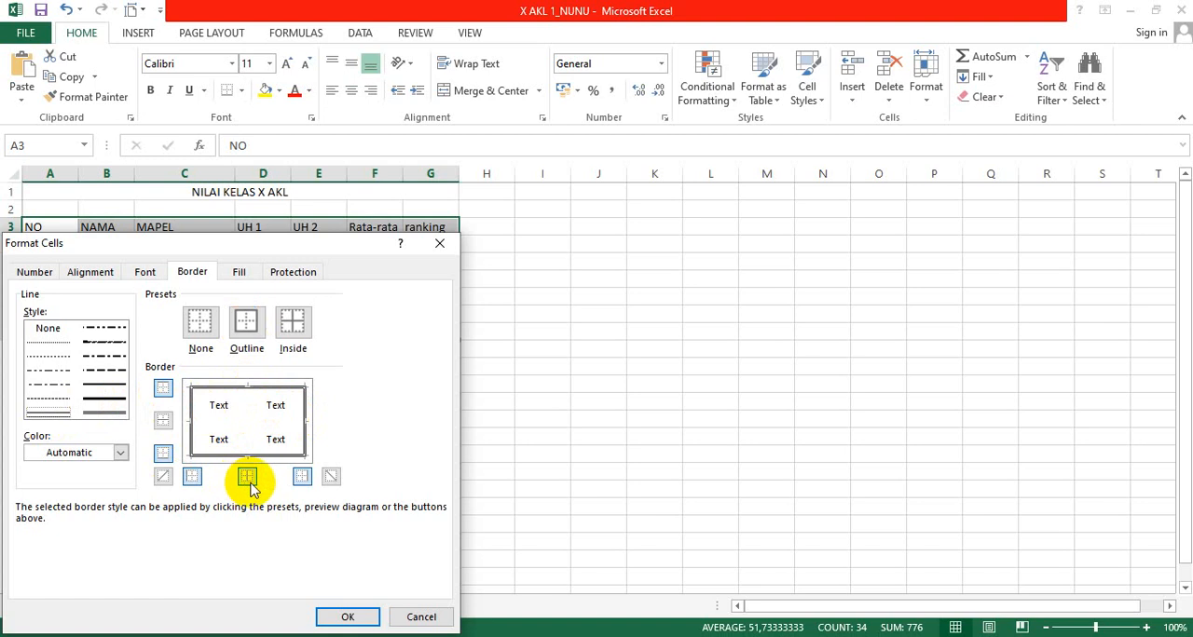
pyautogui.click(248, 425)
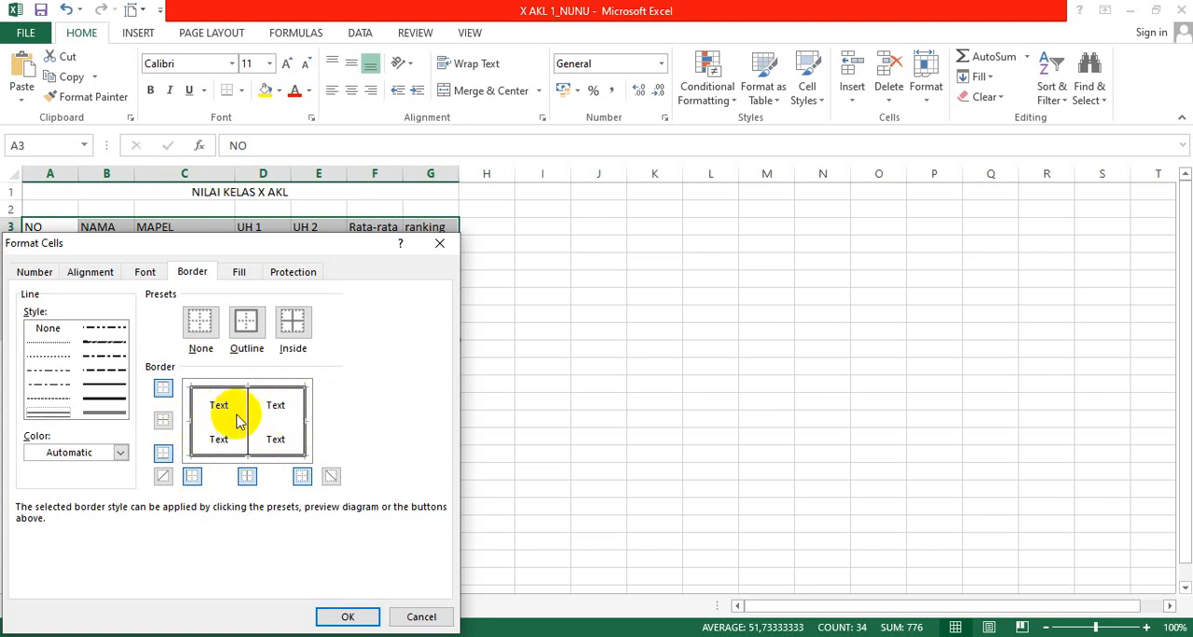
pyautogui.click(163, 422)
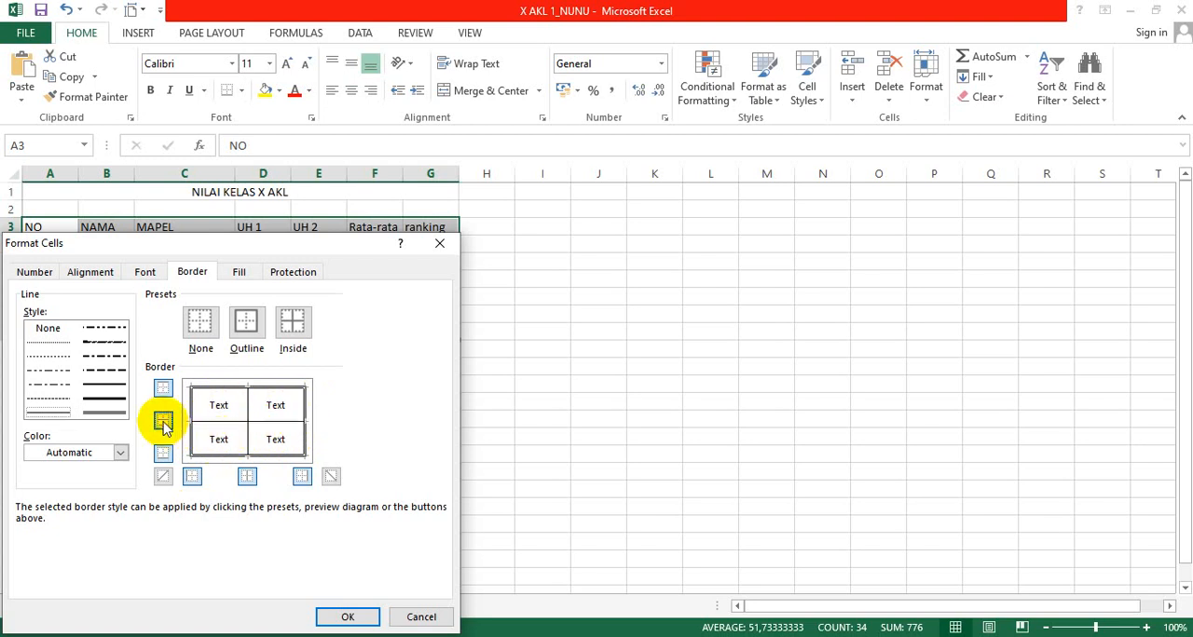
pyautogui.click(345, 618)
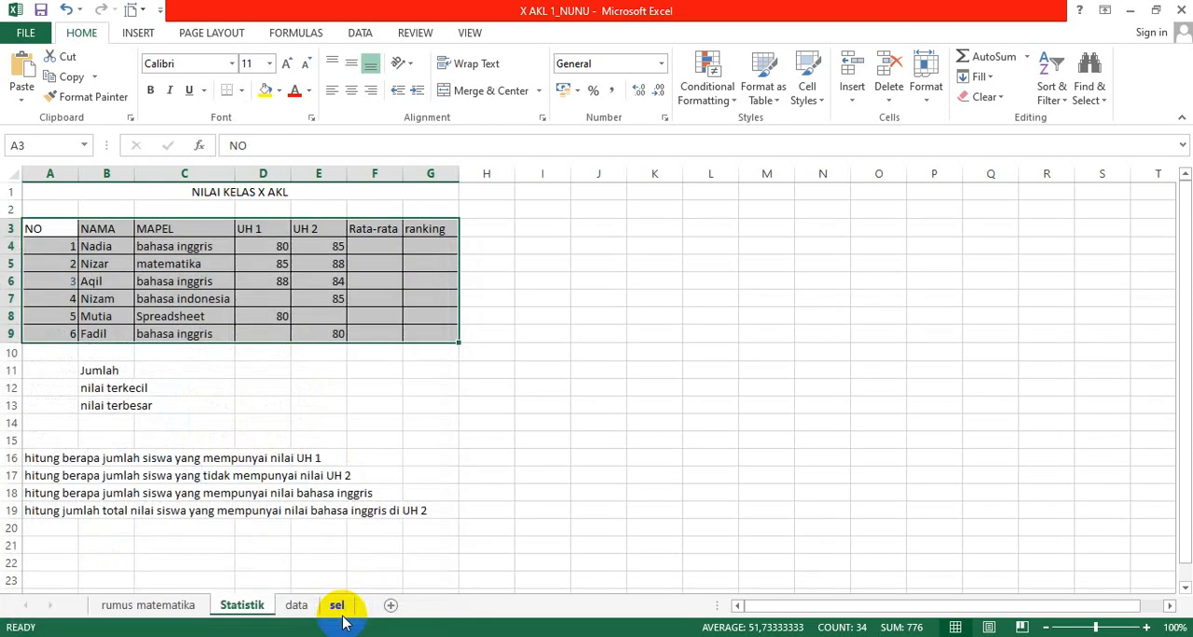
pyautogui.click(407, 419)
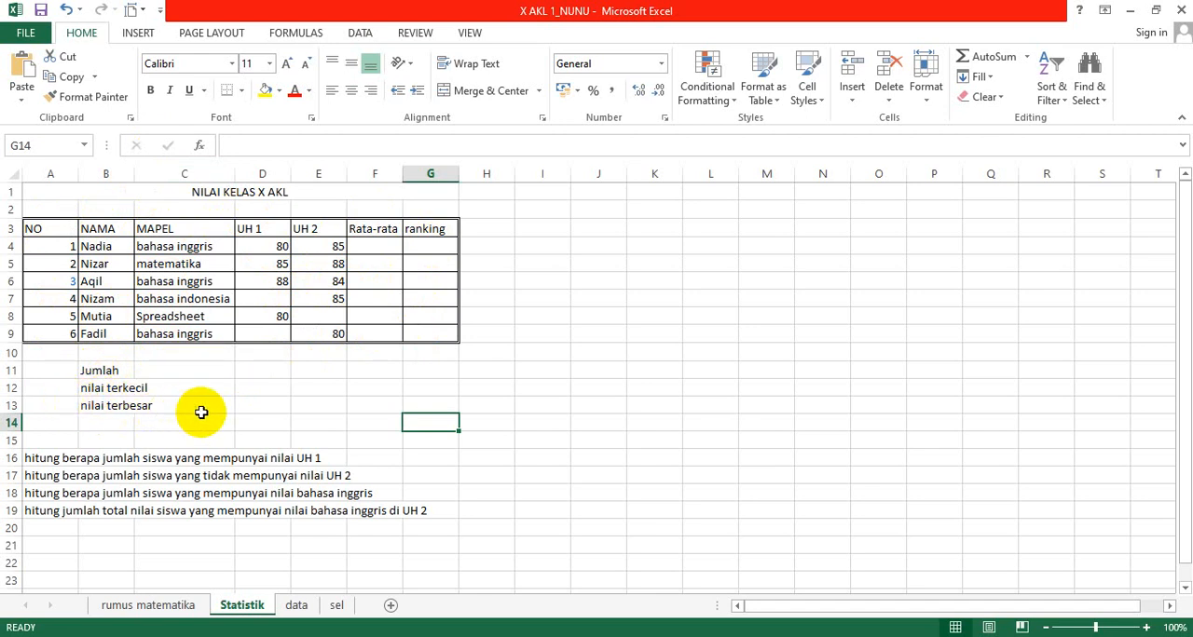
pyautogui.click(383, 247)
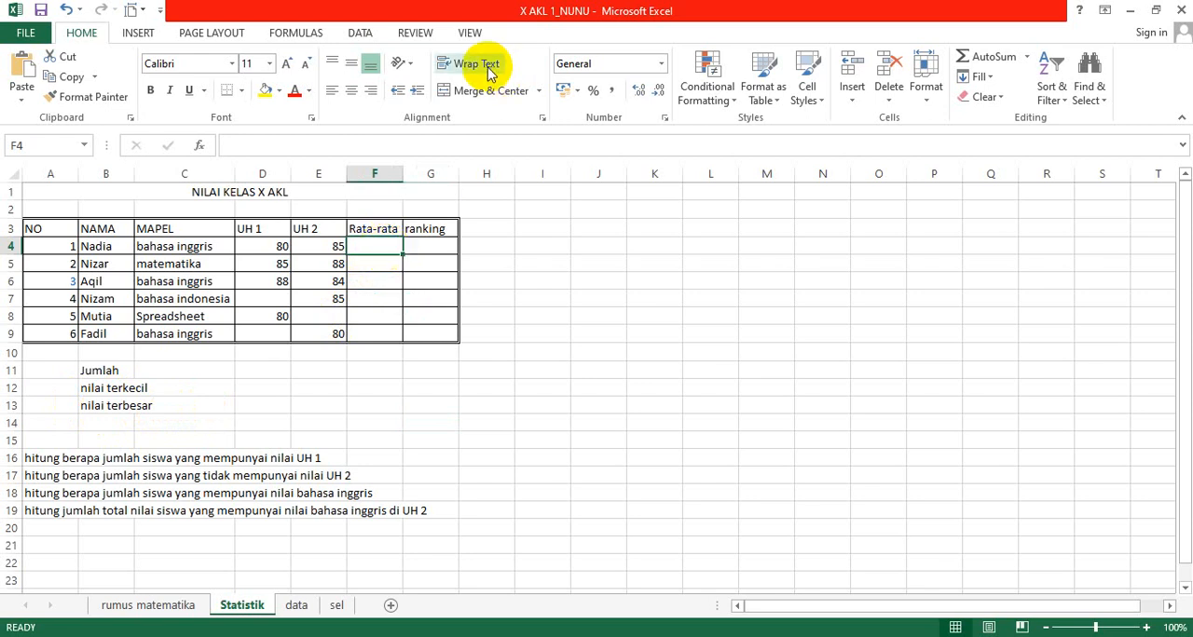
pyautogui.click(853, 104)
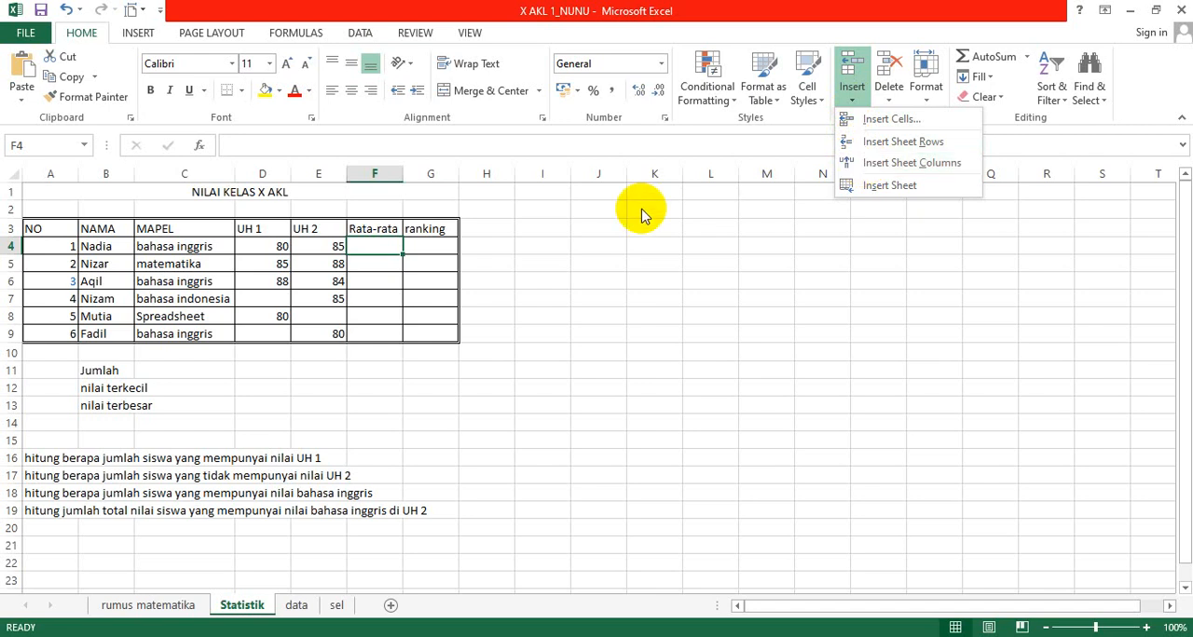
pyautogui.press('Escape')
pyautogui.write('ic')
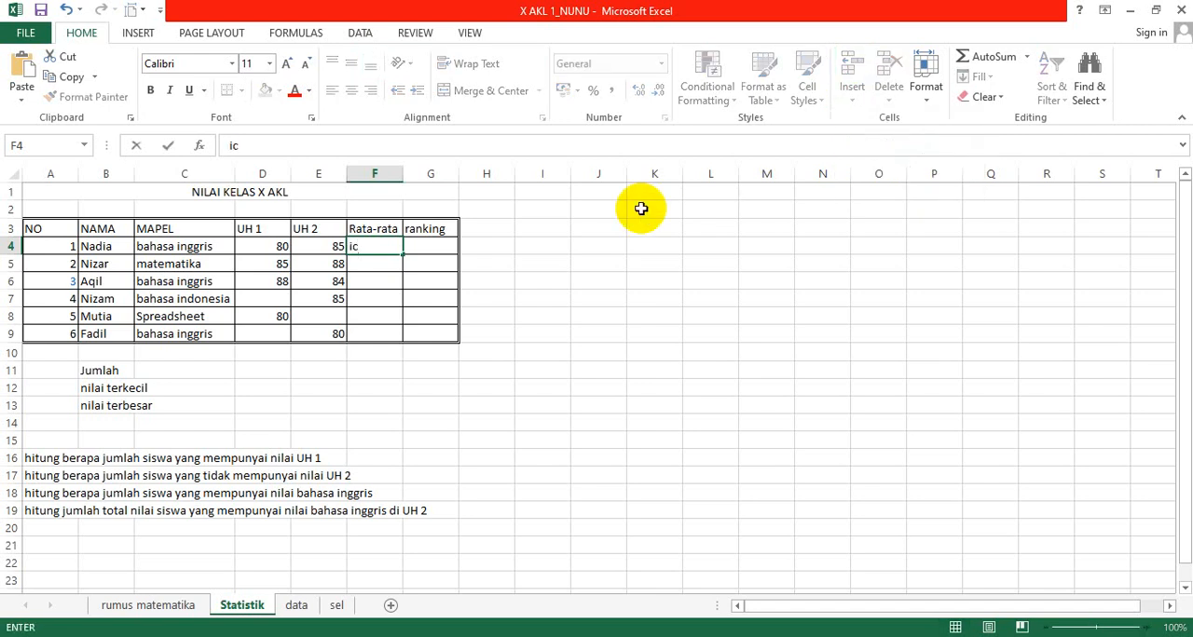
pyautogui.press('BackSpace')
pyautogui.press('BackSpace')
# Step: Insert a new sheet column between the UH 2 and Rata-rata columns
pyautogui.press('Tab')
pyautogui.press('Down')
pyautogui.press('Left')
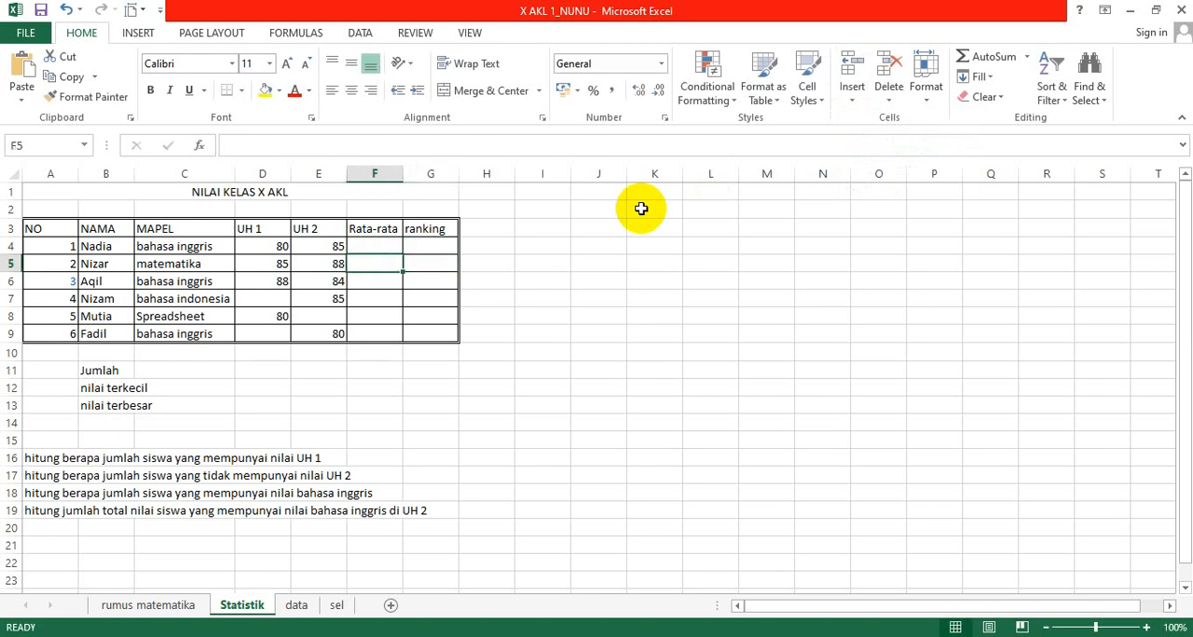
pyautogui.press('alt')
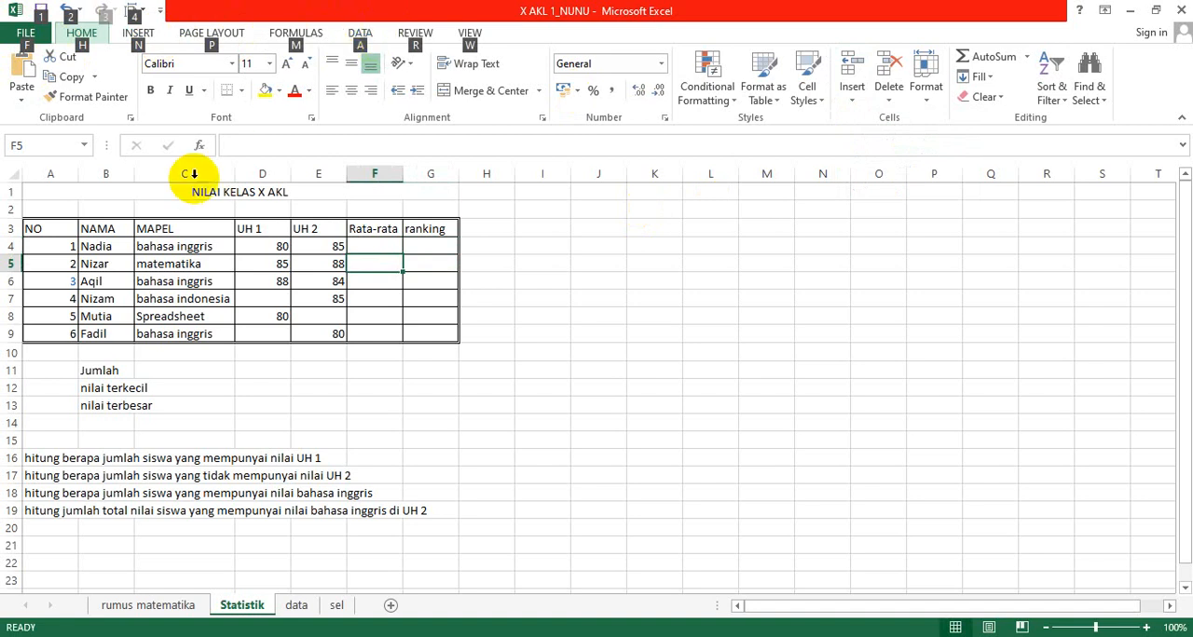
pyautogui.press('i')
pyautogui.press('c')
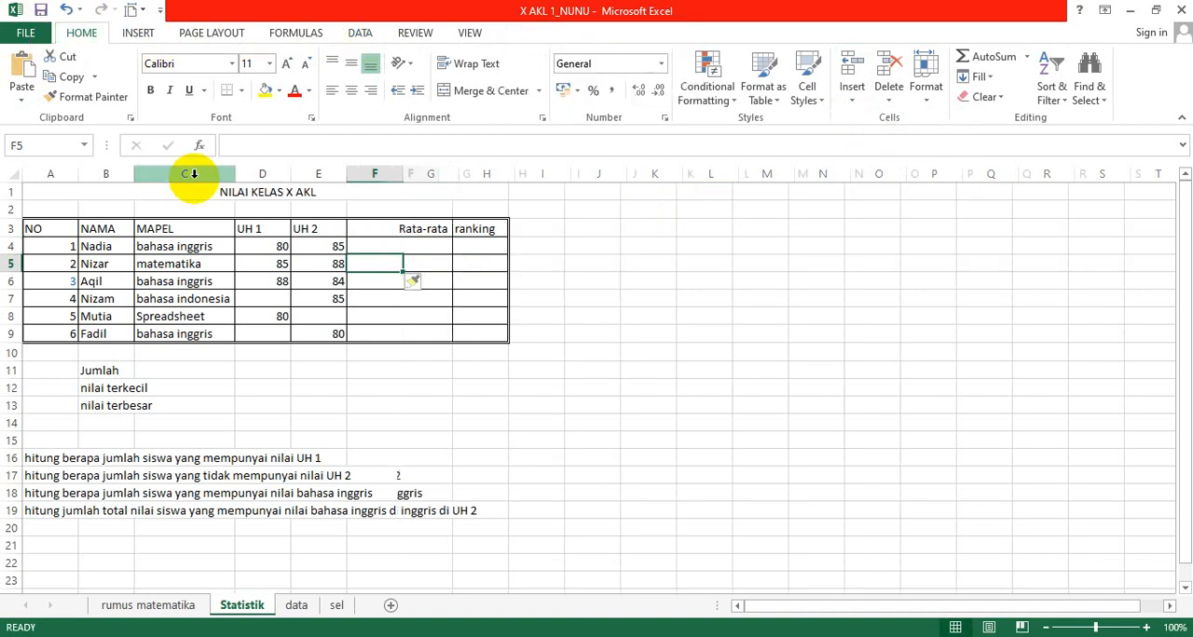
# Step: Enter the header Jumlah for the new column in cell F3
pyautogui.press('Up')
pyautogui.press('Up')
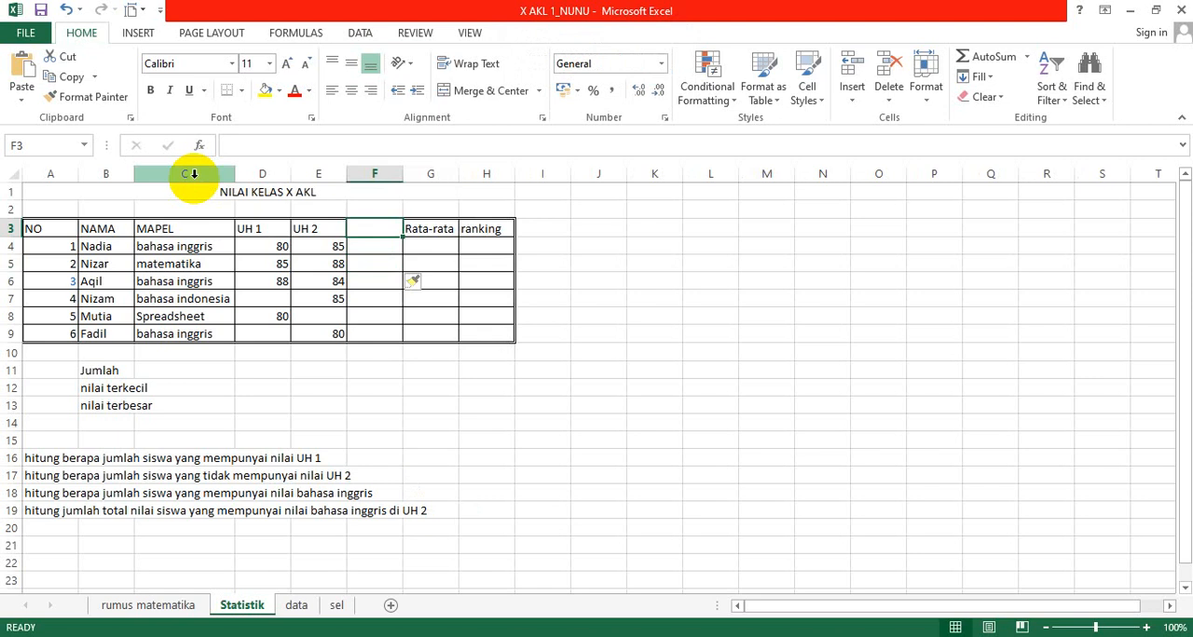
pyautogui.write('jum')
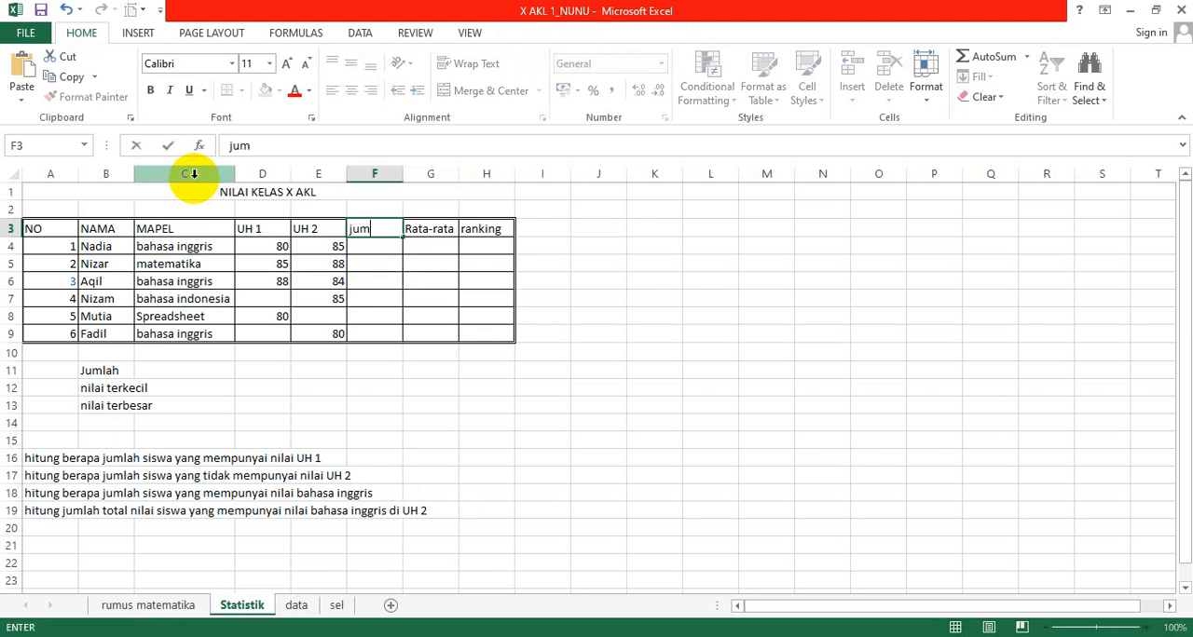
pyautogui.press('BackSpace')
pyautogui.press('BackSpace')
pyautogui.press('BackSpace')
pyautogui.write('Jumlah')
pyautogui.press('Return')
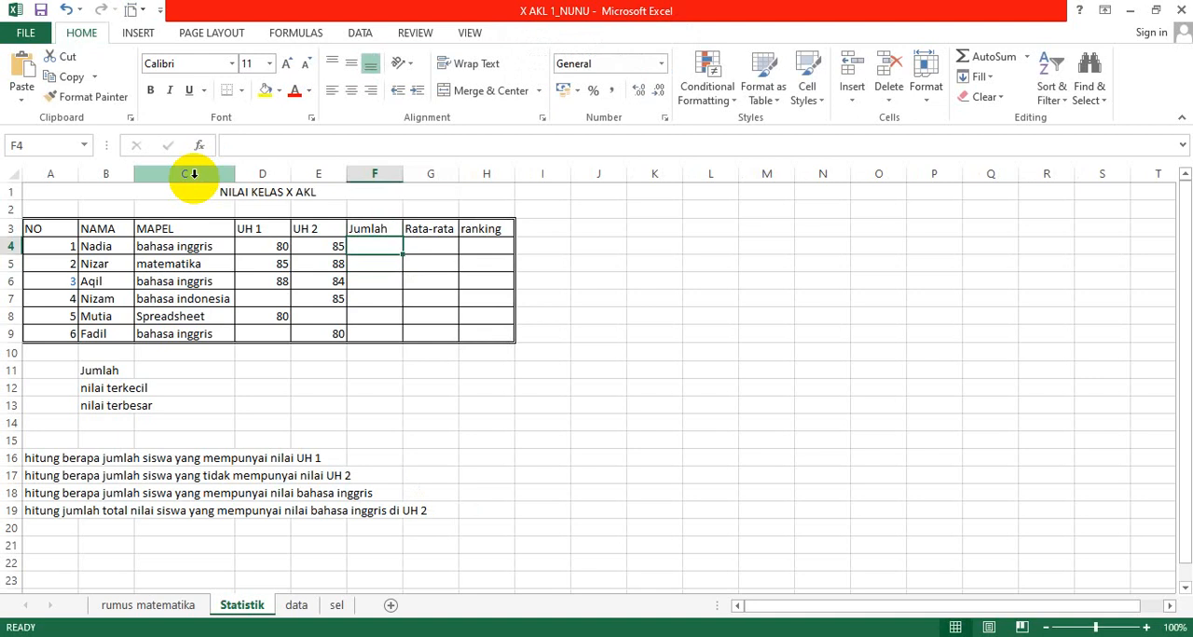
# Step: Replace the row label in cell B11 with Total
pyautogui.press('Down')
pyautogui.press('Down')
pyautogui.press('Down')
pyautogui.press('Down')
pyautogui.press('Down')
pyautogui.press('Down')
pyautogui.press('Down')
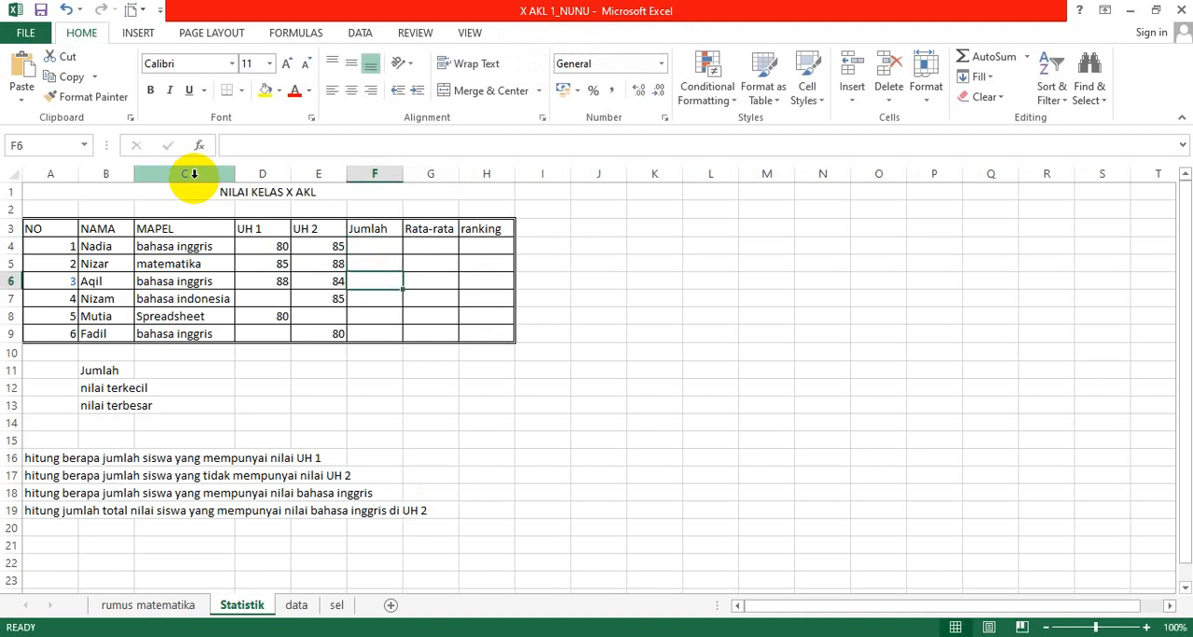
pyautogui.press('Left')
pyautogui.press('Left')
pyautogui.press('Left')
pyautogui.press('Left')
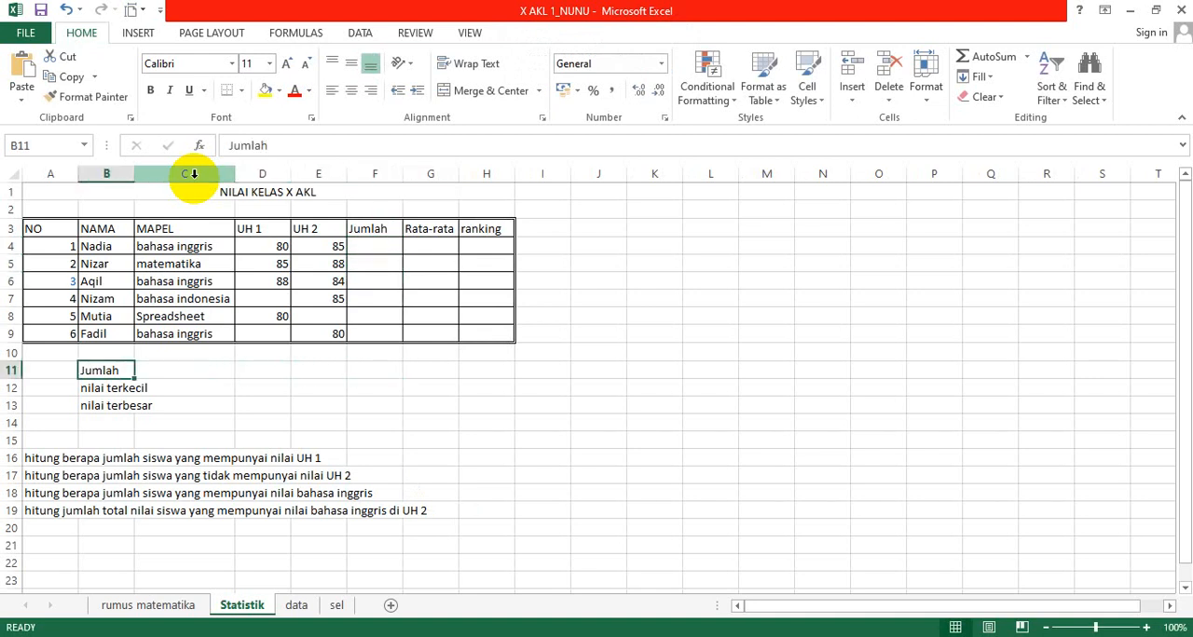
pyautogui.write('Tt')
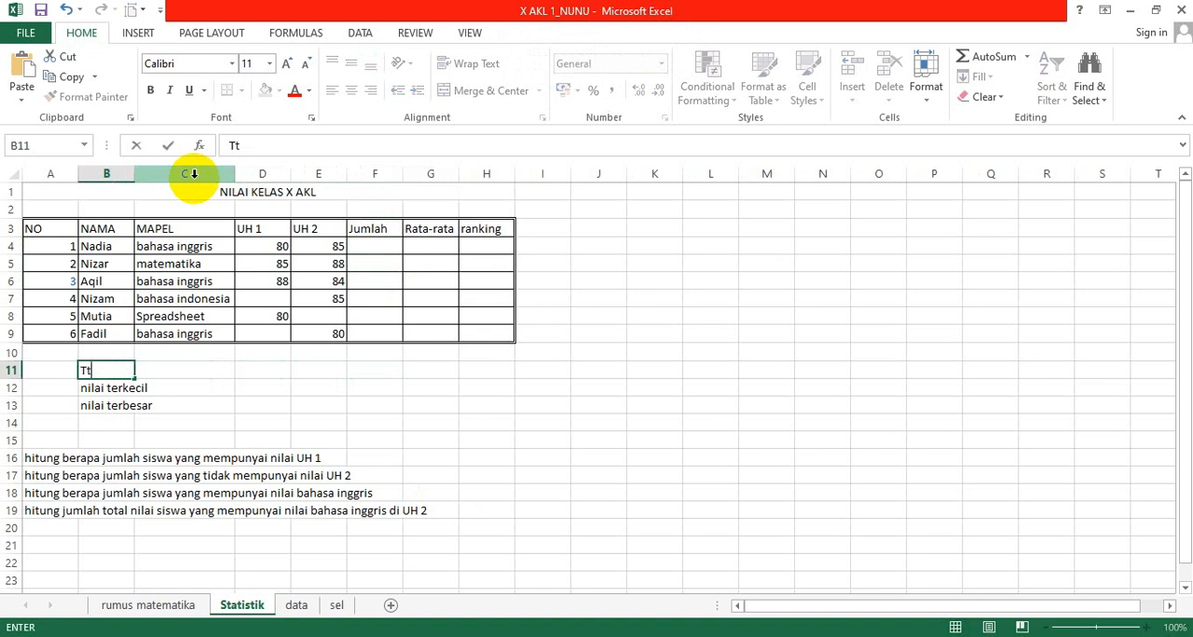
pyautogui.press('BackSpace')
pyautogui.write('Total')
pyautogui.press('Return')
pyautogui.press('Up')
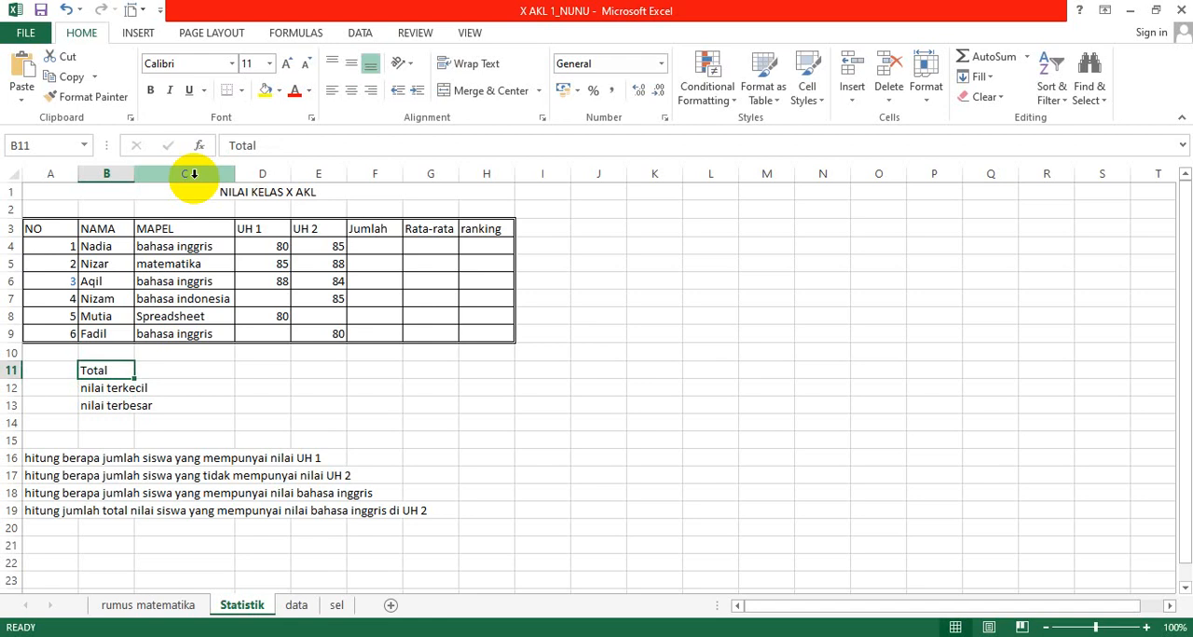
# Step: Start a SUM formula in F4 under Jumlah with D4 as its first argument
pyautogui.click(372, 243)
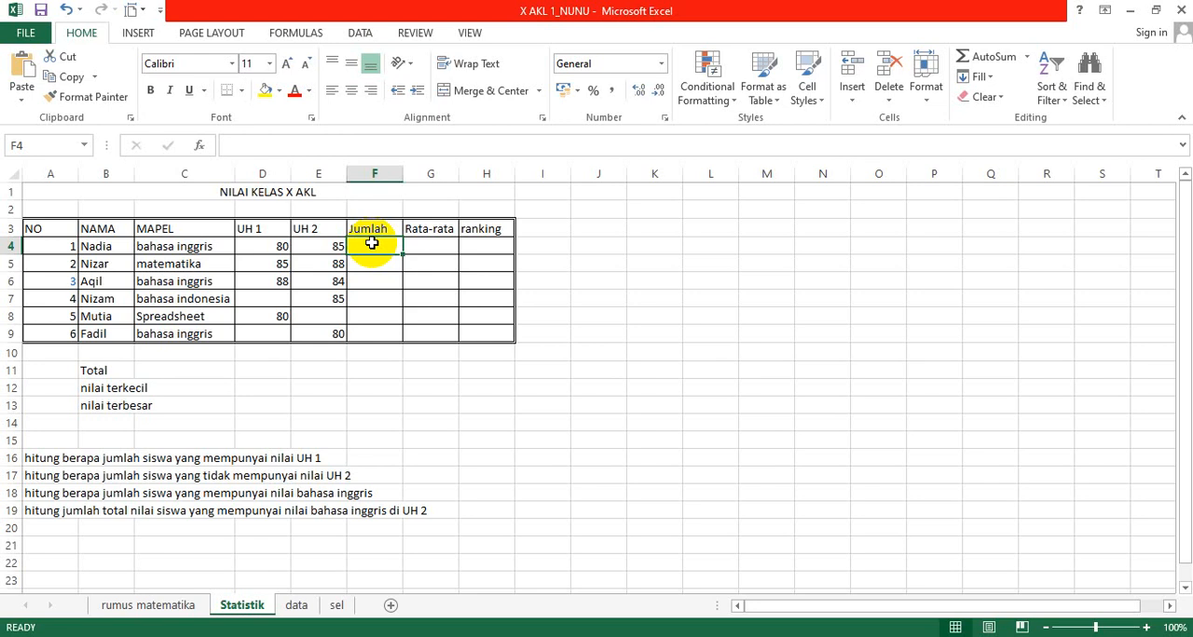
pyautogui.write('=')
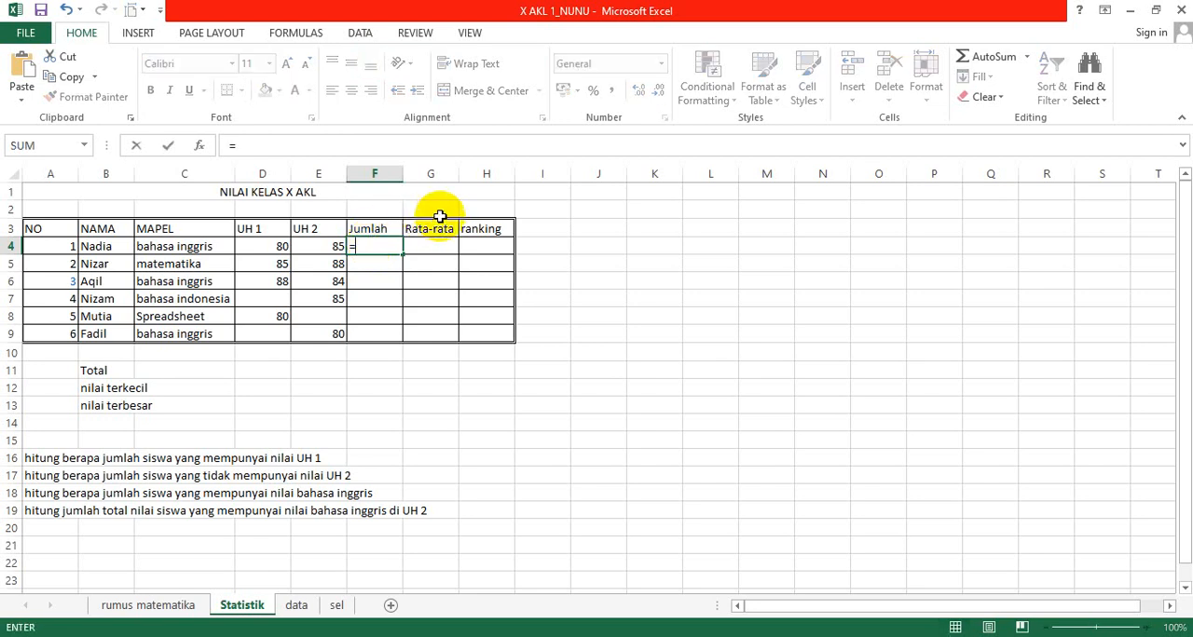
pyautogui.write('sum(')
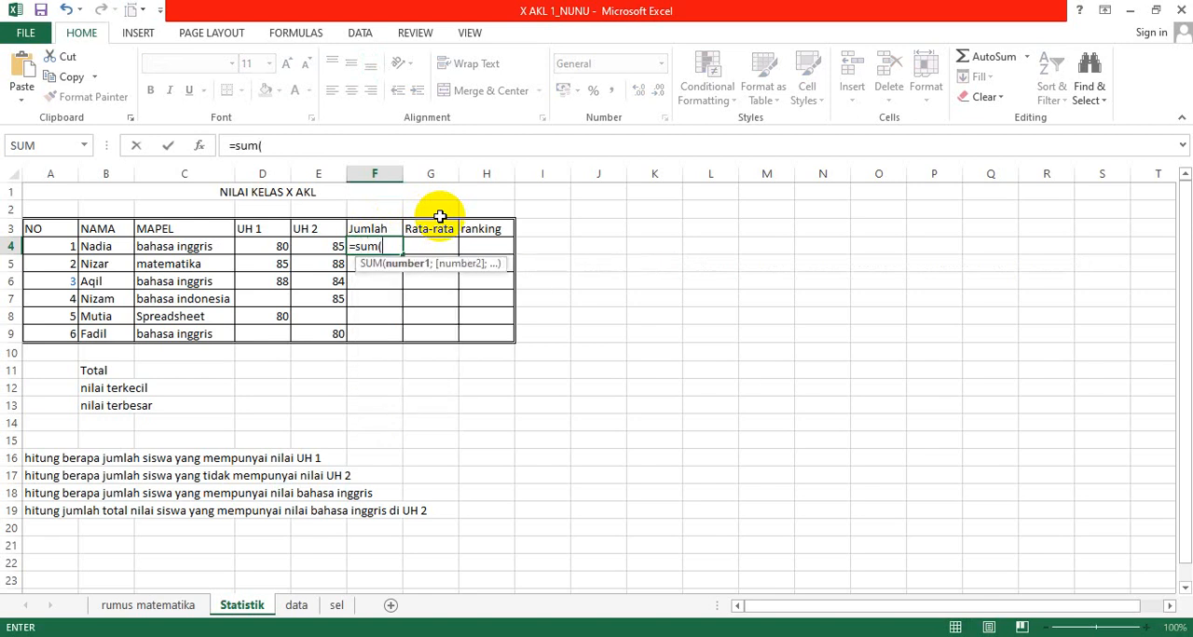
pyautogui.click(259, 246)
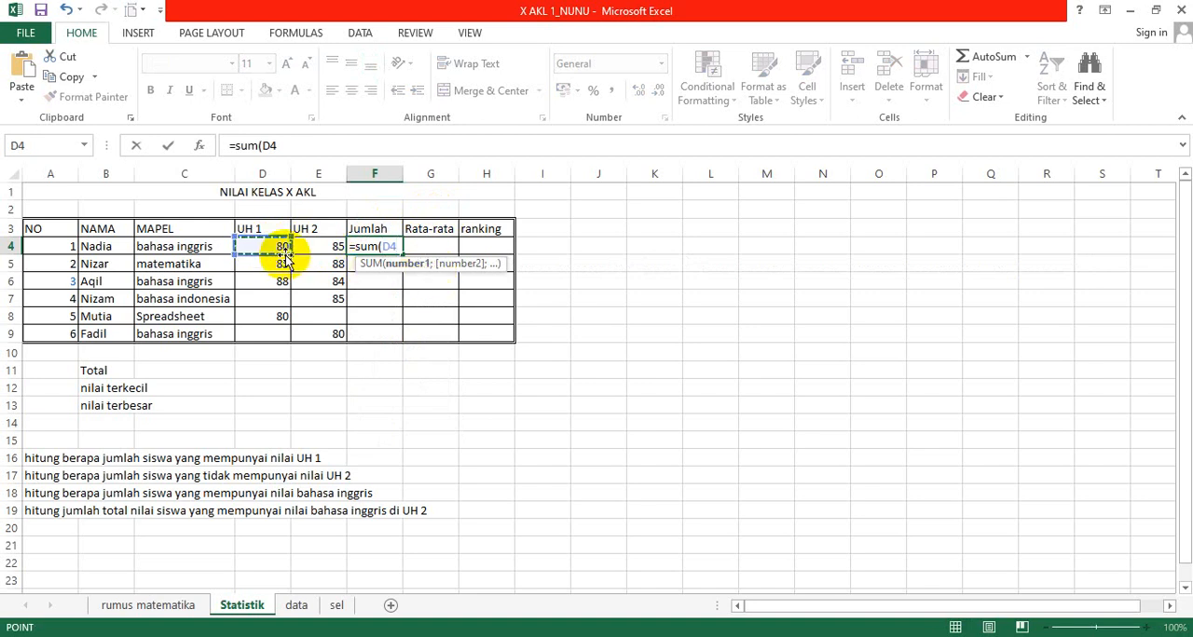
pyautogui.press('F8')
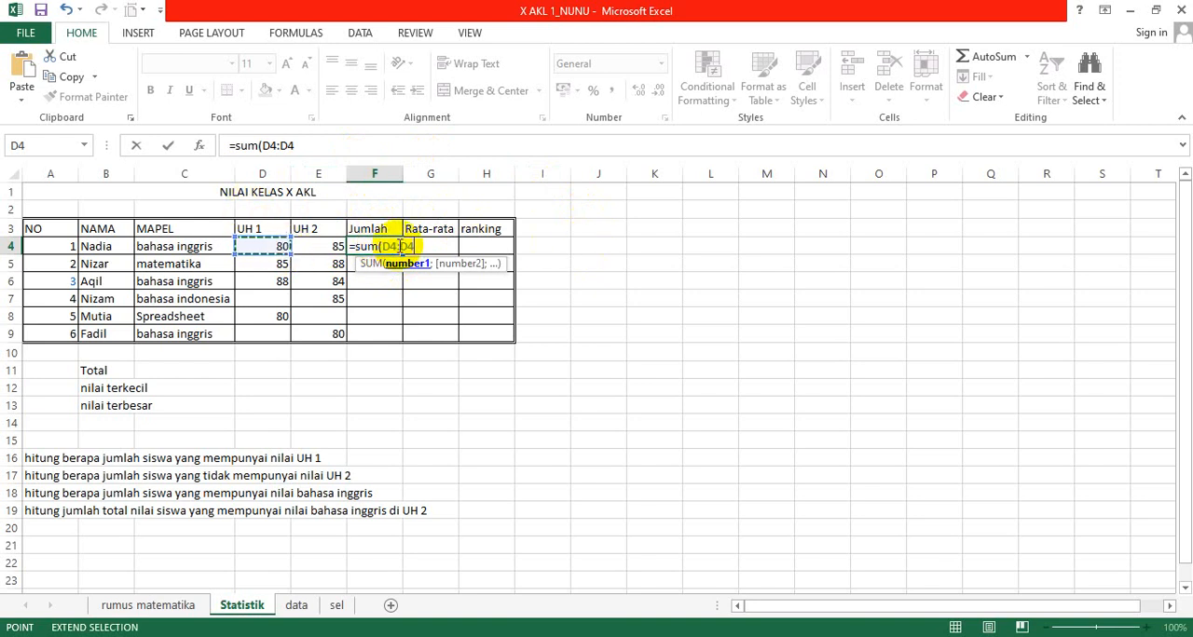
pyautogui.click(401, 246)
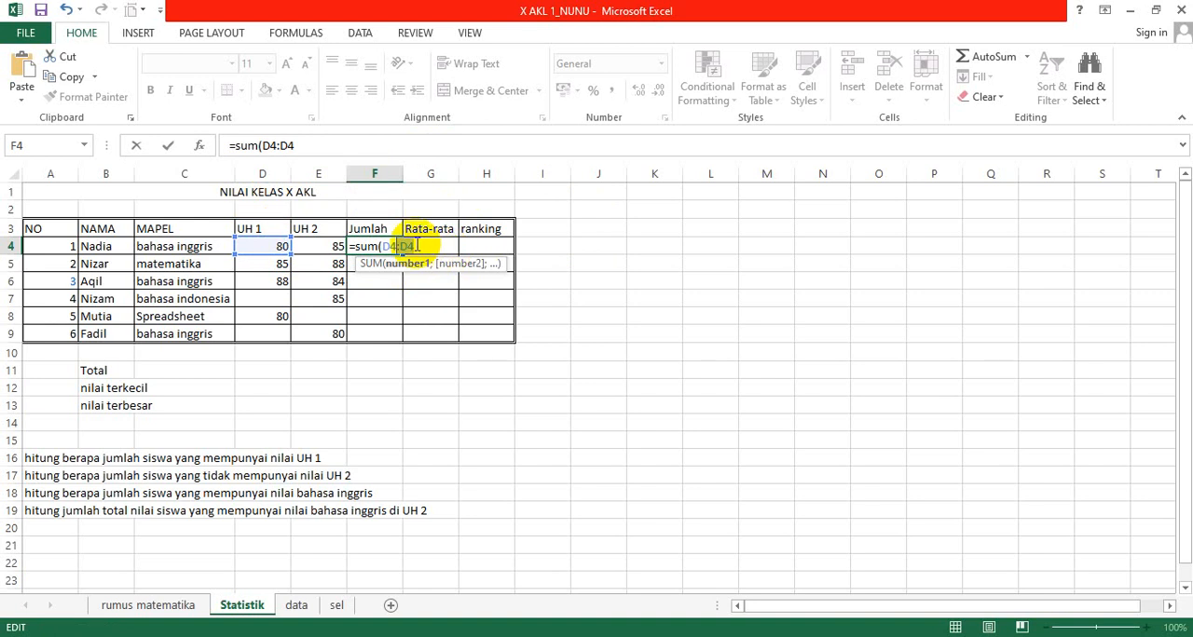
pyautogui.press('BackSpace')
pyautogui.press('BackSpace')
pyautogui.press('BackSpace')
pyautogui.write(',')
pyautogui.click(318, 250)
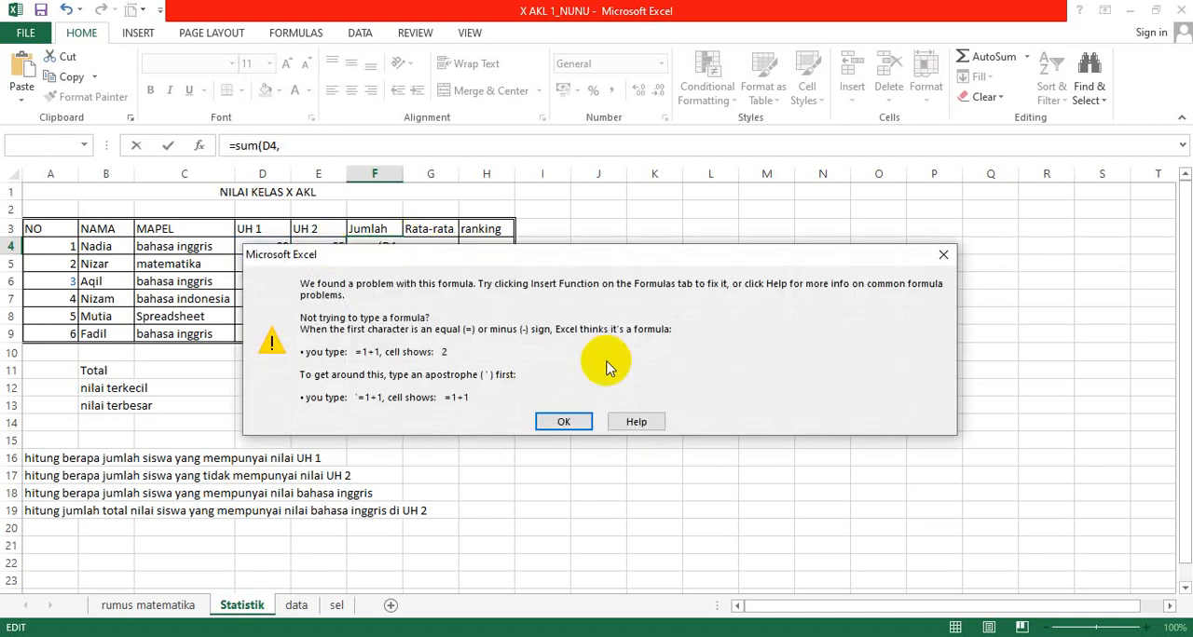
pyautogui.click(939, 254)
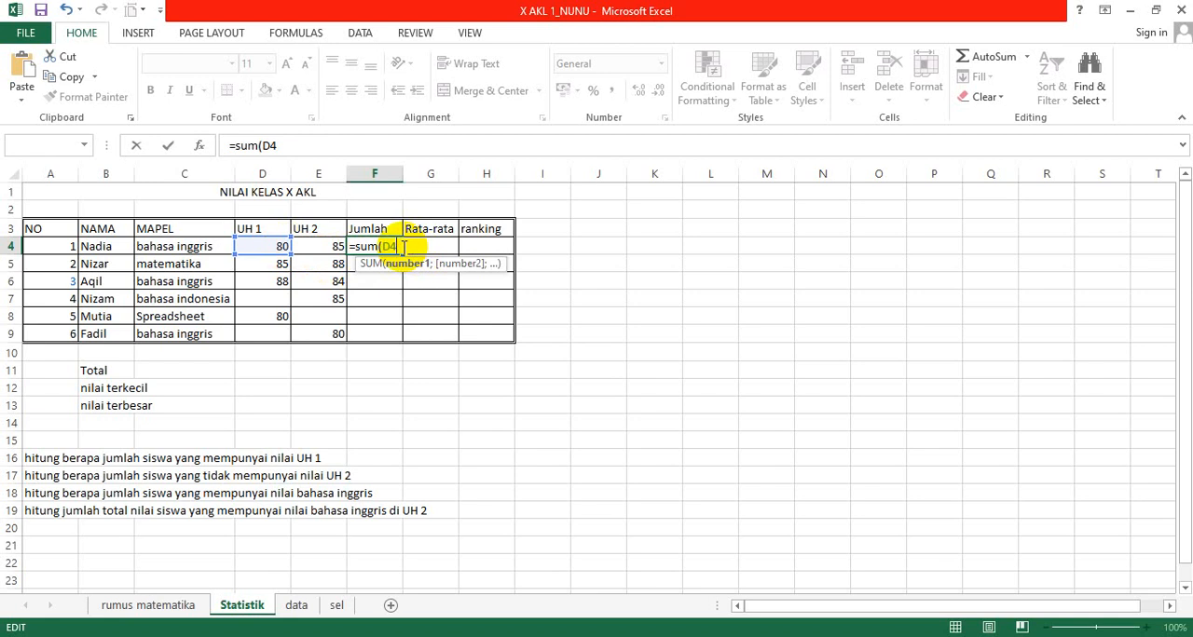
# Step: Add E4 as the second, semicolon-separated argument and complete the F4 formula as =SUM(D4;E4)
pyautogui.write(';')
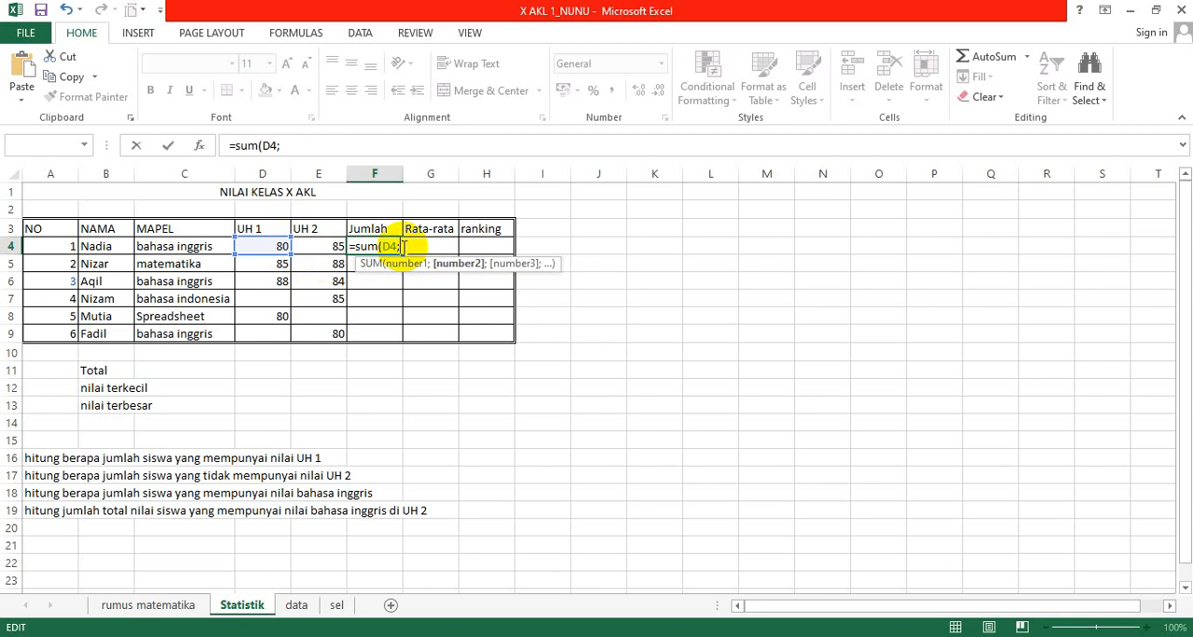
pyautogui.click(328, 246)
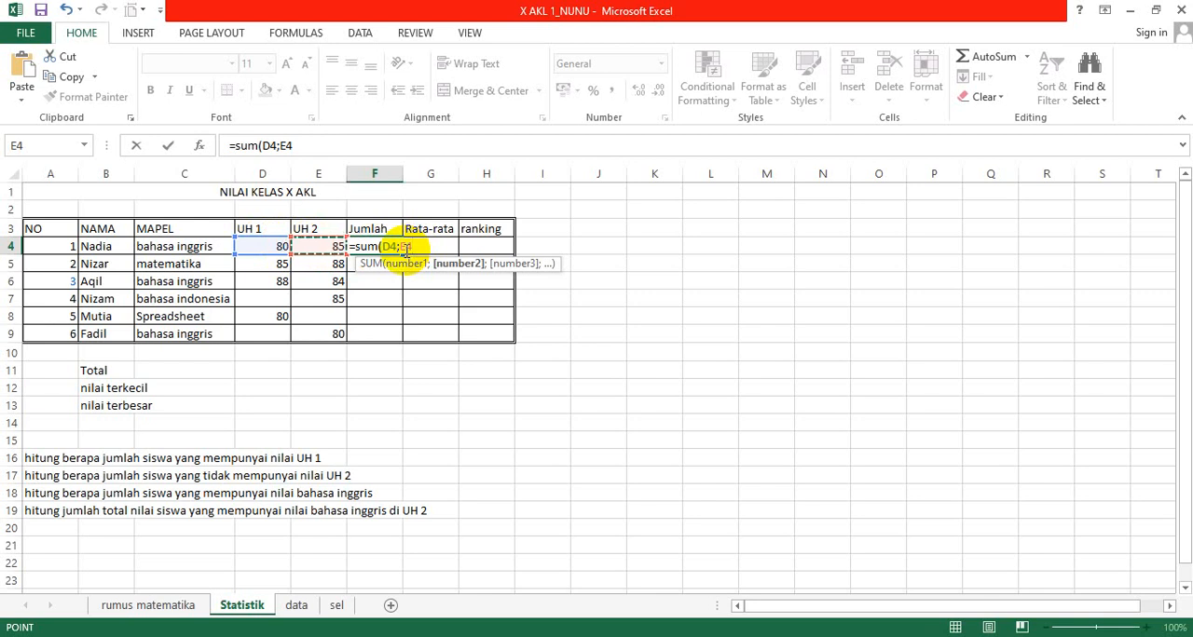
pyautogui.write(')')
pyautogui.press('Return')
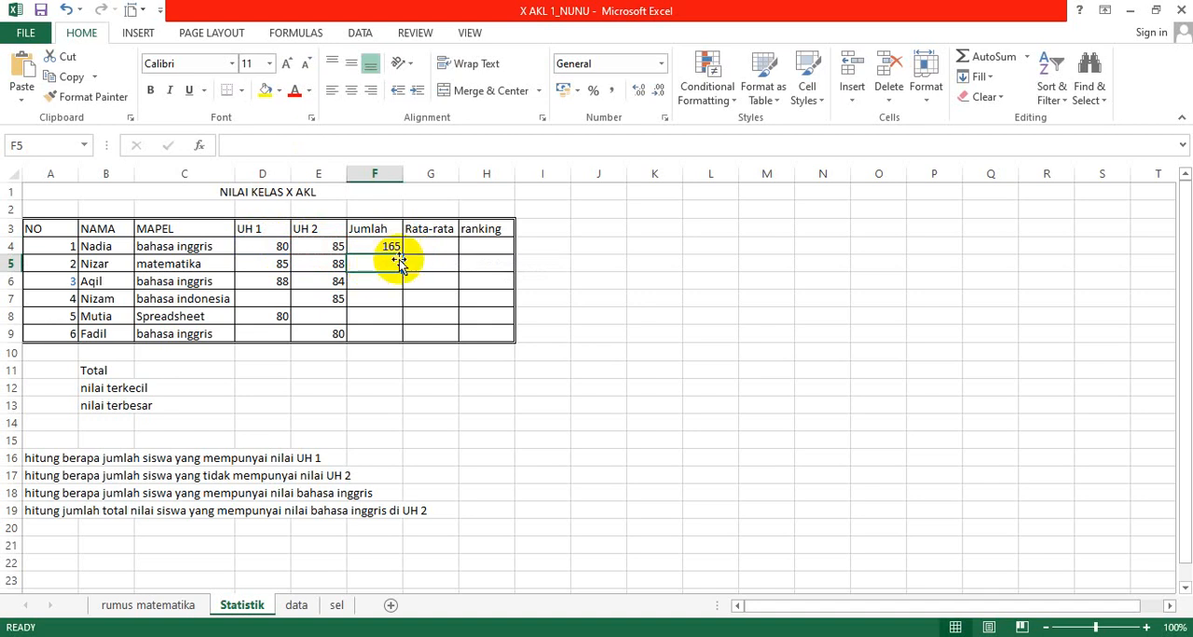
# Step: Total the second student's UH 1 and UH 2 scores in F5 with the range formula =SUM(D5:E5)
pyautogui.click(386, 245)
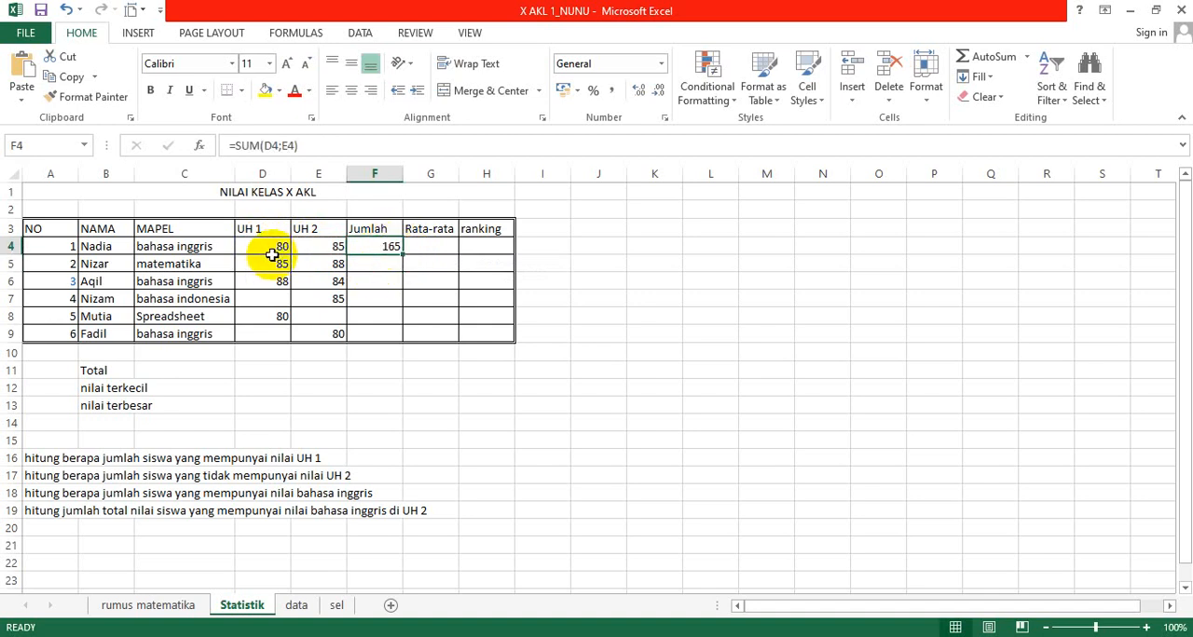
pyautogui.click(374, 267)
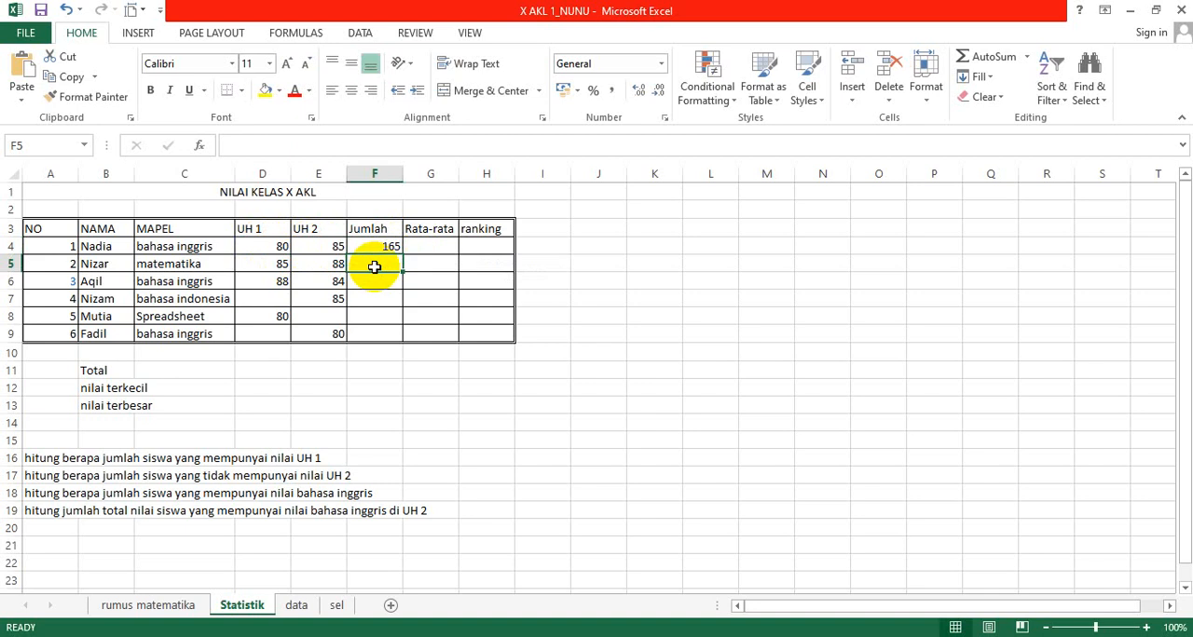
pyautogui.write('=')
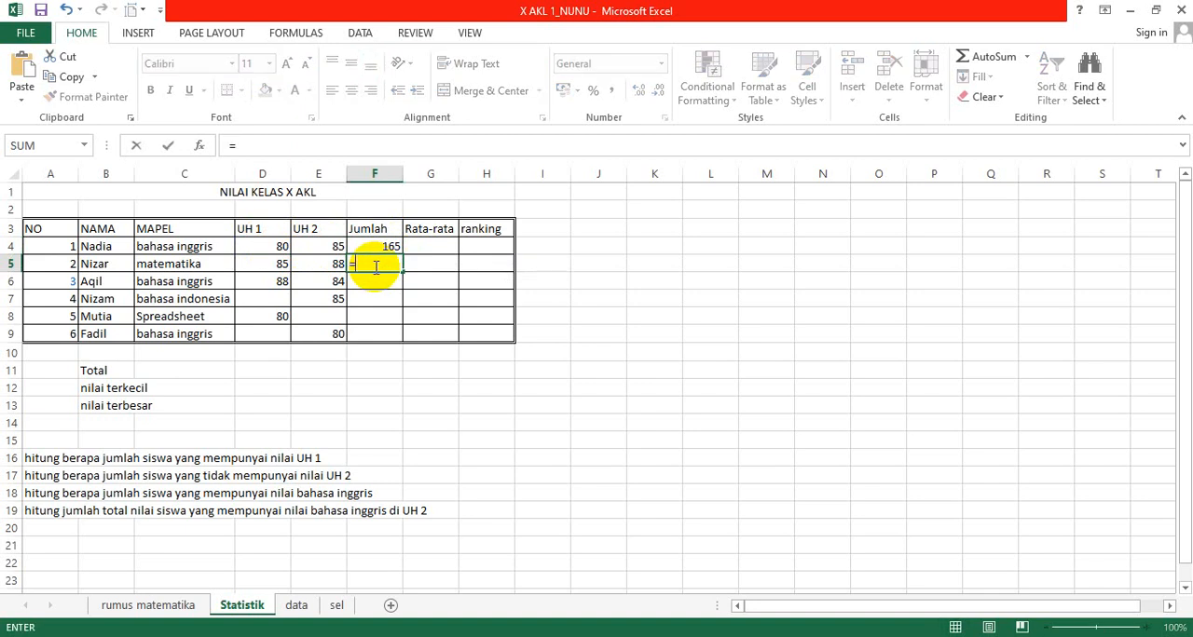
pyautogui.write('sum(')
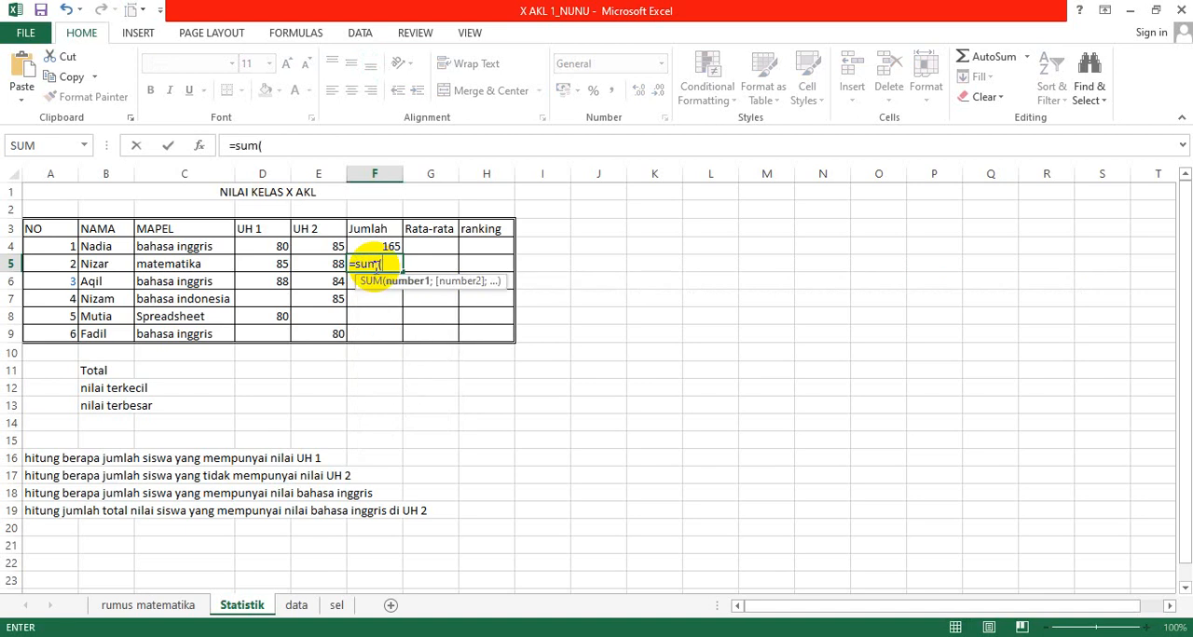
pyautogui.press('Left')
pyautogui.press('Left')
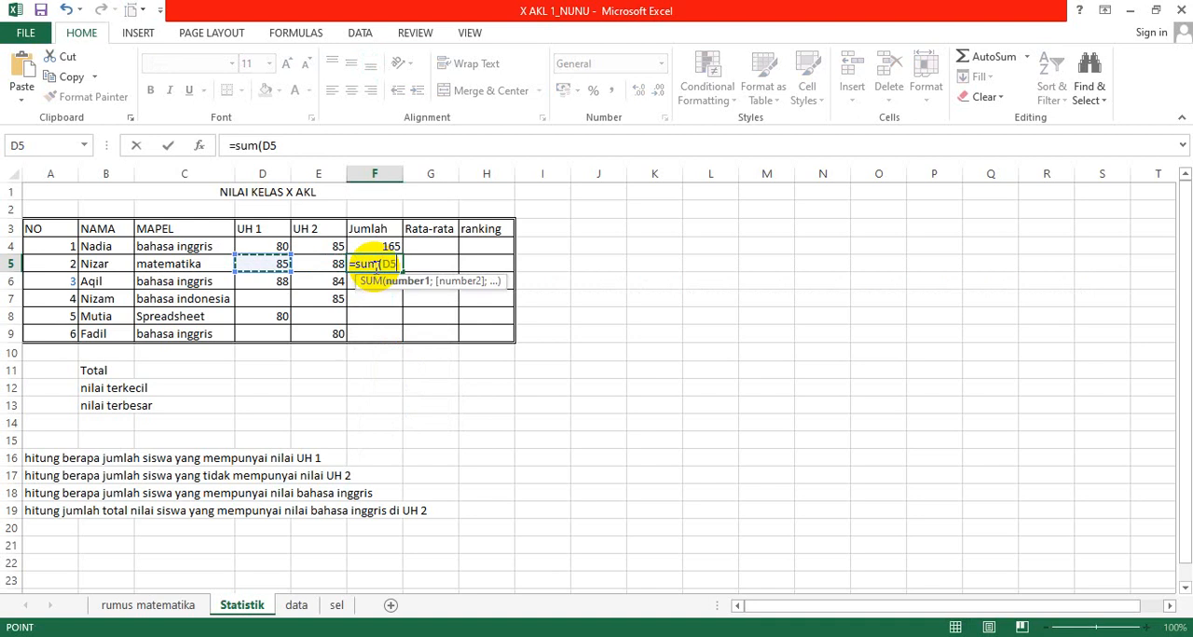
pyautogui.press('F8')
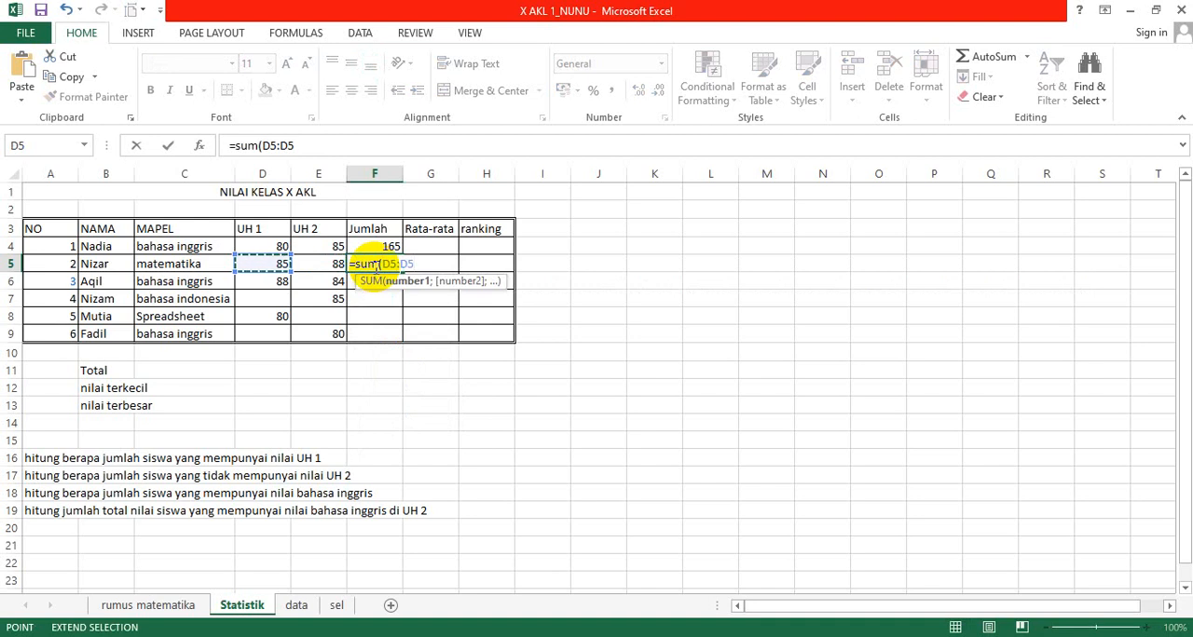
pyautogui.press('Right')
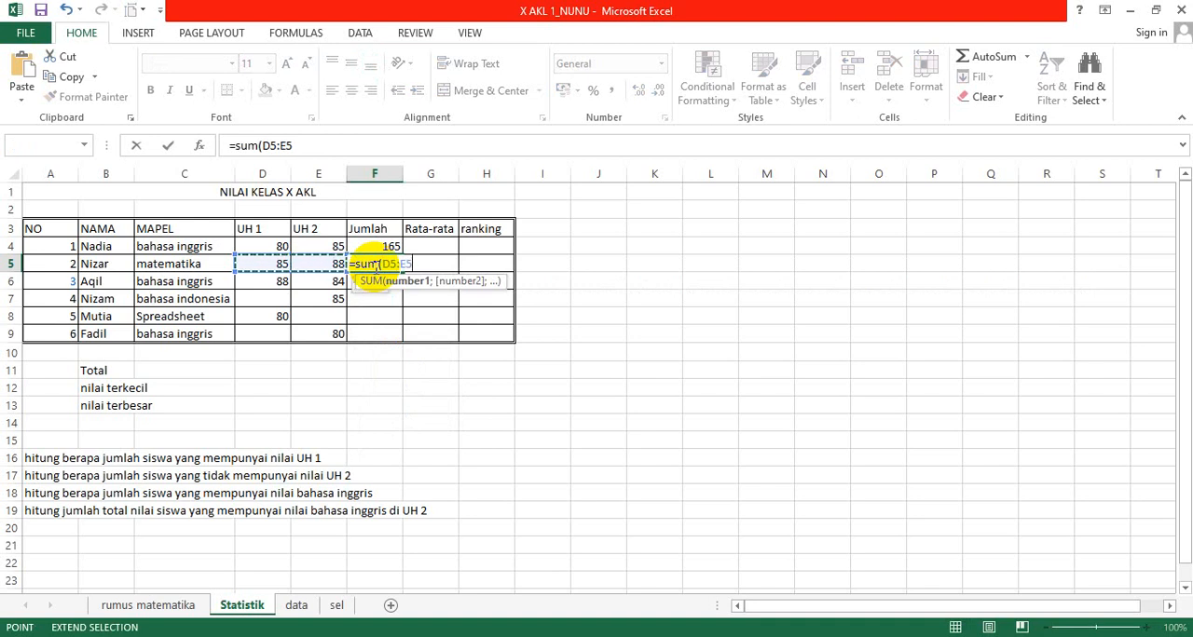
pyautogui.write(')')
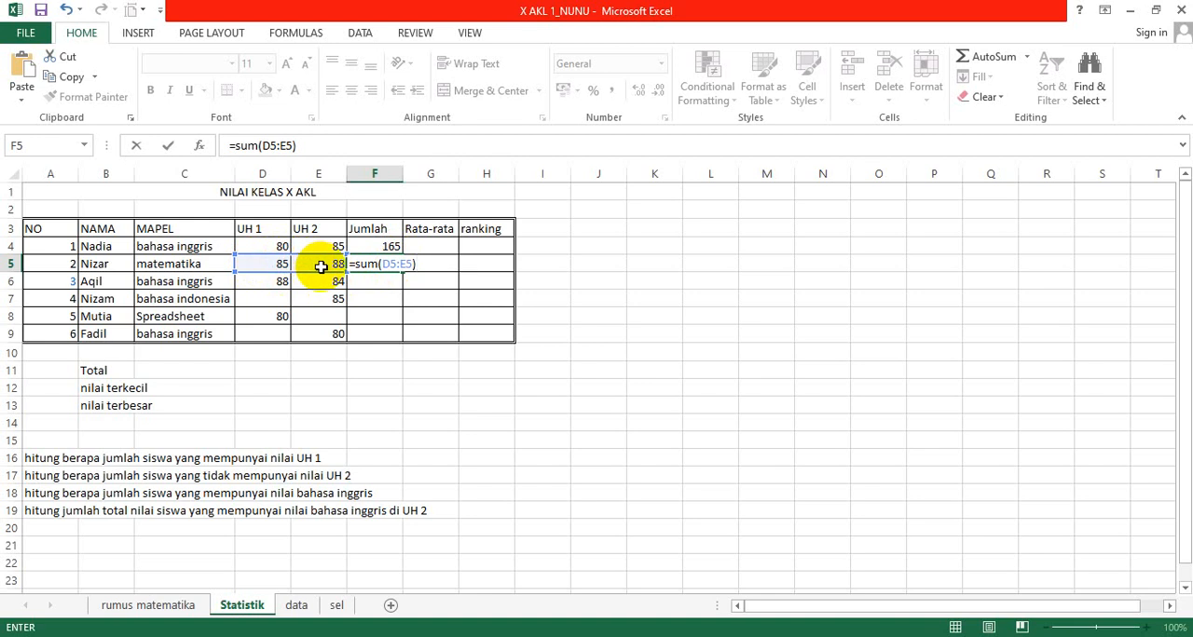
pyautogui.press('Return')
pyautogui.press('Up')
pyautogui.press('Up')
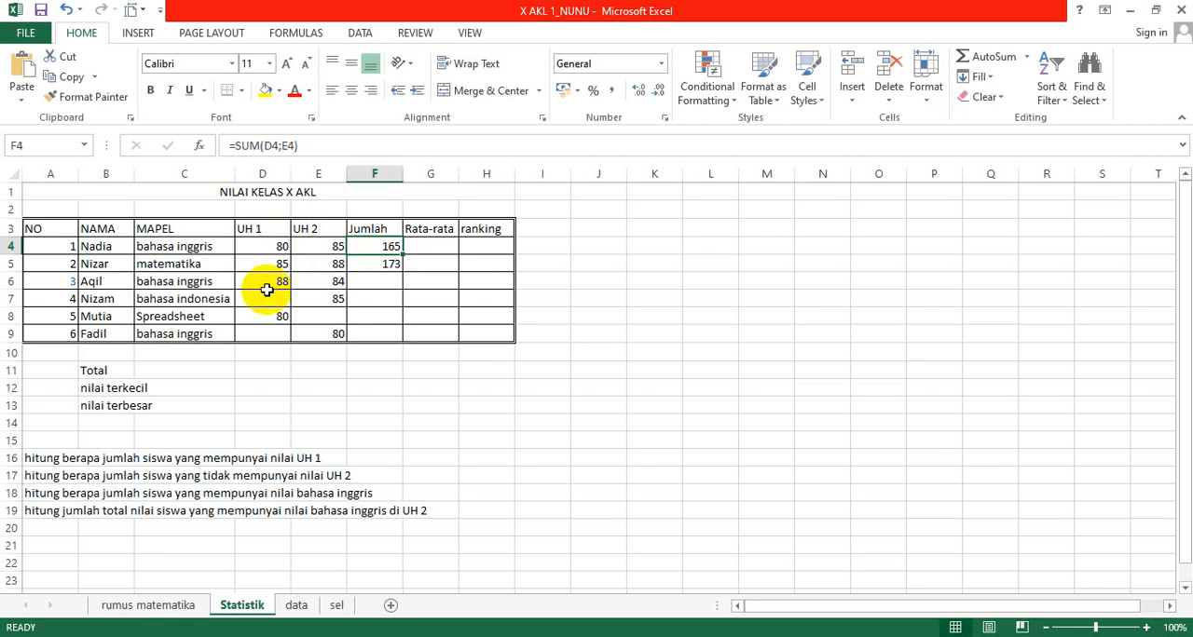
# Step: Total the filled-in UH 1 scores in cell D10 with the formula =SUM(D4;D5;D6;D8)
pyautogui.click(274, 349)
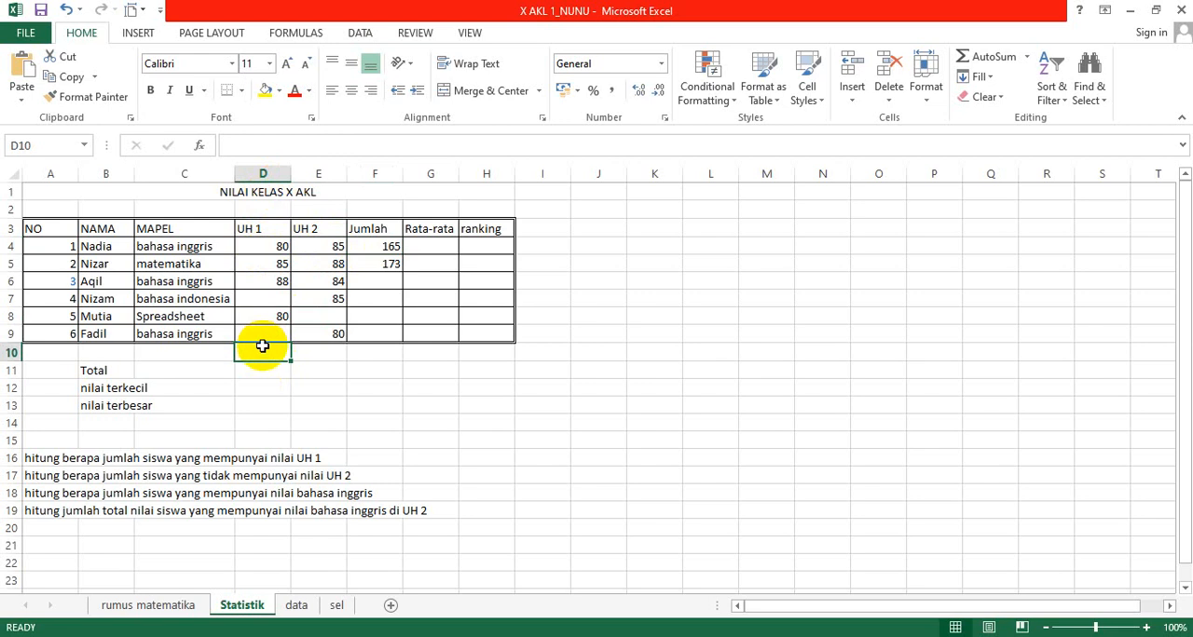
pyautogui.write('=')
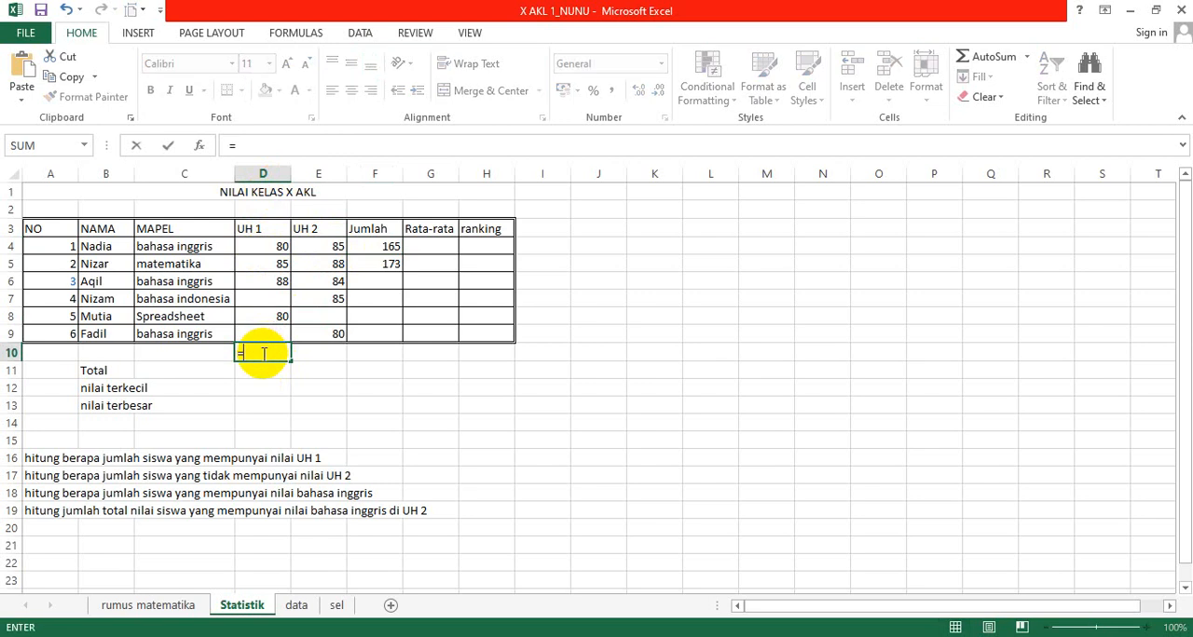
pyautogui.write('sum(')
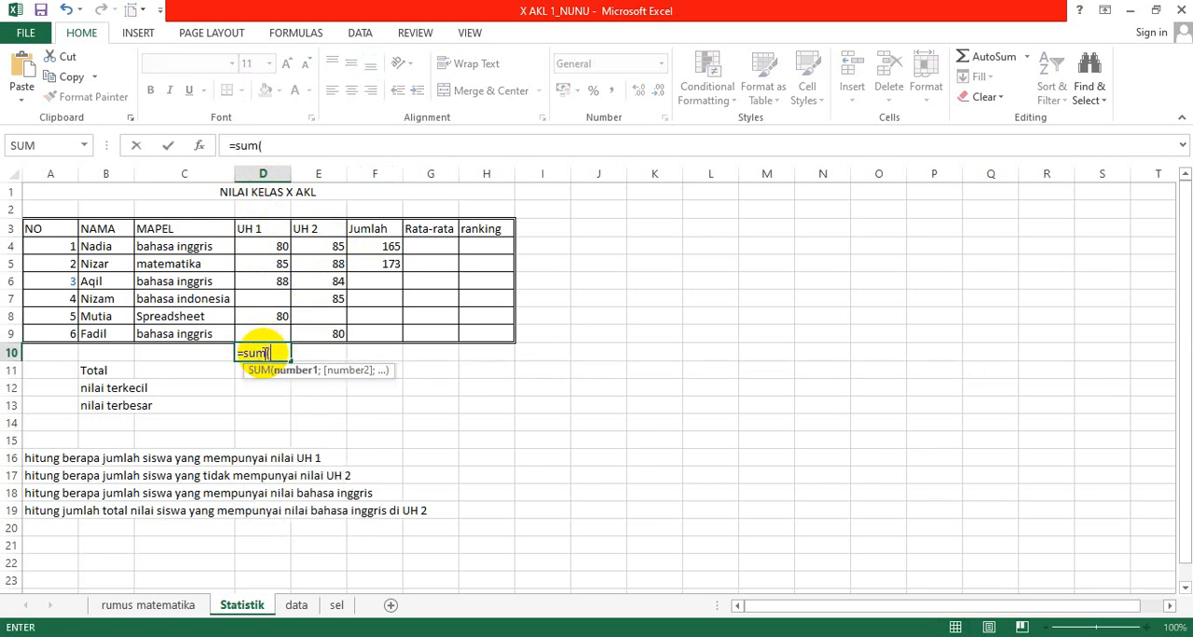
pyautogui.press('Up')
pyautogui.press('Up')
pyautogui.press('Up')
pyautogui.press('Up')
pyautogui.press('Up')
pyautogui.press('Up')
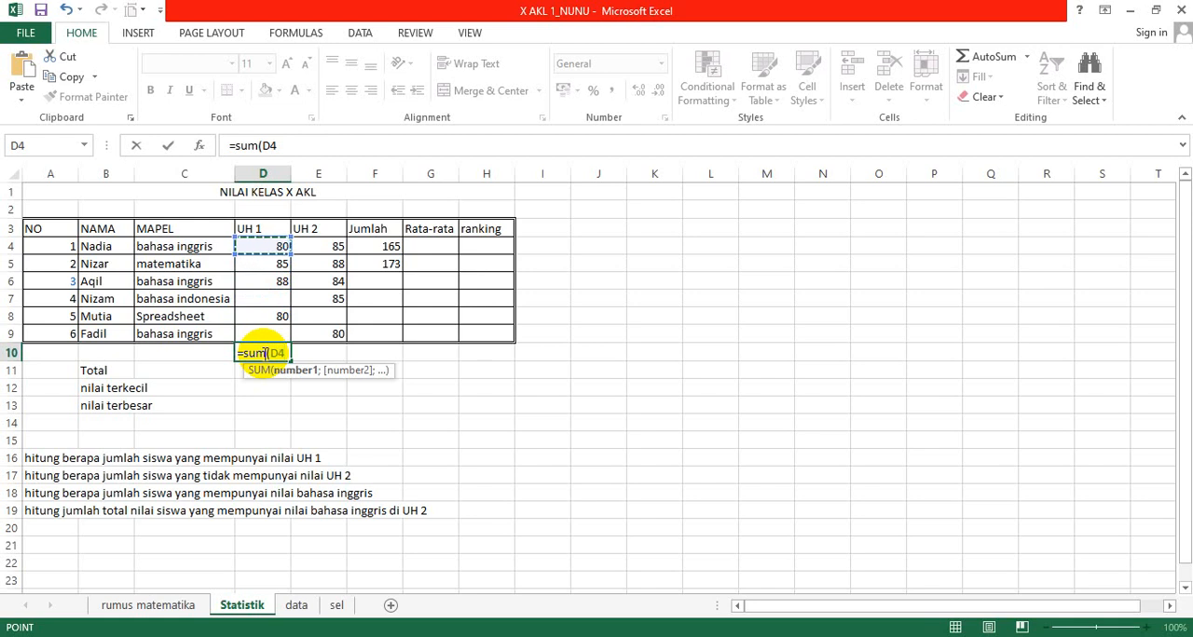
pyautogui.write(';')
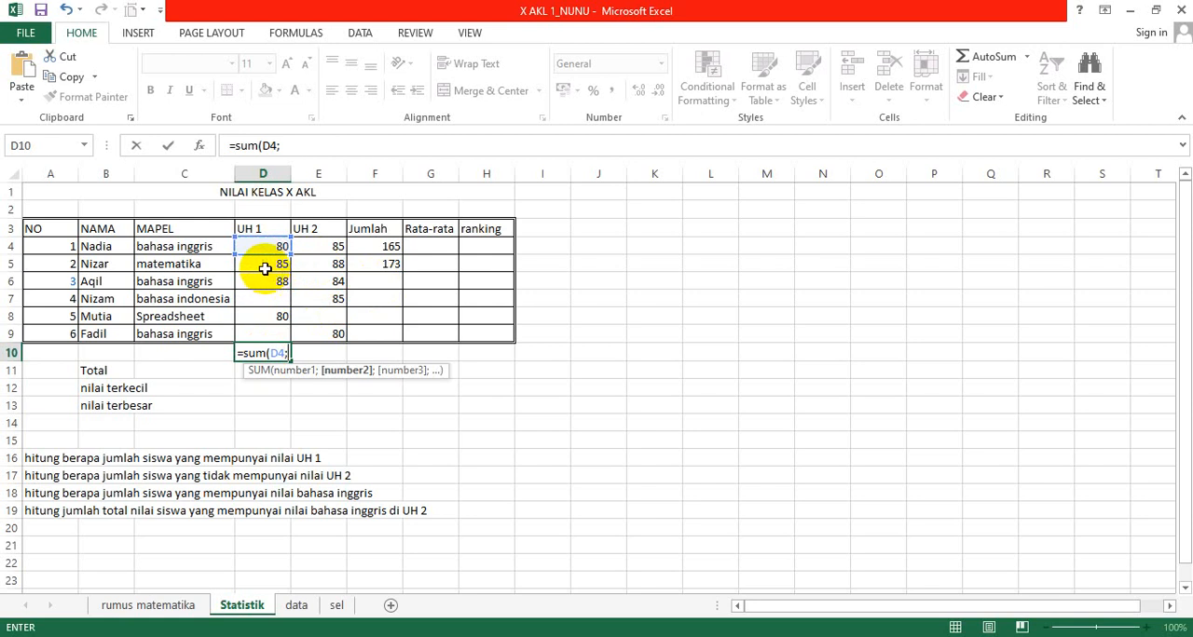
pyautogui.click(264, 268)
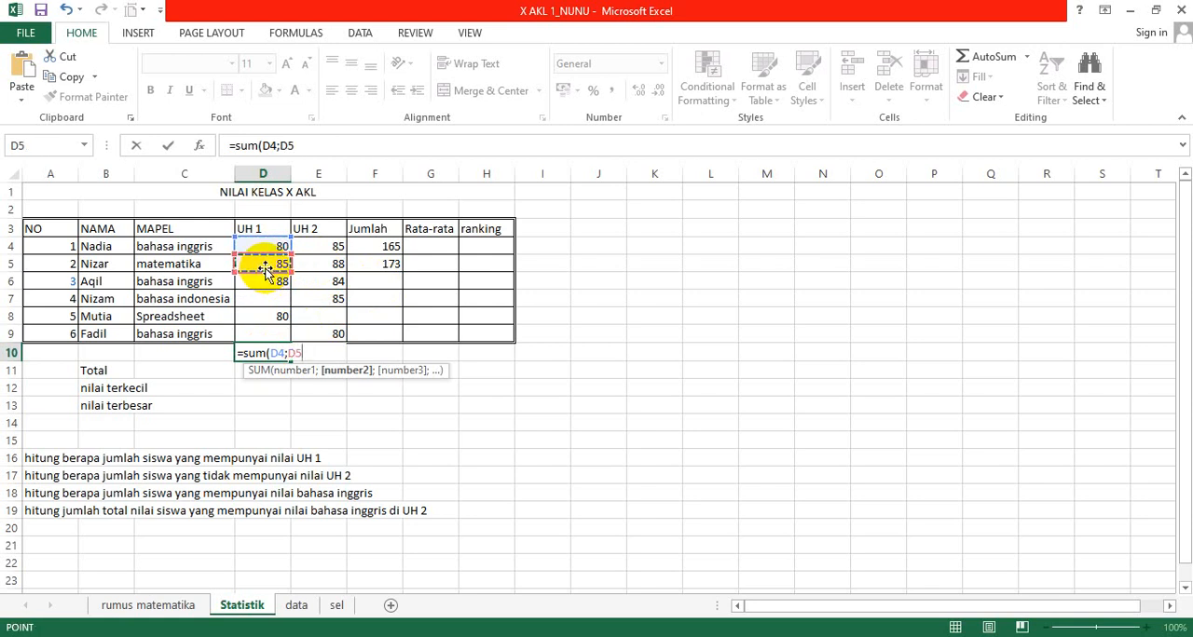
pyautogui.write(';')
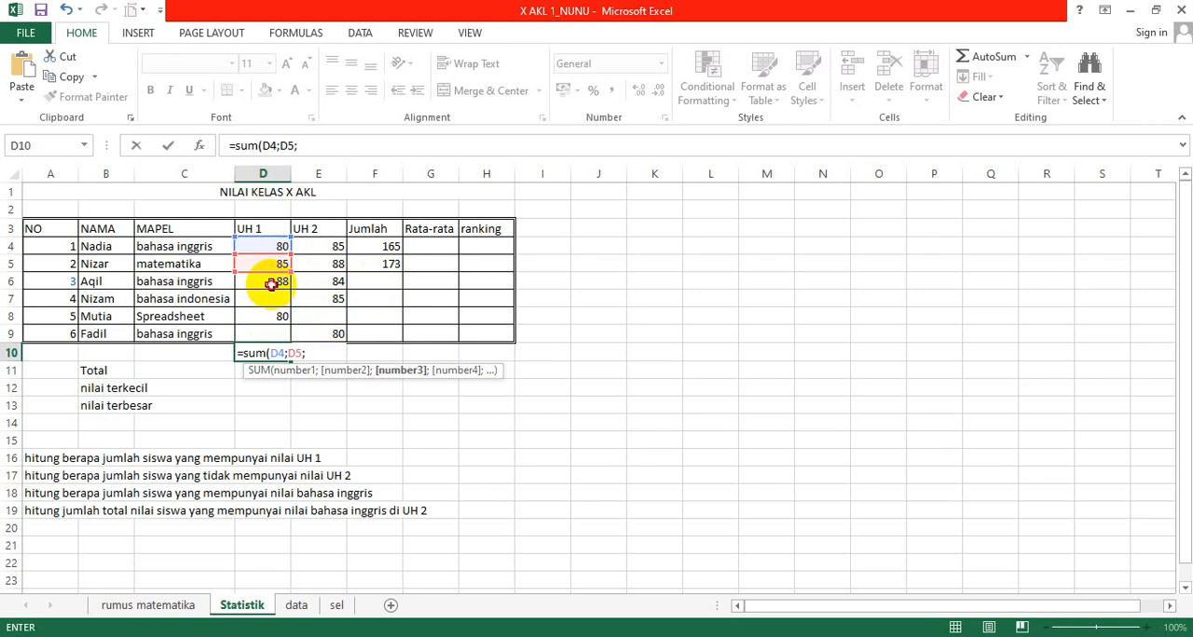
pyautogui.click(269, 283)
pyautogui.write(';')
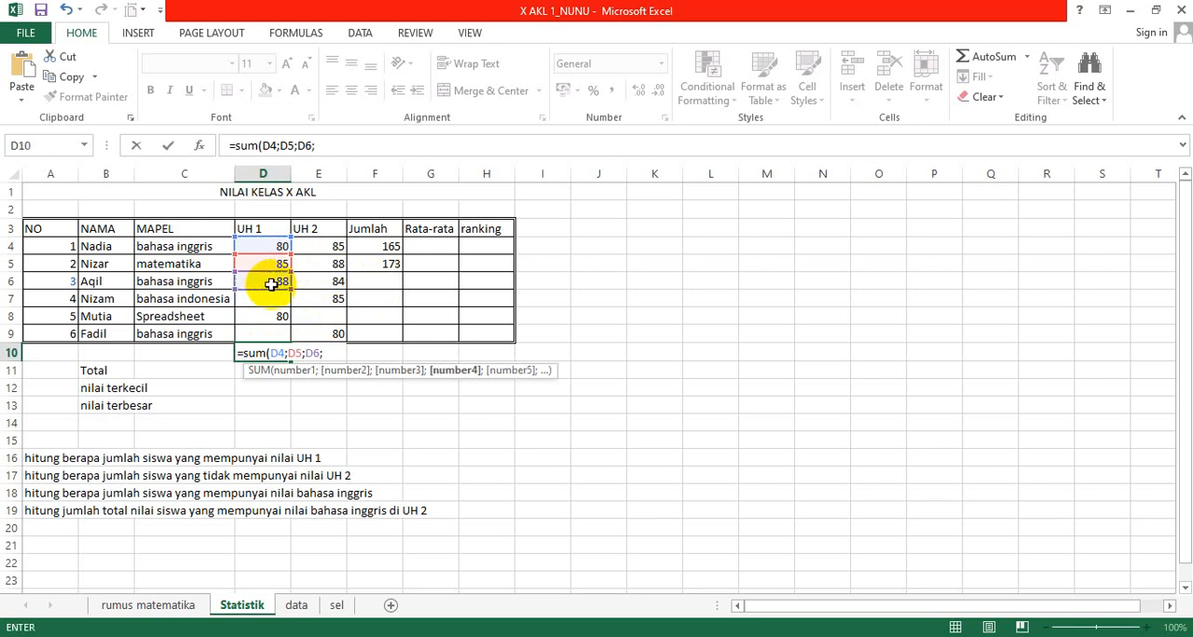
pyautogui.click(265, 317)
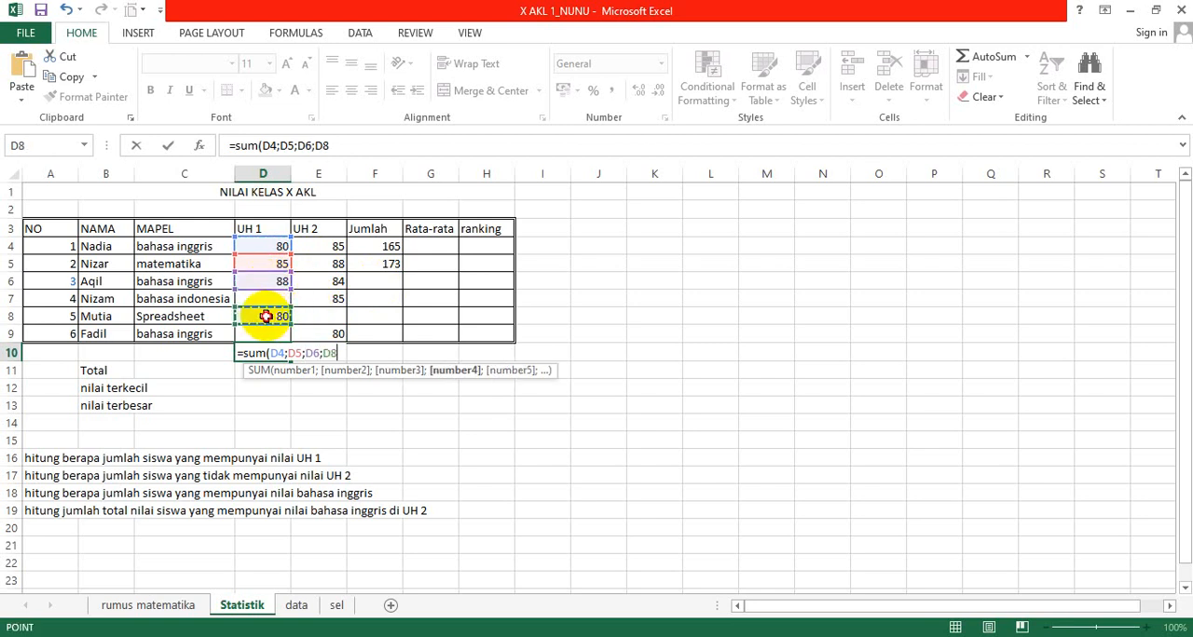
pyautogui.write(';')
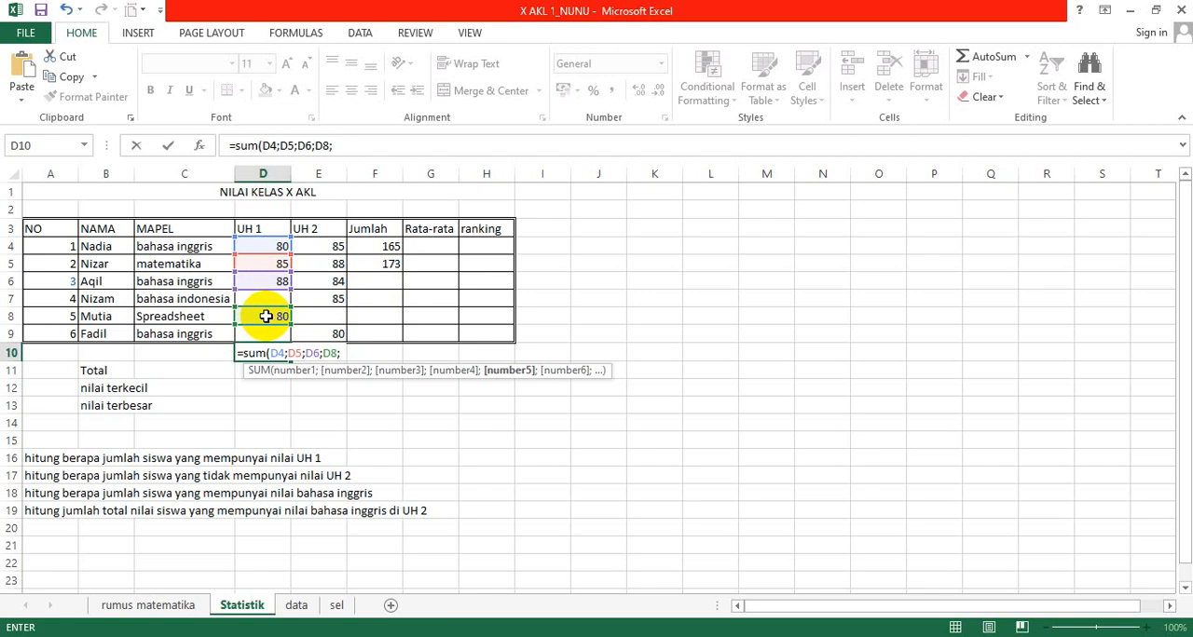
pyautogui.press('BackSpace')
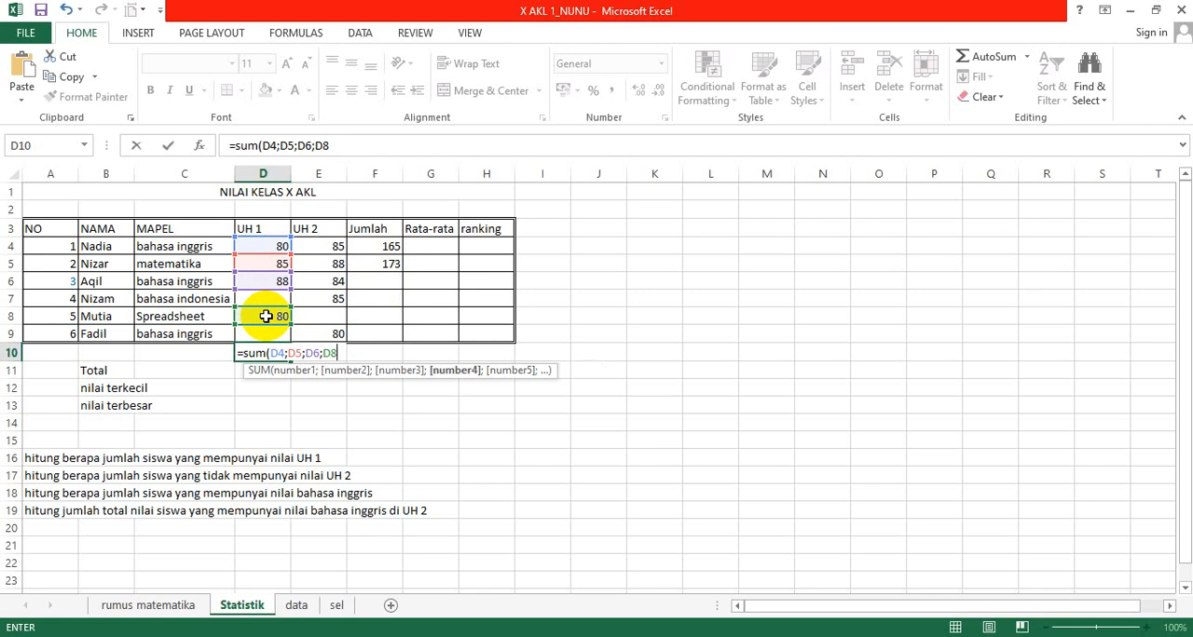
pyautogui.write(')')
pyautogui.press('Return')
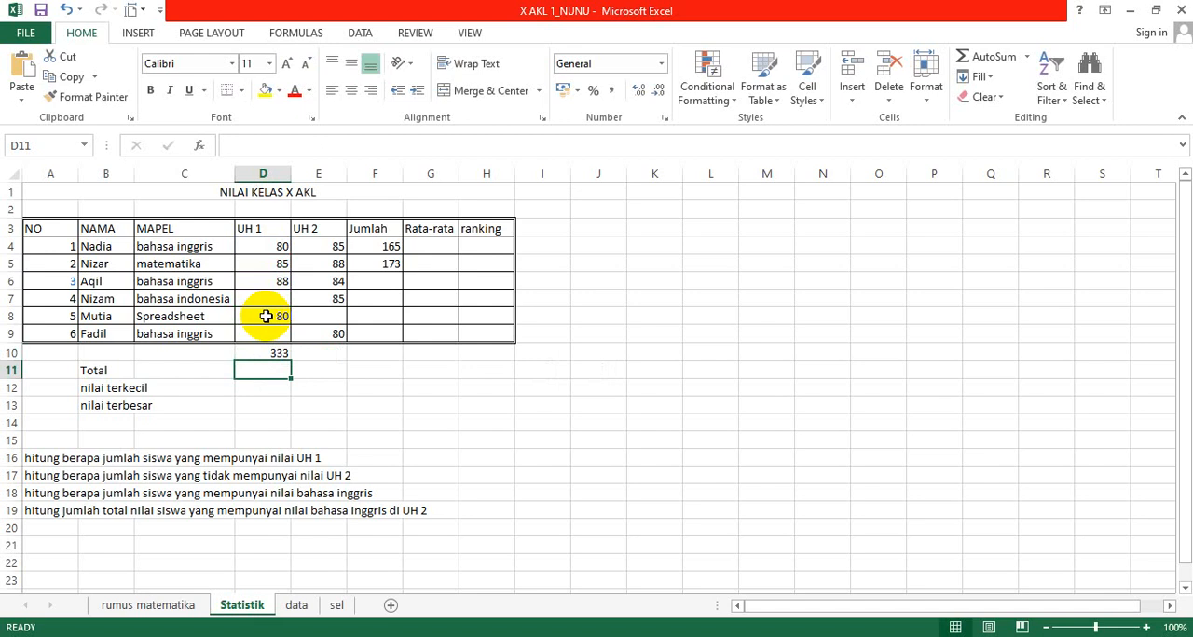
# Step: Total the whole UH 1 column in cell D11 on the Total row with the range formula =SUM(D4:D9)
pyautogui.write('=')
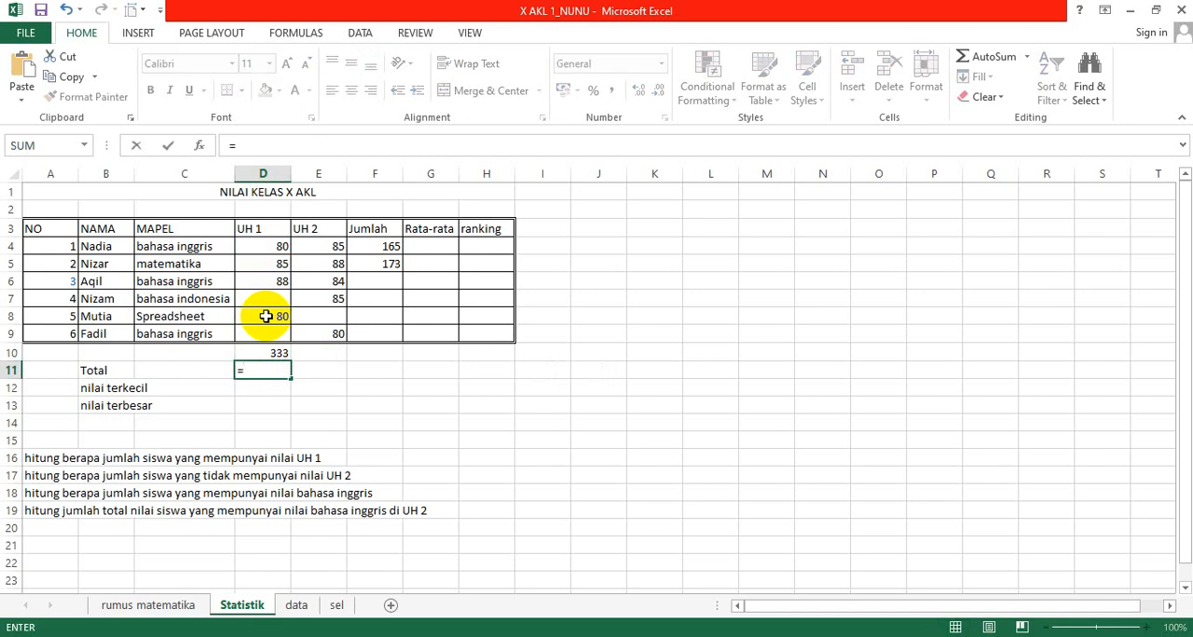
pyautogui.write('sum')
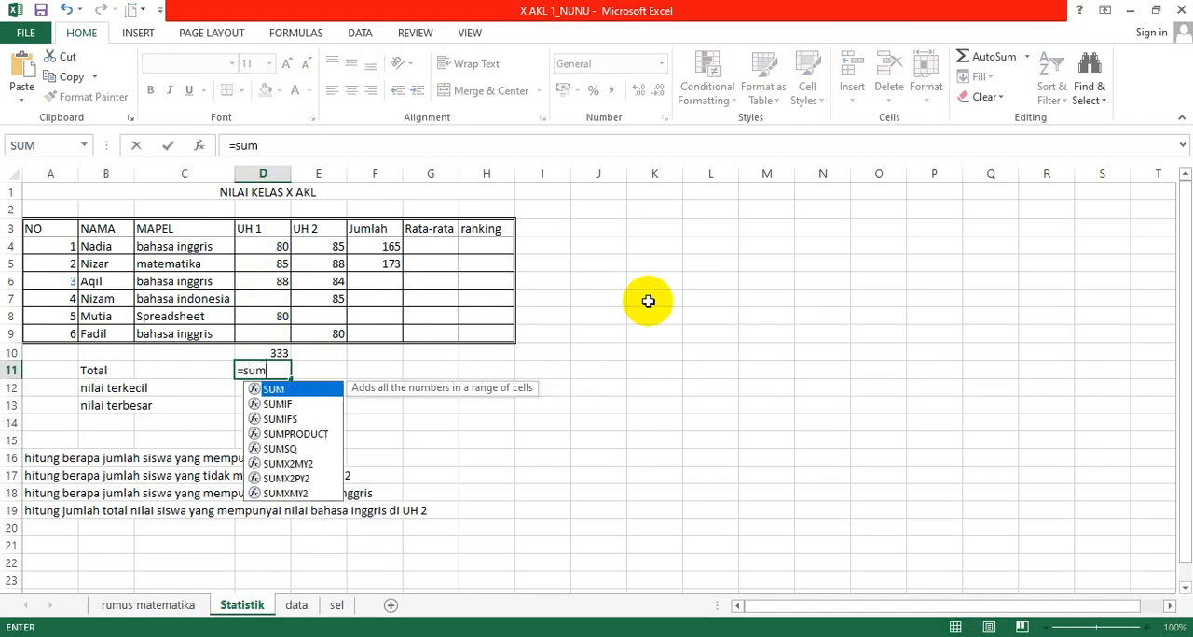
pyautogui.write('(')
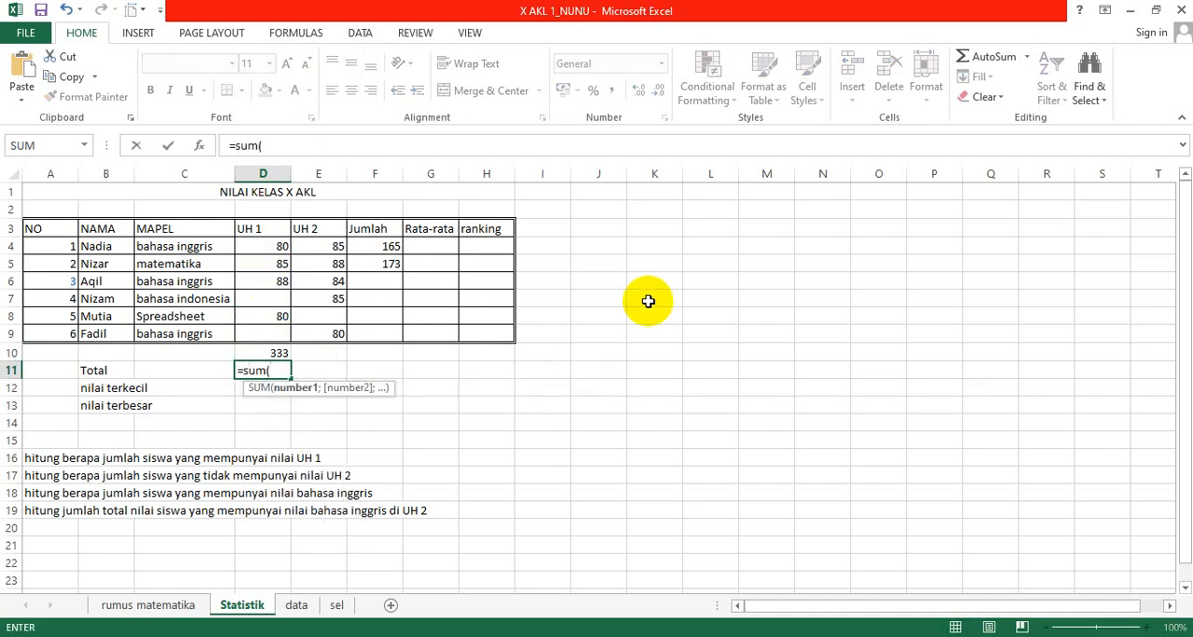
pyautogui.press('Up')
pyautogui.press('Up')
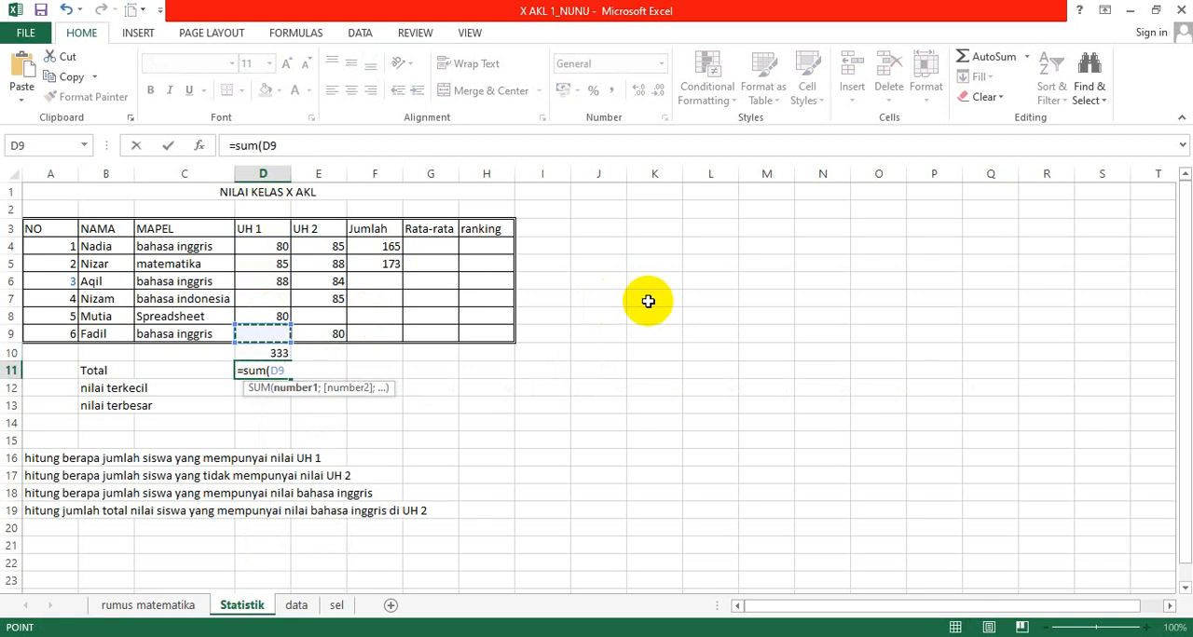
pyautogui.press('Up')
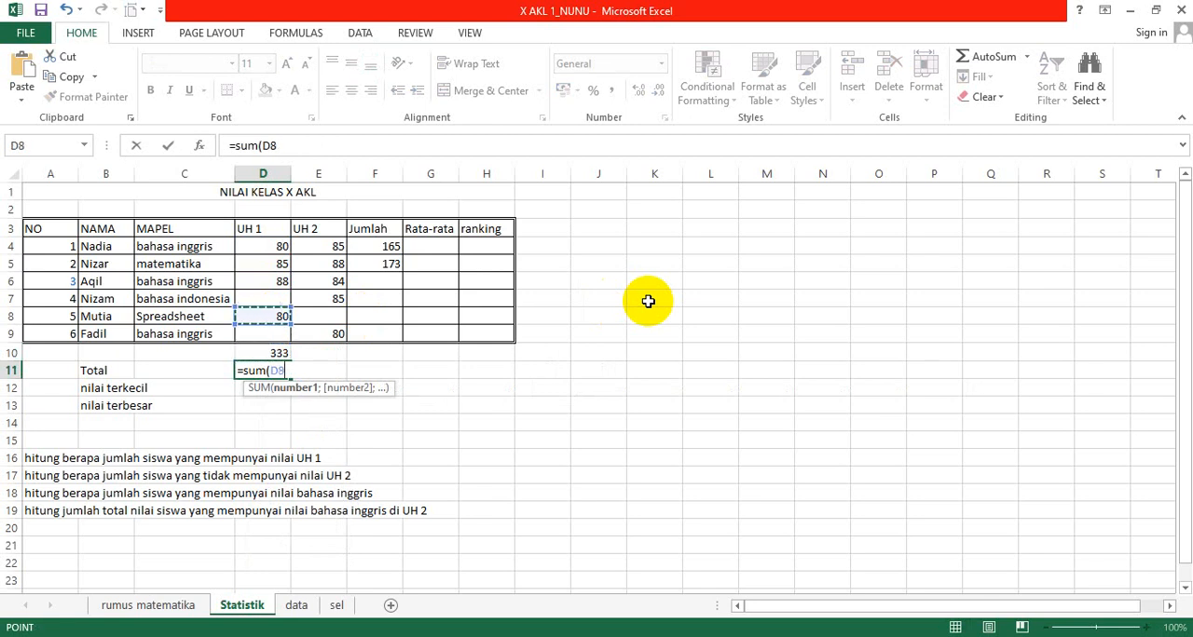
pyautogui.press('Up')
pyautogui.press('Up')
pyautogui.press('Up')
pyautogui.press('Up')
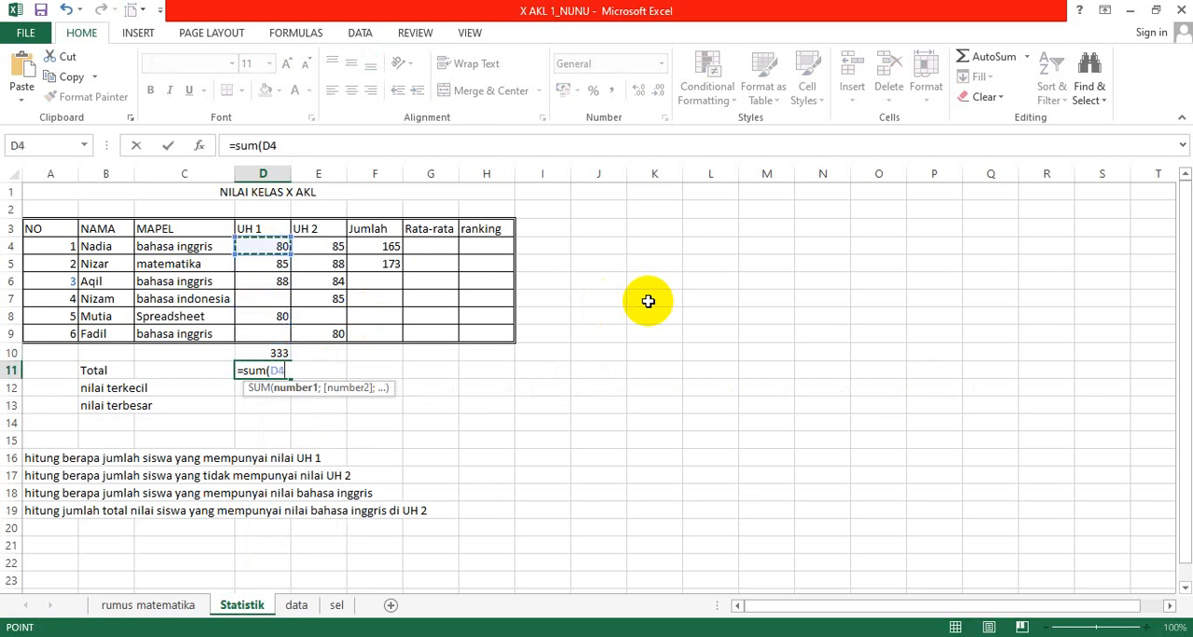
pyautogui.press('F8')
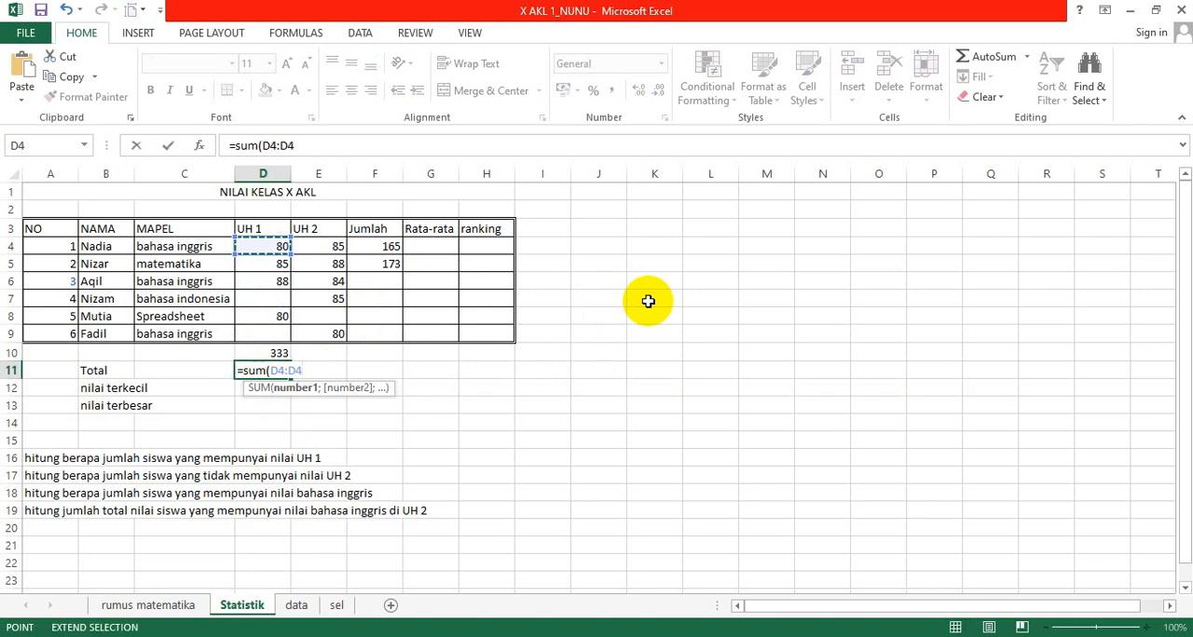
pyautogui.press('Down')
pyautogui.press('Down')
pyautogui.press('Down')
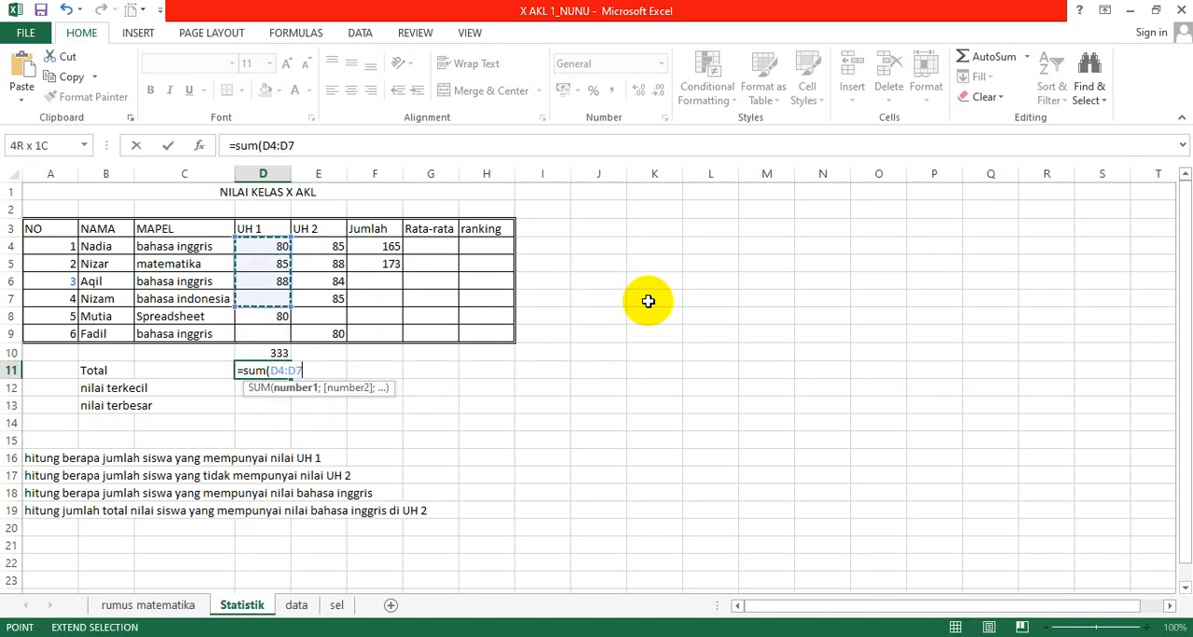
pyautogui.press('Down')
pyautogui.press('Down')
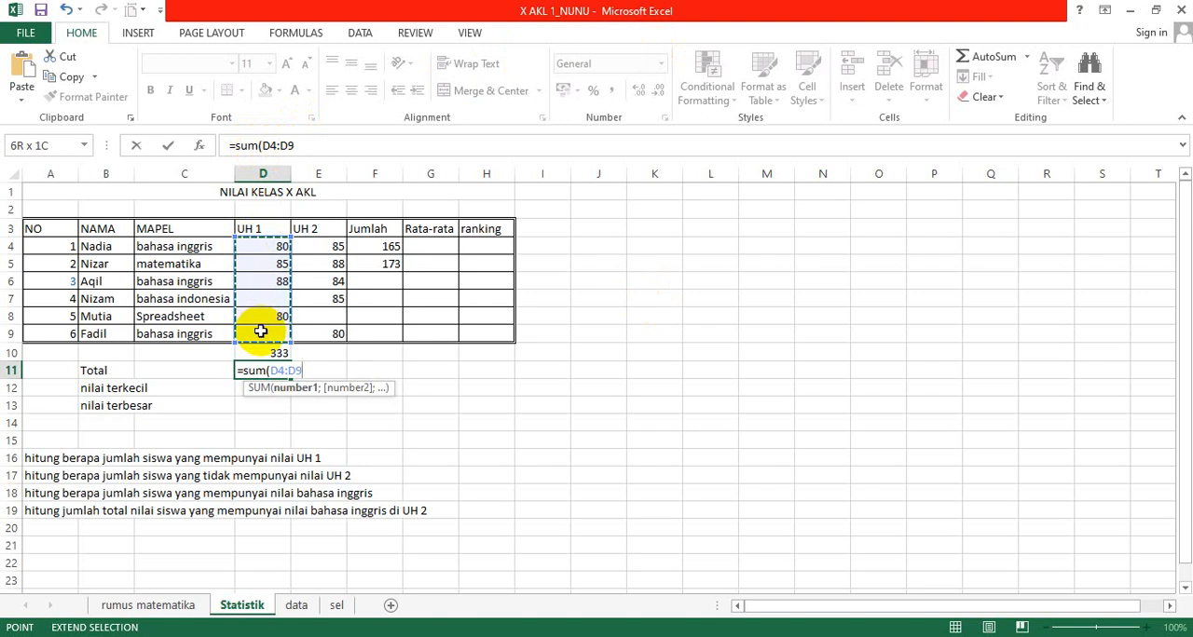
pyautogui.write(')')
pyautogui.press('Return')
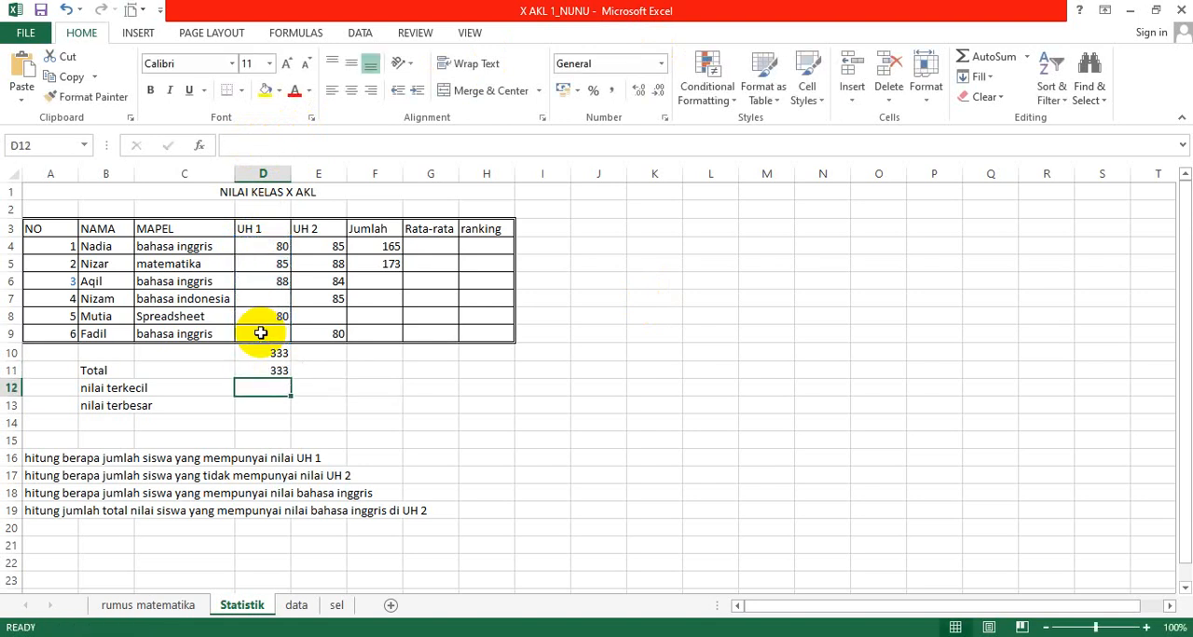
# Step: Review the two UH 1 sum formulas in D10 and D11, and clear both cells
pyautogui.press('Up')
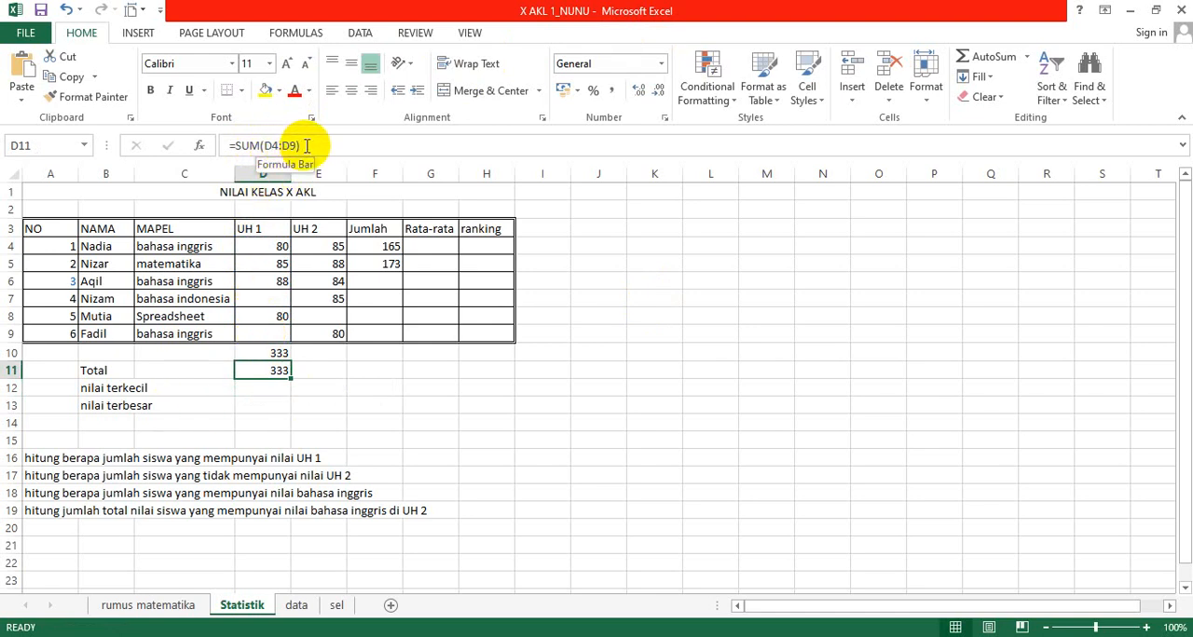
pyautogui.press('Up')
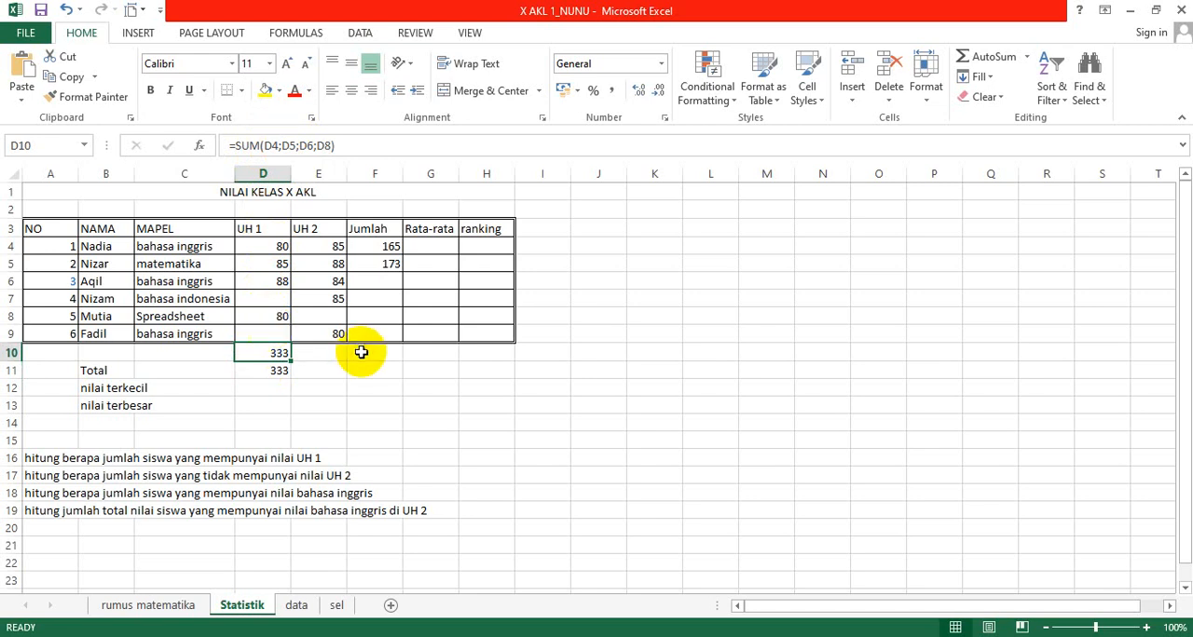
pyautogui.hotkey('shift', 'Down')
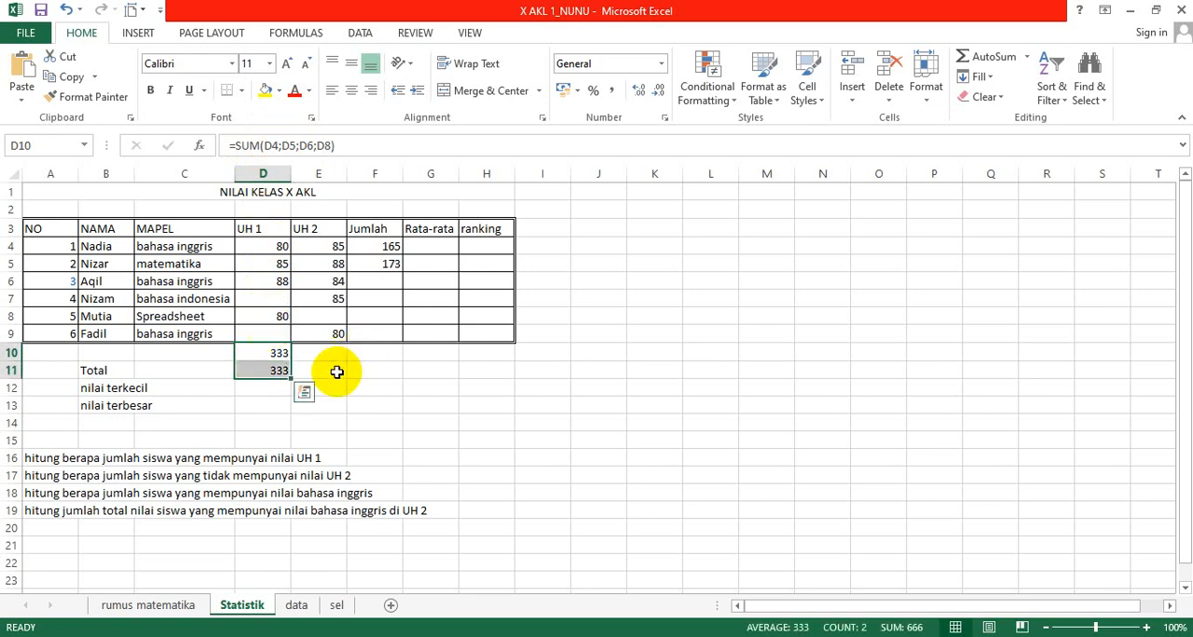
pyautogui.press('Delete')
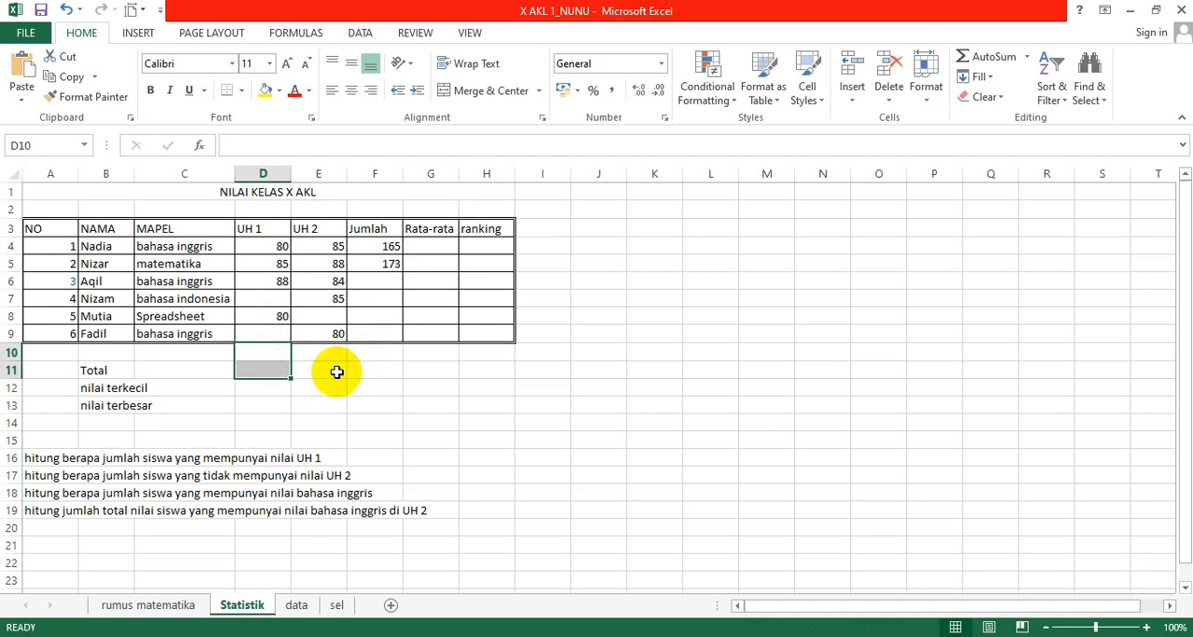
# Step: Average the first student's UH 1 and UH 2 scores in G4 under Rata-rata with =AVERAGE(D4:E4)
pyautogui.click(429, 243)
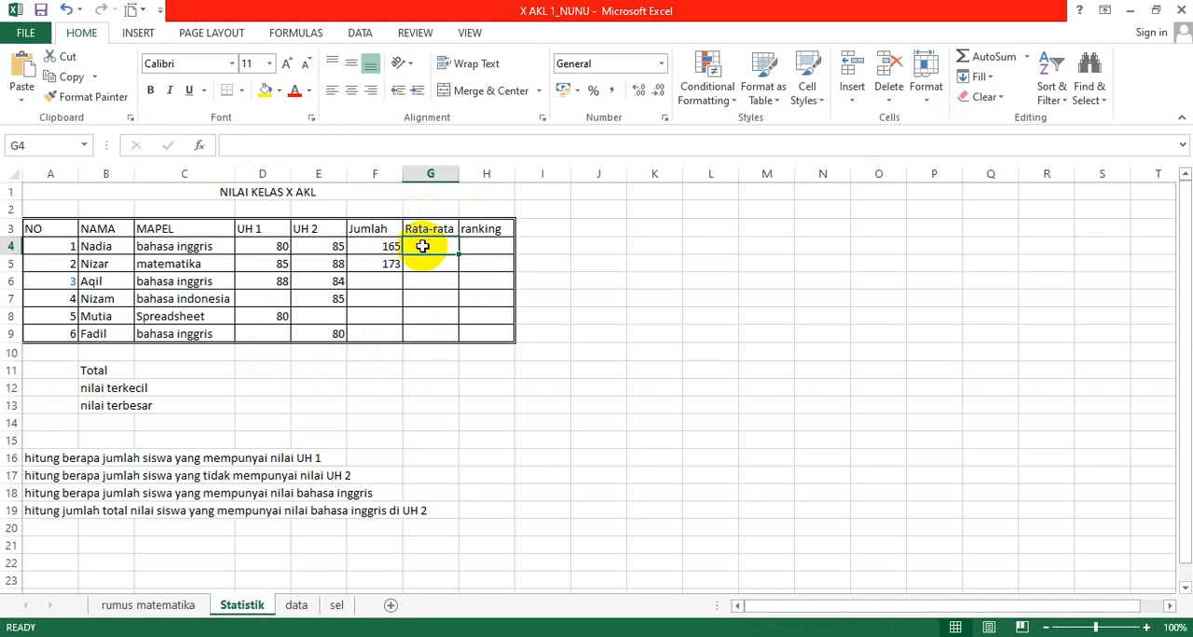
pyautogui.write('=average')
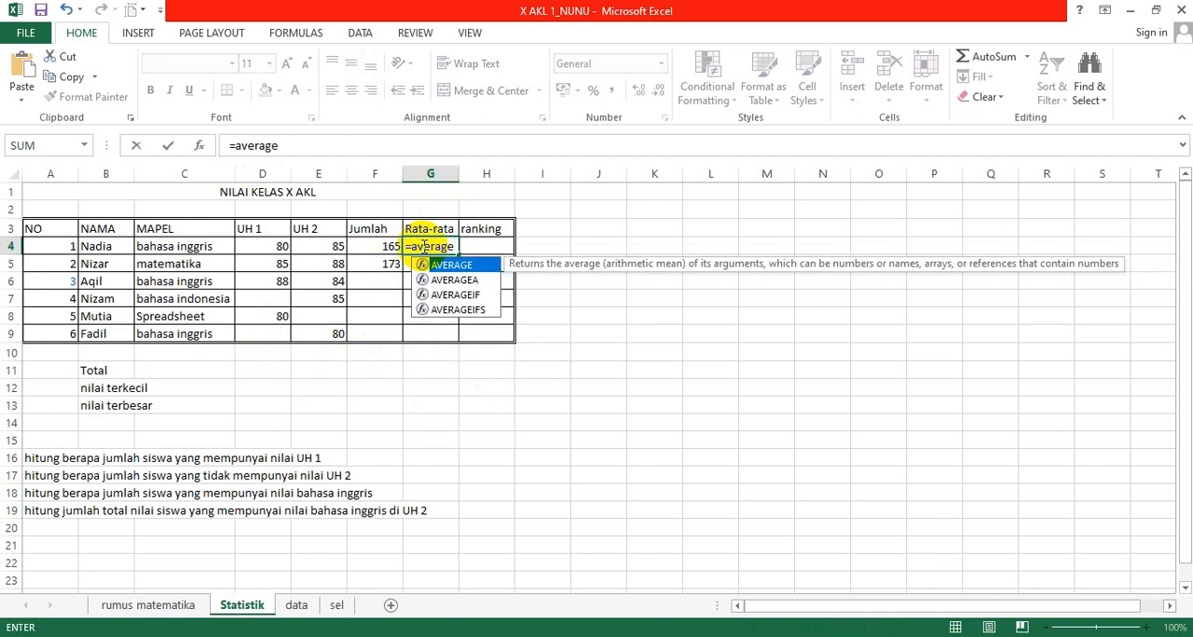
pyautogui.write('(')
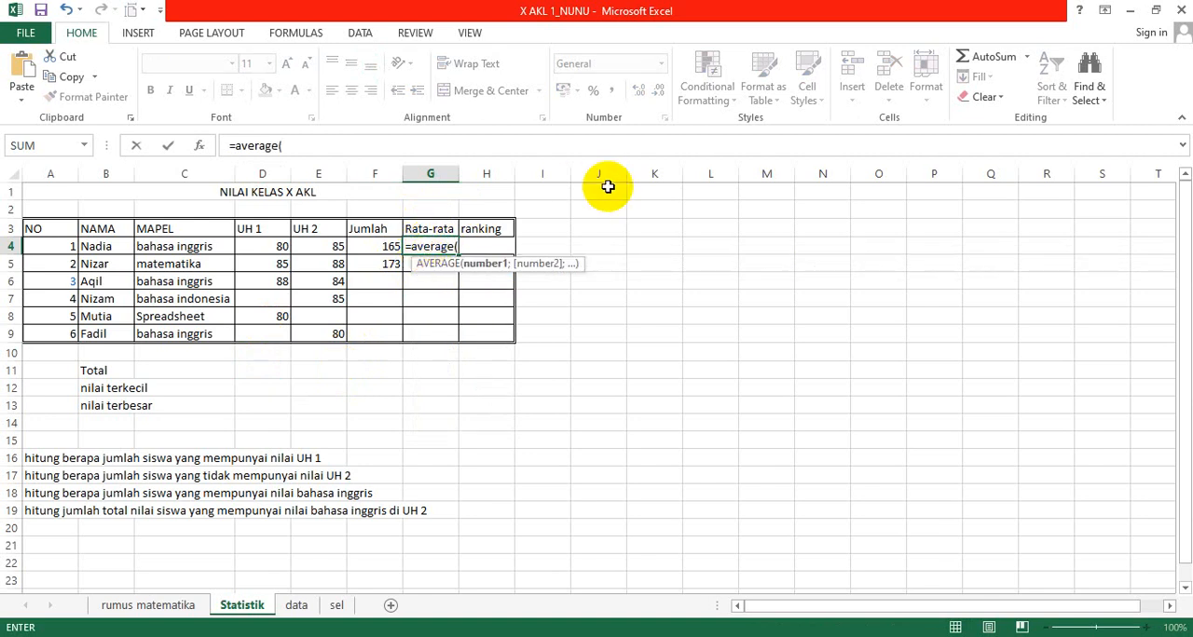
pyautogui.press('Left')
pyautogui.press('Left')
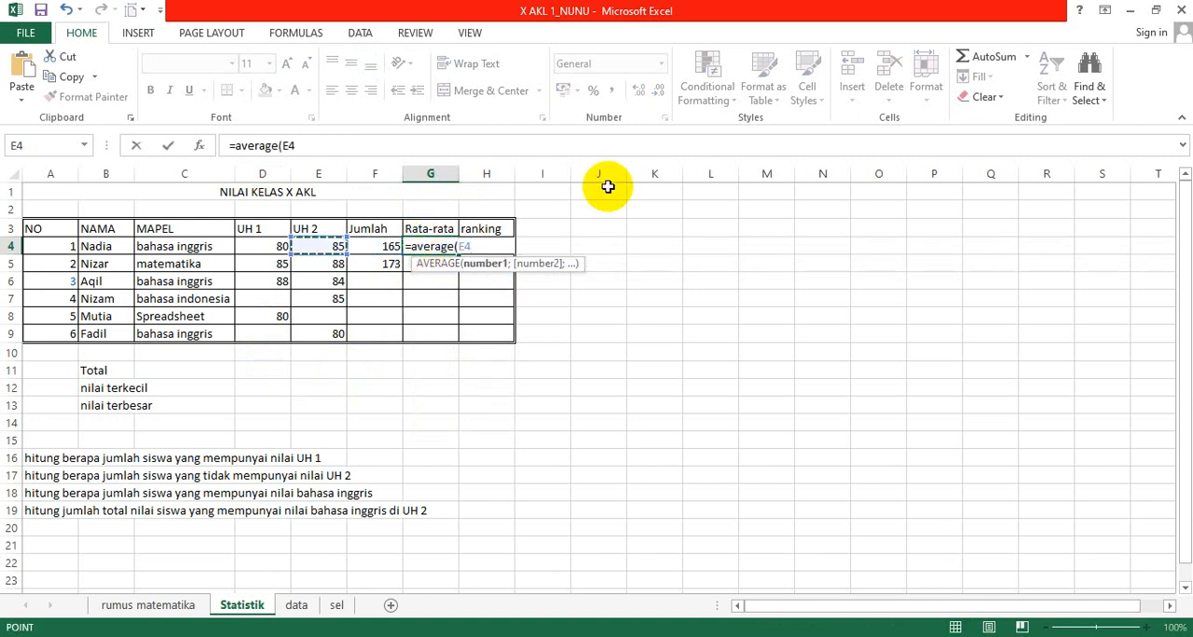
pyautogui.press('Left')
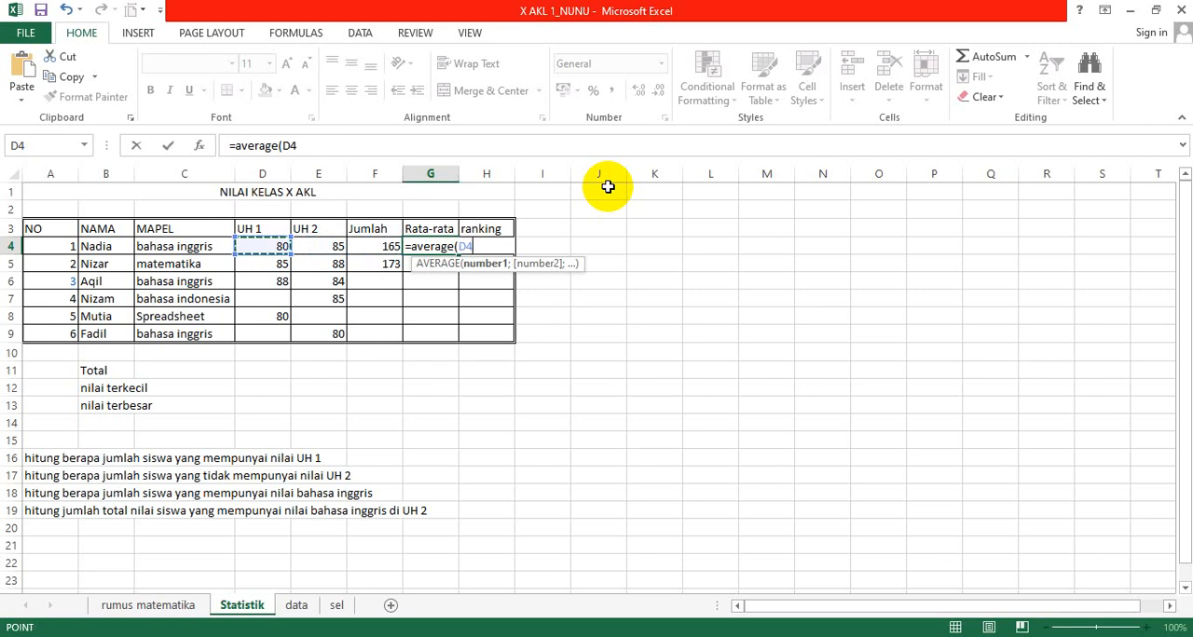
pyautogui.hotkey('shift', 'Right')
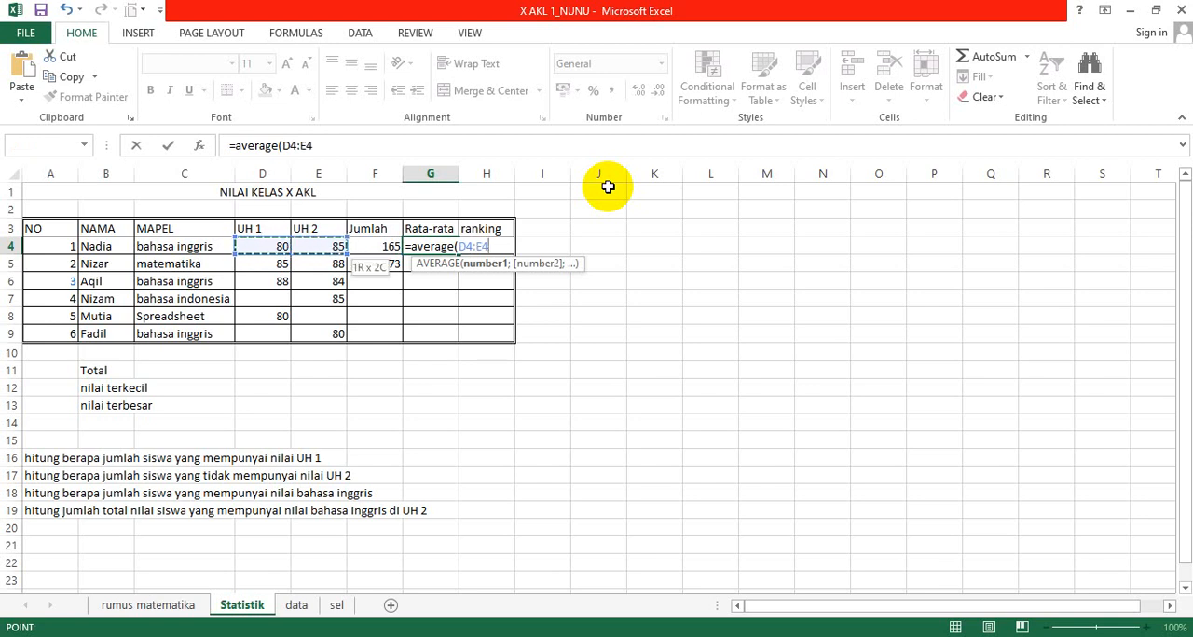
pyautogui.write(')')
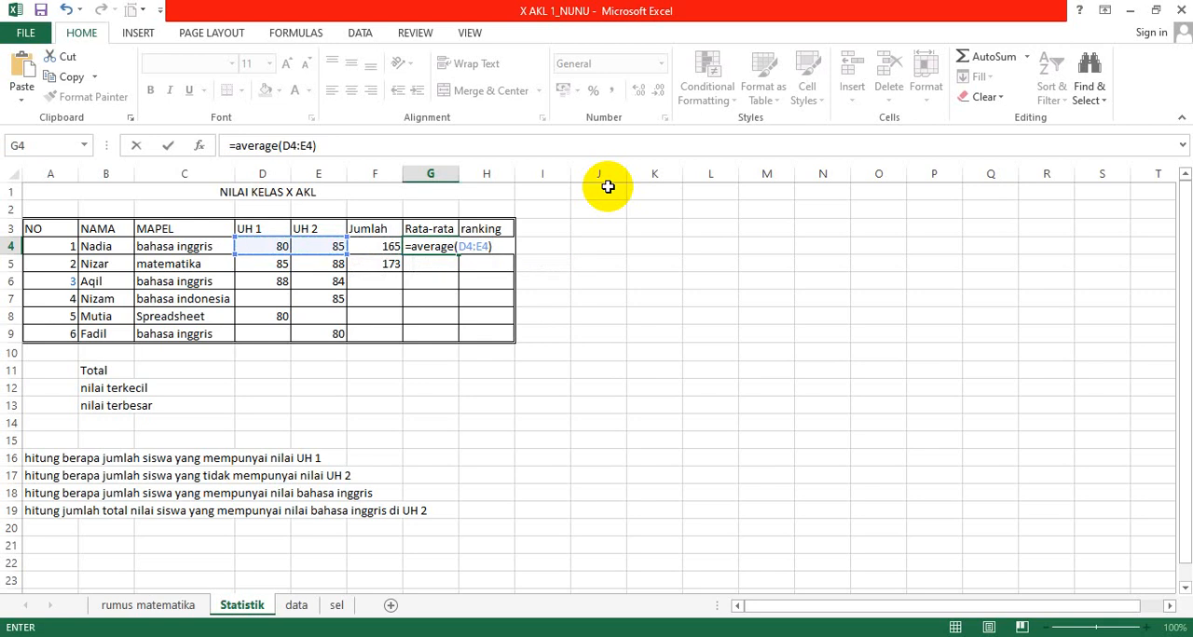
pyautogui.press('Return')
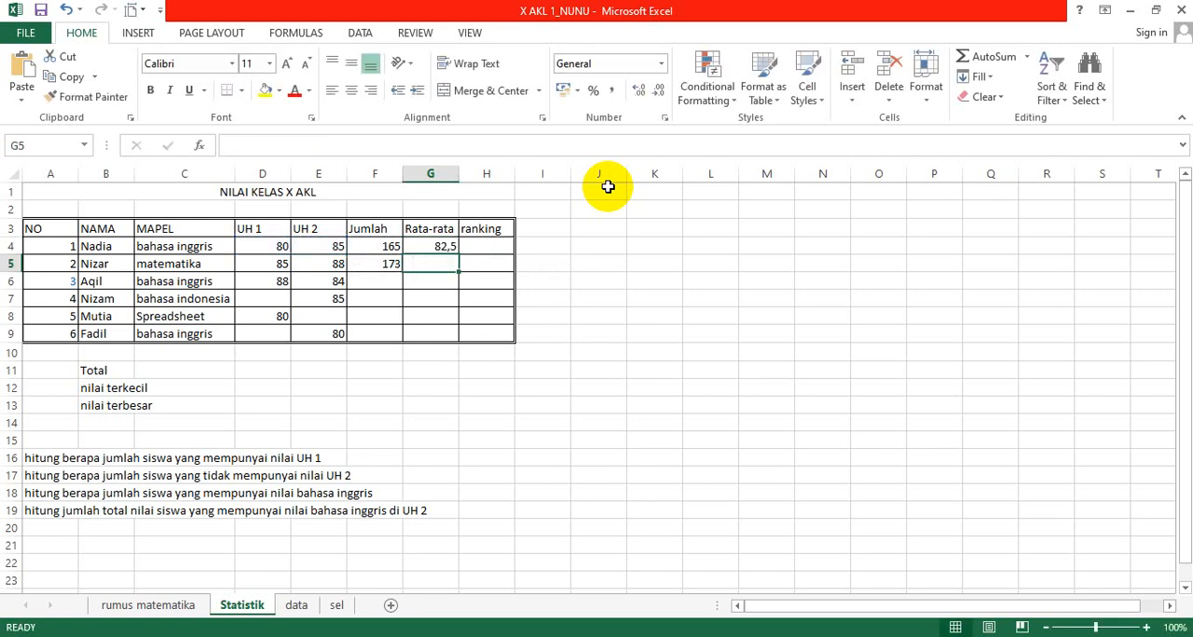
pyautogui.press('Up')
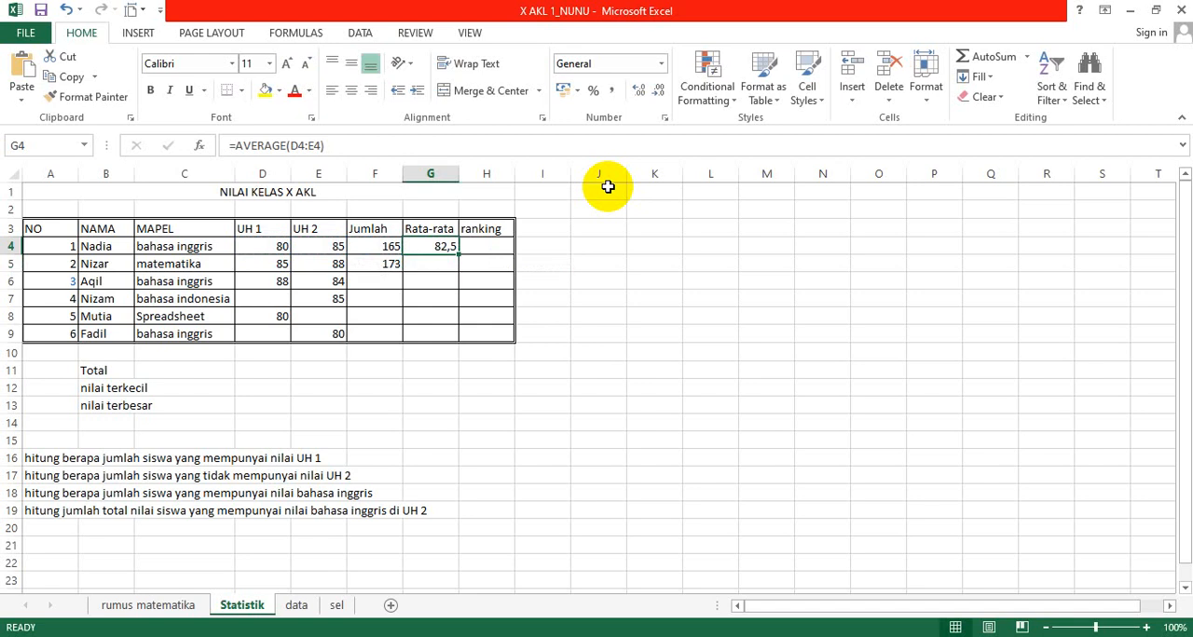
pyautogui.press('Down')
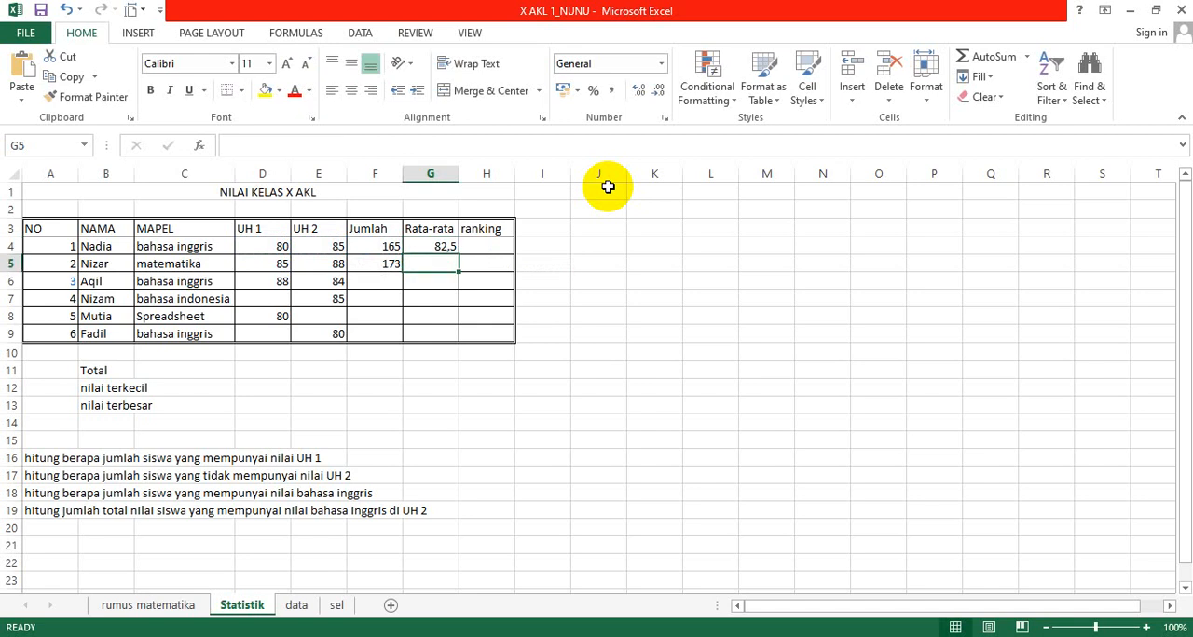
pyautogui.press('Up')
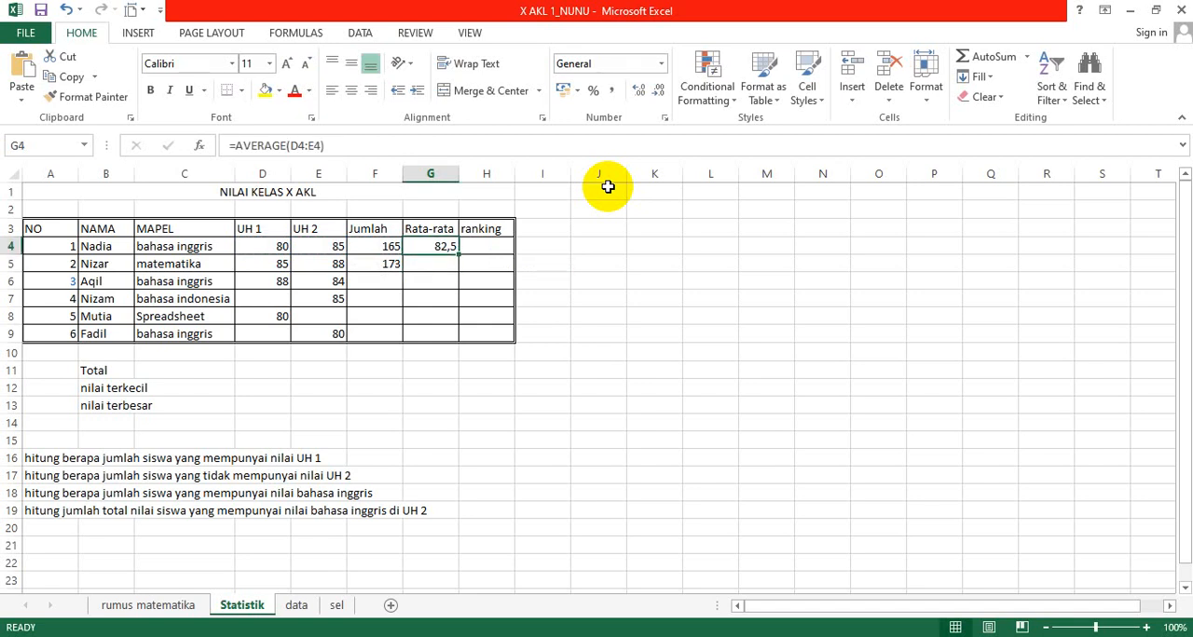
pyautogui.press('Down')
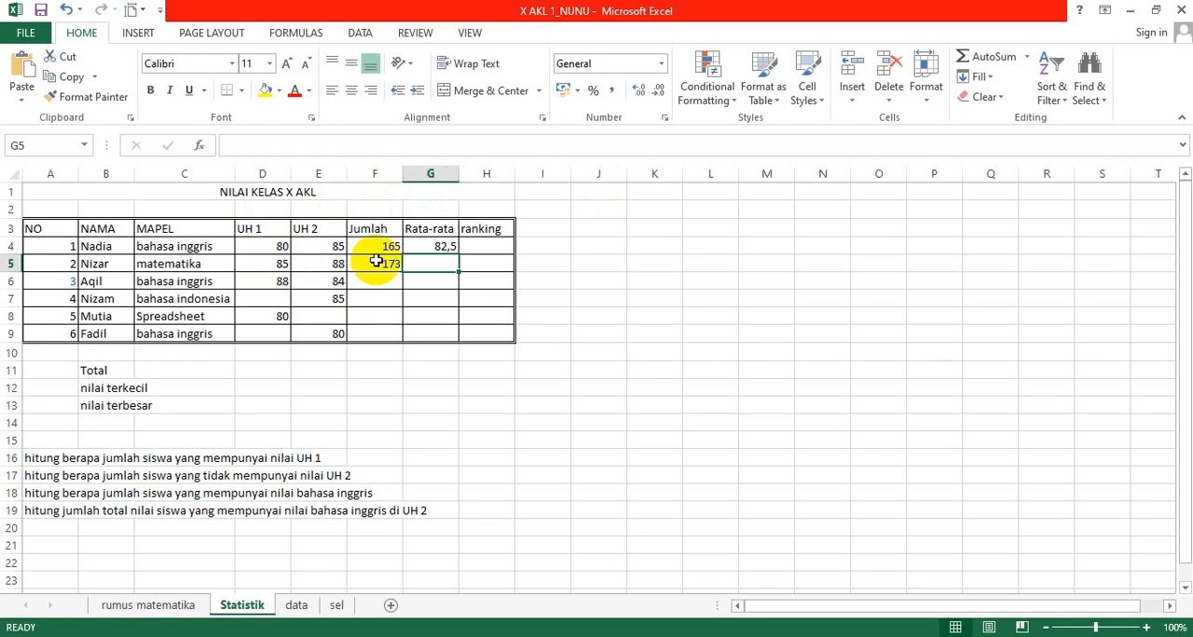
pyautogui.click(436, 245)
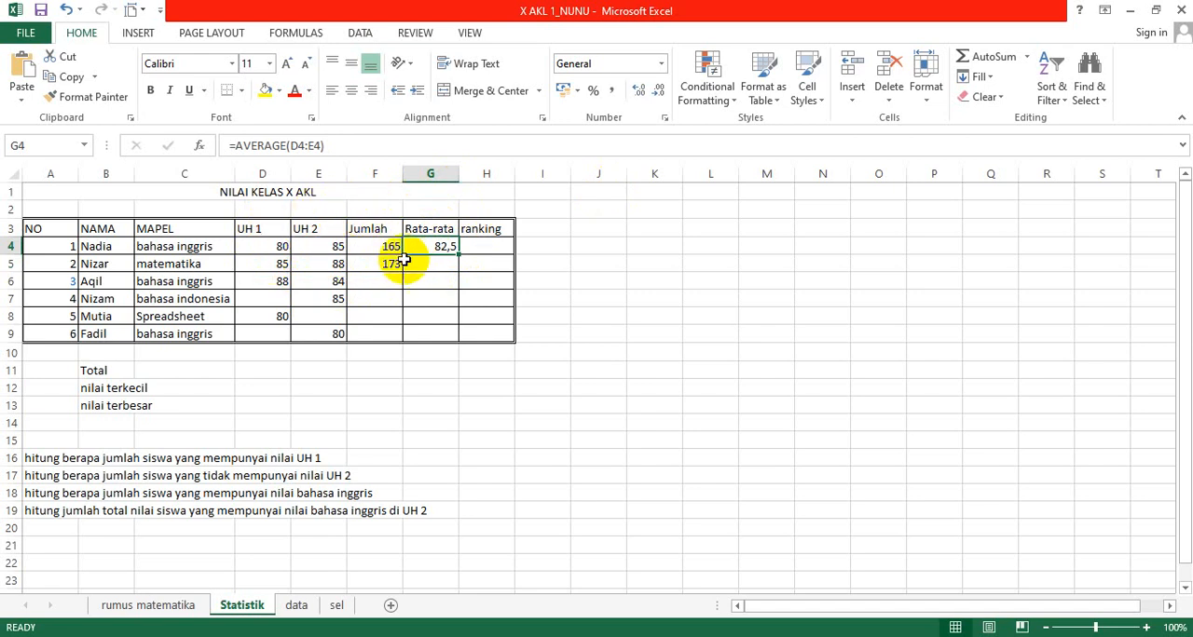
# Step: Average the second student's UH 1 and UH 2 scores in G5 with the range formula =AVERAGE(D5:E5)
pyautogui.click(434, 263)
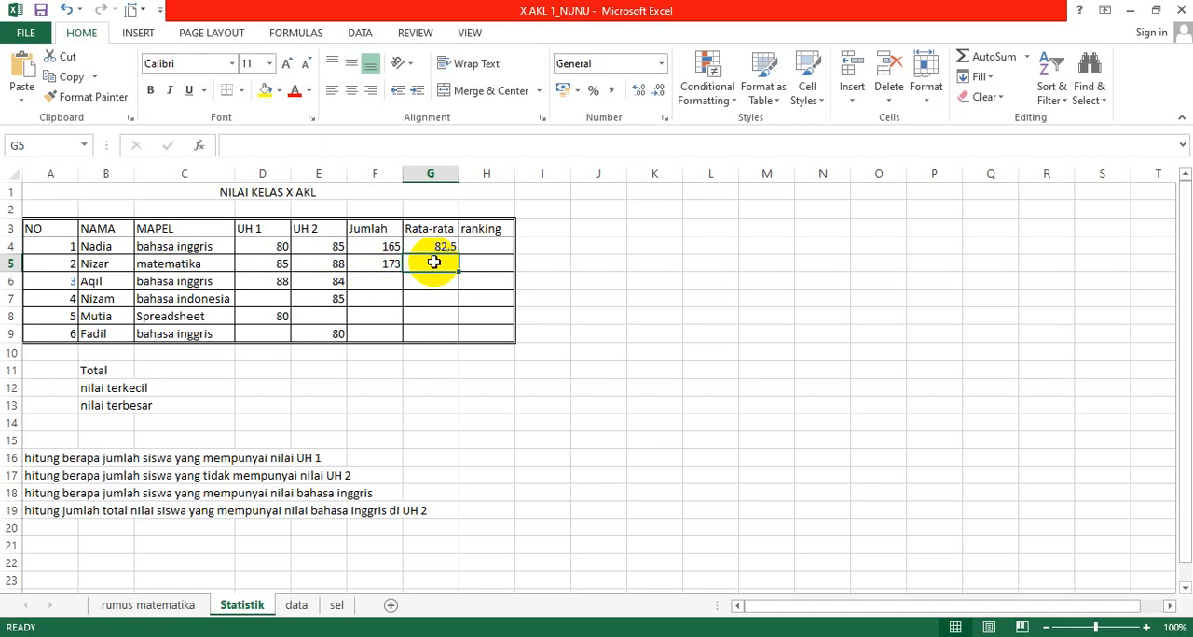
pyautogui.write('=')
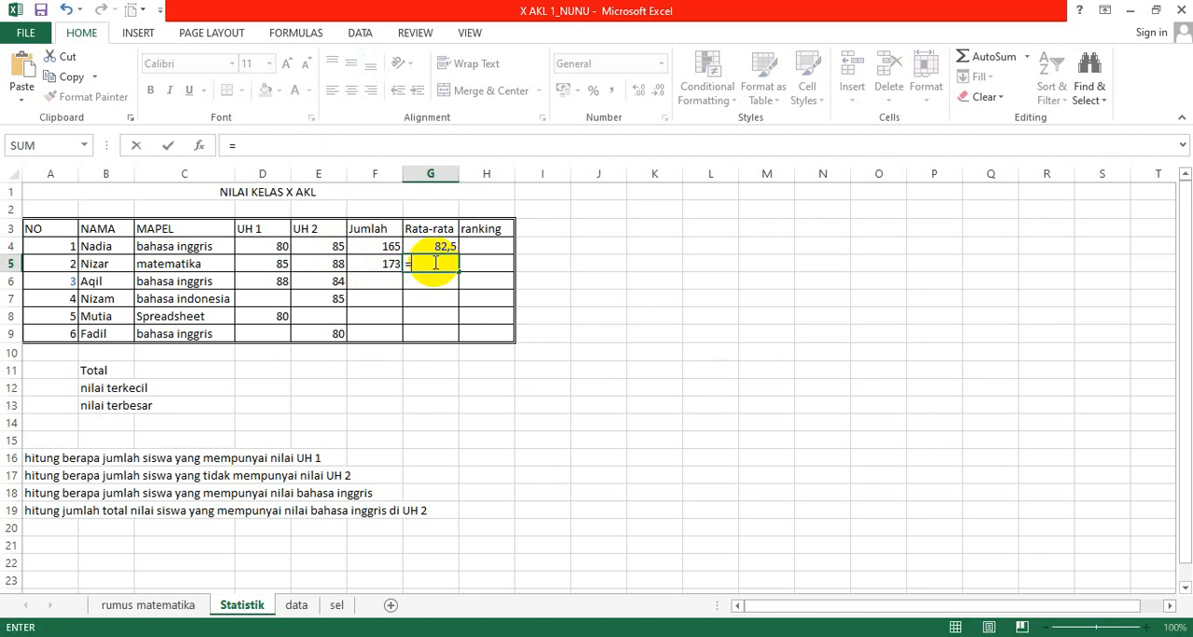
pyautogui.write('average')
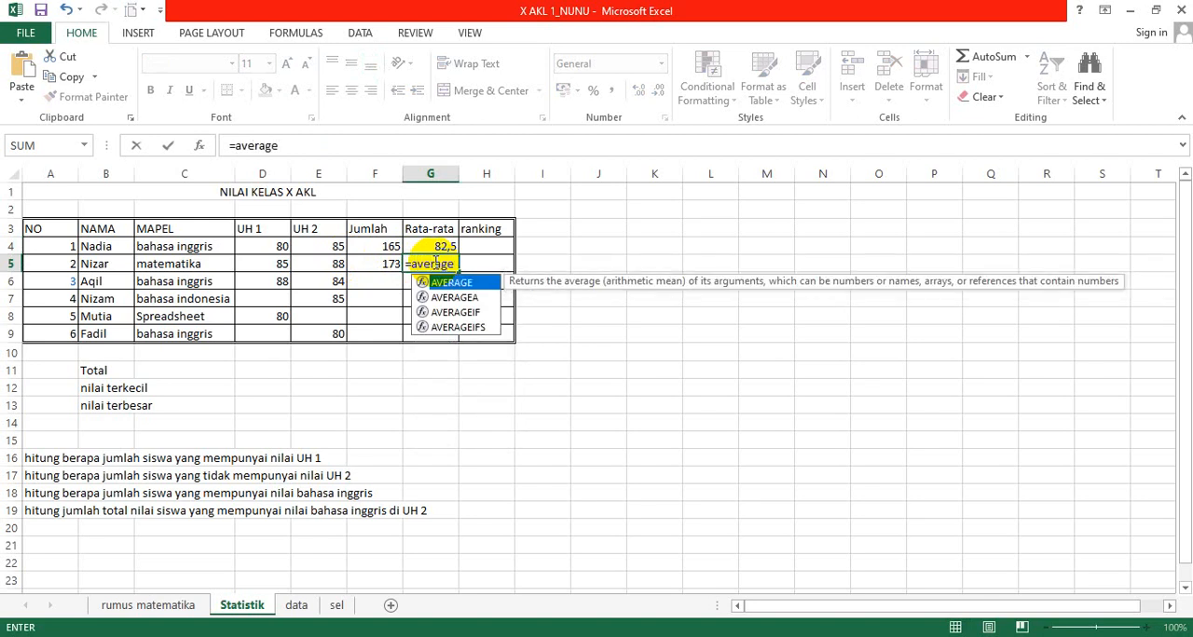
pyautogui.write('(')
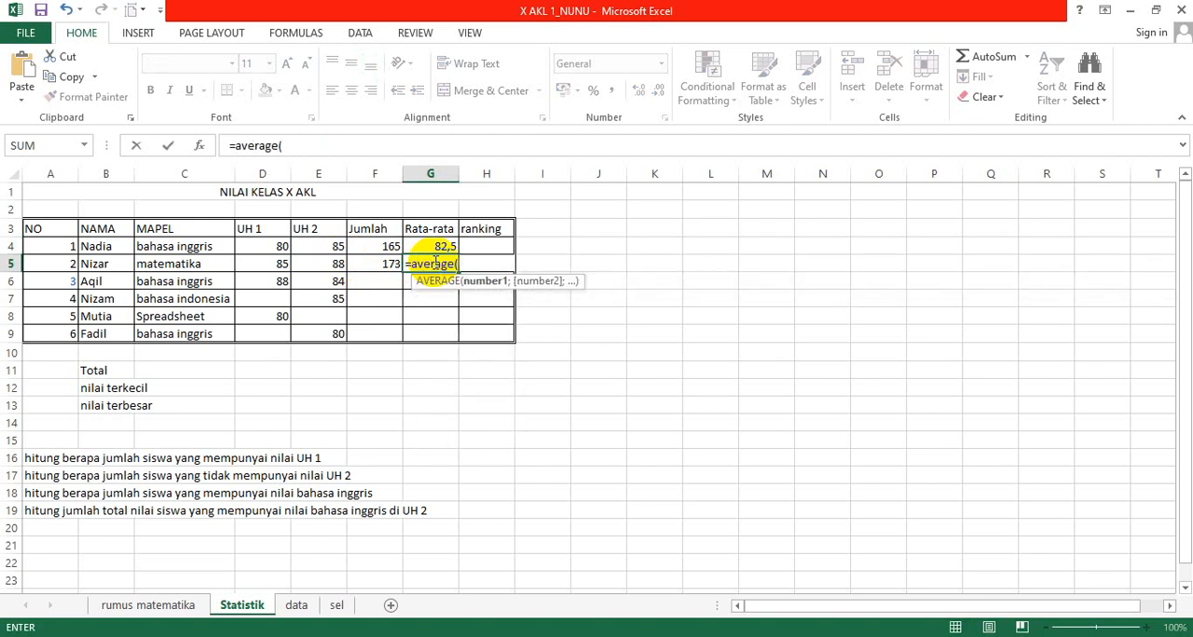
pyautogui.click(275, 265)
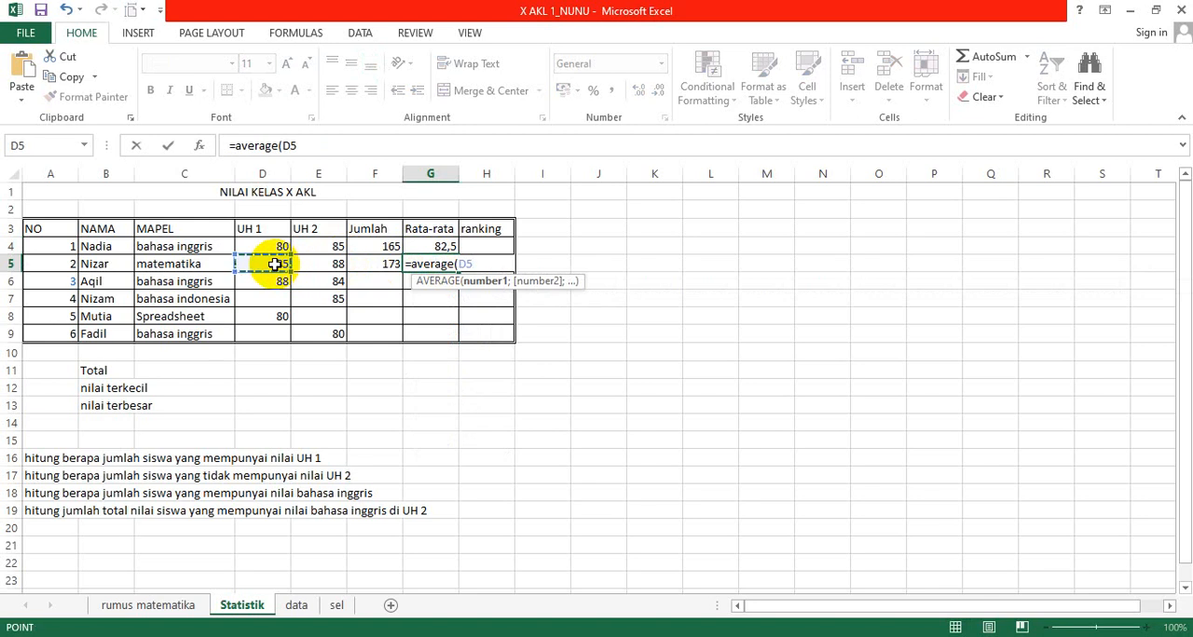
pyautogui.press('F8')
pyautogui.press('Right')
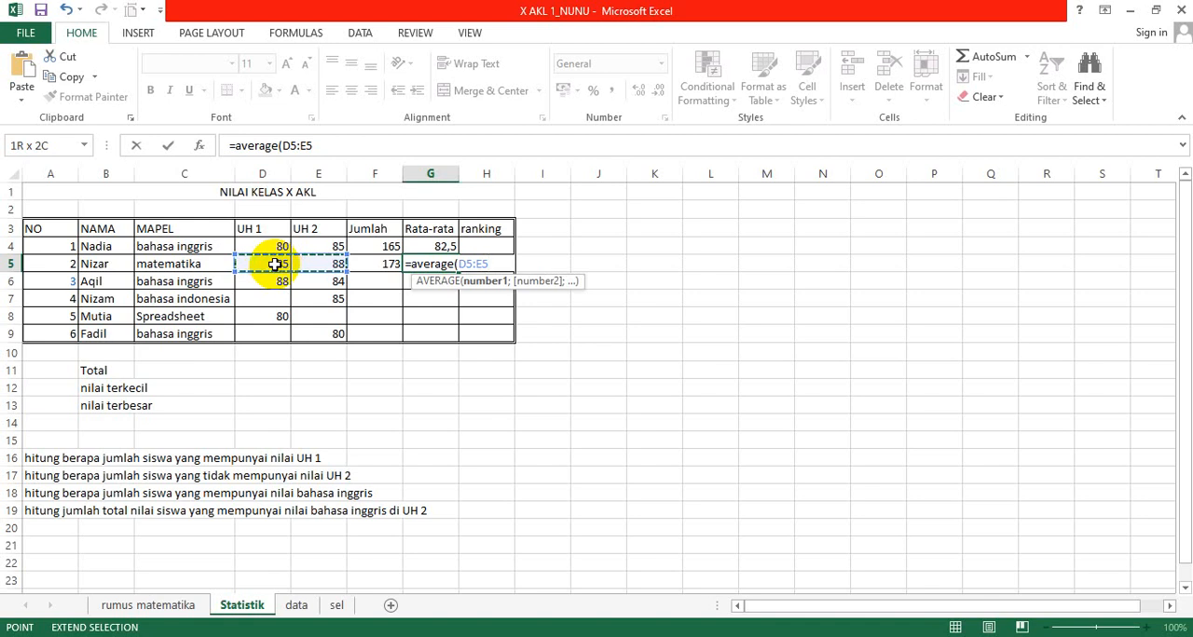
pyautogui.write(')')
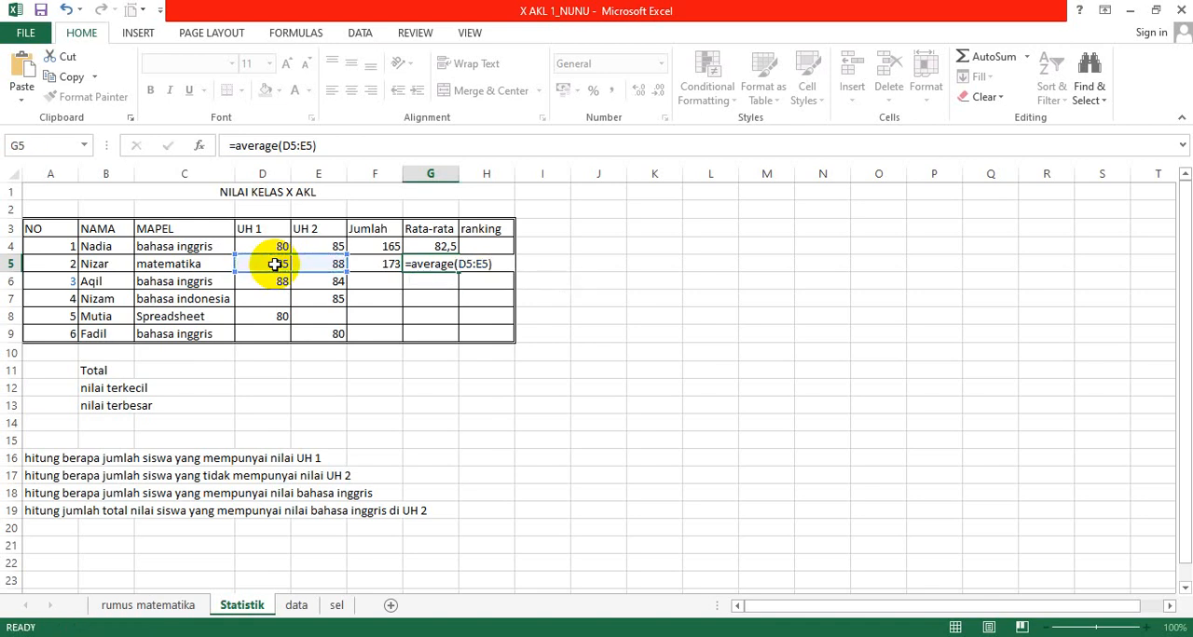
pyautogui.press('Return')
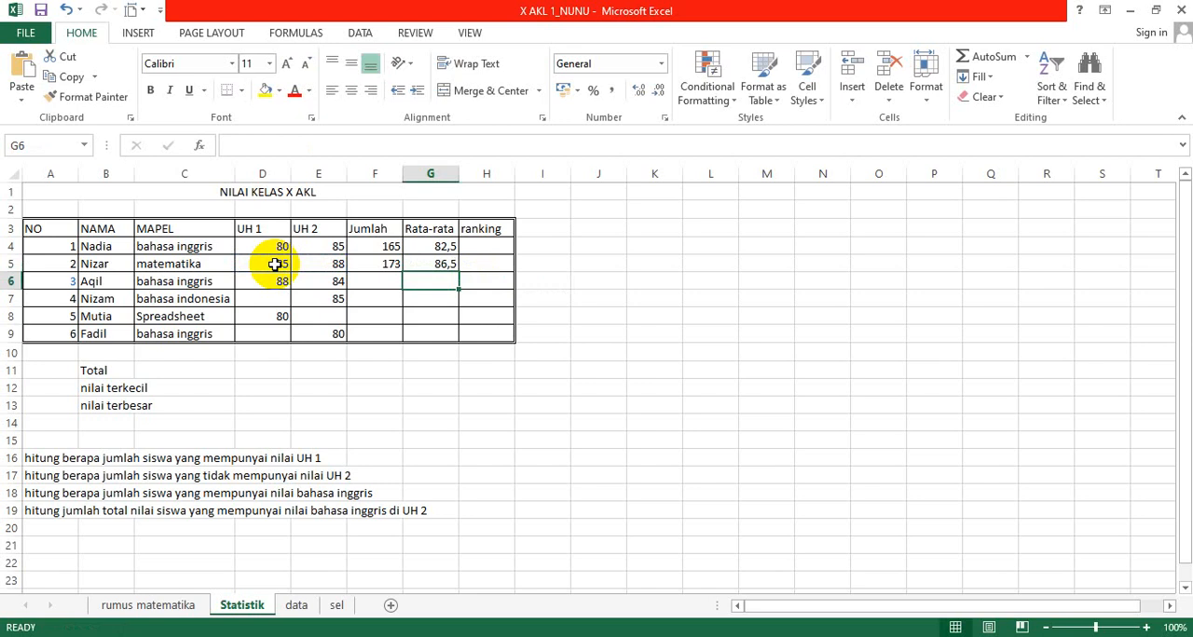
# Step: Copy the average formula from G5 down to G9 and the sum formula from F5 down to F9
pyautogui.press('Up')
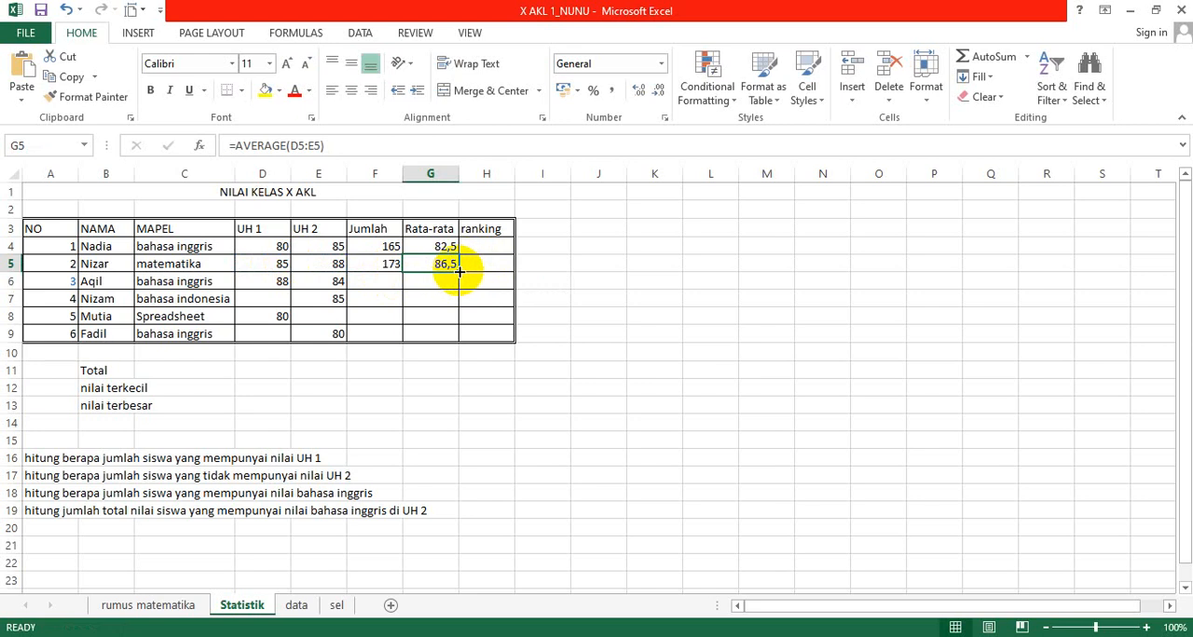
pyautogui.moveTo(459, 271); pyautogui.dragTo(453, 336)
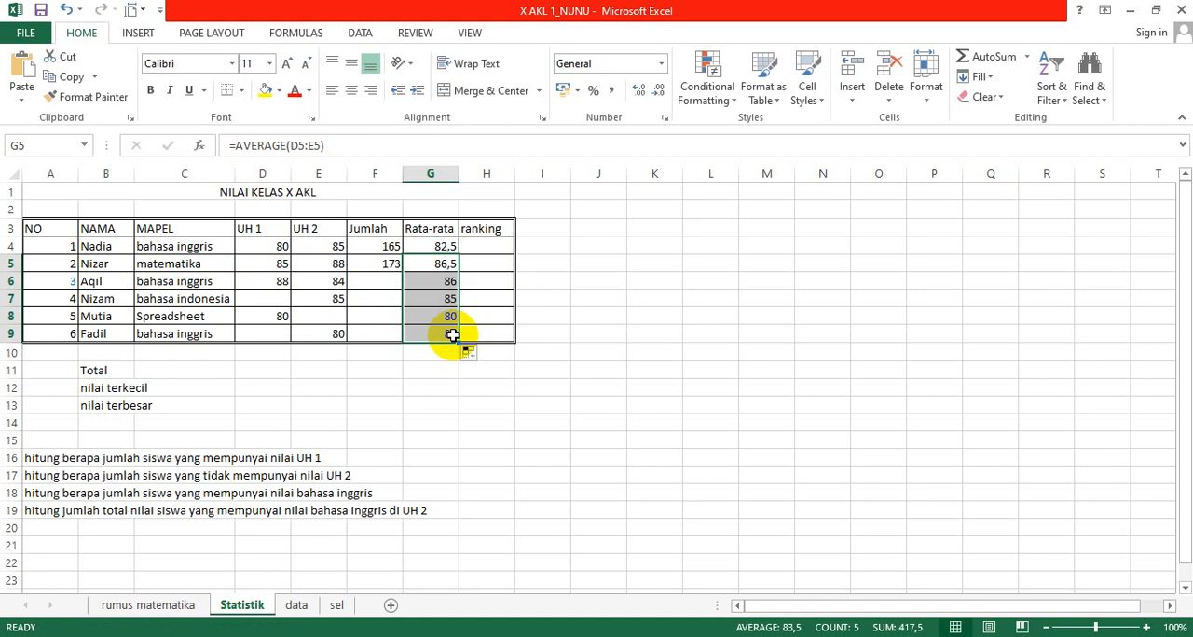
pyautogui.click(380, 262)
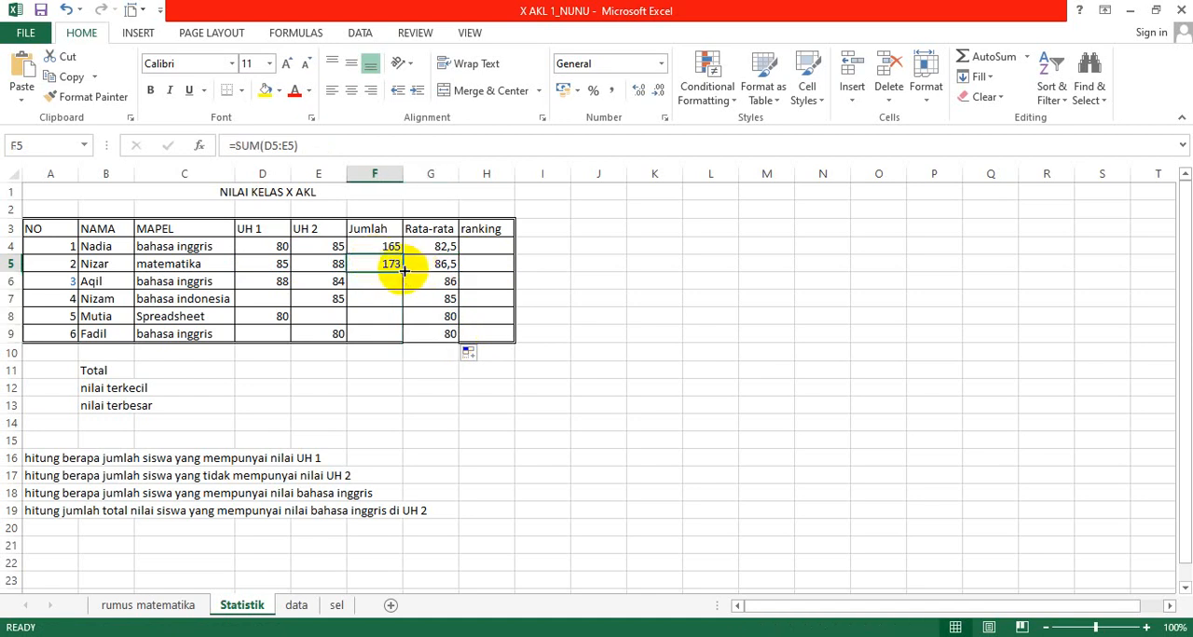
pyautogui.moveTo(402, 272); pyautogui.dragTo(394, 343)
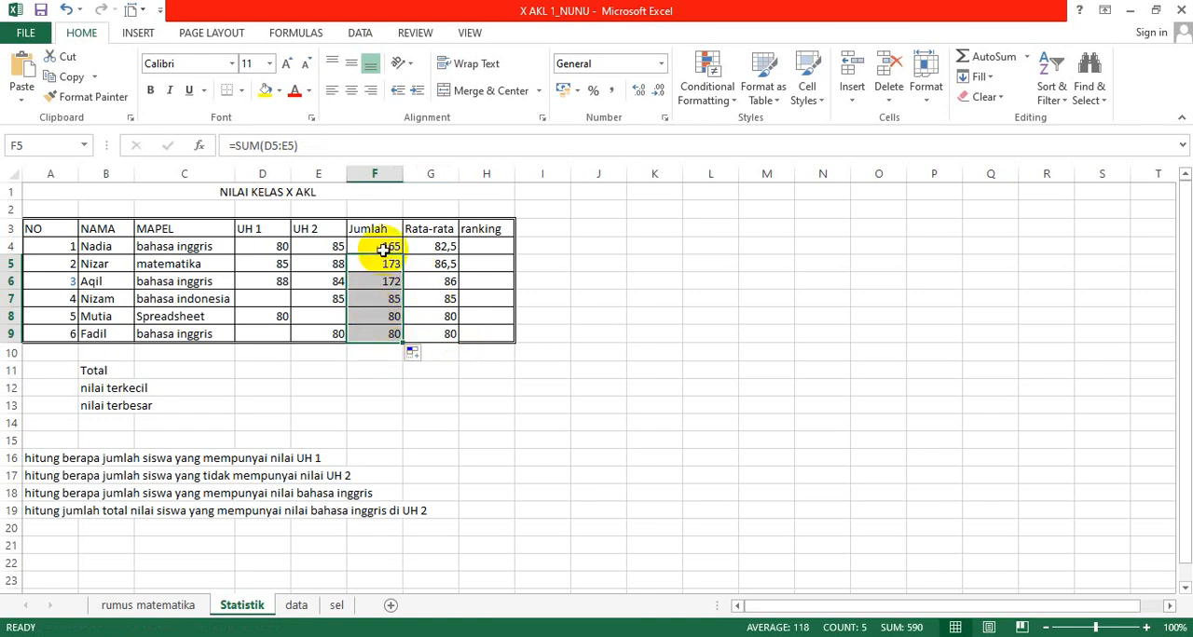
pyautogui.click(431, 296)
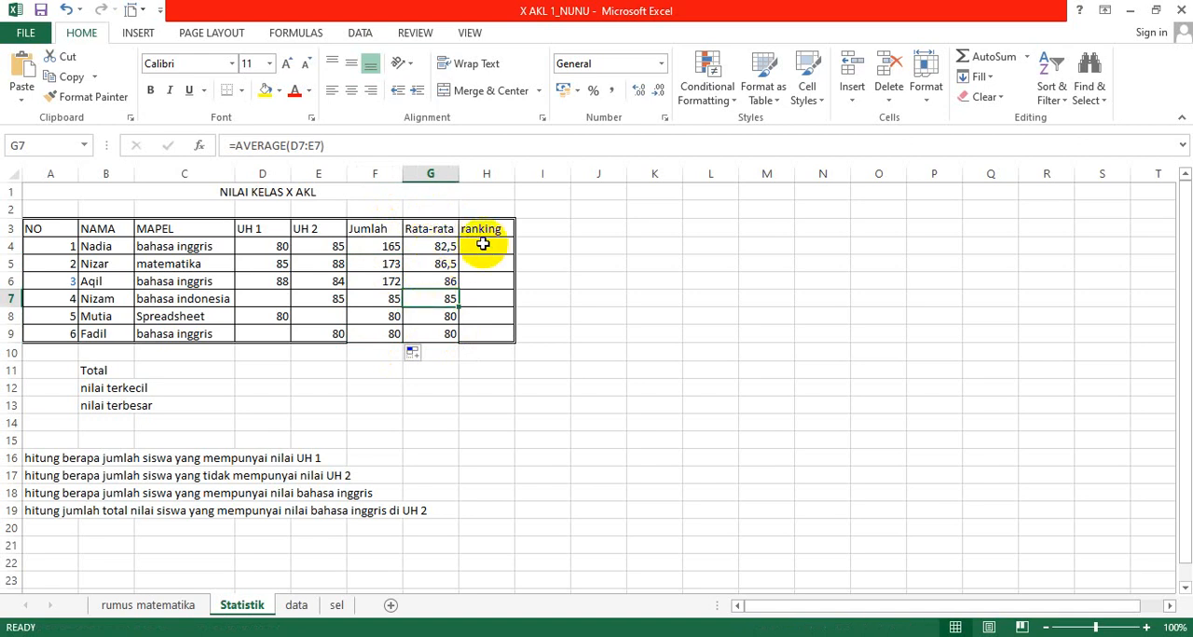
# Step: Rank the first student's average among all Rata-rata values in H4 with =RANK(G4;G4:G9)
pyautogui.click(479, 248)
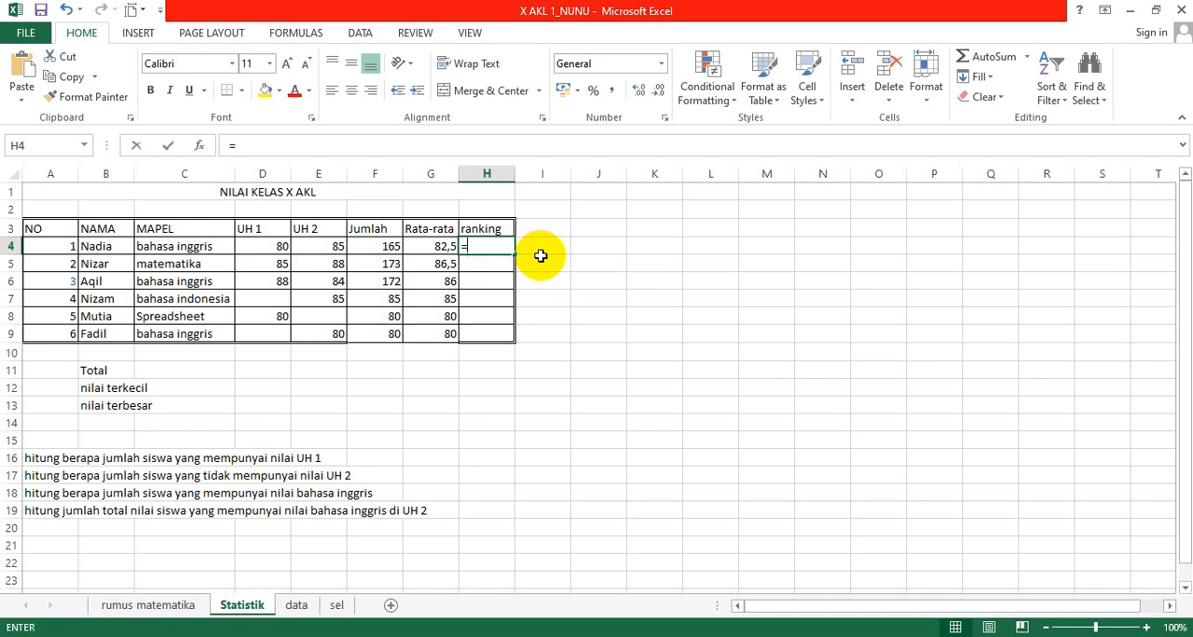
pyautogui.write('=rank')
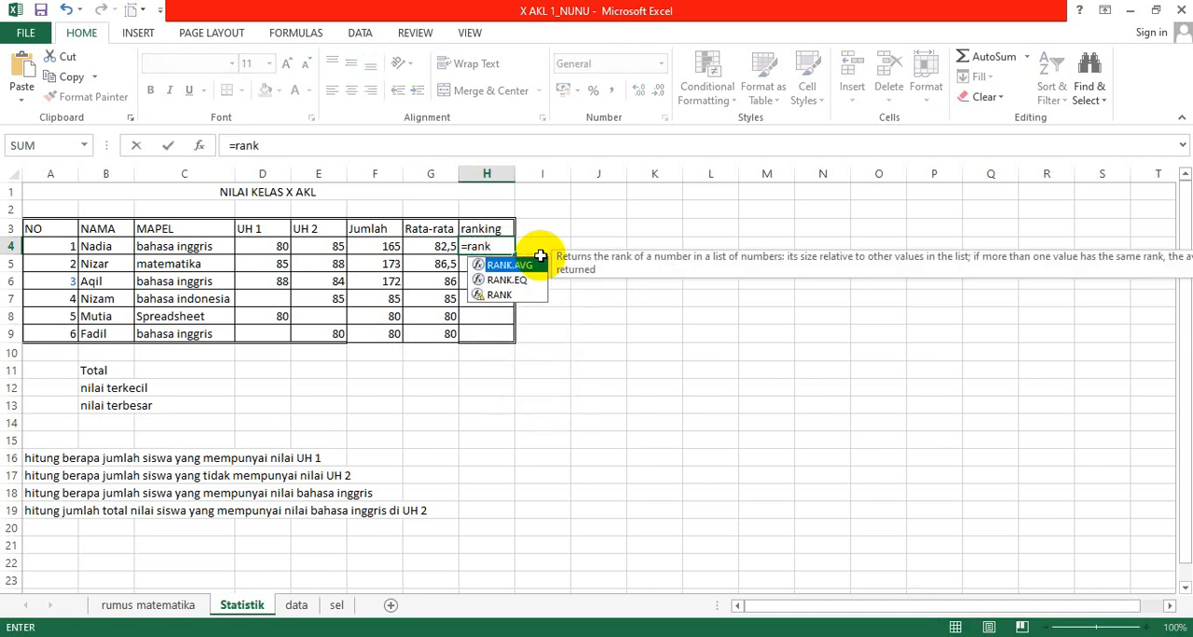
pyautogui.write('(')
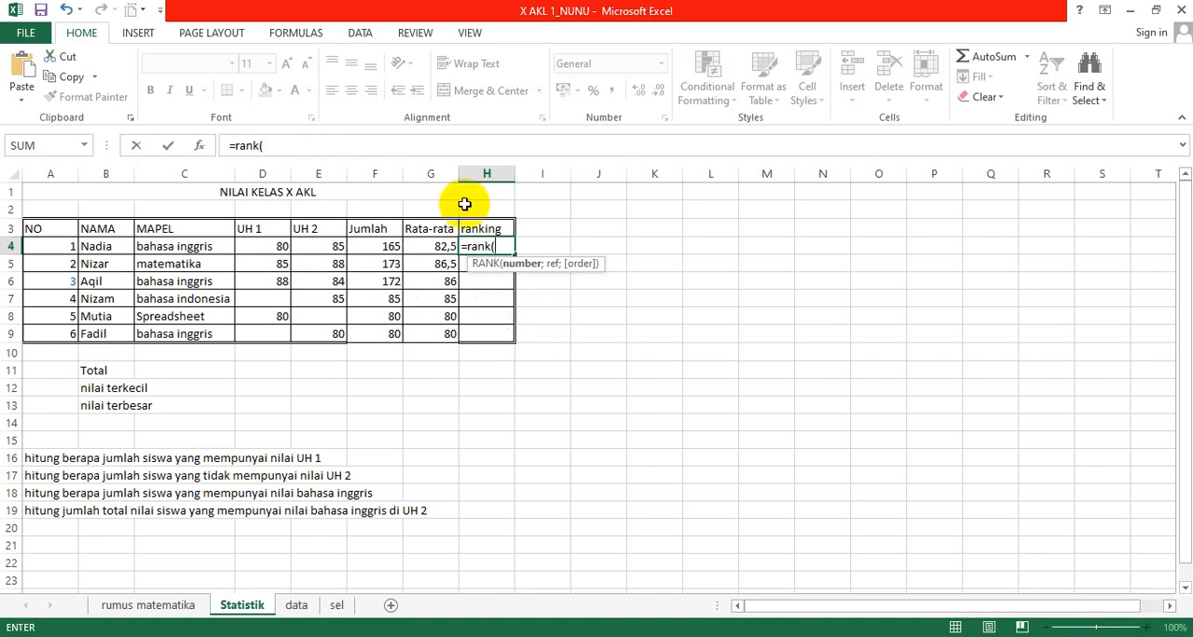
pyautogui.click(433, 246)
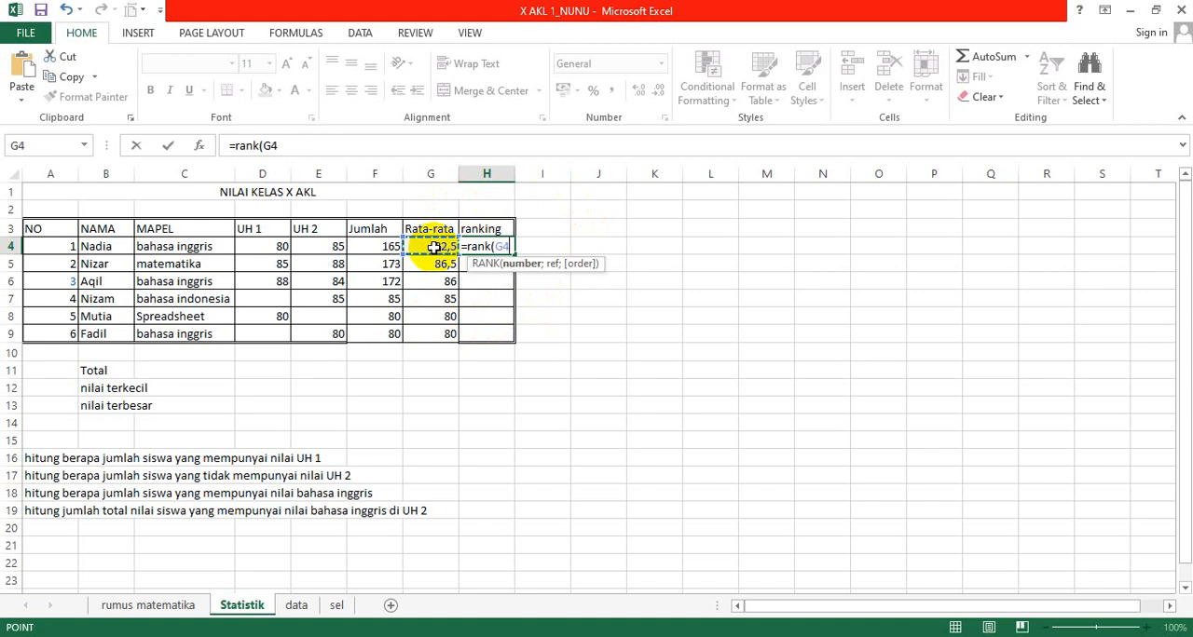
pyautogui.write(';')
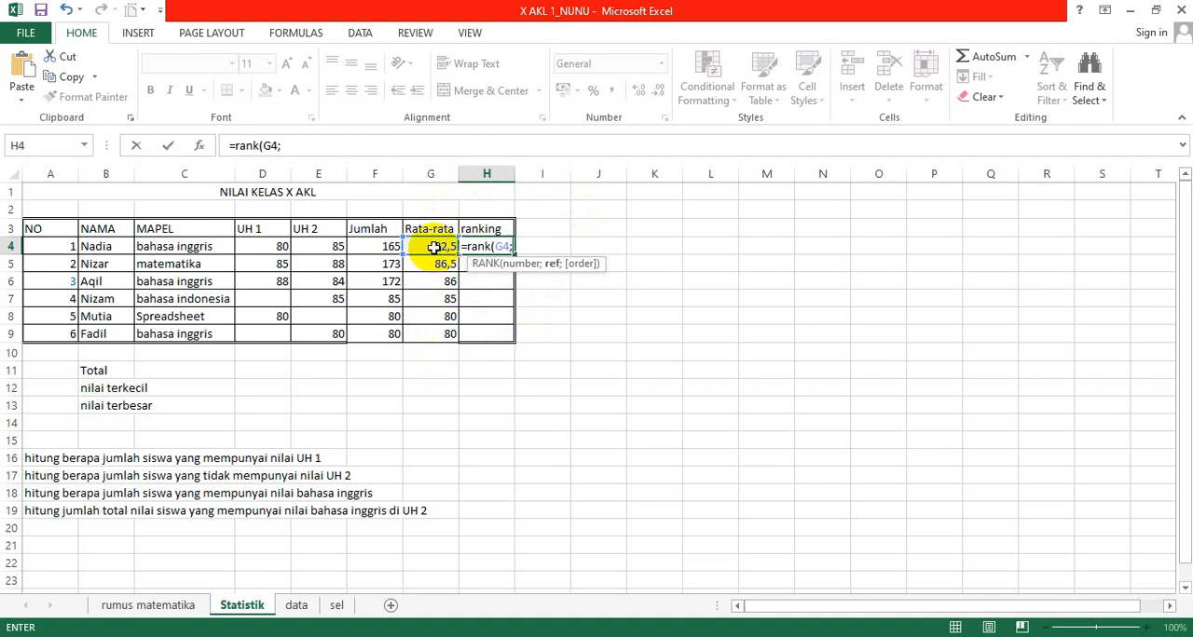
pyautogui.hotkey('shift', 'Down')
pyautogui.hotkey('shift', 'Down')
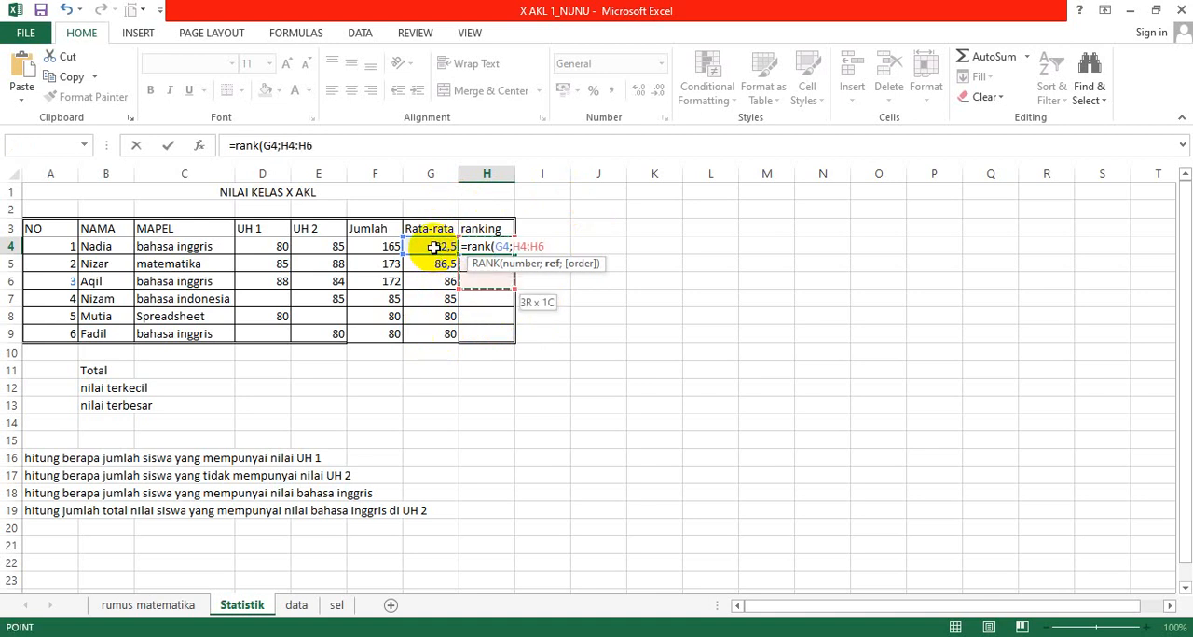
pyautogui.click(434, 247)
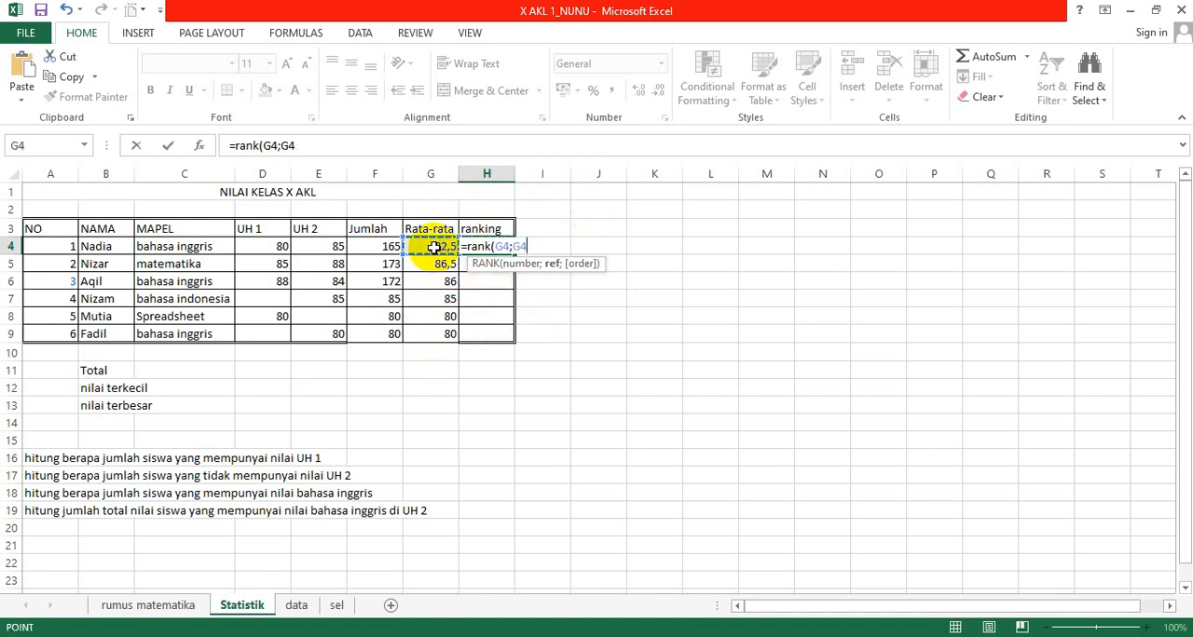
pyautogui.hotkey('shift', 'Down')
pyautogui.hotkey('shift', 'Down')
pyautogui.hotkey('shift', 'Down')
pyautogui.hotkey('shift', 'Down')
pyautogui.hotkey('shift', 'Down')
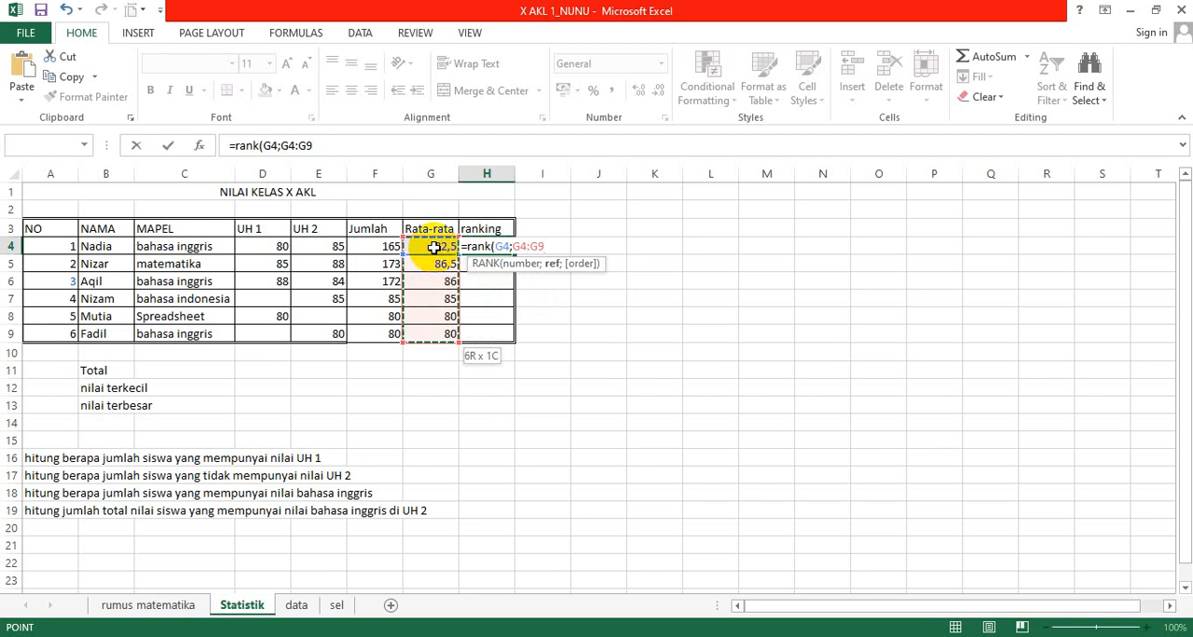
pyautogui.write(')')
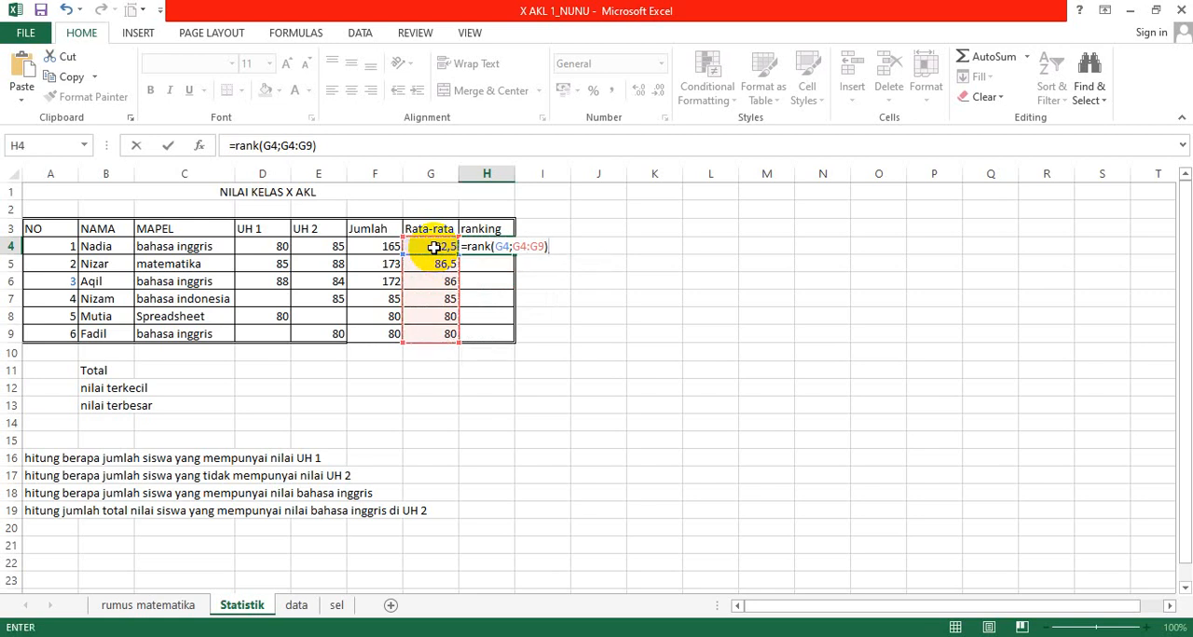
pyautogui.press('Return')
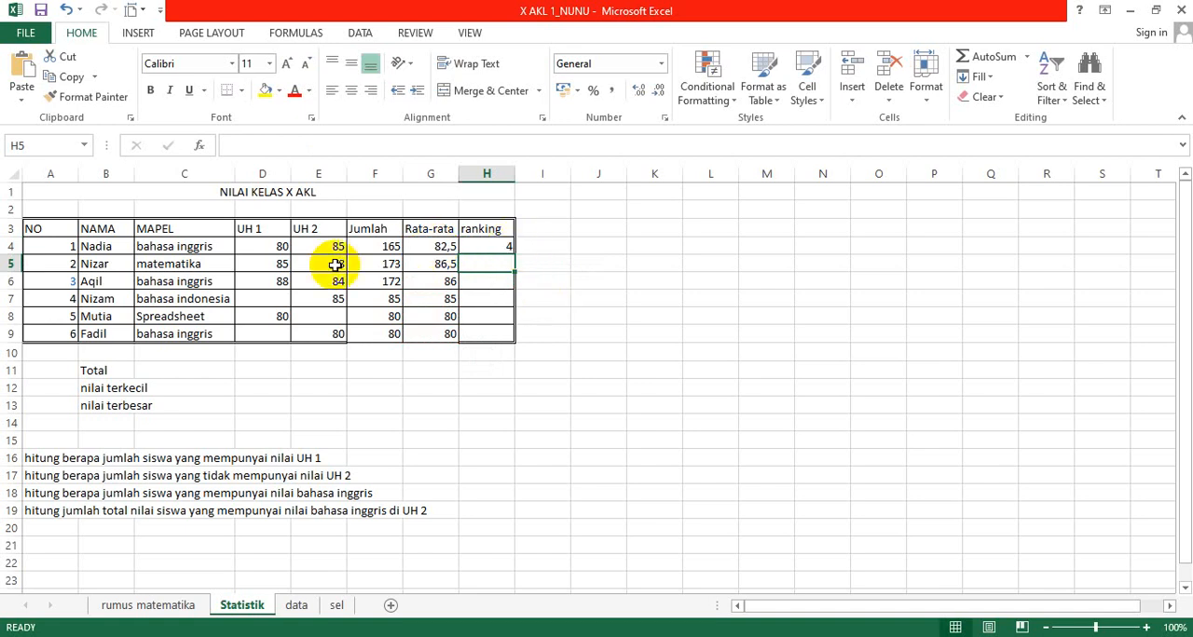
pyautogui.click(482, 245)
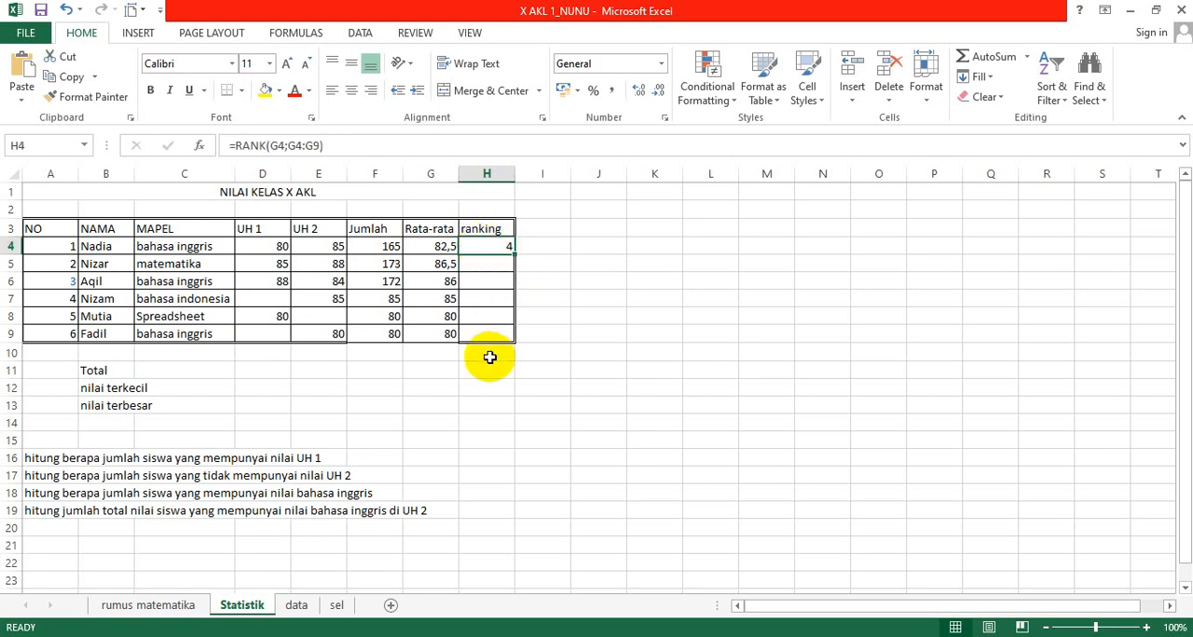
# Step: Rank the second student's average within the Rata-rata column in H5 with =RANK(G5;G4:G9)
pyautogui.click(497, 265)
pyautogui.write('=')
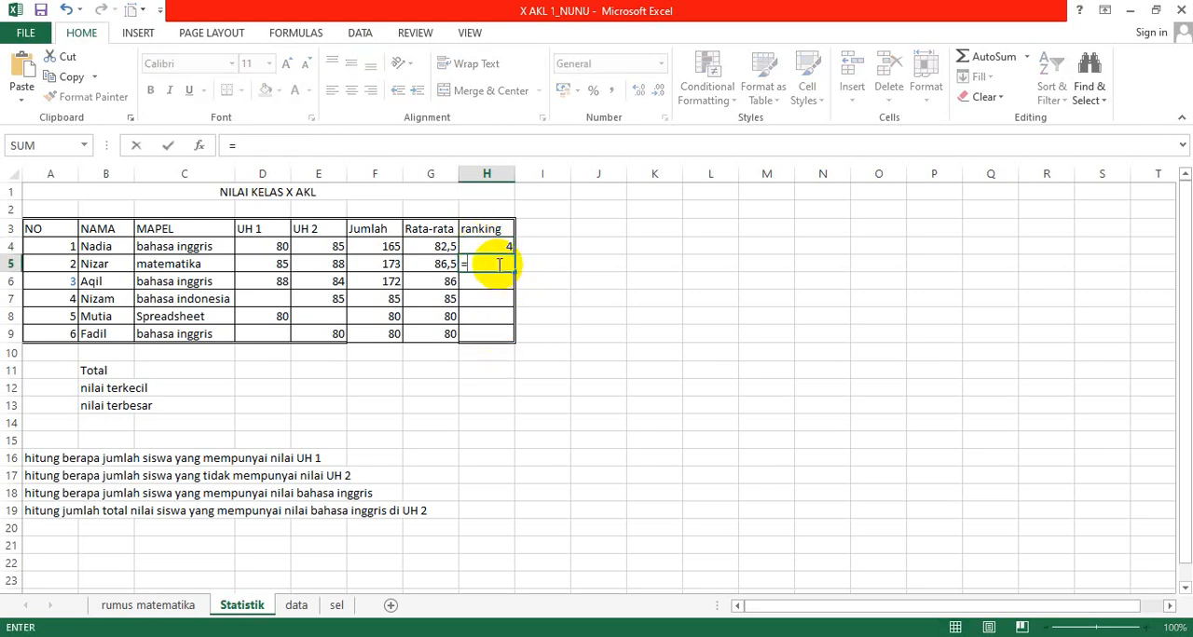
pyautogui.write('rank(')
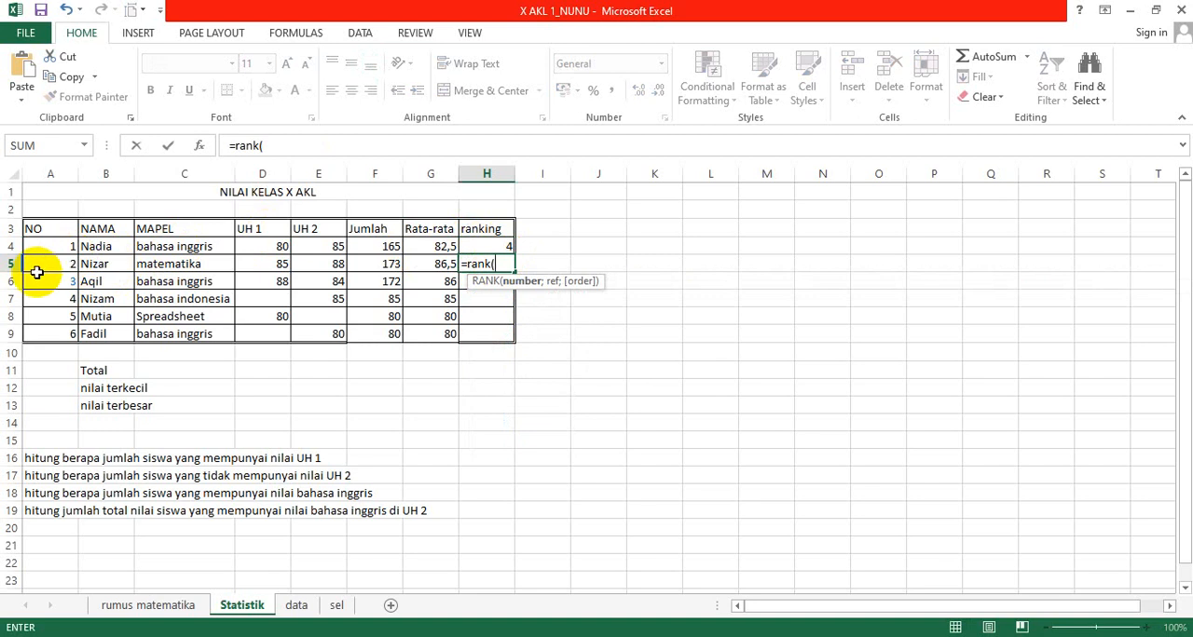
pyautogui.press('Left')
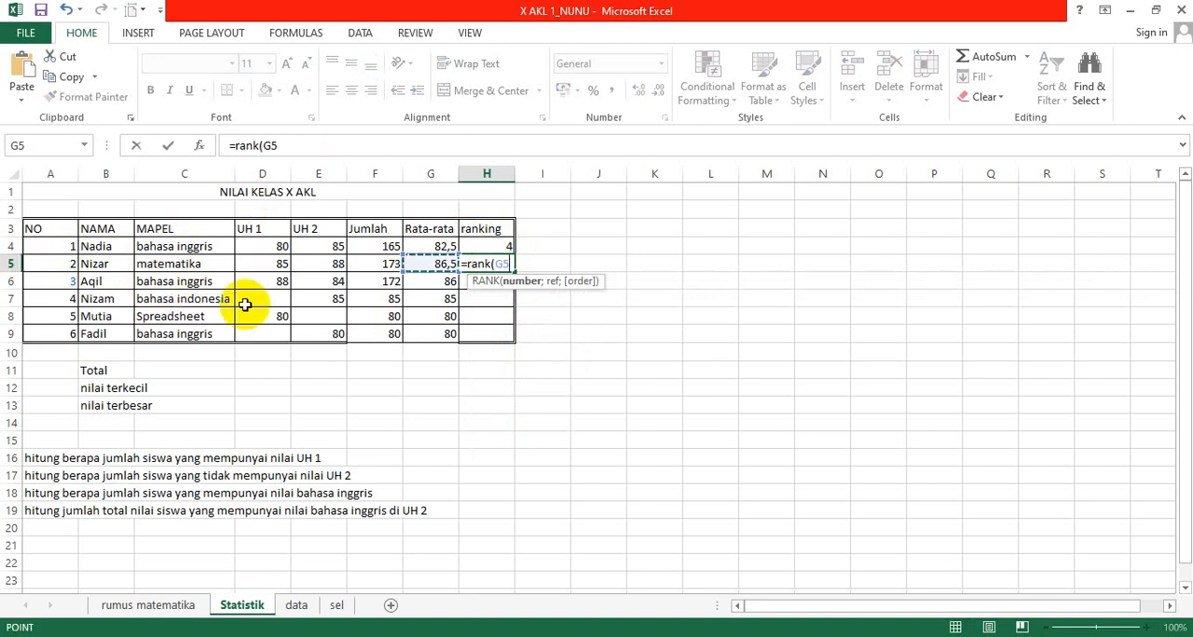
pyautogui.write(';')
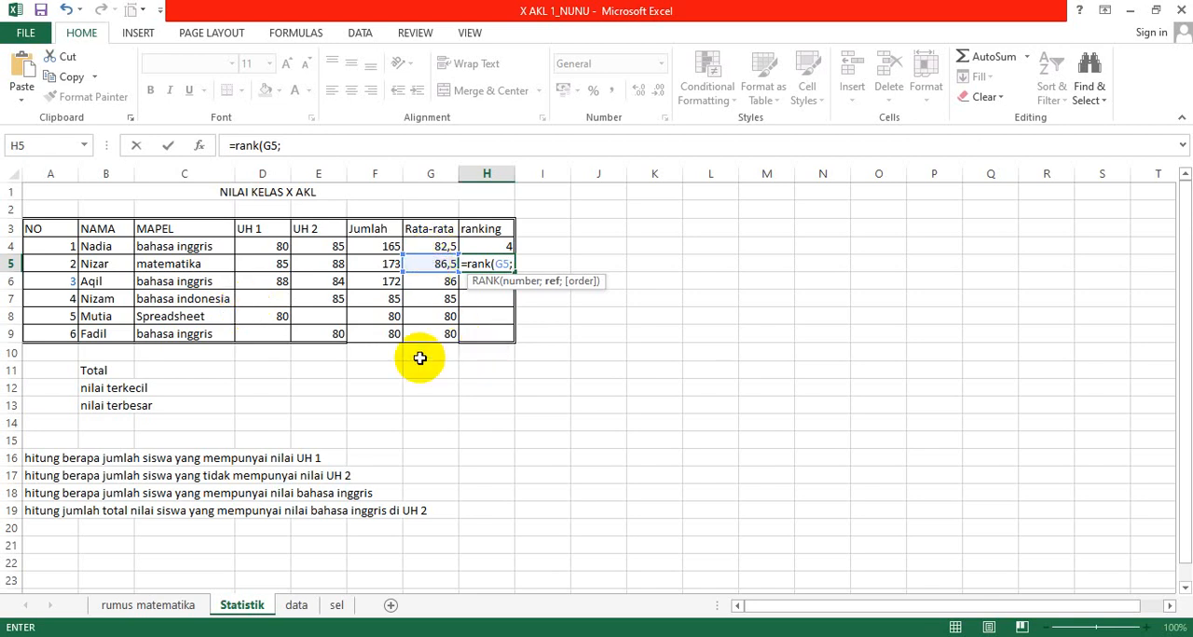
pyautogui.click(437, 246)
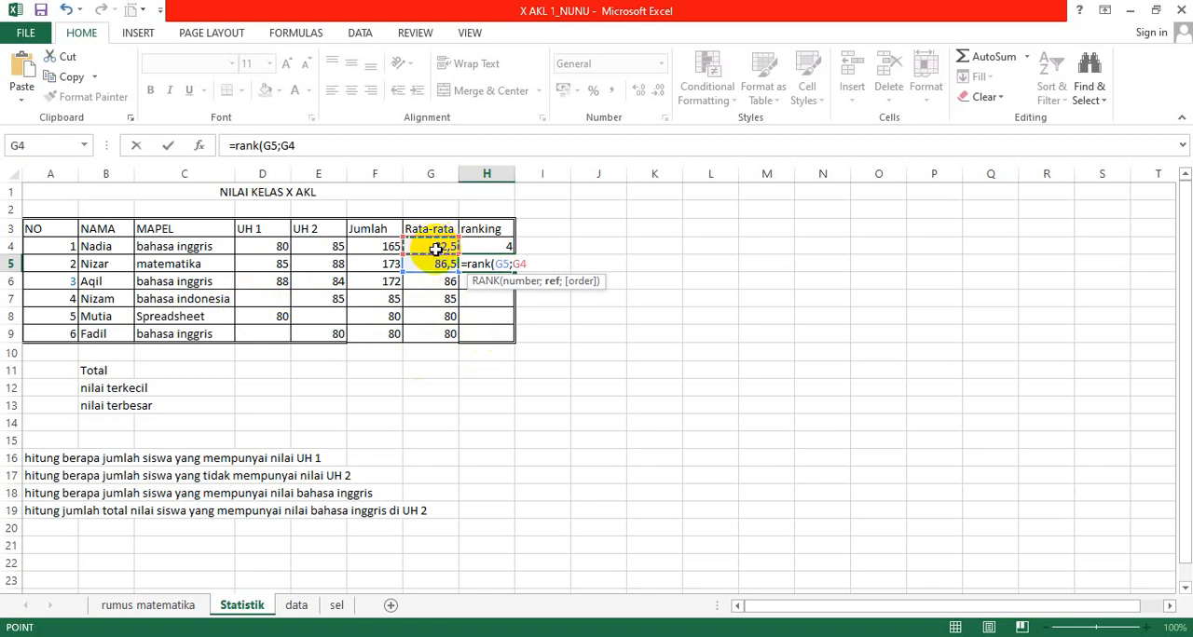
pyautogui.click(430, 264)
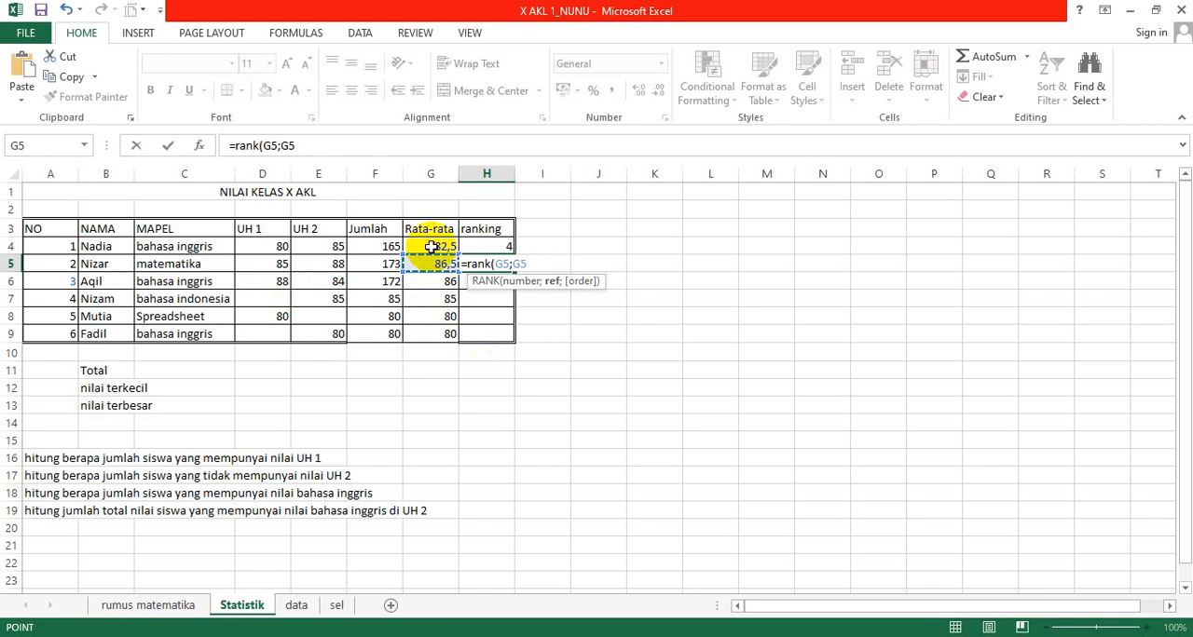
pyautogui.click(431, 245)
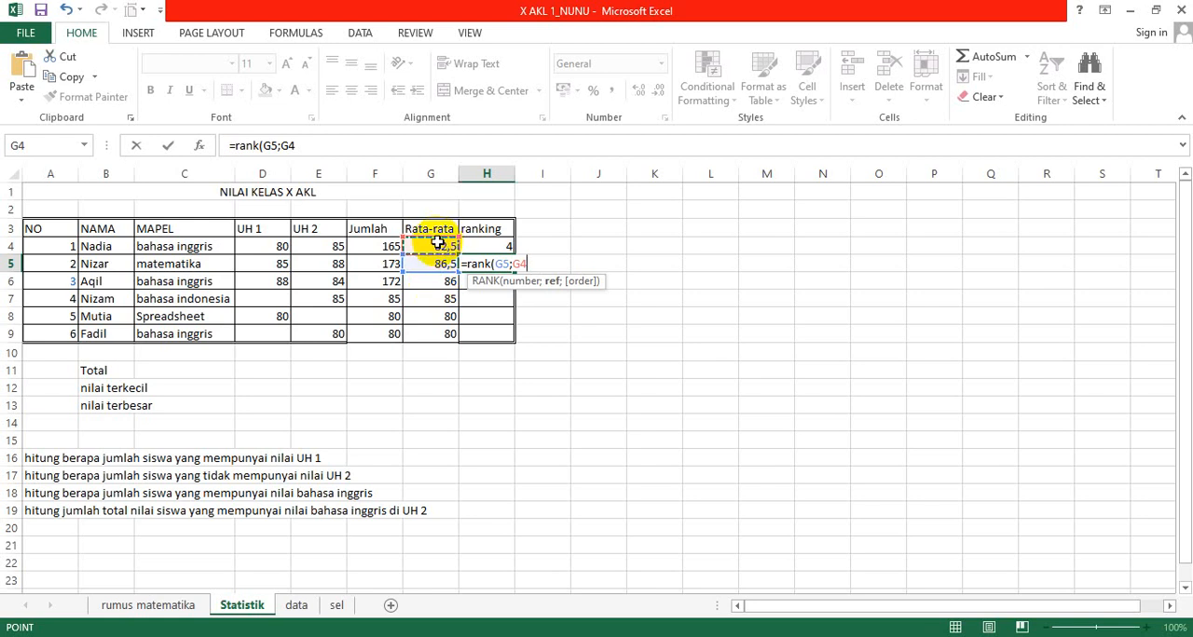
pyautogui.press('F8')
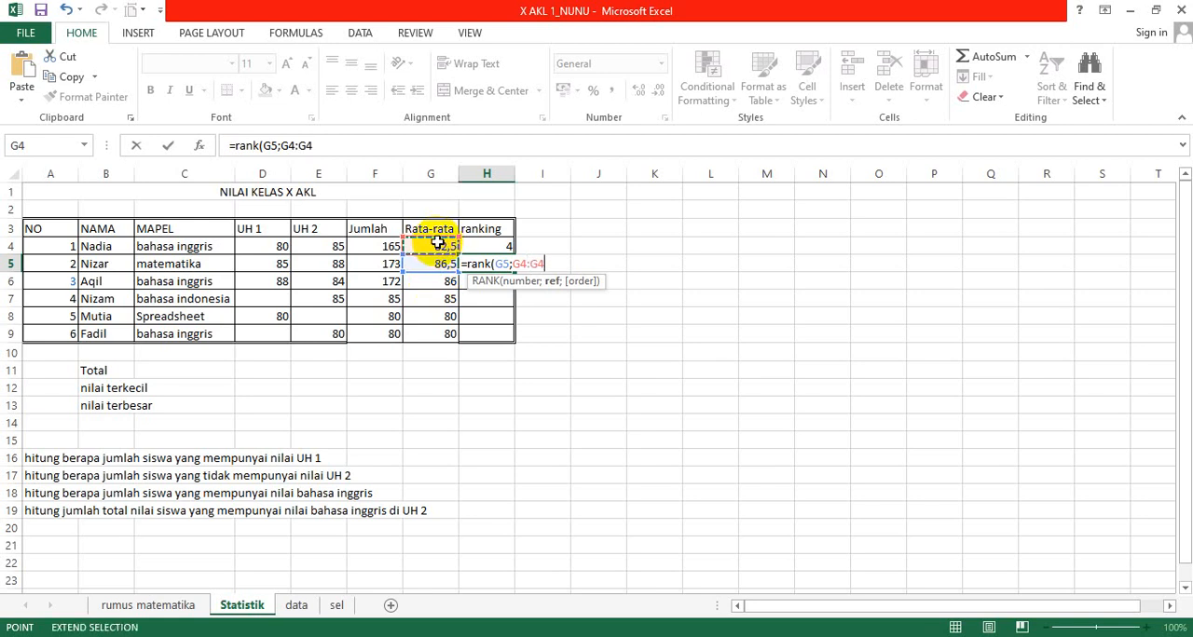
pyautogui.press('Down')
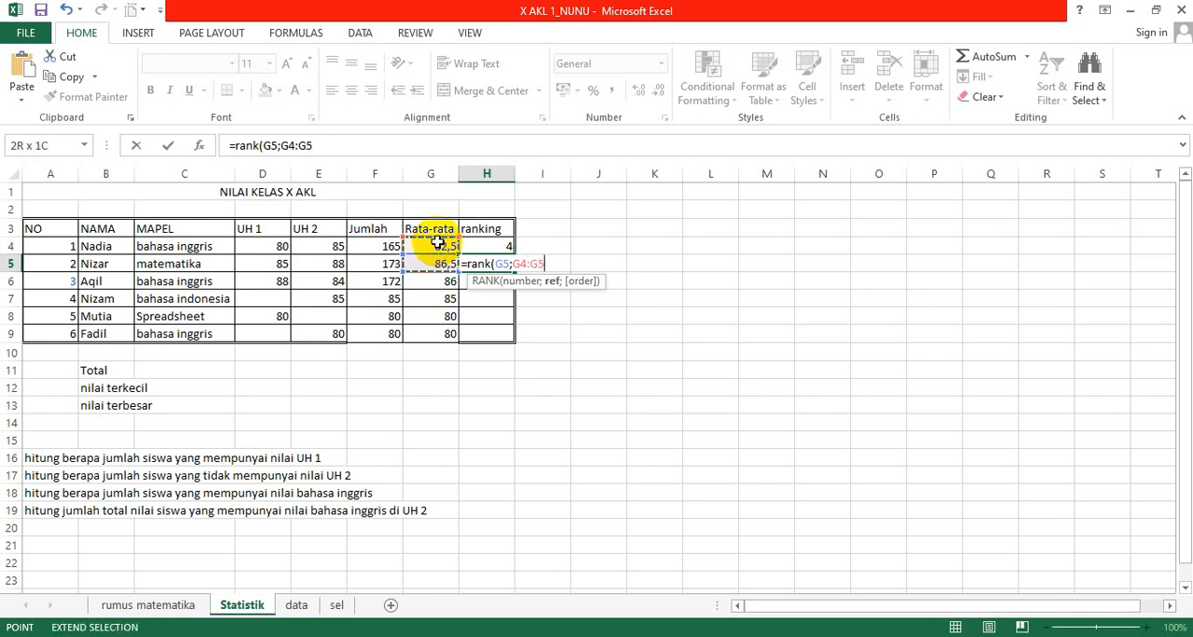
pyautogui.press('Down')
pyautogui.press('Down')
pyautogui.press('Down')
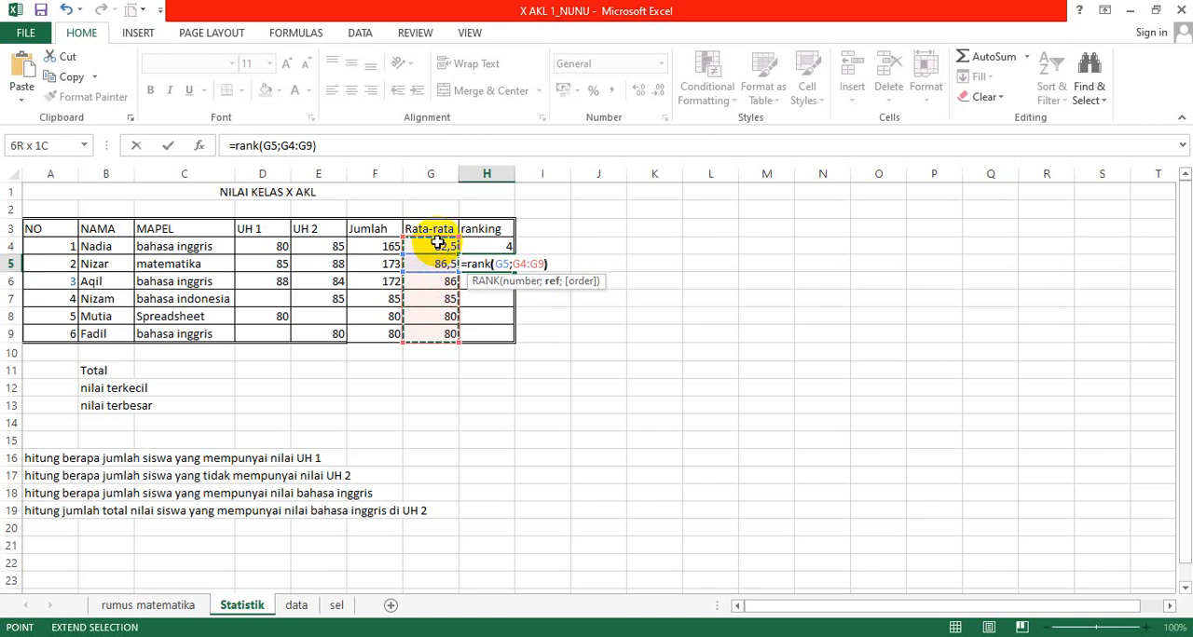
pyautogui.hotkey('ctrl', 'Return')
pyautogui.press('Return')
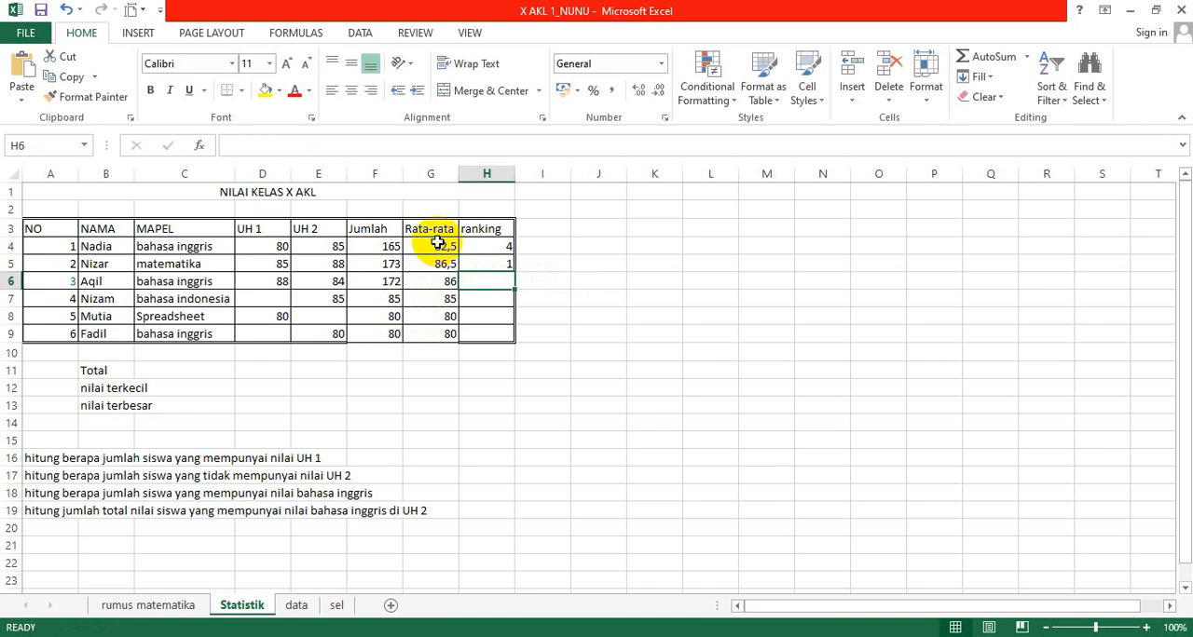
# Step: Copy the ranking formula from H5 down to H9 and check the ranges in the copies in H6 and H7
pyautogui.press('Up')
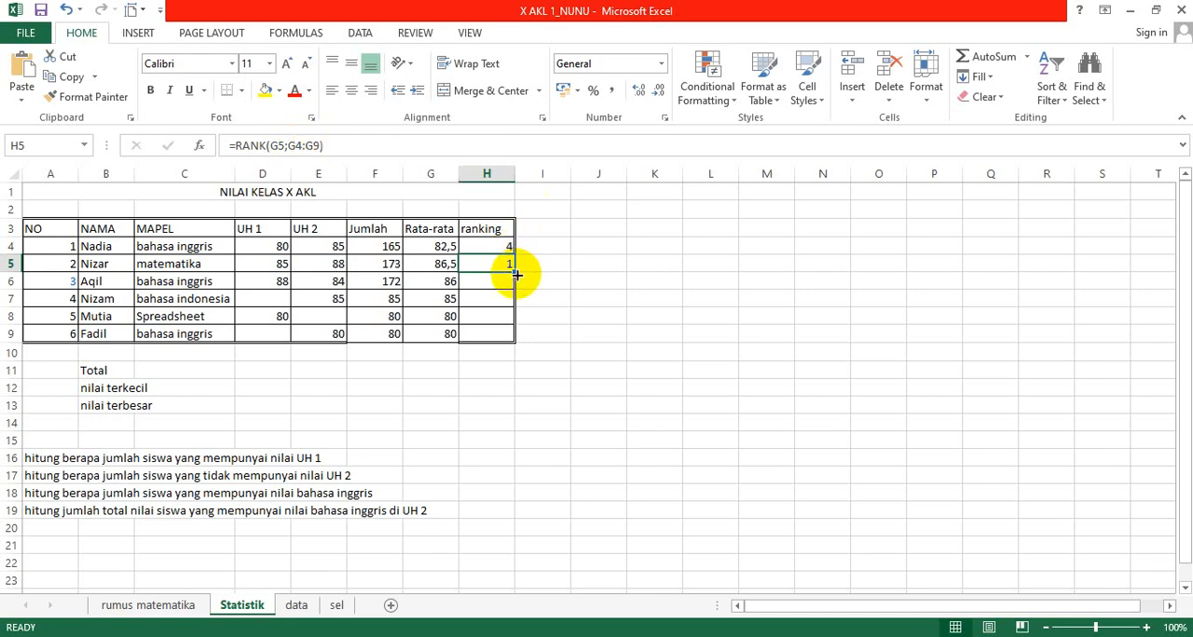
pyautogui.moveTo(517, 276); pyautogui.dragTo(510, 343)
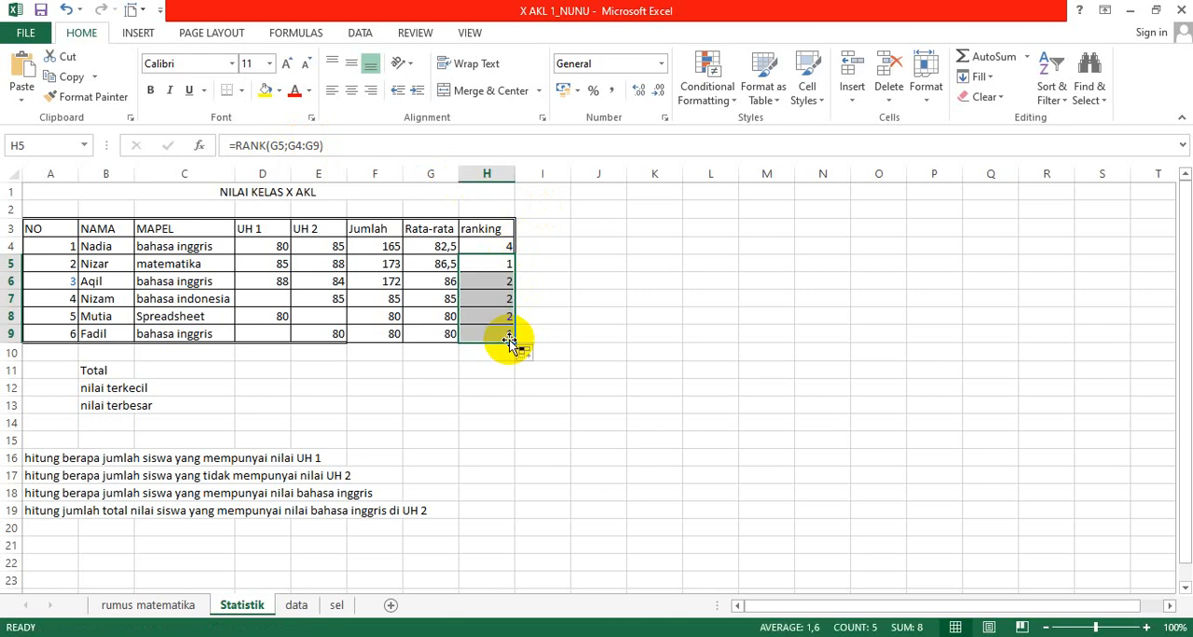
pyautogui.click(497, 267)
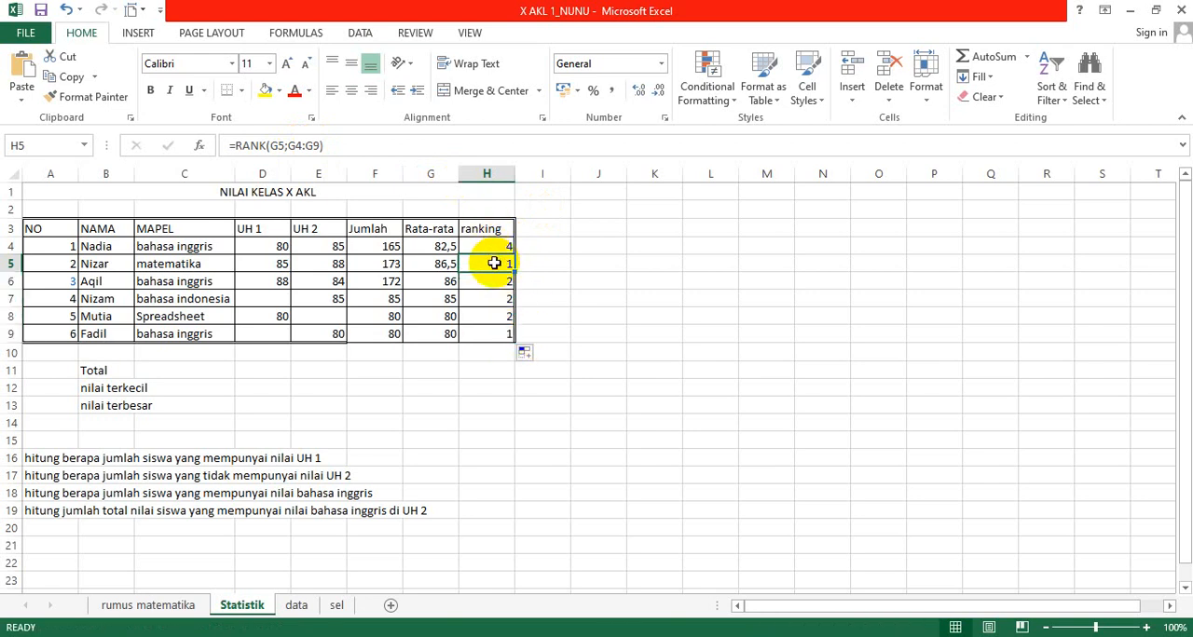
pyautogui.press('Down')
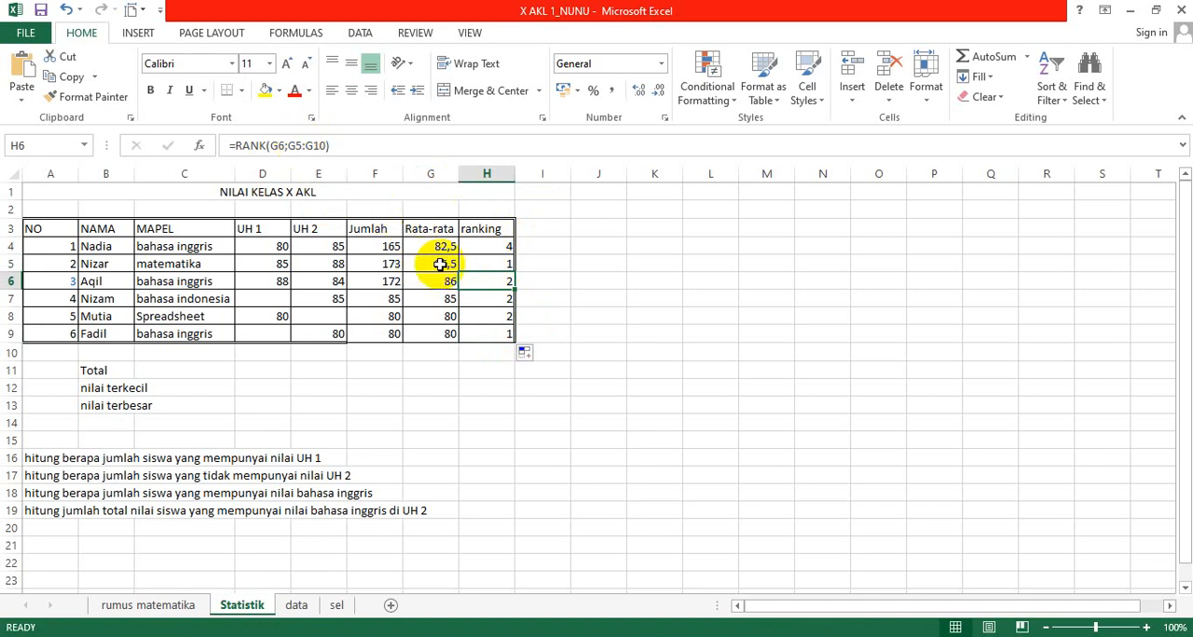
pyautogui.press('Down')
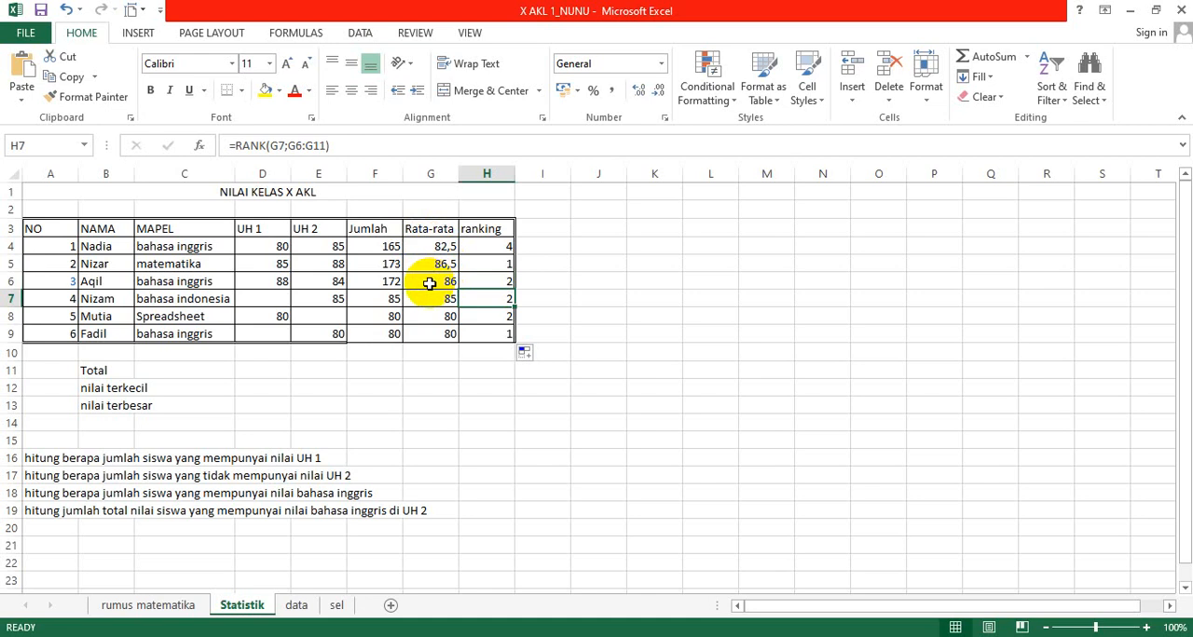
# Step: Replace the ranking formula in H5 with =RANK(G5;$G$4:$G$9), using an absolute reference for the Rata-rata range
pyautogui.press('Up')
pyautogui.press('Up')
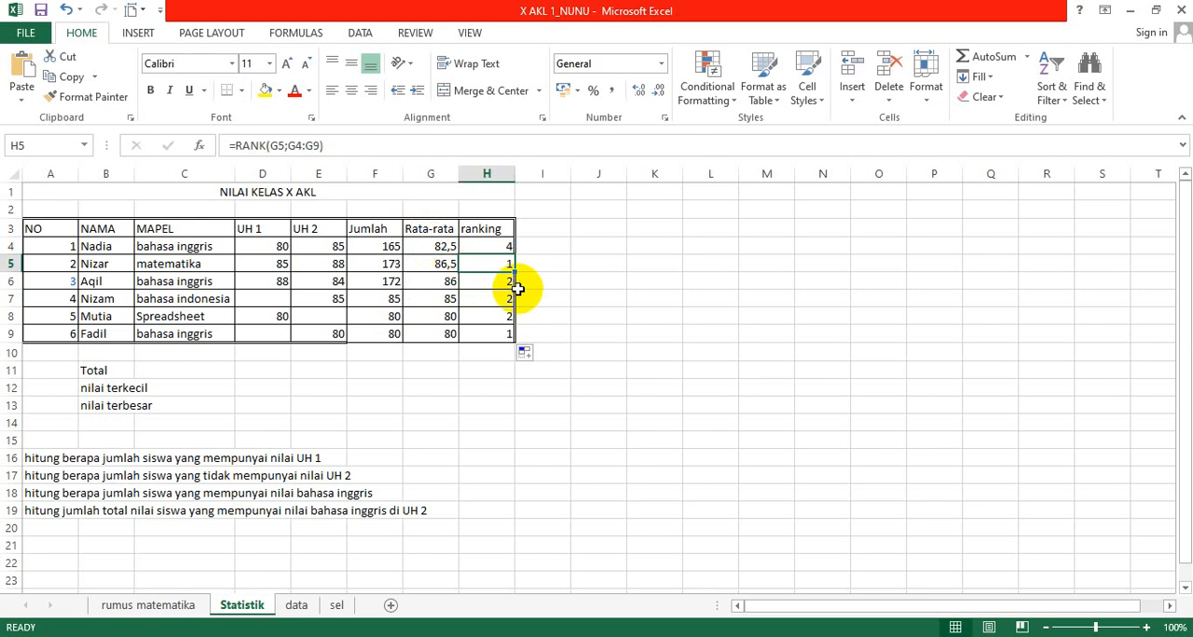
pyautogui.write('=')
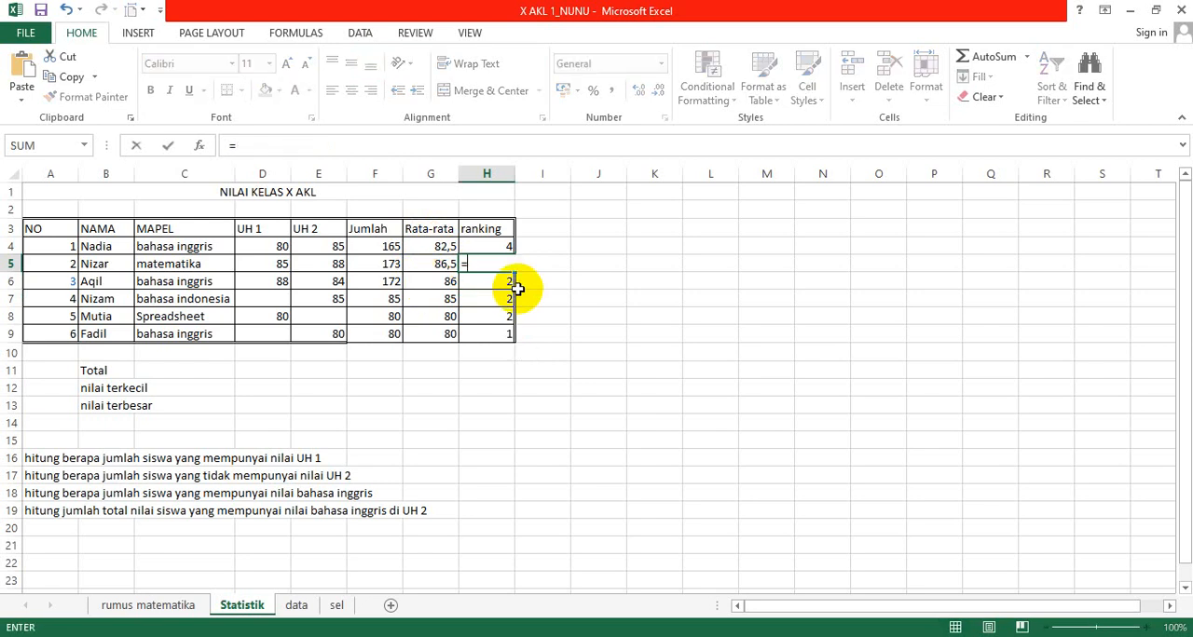
pyautogui.write('rank')
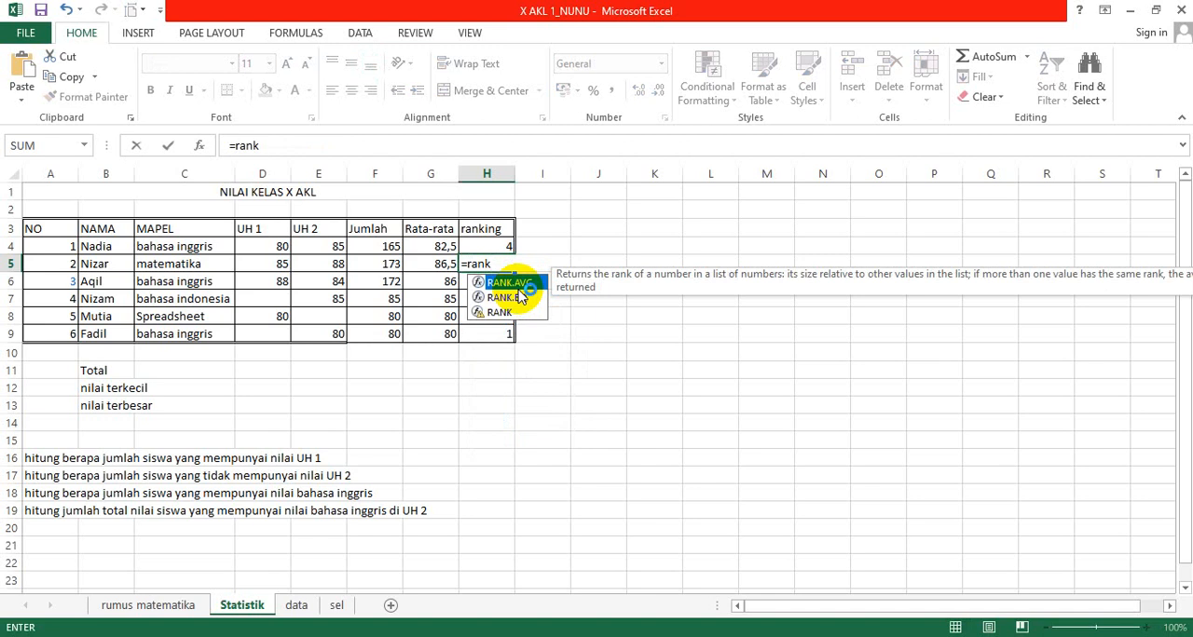
pyautogui.write('(')
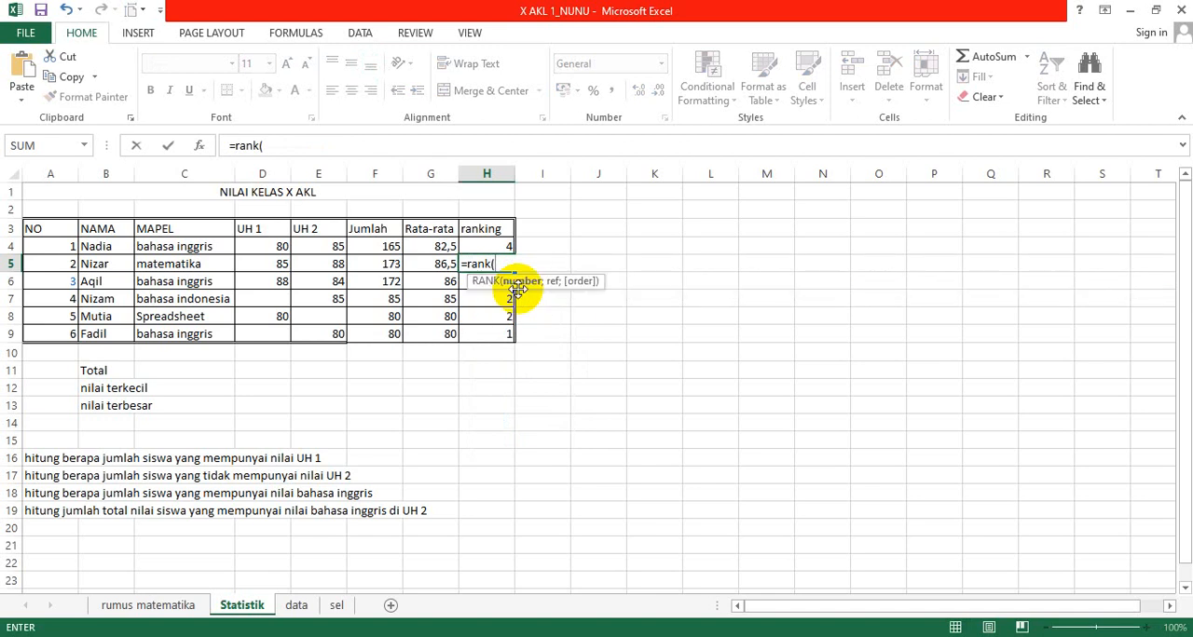
pyautogui.click(428, 265)
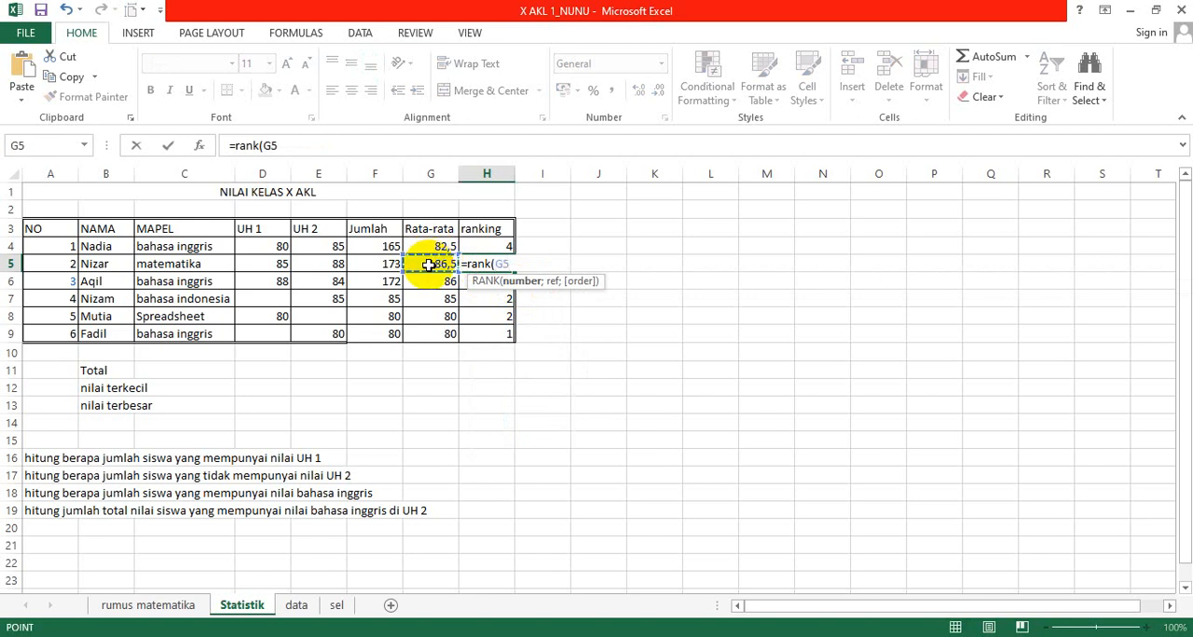
pyautogui.write(';')
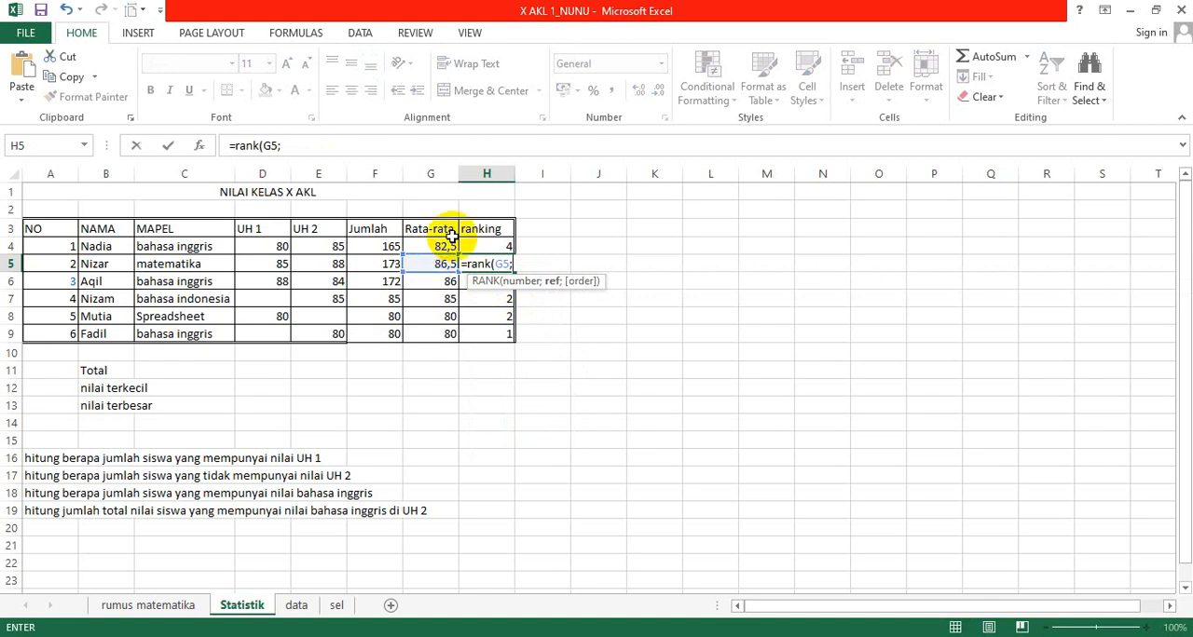
pyautogui.click(437, 247)
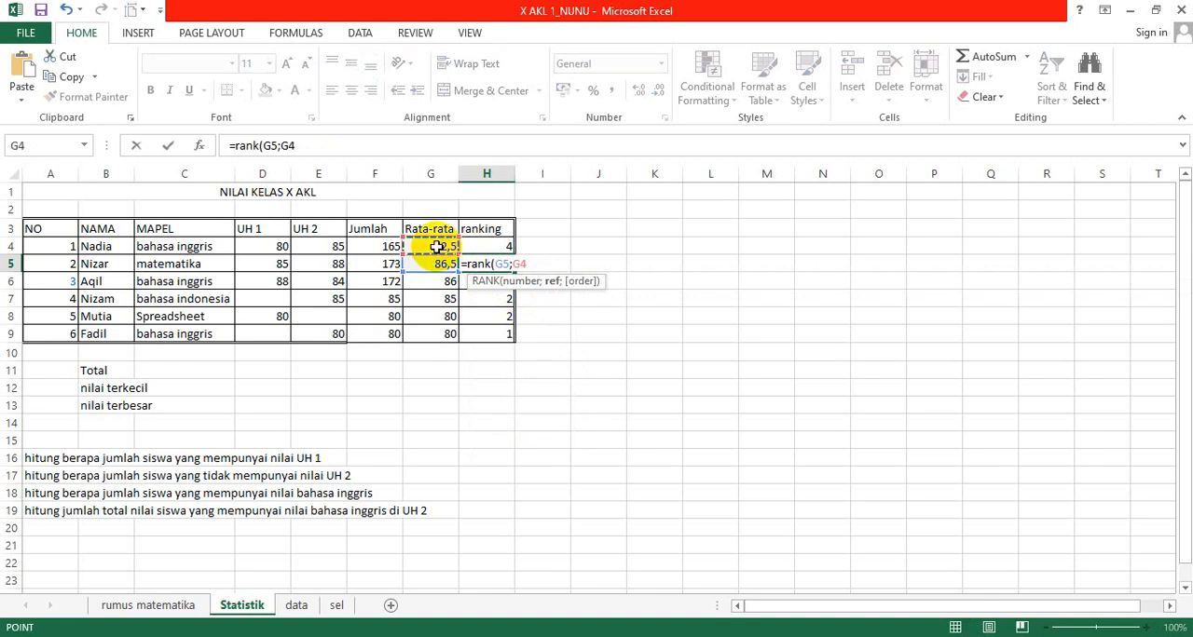
pyautogui.hotkey('shift', 'Down')
pyautogui.hotkey('shift', 'Down')
pyautogui.hotkey('shift', 'Down')
pyautogui.hotkey('shift', 'Down')
pyautogui.hotkey('shift', 'Down')
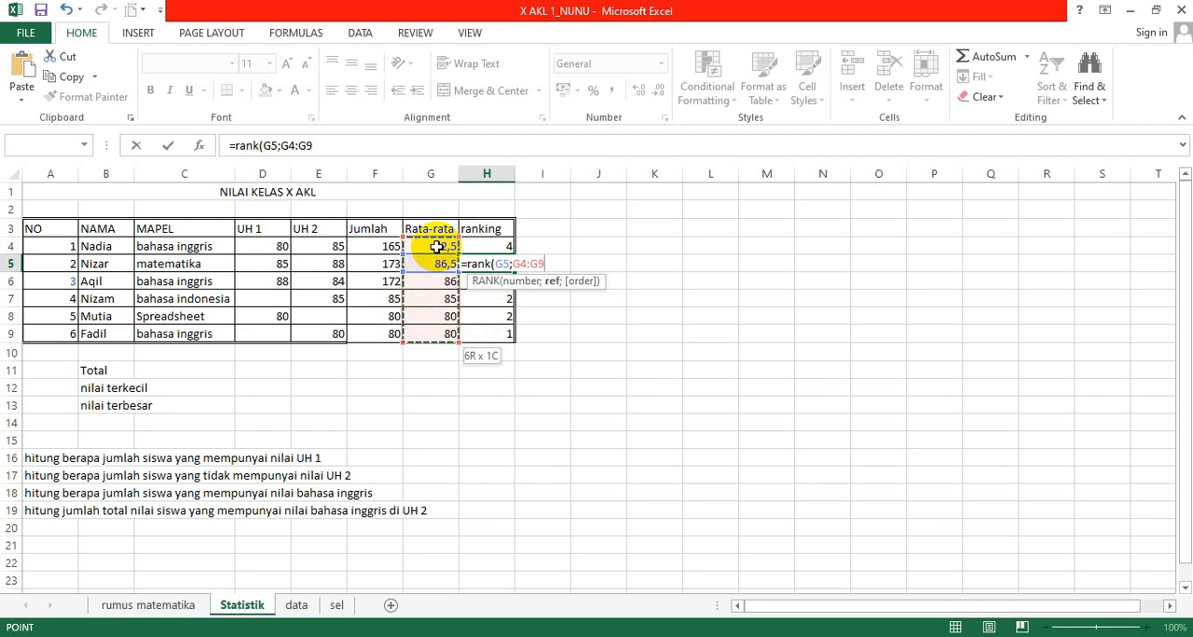
pyautogui.press('F4')
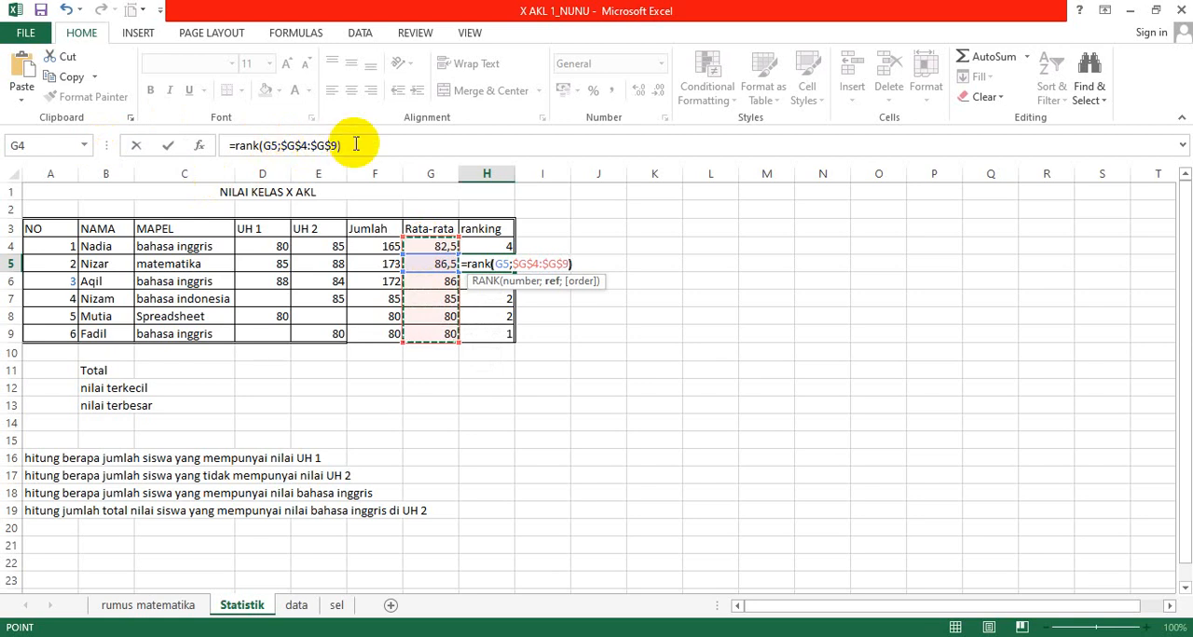
pyautogui.press('Return')
# Step: Copy the absolute-range ranking formula from H5 down to H9 and check the references in the copies in H6 and H7
pyautogui.press('Up')
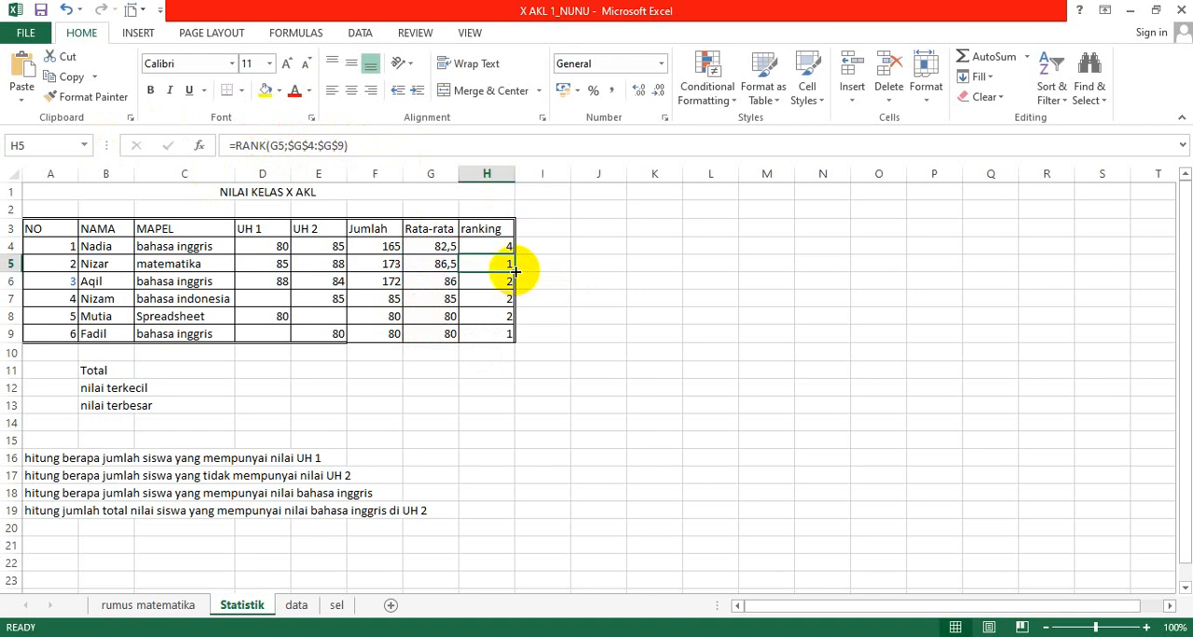
pyautogui.moveTo(512, 275); pyautogui.dragTo(508, 338)
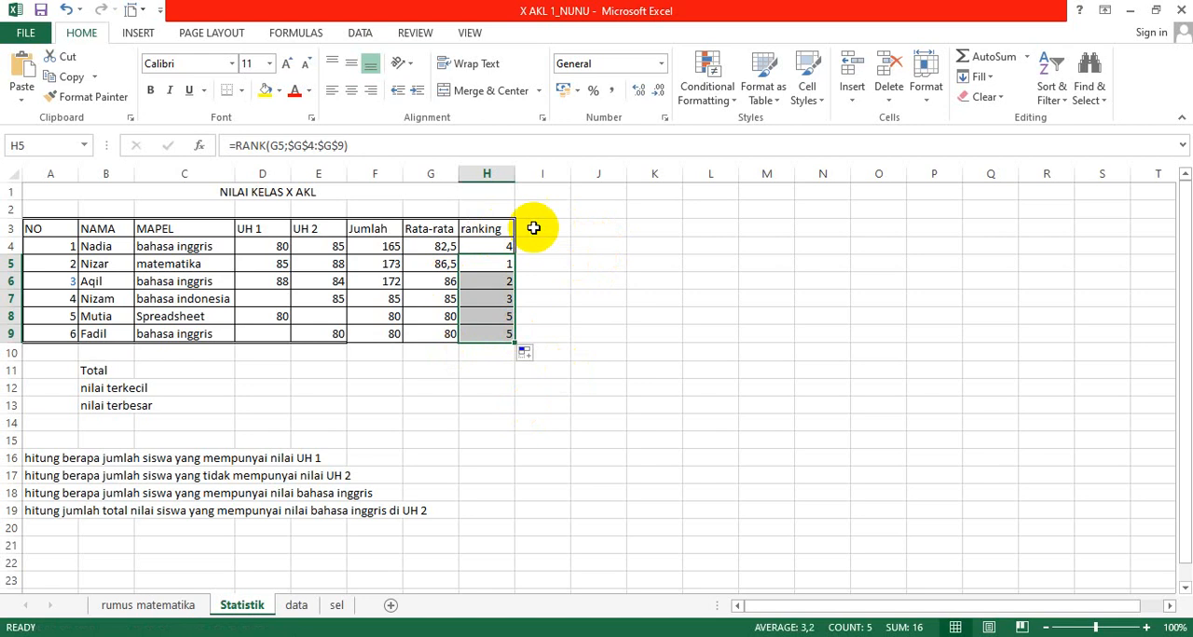
pyautogui.click(498, 263)
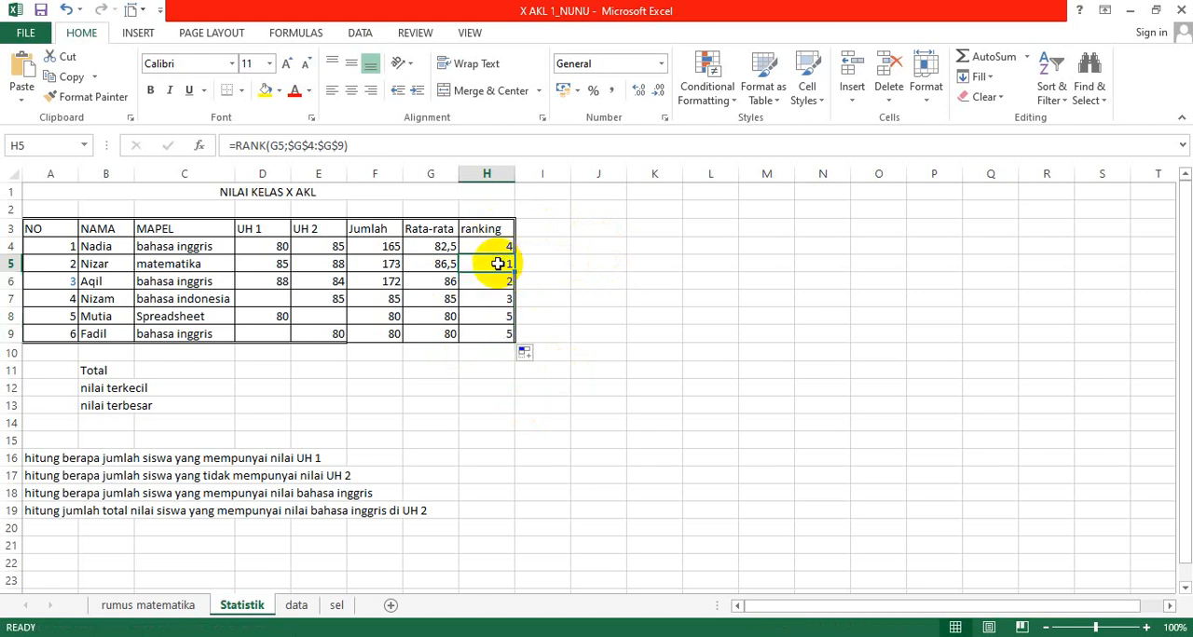
pyautogui.press('Down')
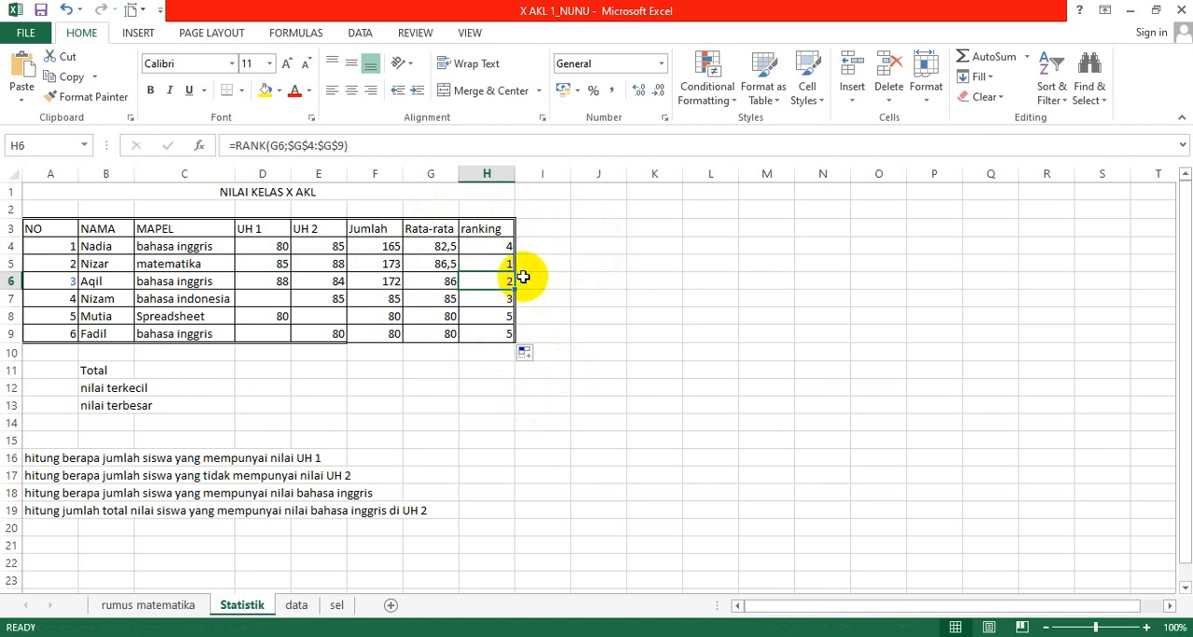
pyautogui.press('Down')
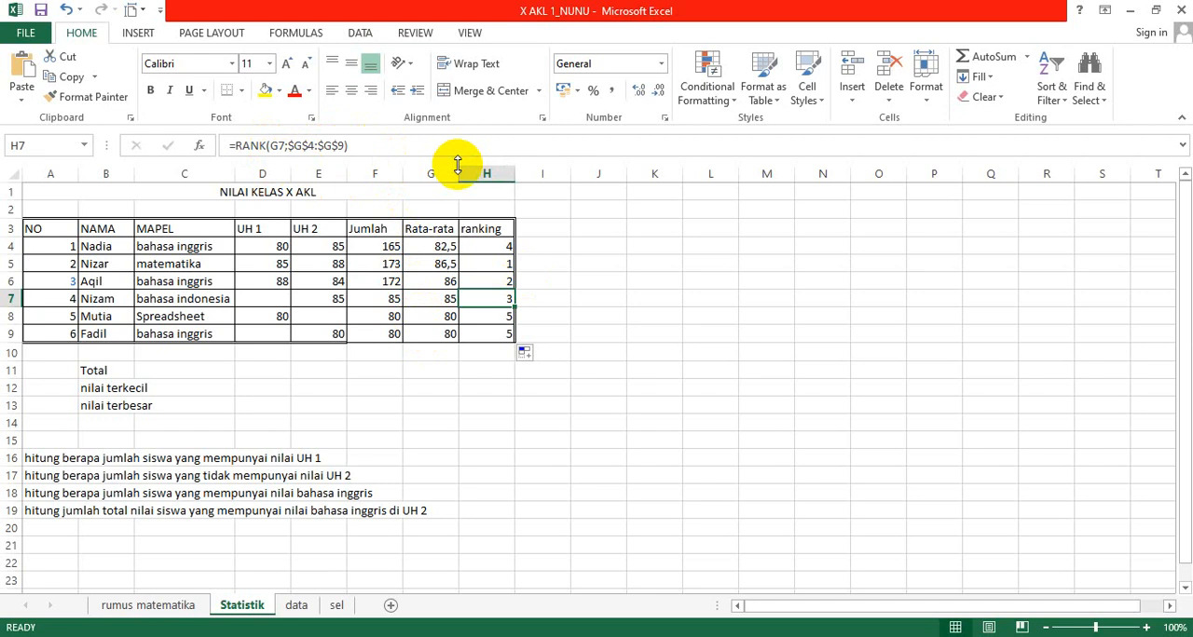
pyautogui.press('Down')
pyautogui.press('Down')
pyautogui.press('Down')
pyautogui.press('Down')
pyautogui.press('Left')
pyautogui.press('Left')
pyautogui.press('Left')
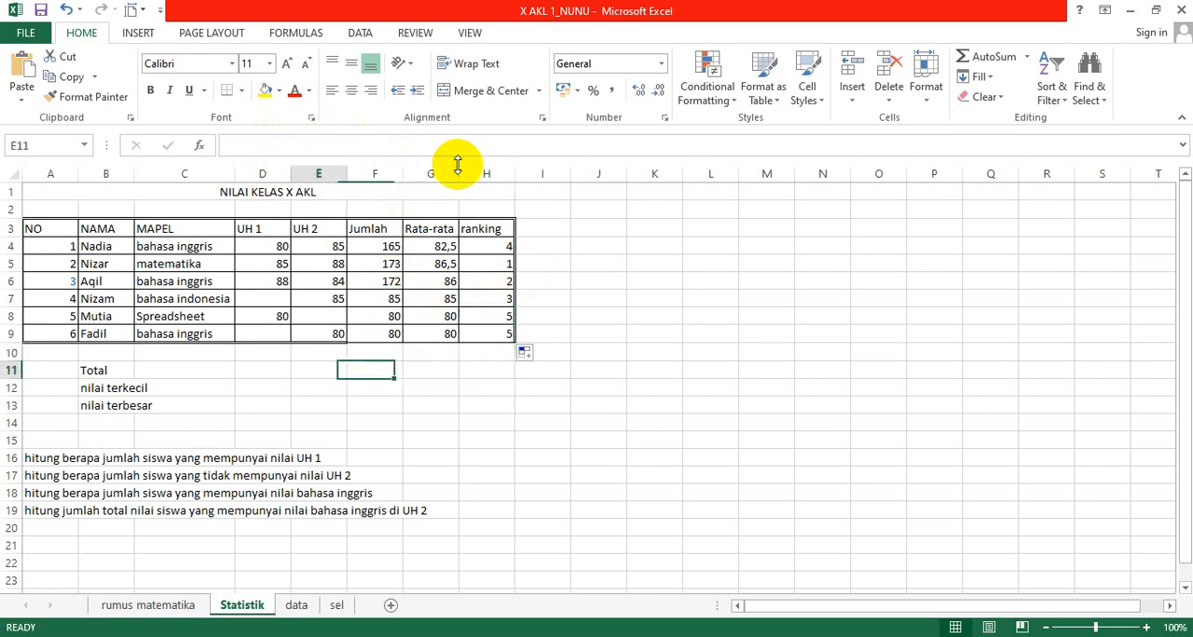
pyautogui.press('Left')
pyautogui.press('Left')
pyautogui.press('Left')
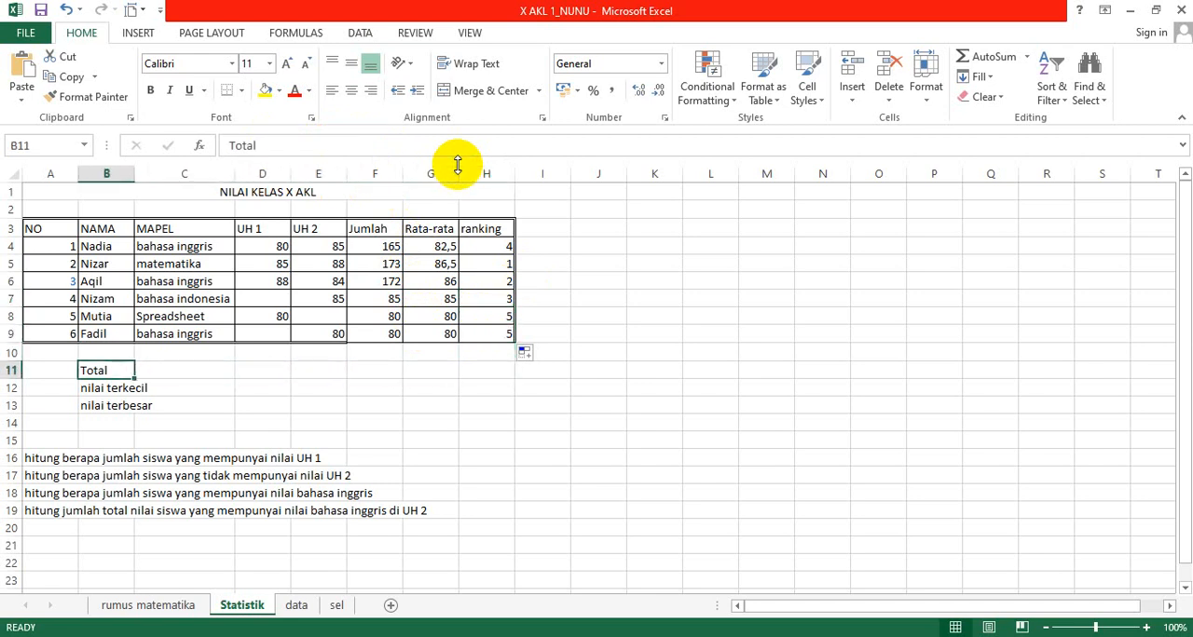
pyautogui.press('Right')
pyautogui.press('Right')
pyautogui.press('Left')
pyautogui.press('Left')
pyautogui.press('Left')
pyautogui.press('Right')
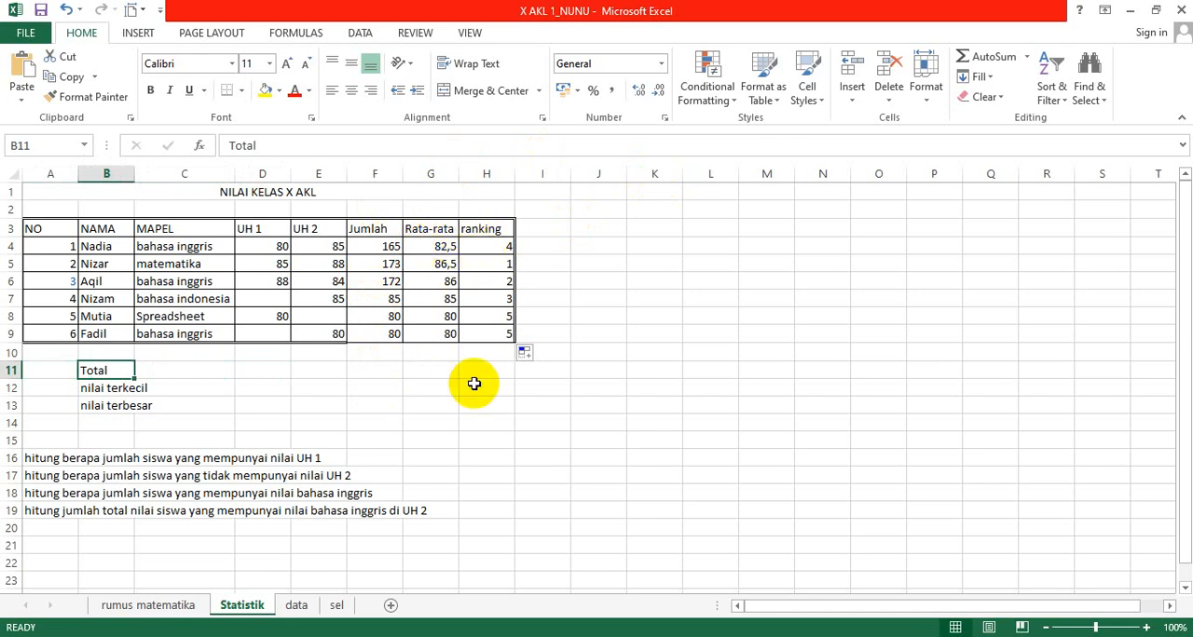
# Step: Total the Jumlah column in F11 of the Total row with =SUM(F4:F9)
pyautogui.click(373, 371)
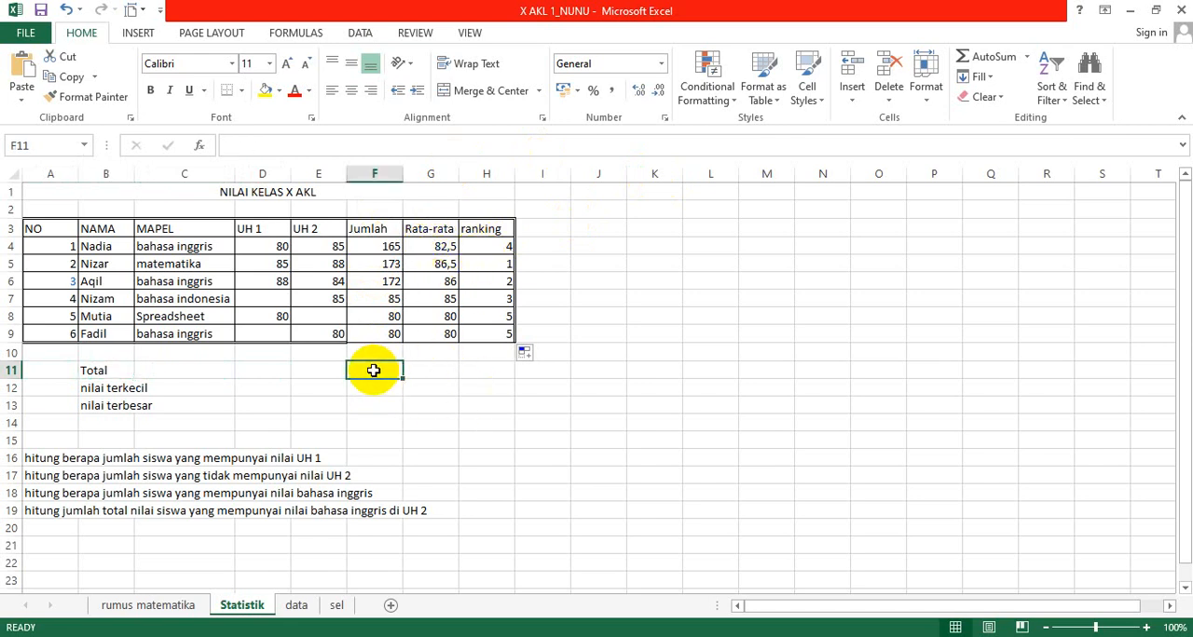
pyautogui.write('=')
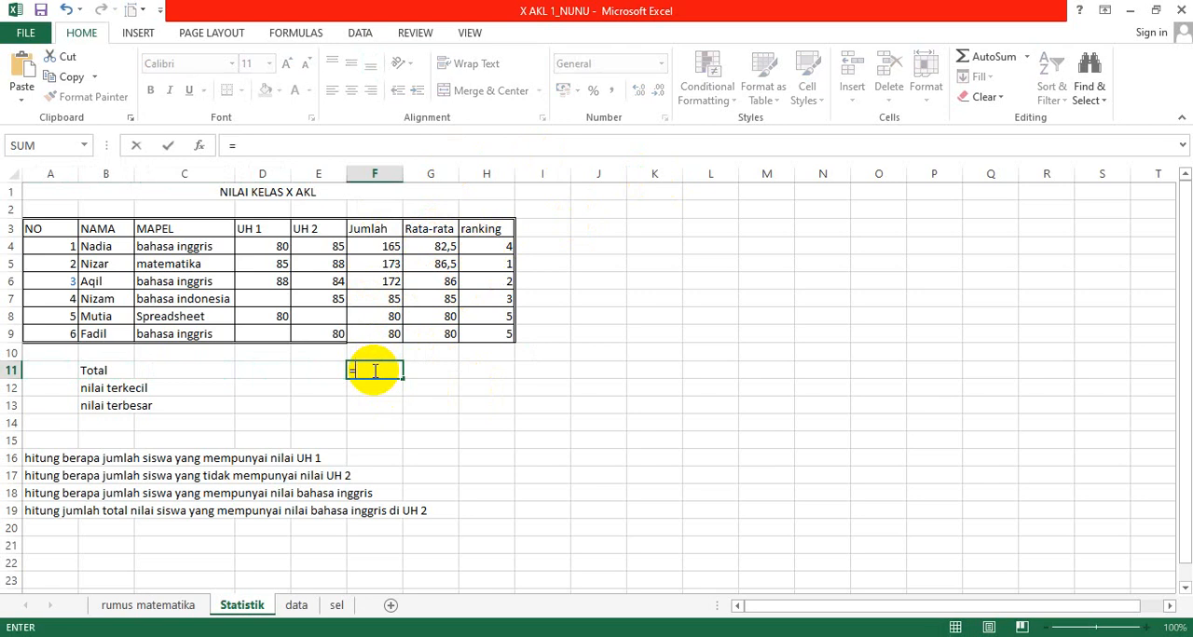
pyautogui.write('sum(')
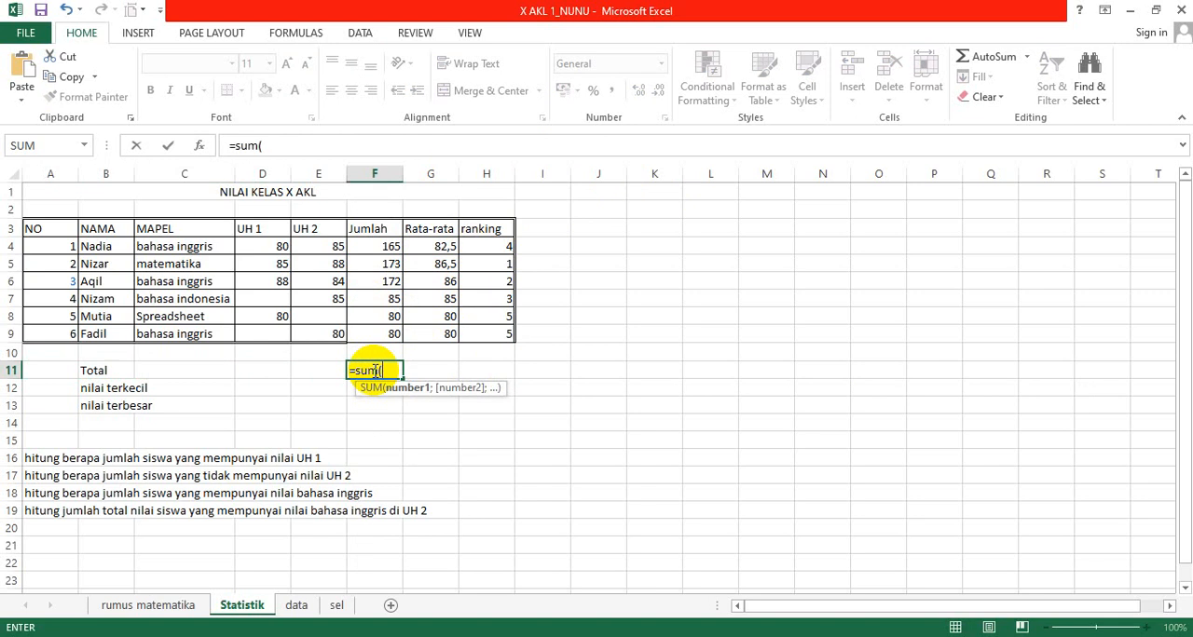
pyautogui.press('Up')
pyautogui.press('Up')
pyautogui.press('Up')
pyautogui.press('Up')
pyautogui.press('Up')
pyautogui.press('Up')
pyautogui.press('Up')
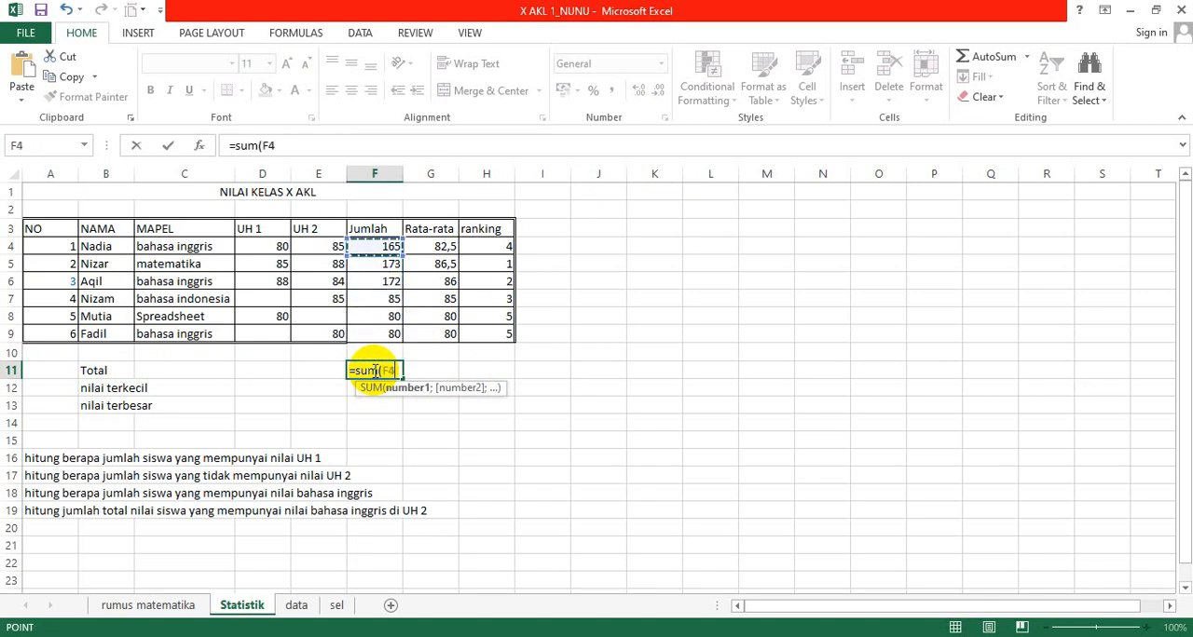
pyautogui.hotkey('shift', 'Down')
pyautogui.hotkey('shift', 'Down')
pyautogui.hotkey('shift', 'Down')
pyautogui.hotkey('shift', 'Down')
pyautogui.hotkey('shift', 'Down')
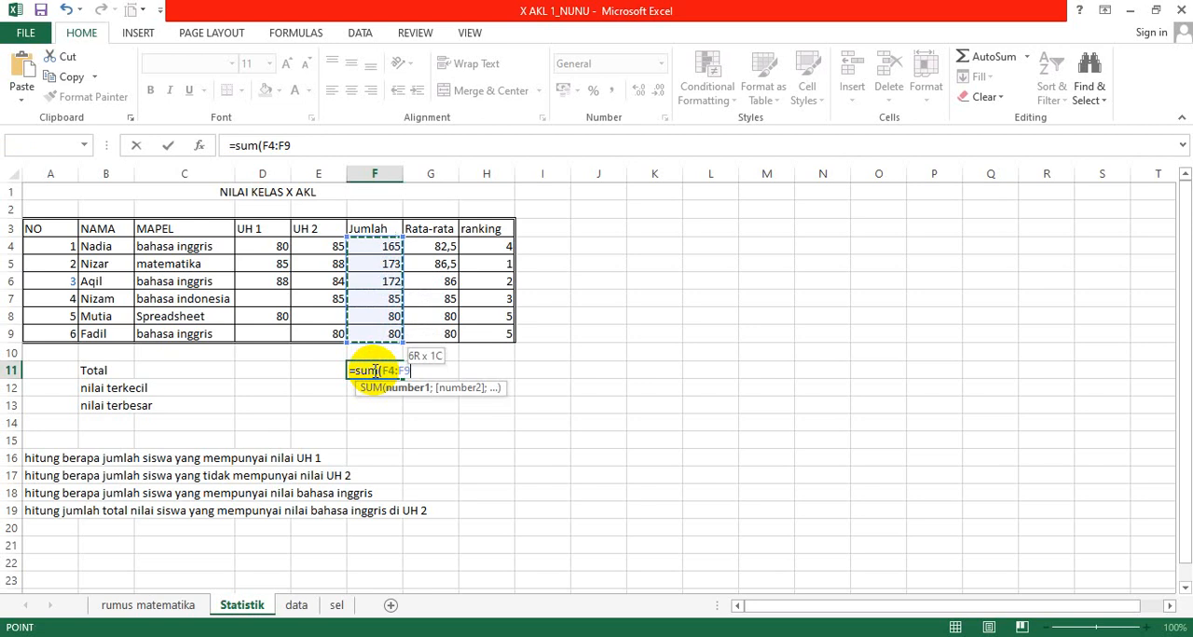
pyautogui.press('Return')
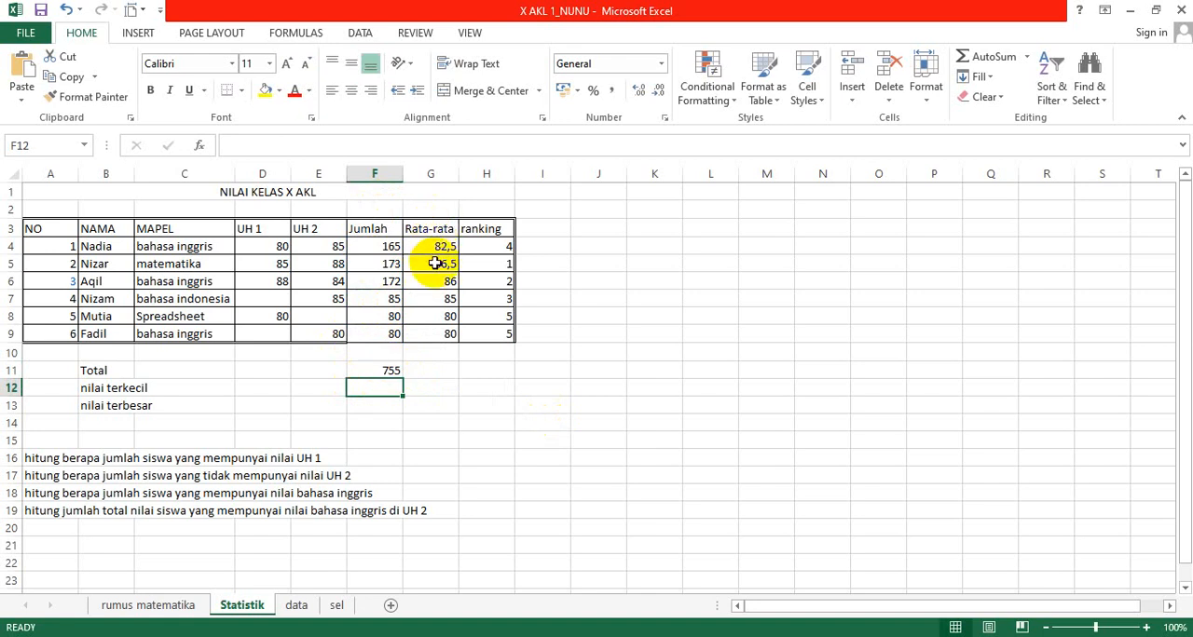
# Step: Copy the total formula from F11 across to G11 for the Rata-rata column and check the copy's range
pyautogui.click(389, 371)
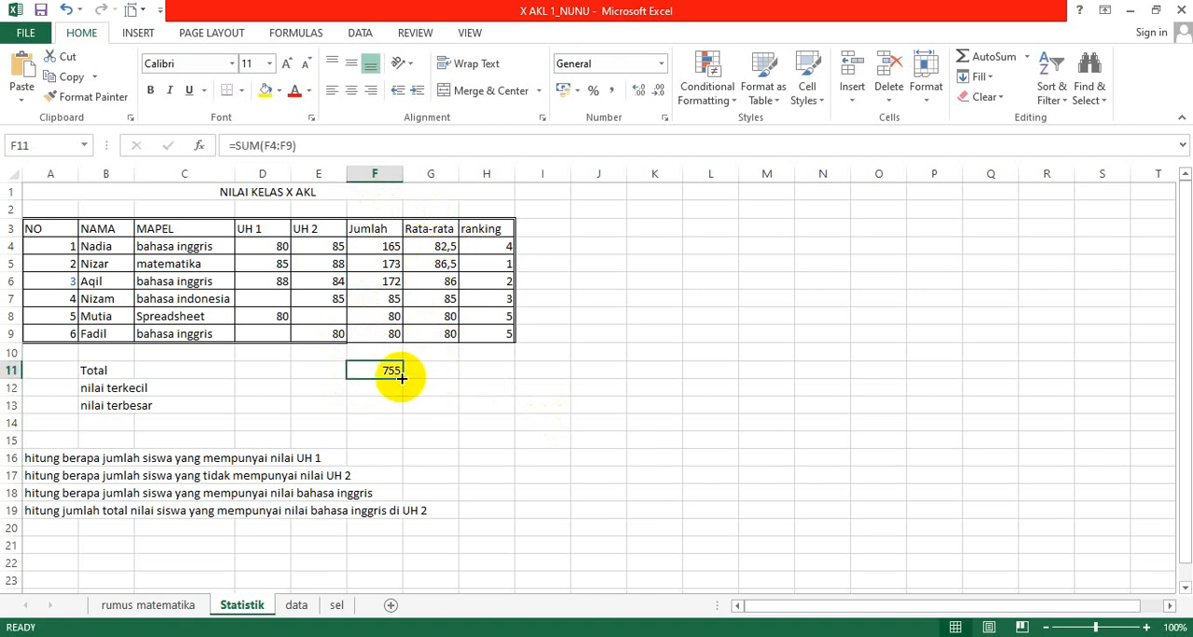
pyautogui.moveTo(401, 378); pyautogui.dragTo(468, 376)
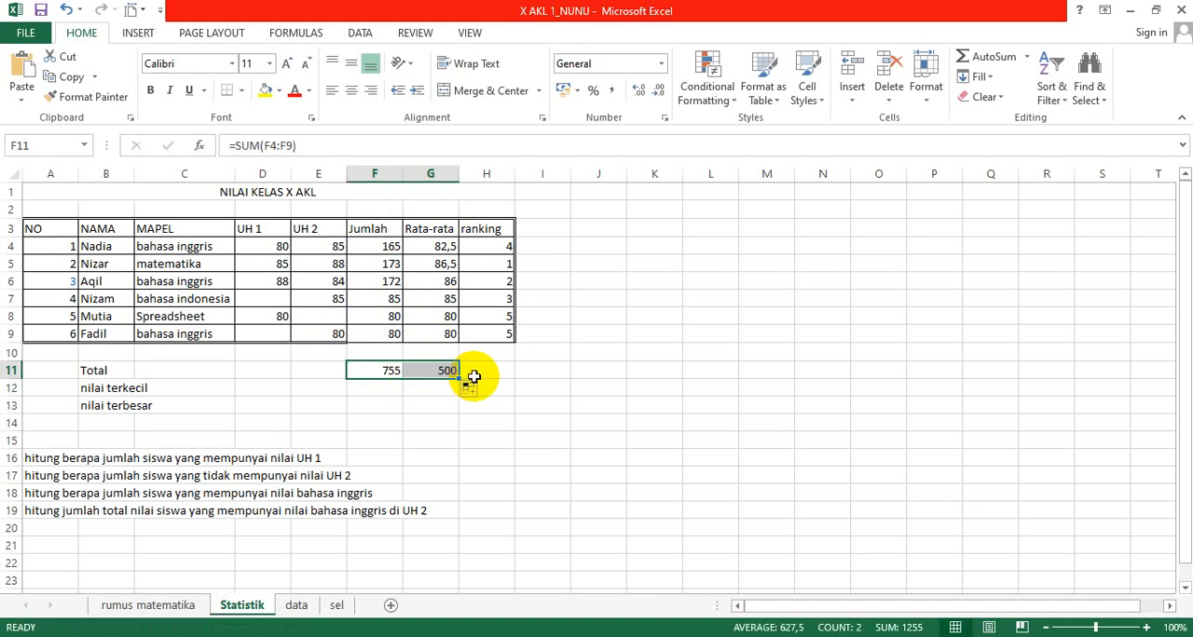
pyautogui.click(435, 371)
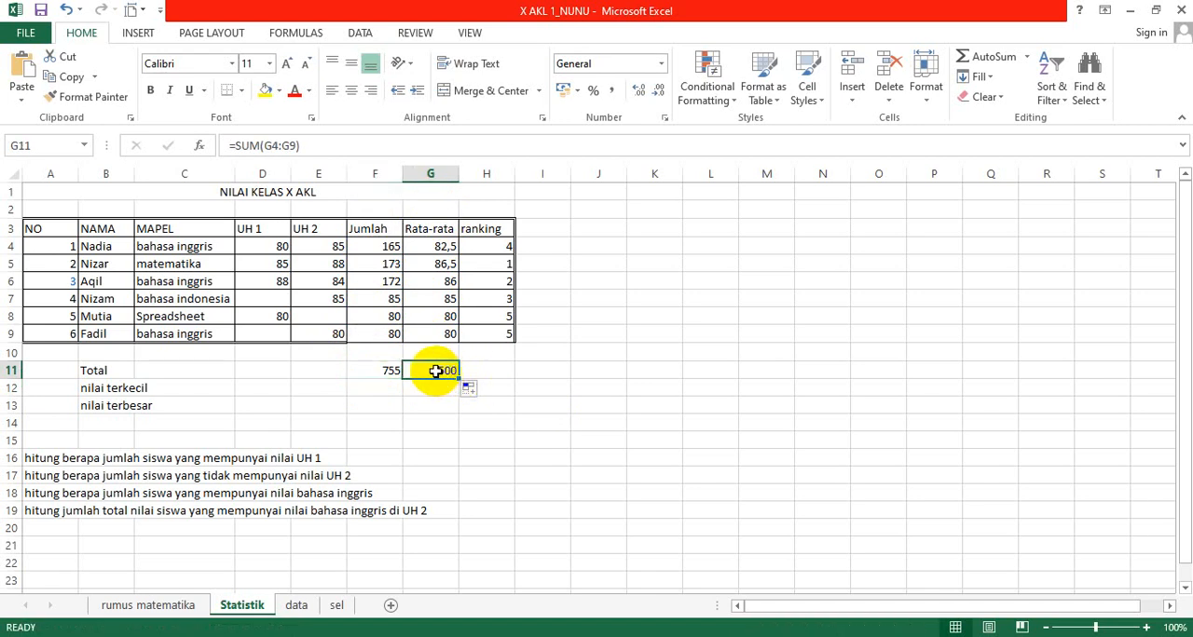
# Step: Find the smallest Jumlah value in F12 of the nilai terkecil row with =MIN(F4:F9)
pyautogui.click(391, 385)
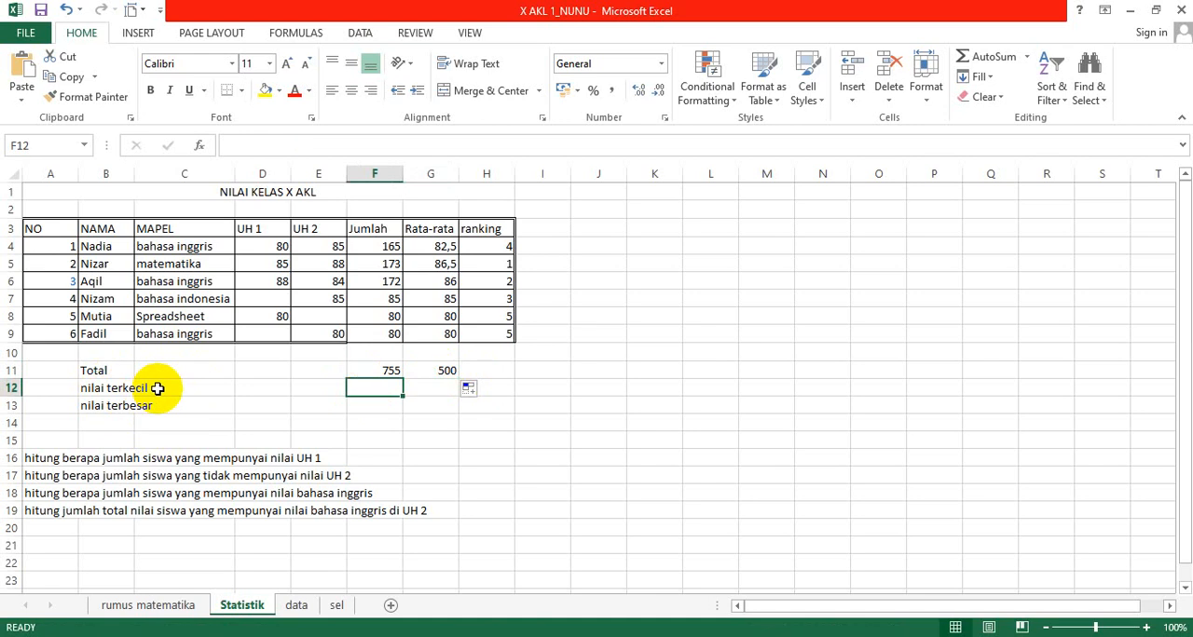
pyautogui.write('=m')
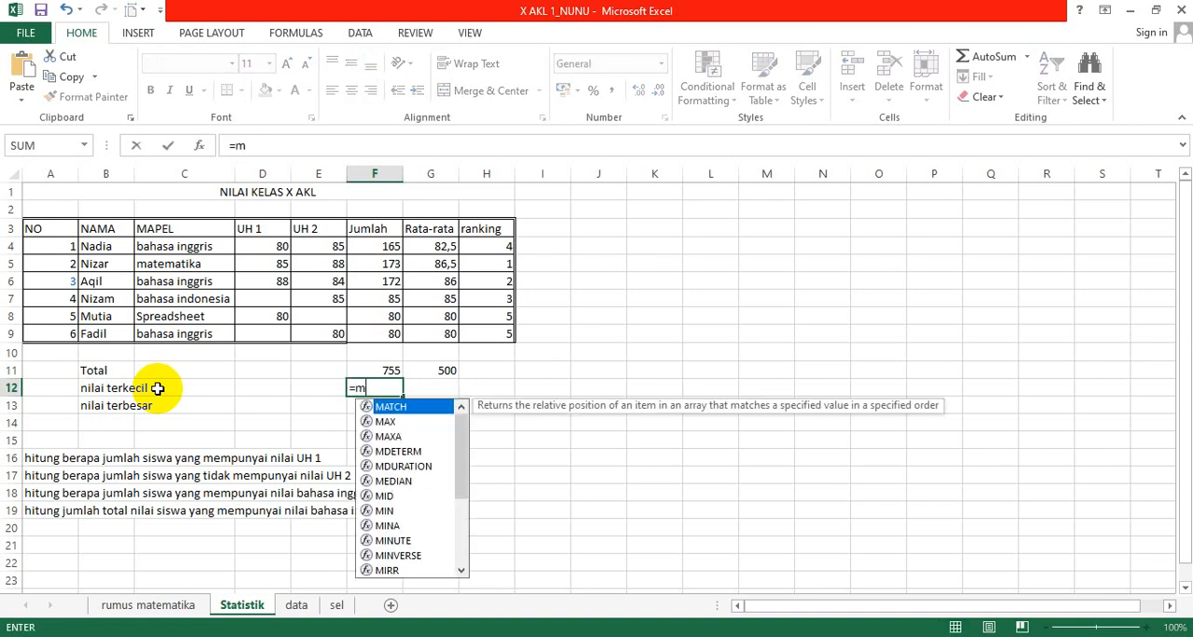
pyautogui.write('in(')
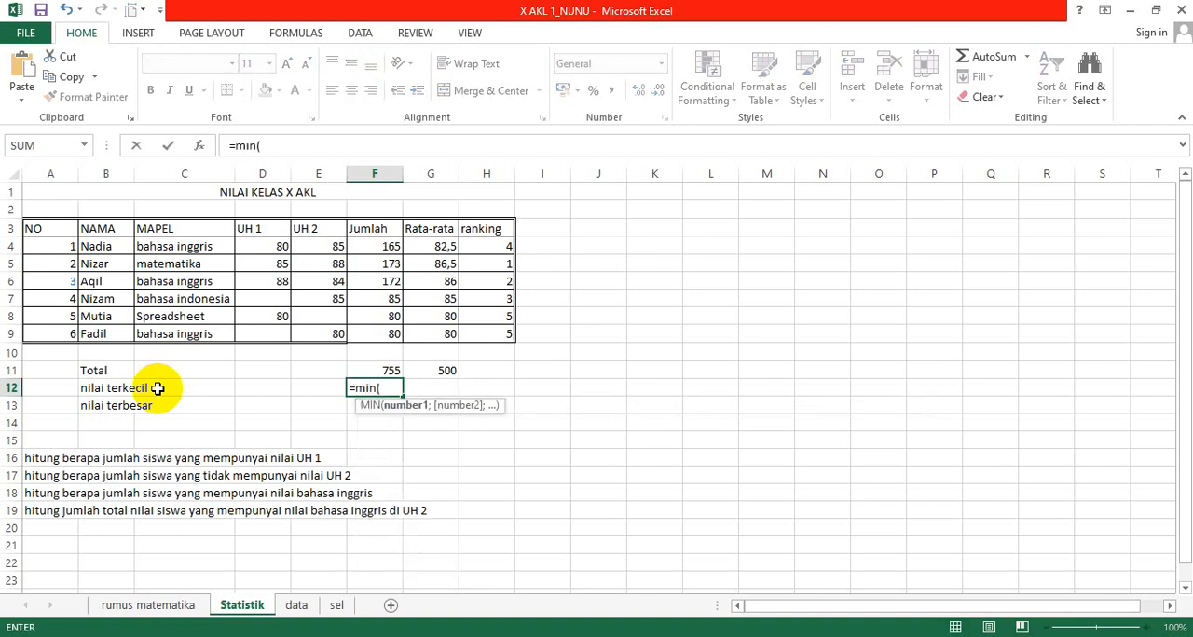
pyautogui.click(376, 247)
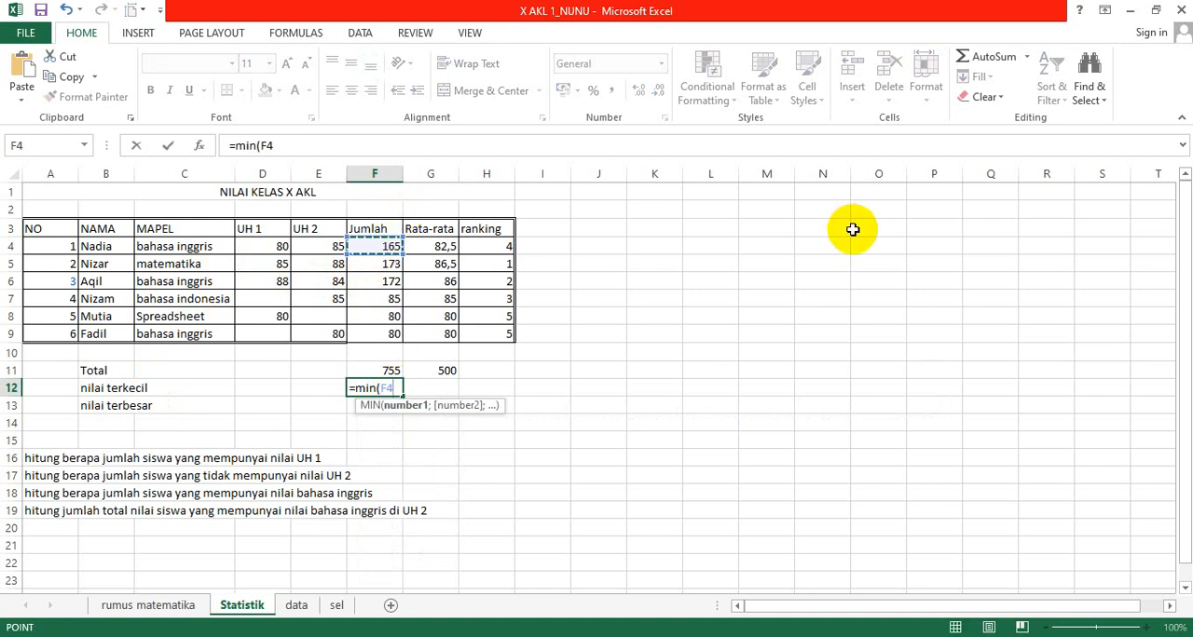
pyautogui.hotkey('shift', 'Down')
pyautogui.hotkey('shift', 'Down')
pyautogui.hotkey('shift', 'Down')
pyautogui.hotkey('shift', 'Down')
pyautogui.hotkey('shift', 'Down')
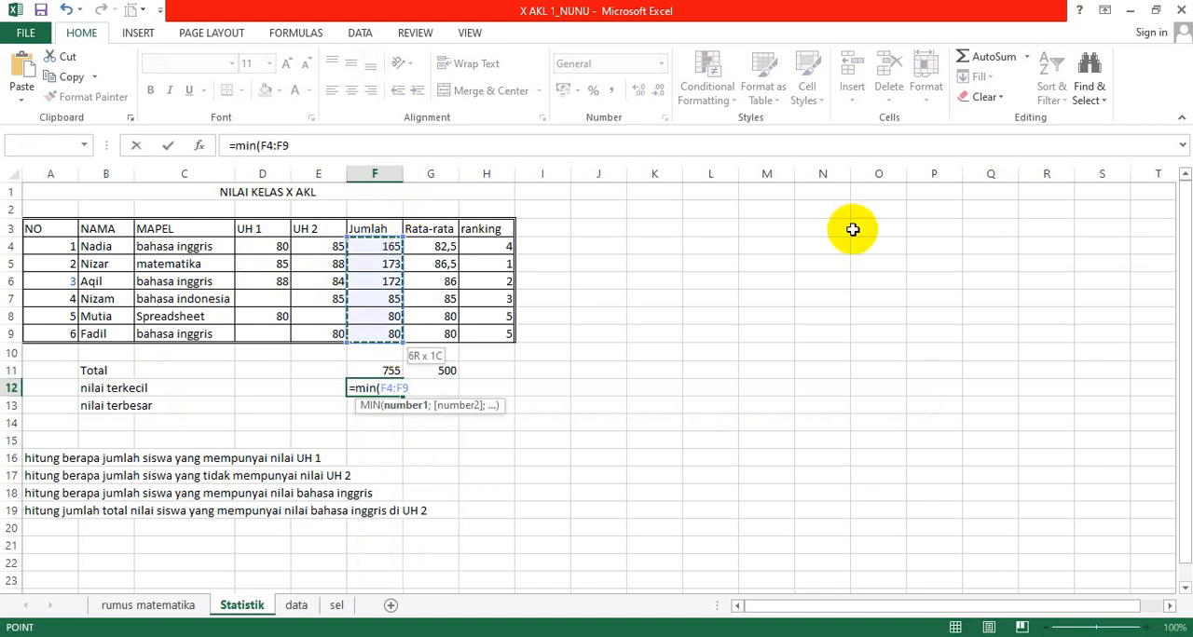
pyautogui.press('Return')
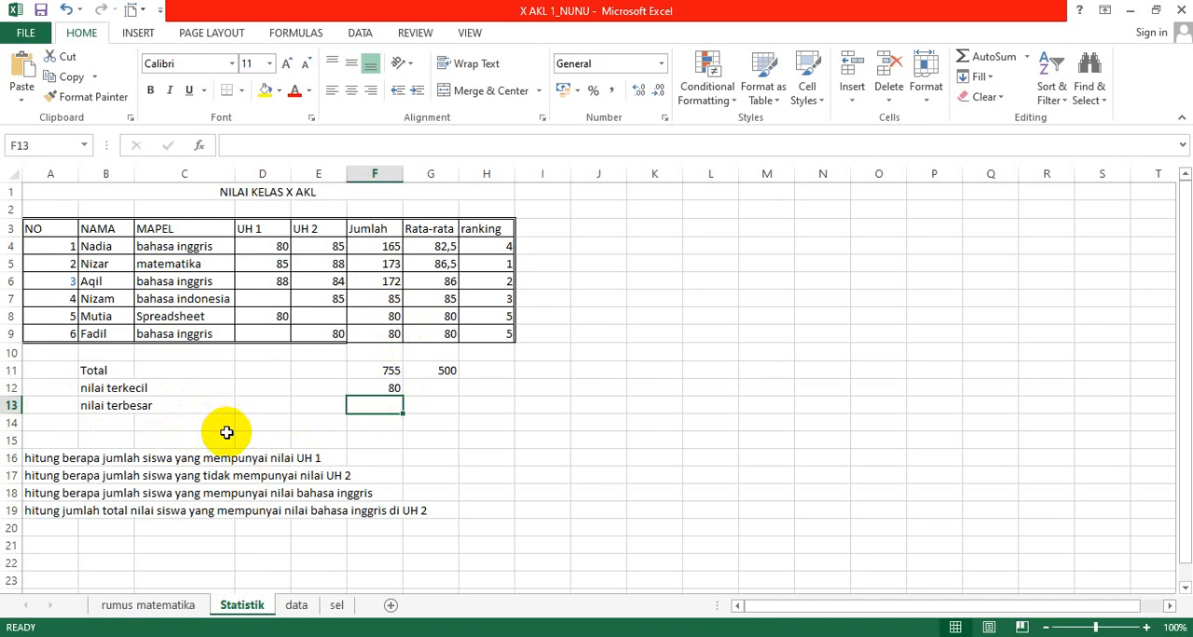
# Step: Find the largest Jumlah value in F13 of the nilai terbesar row with =MAX(F4:F9)
pyautogui.write('=max')
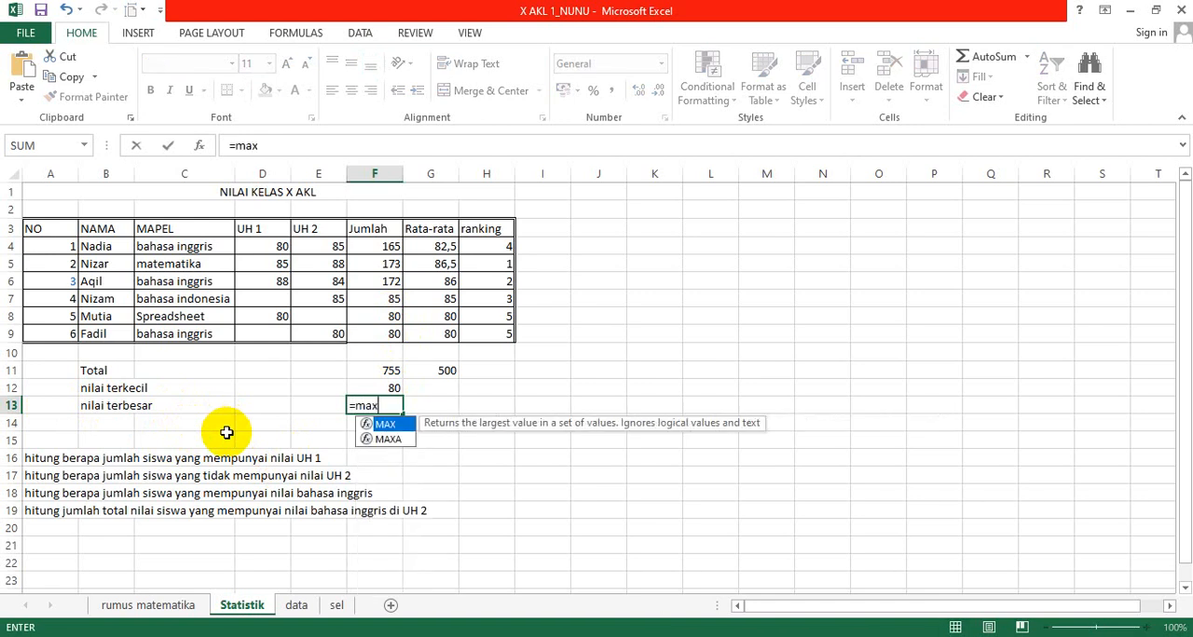
pyautogui.write('(')
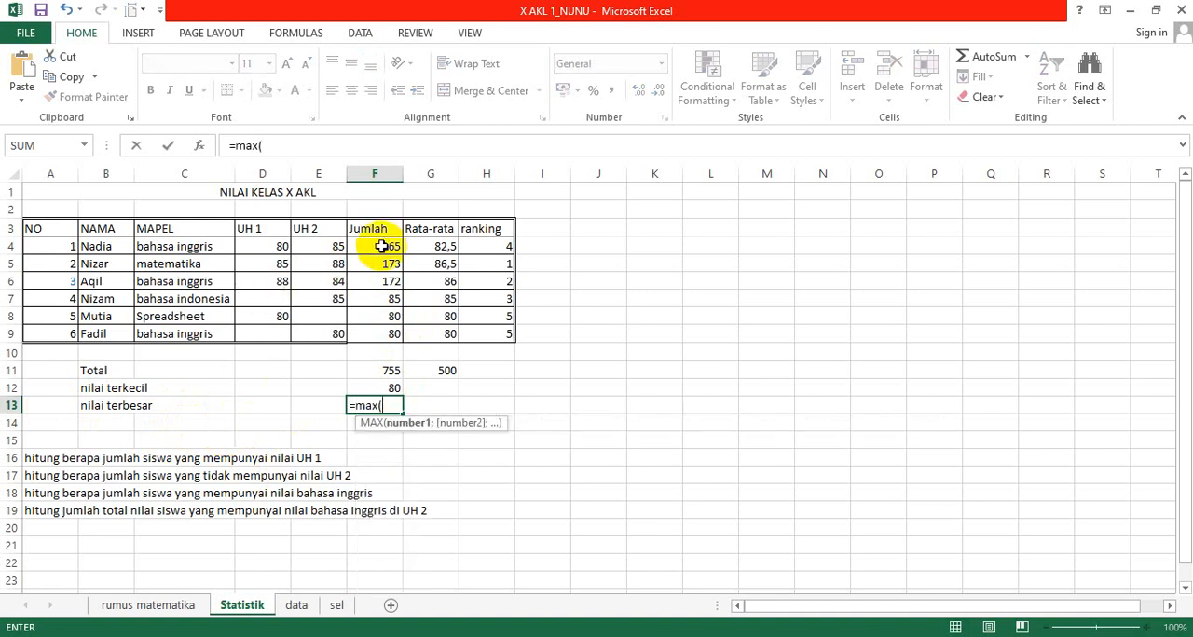
pyautogui.click(381, 247)
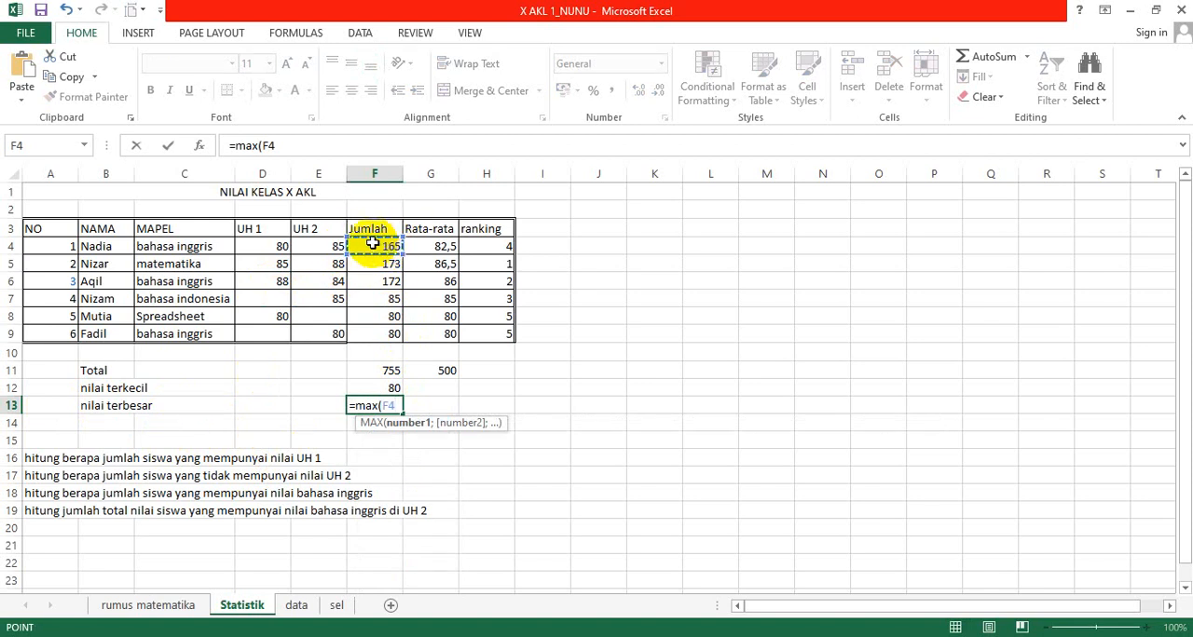
pyautogui.hotkey('shift', 'Down')
pyautogui.hotkey('shift', 'Down')
pyautogui.hotkey('shift', 'Down')
pyautogui.hotkey('shift', 'Down')
pyautogui.hotkey('shift', 'Down')
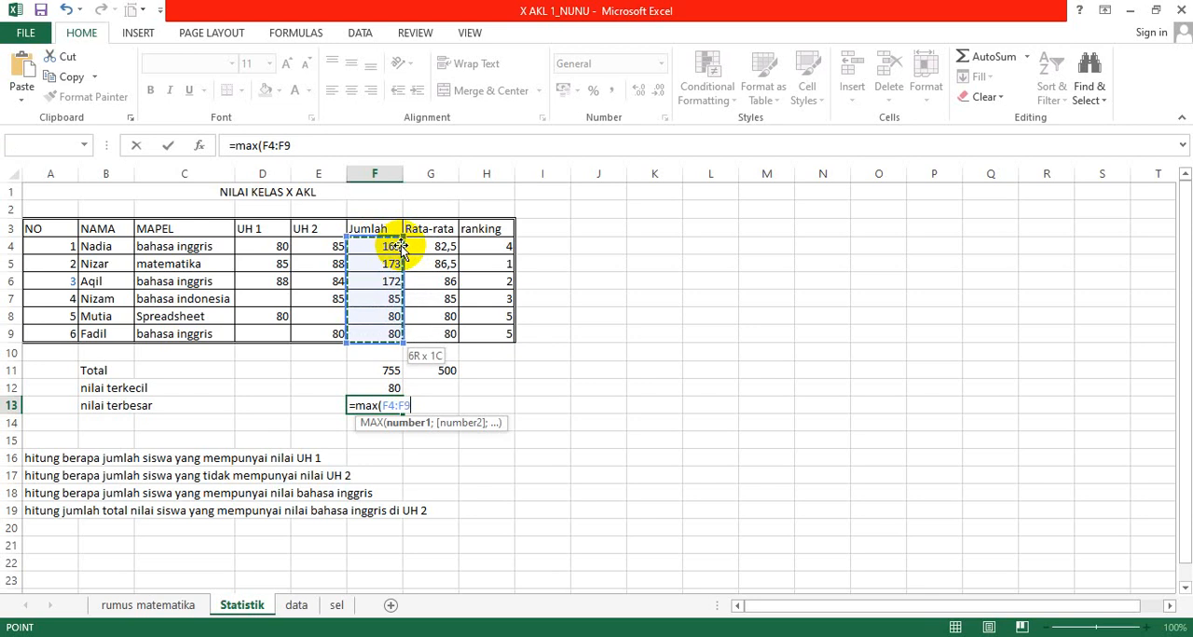
pyautogui.write(')')
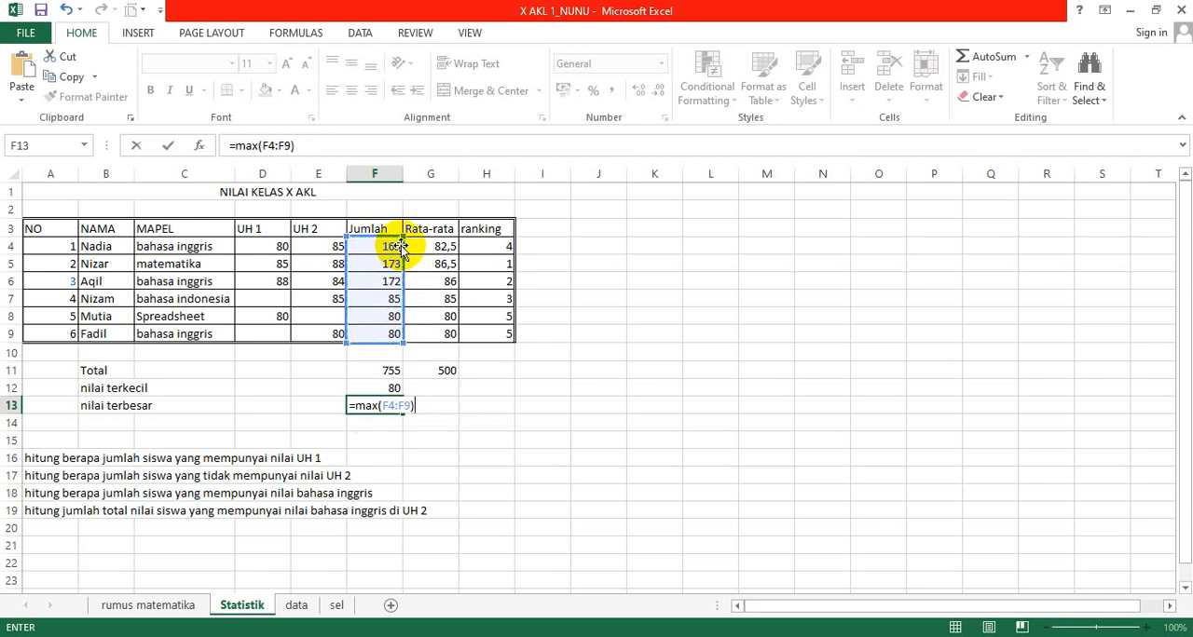
pyautogui.press('Return')
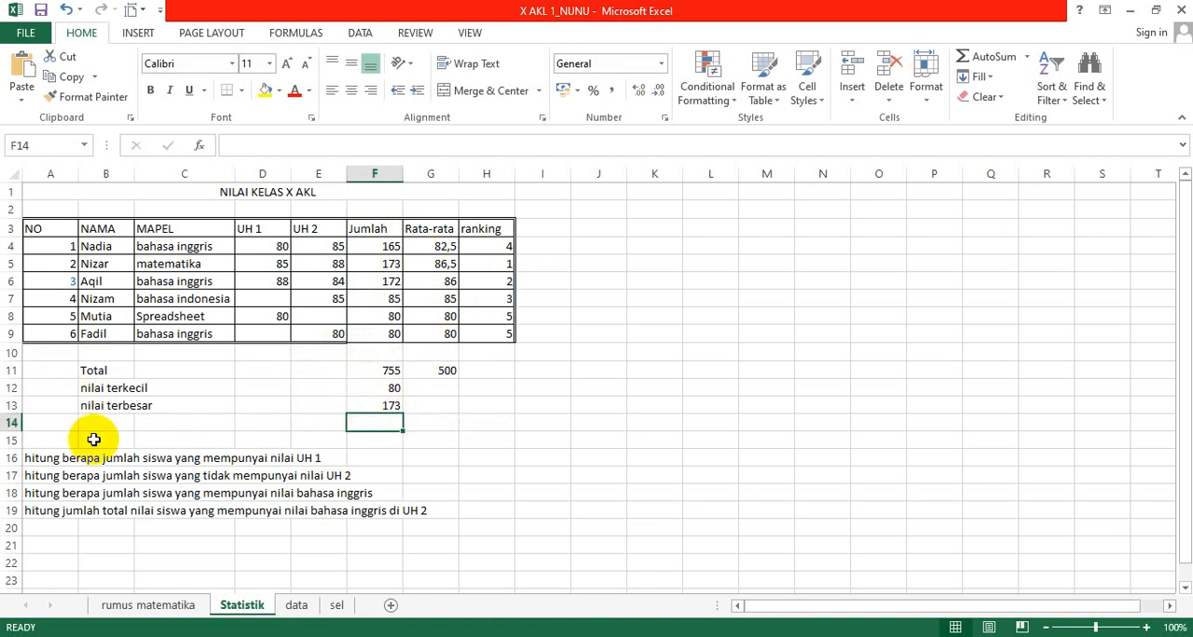
pyautogui.click(93, 471)
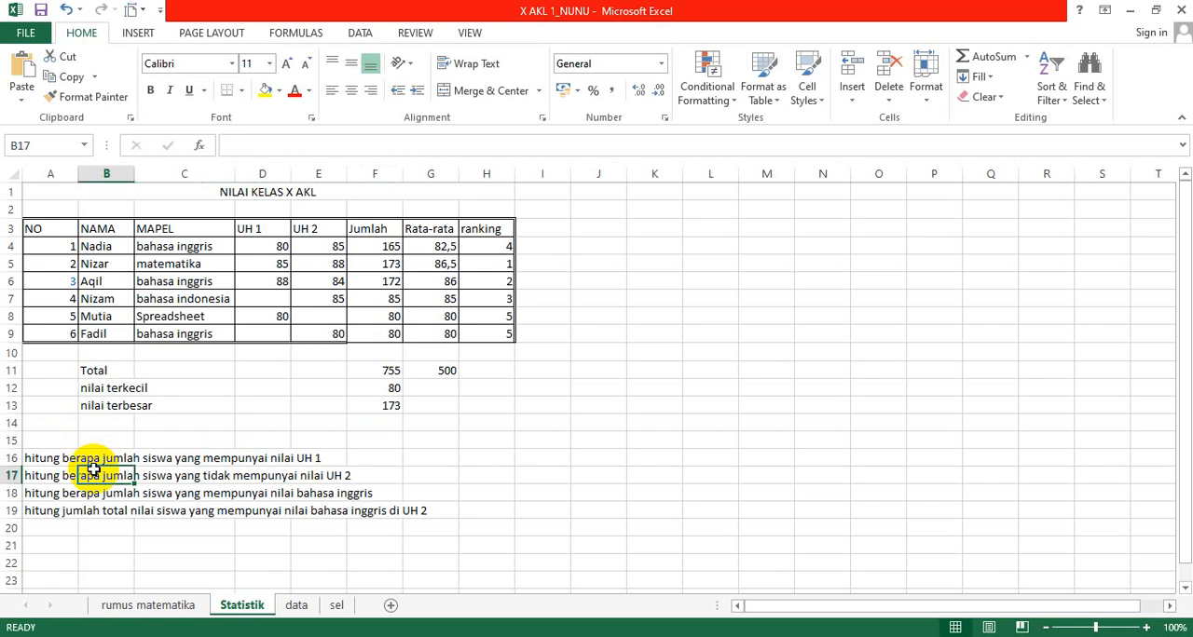
pyautogui.press('Up')
pyautogui.press('Left')
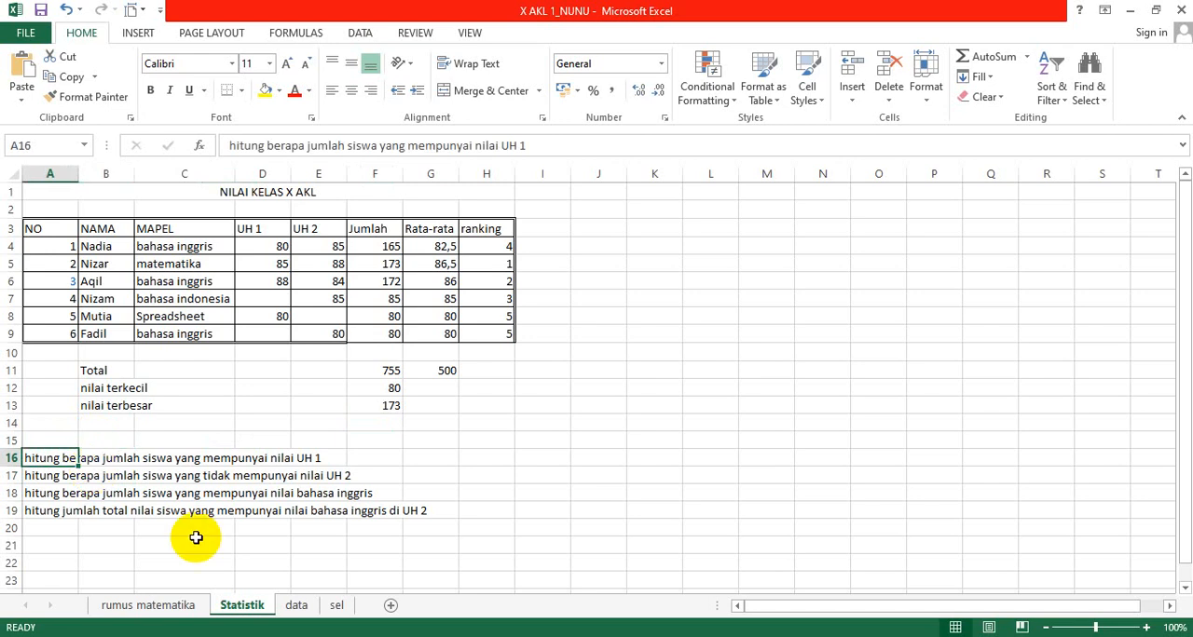
pyautogui.click(177, 438)
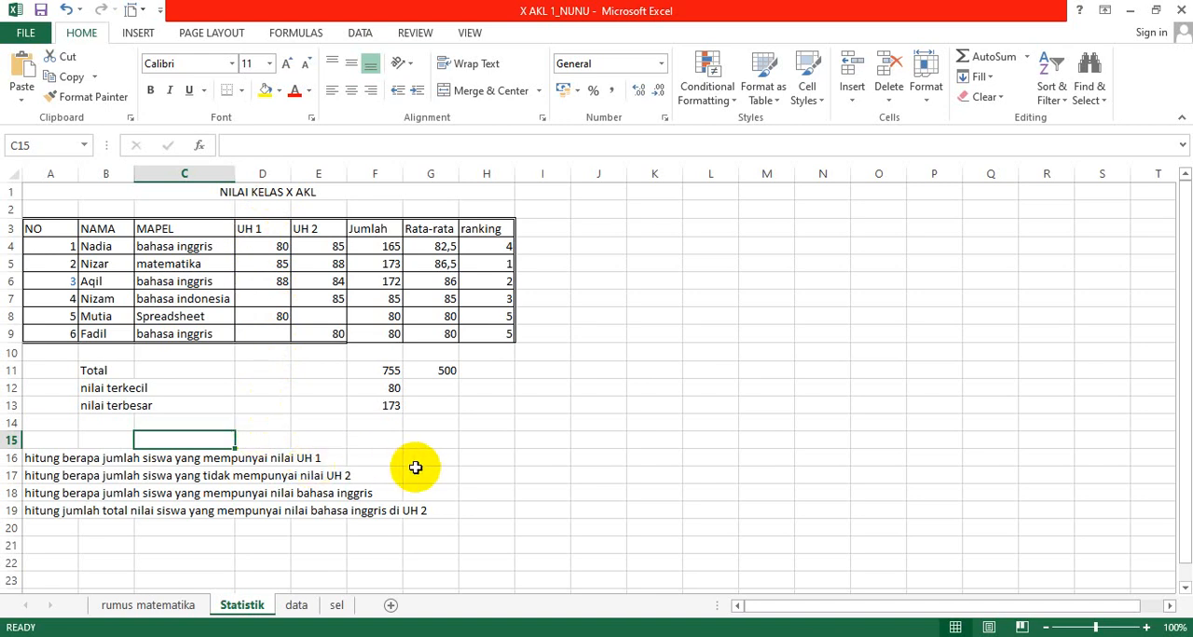
# Step: Count the students who have a UH 1 score in H16 with =COUNT(D4:D9) and check the entered formula
pyautogui.click(475, 462)
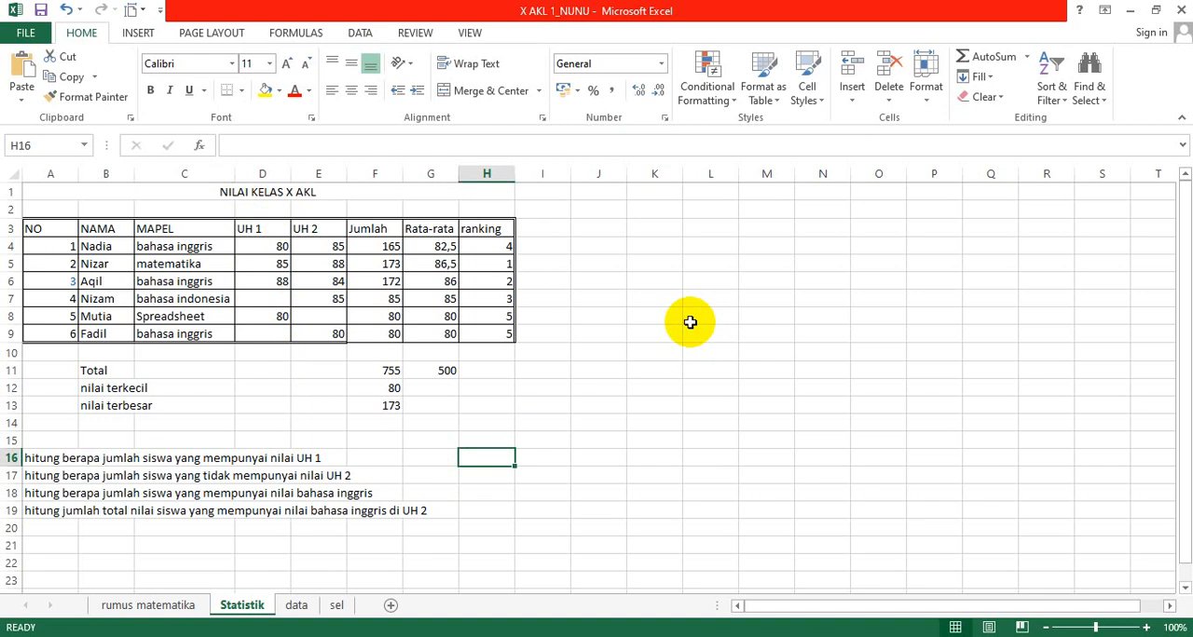
pyautogui.write('=count')
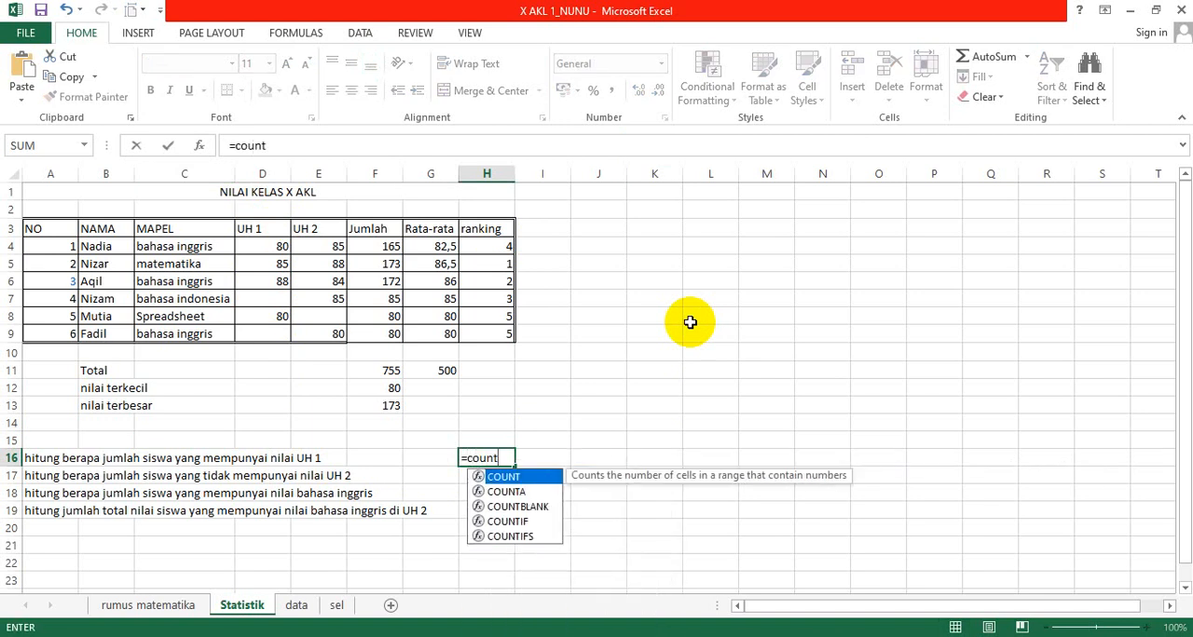
pyautogui.write('(')
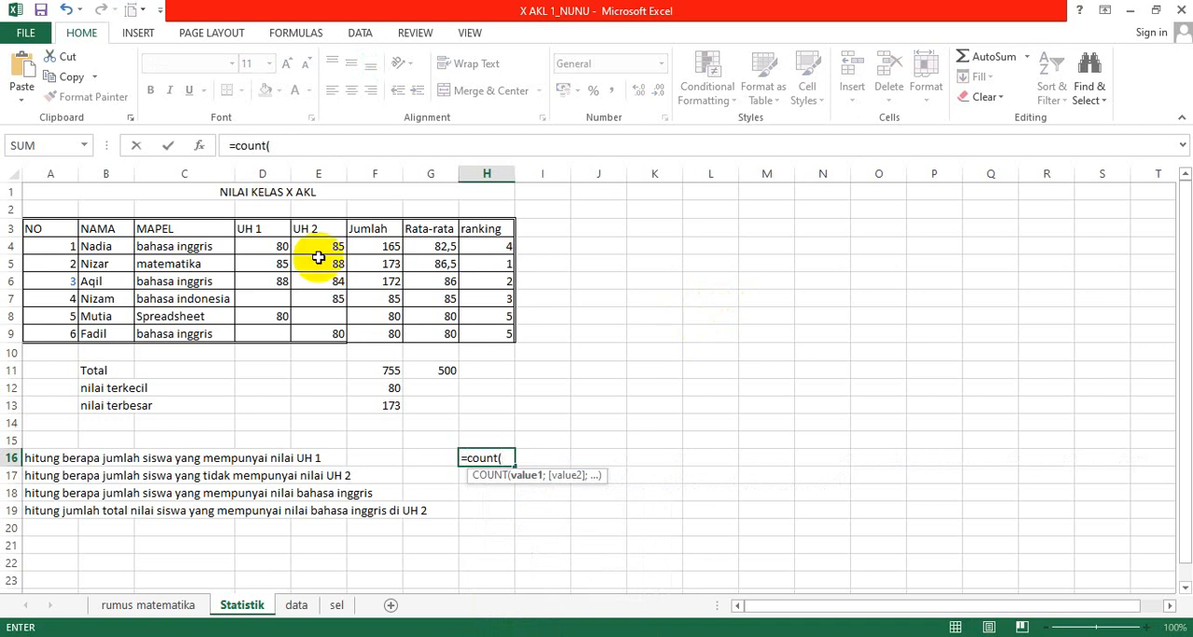
pyautogui.click(276, 246)
pyautogui.hotkey('shift', 'Down')
pyautogui.hotkey('shift', 'Down')
pyautogui.hotkey('shift', 'Down')
pyautogui.hotkey('shift', 'Down')
pyautogui.hotkey('shift', 'Down')
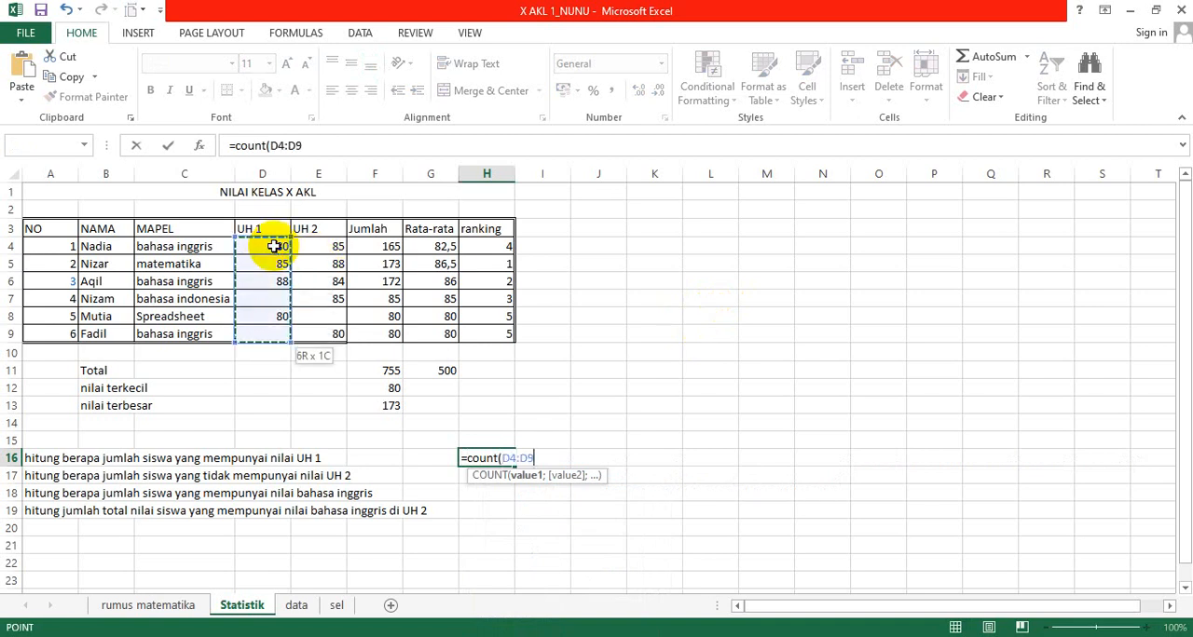
pyautogui.write(')')
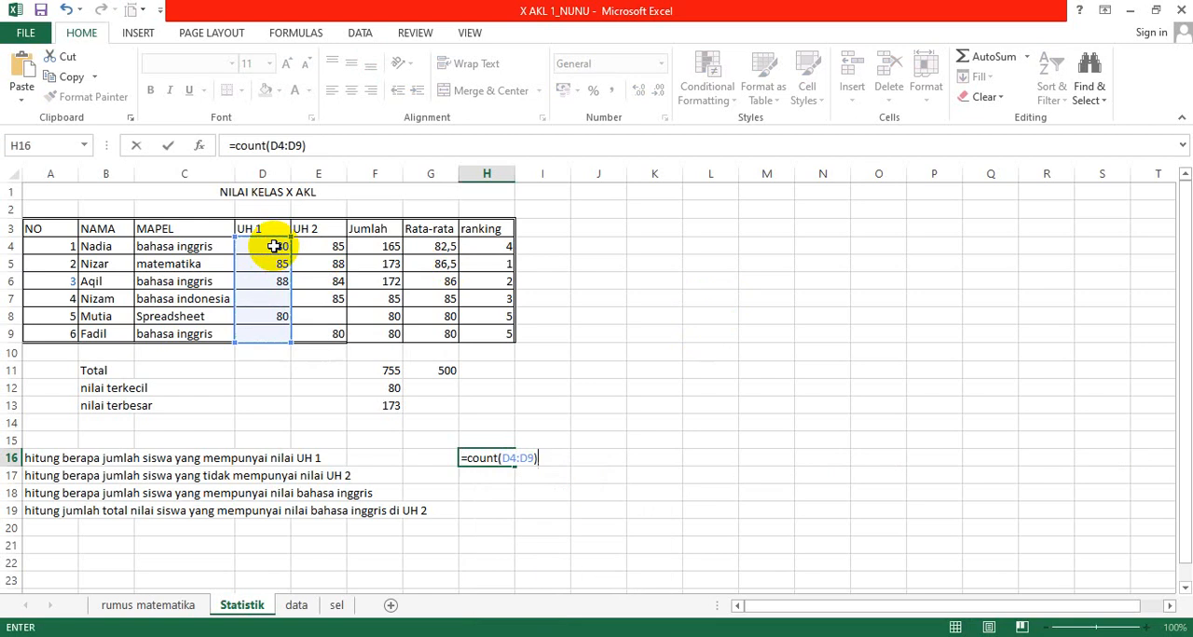
pyautogui.press('Return')
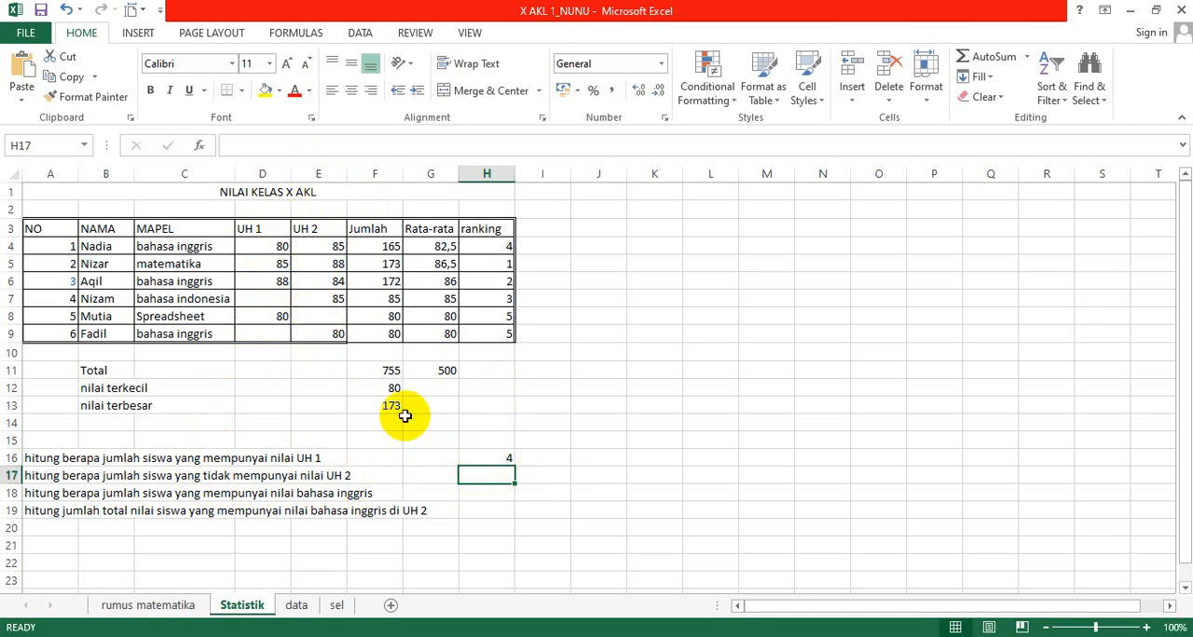
pyautogui.click(486, 456)
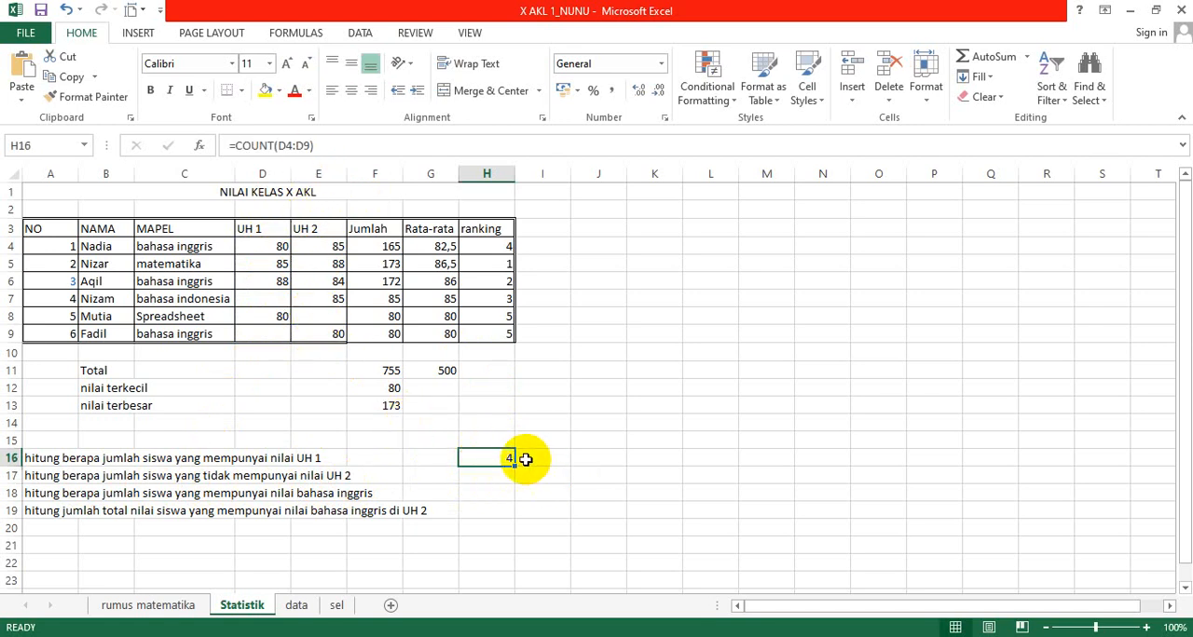
# Step: Count the students without a UH 2 score in H17 with =COUNTBLANK(E4:E9) and check the entered formula
pyautogui.click(486, 474)
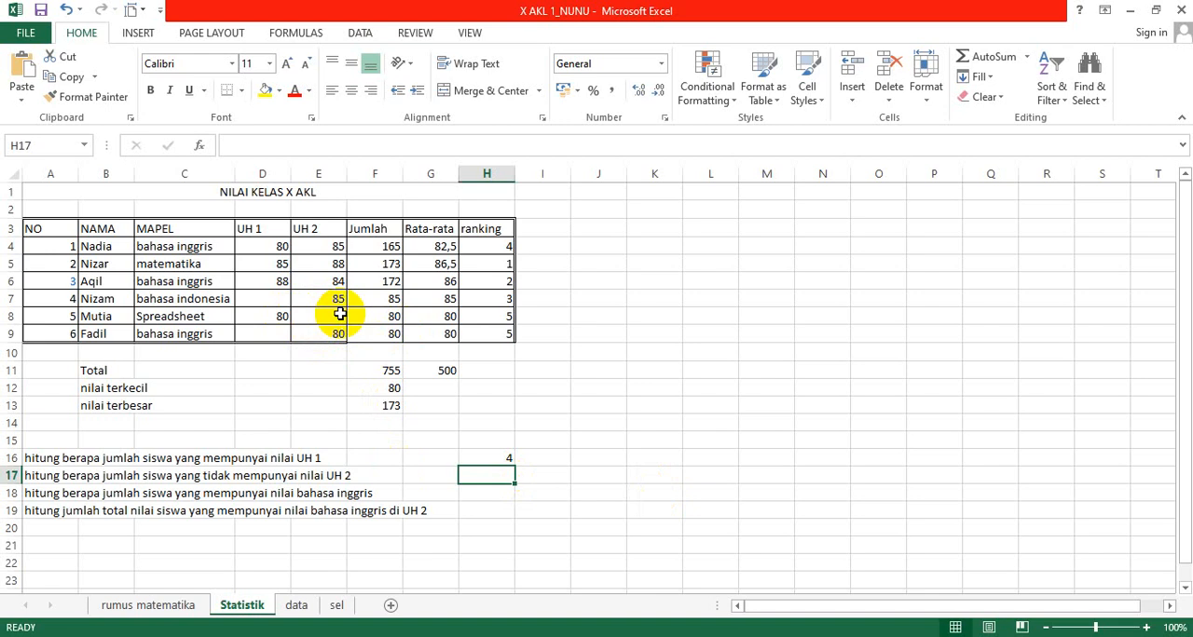
pyautogui.write('=count')
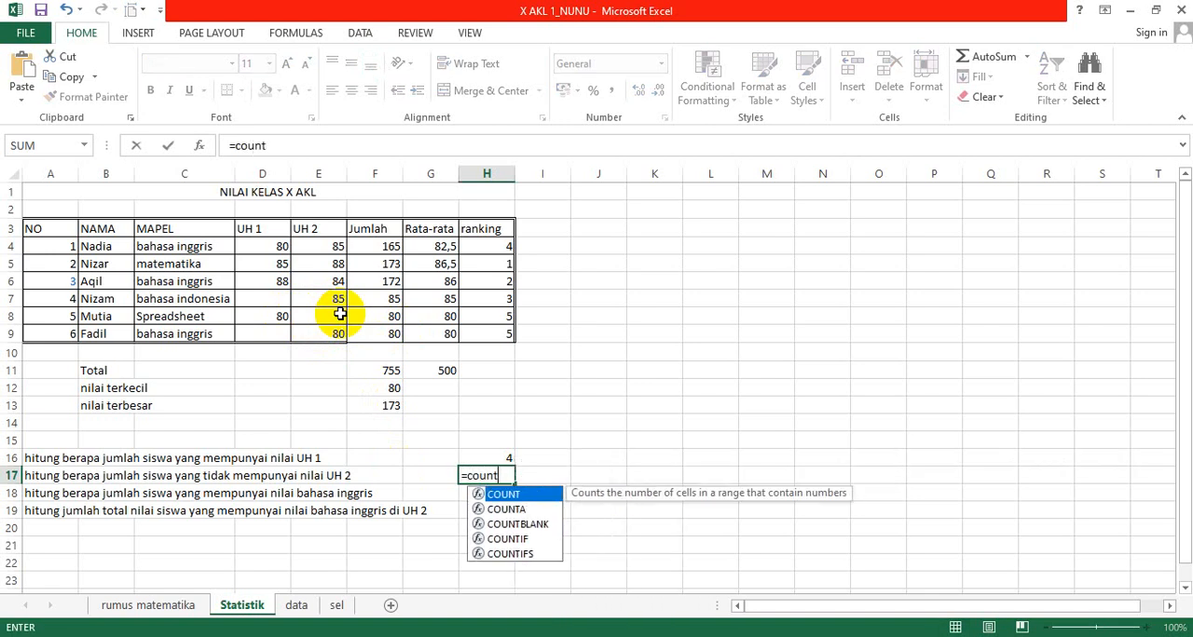
pyautogui.write('blank')
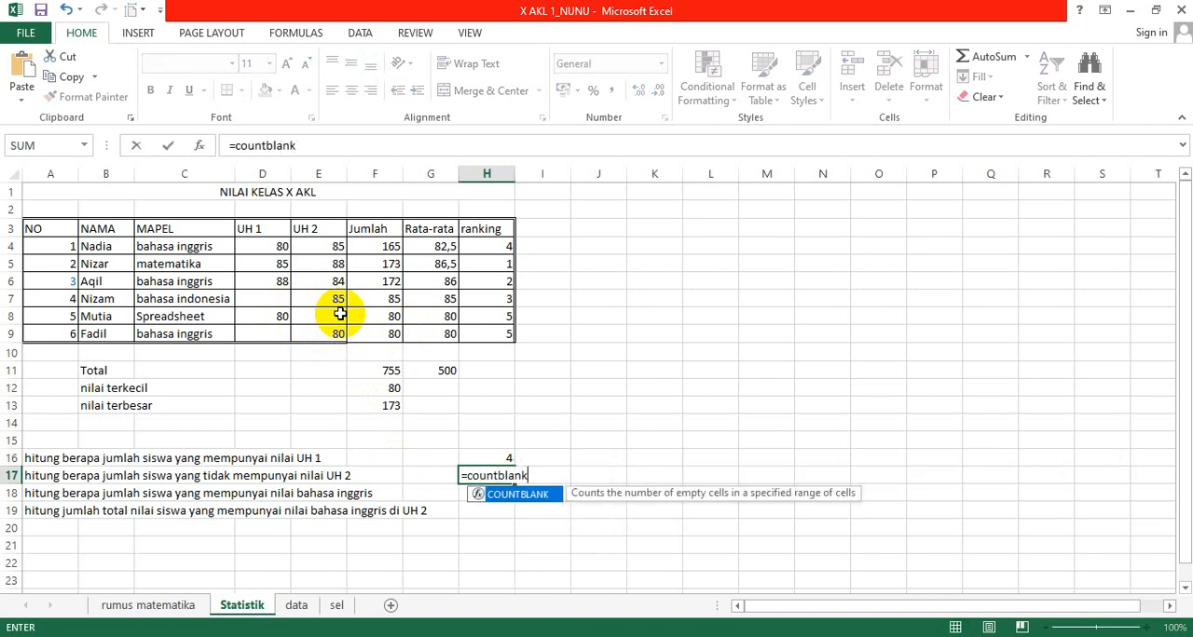
pyautogui.write('(')
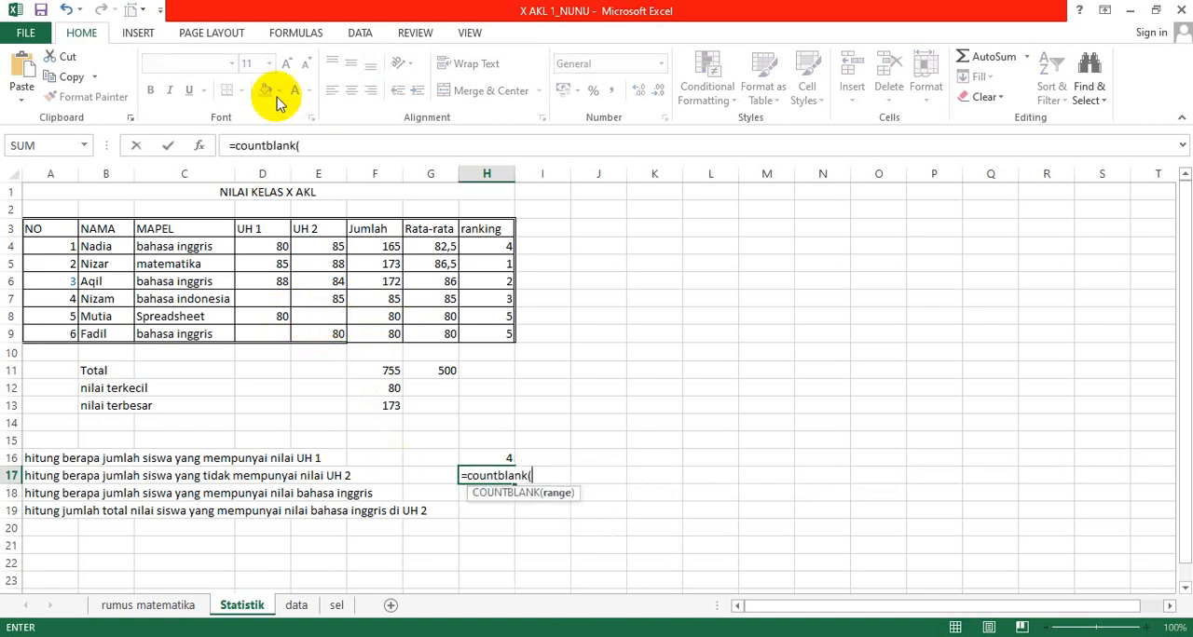
pyautogui.click(334, 246)
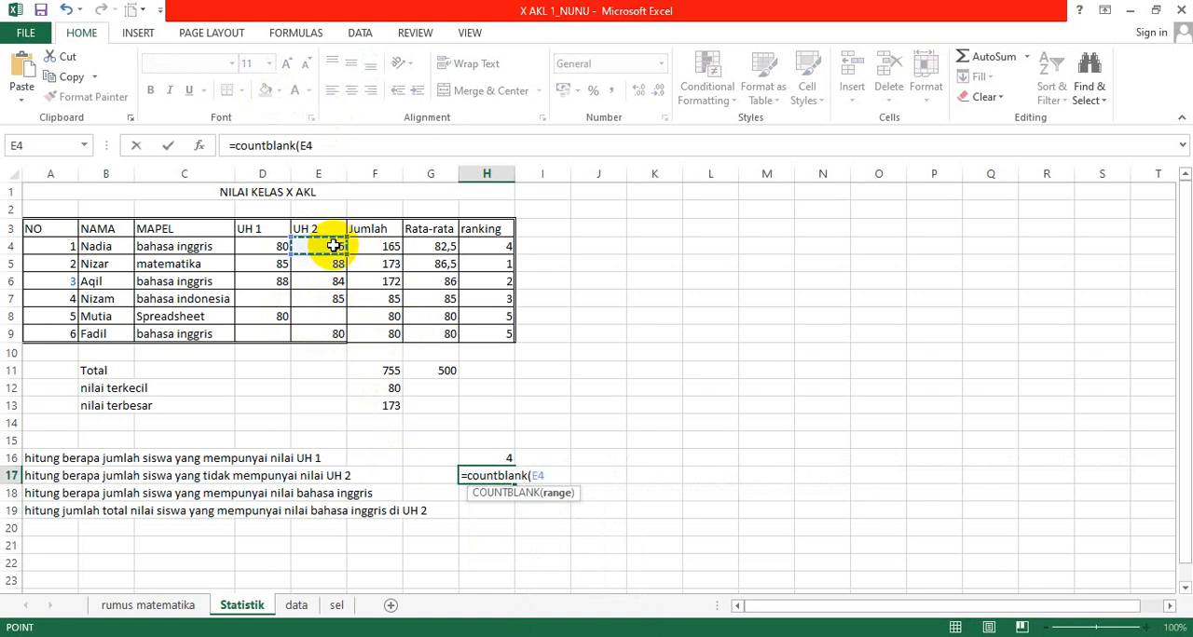
pyautogui.moveTo(334, 246); pyautogui.dragTo(334, 322)
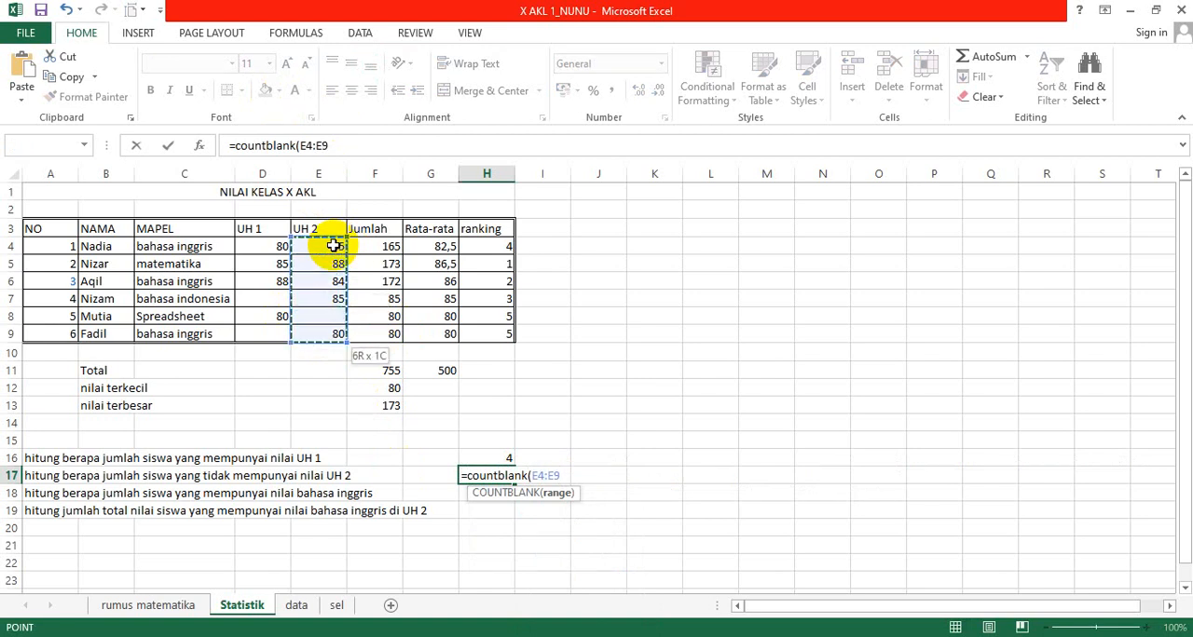
pyautogui.write(')')
pyautogui.press('Return')
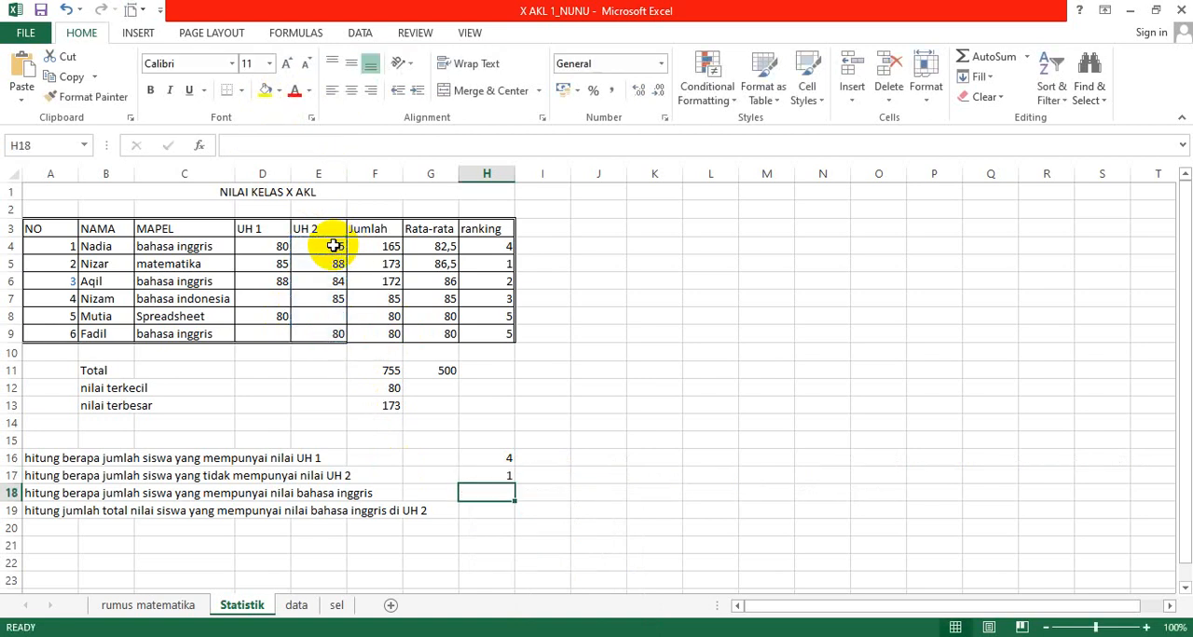
pyautogui.press('Up')
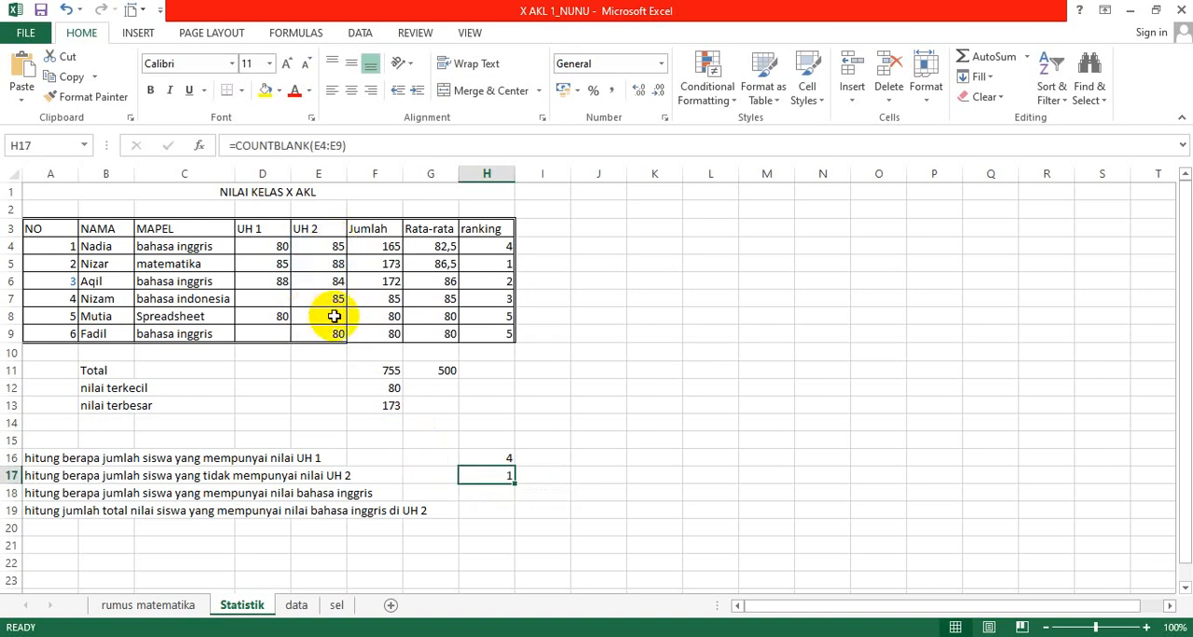
# Step: Begin a COUNTIF formula in H18 for the bahasa inggris question, using the MAPEL cells C4:C9 as its range
pyautogui.press('Down')
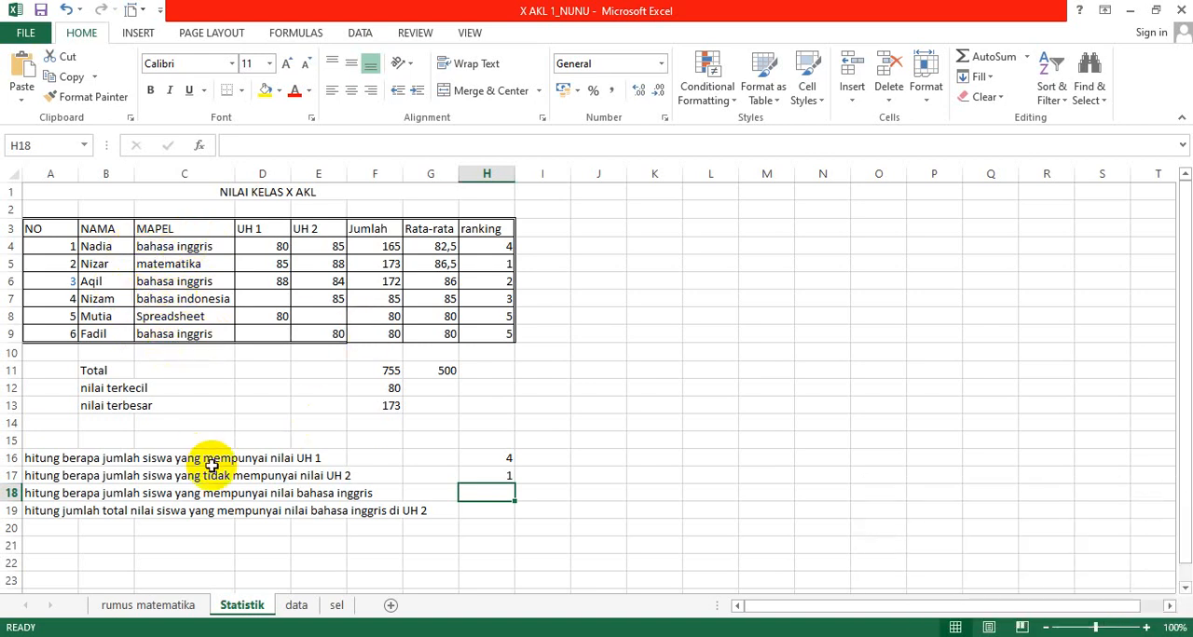
pyautogui.write('=')
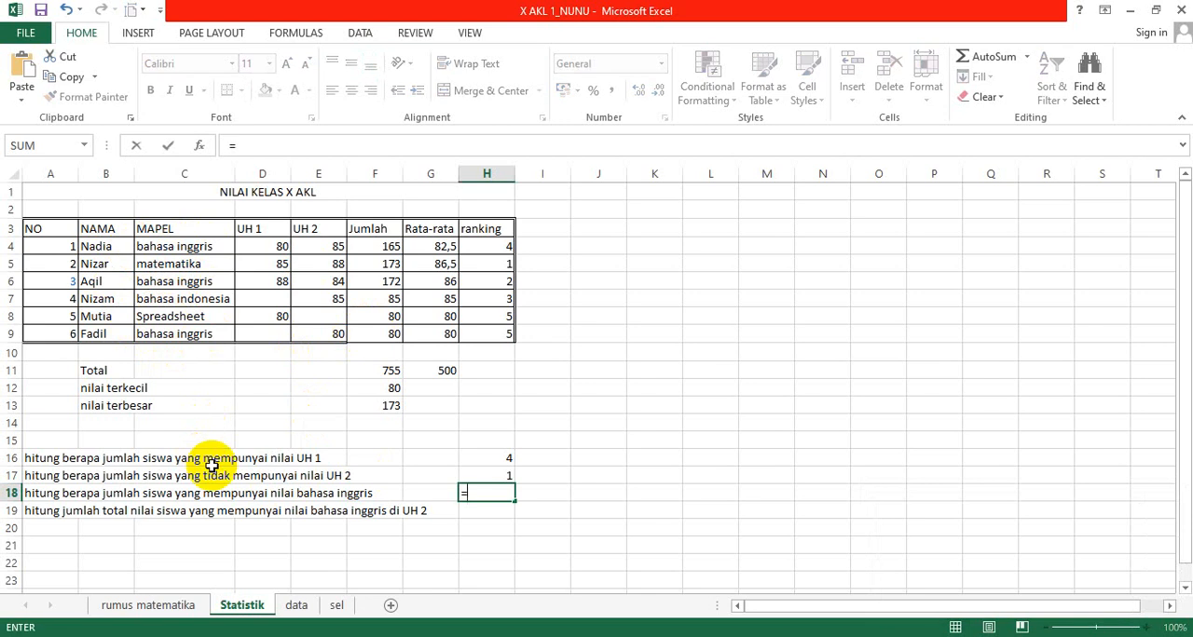
pyautogui.write('countif')
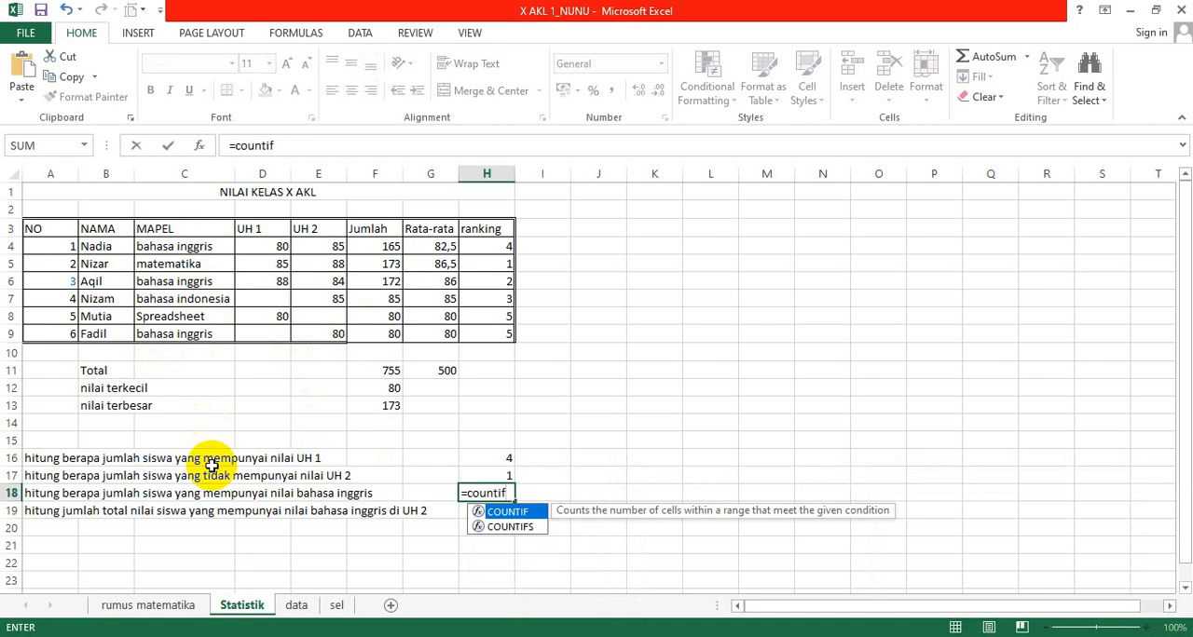
pyautogui.write('(')
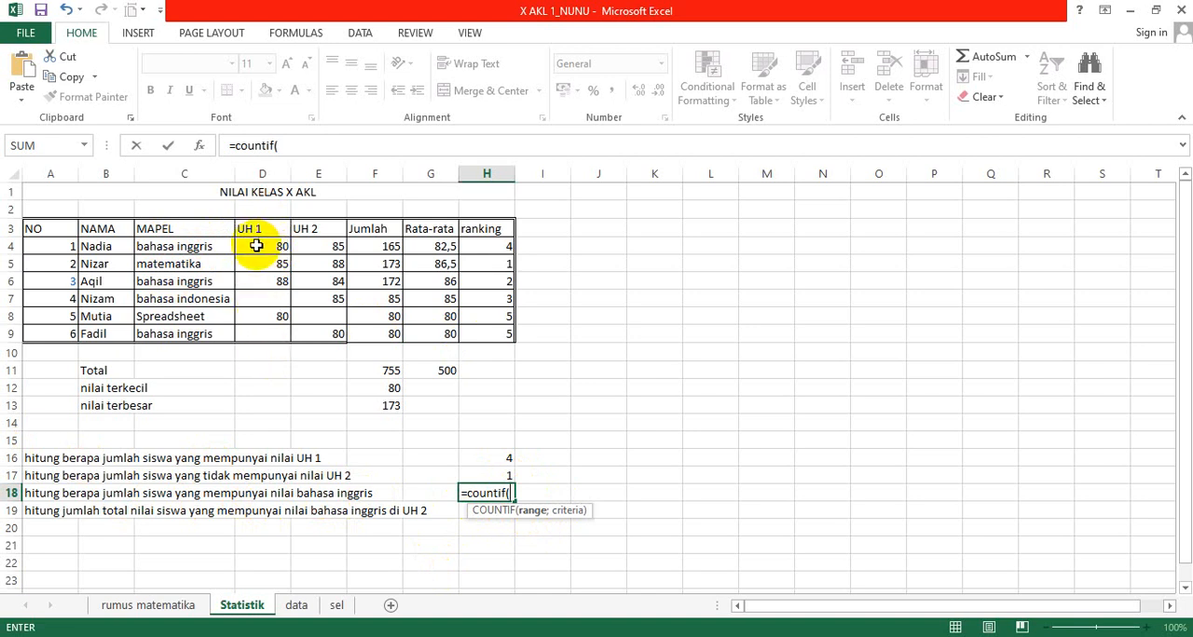
pyautogui.click(256, 245)
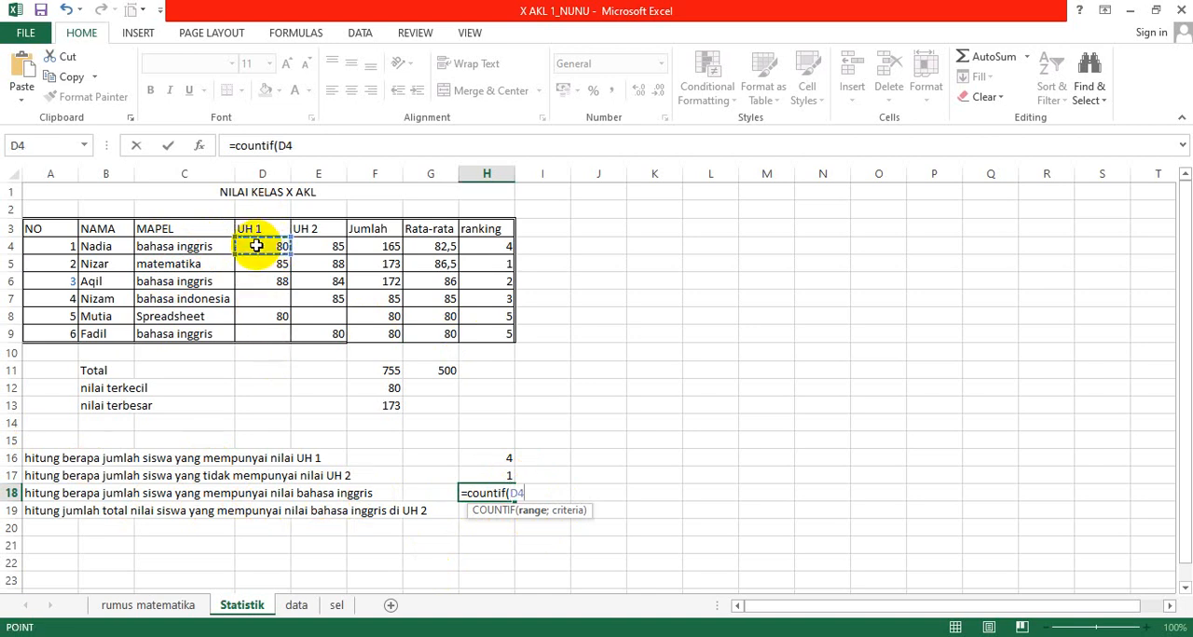
pyautogui.moveTo(256, 245); pyautogui.dragTo(263, 334)
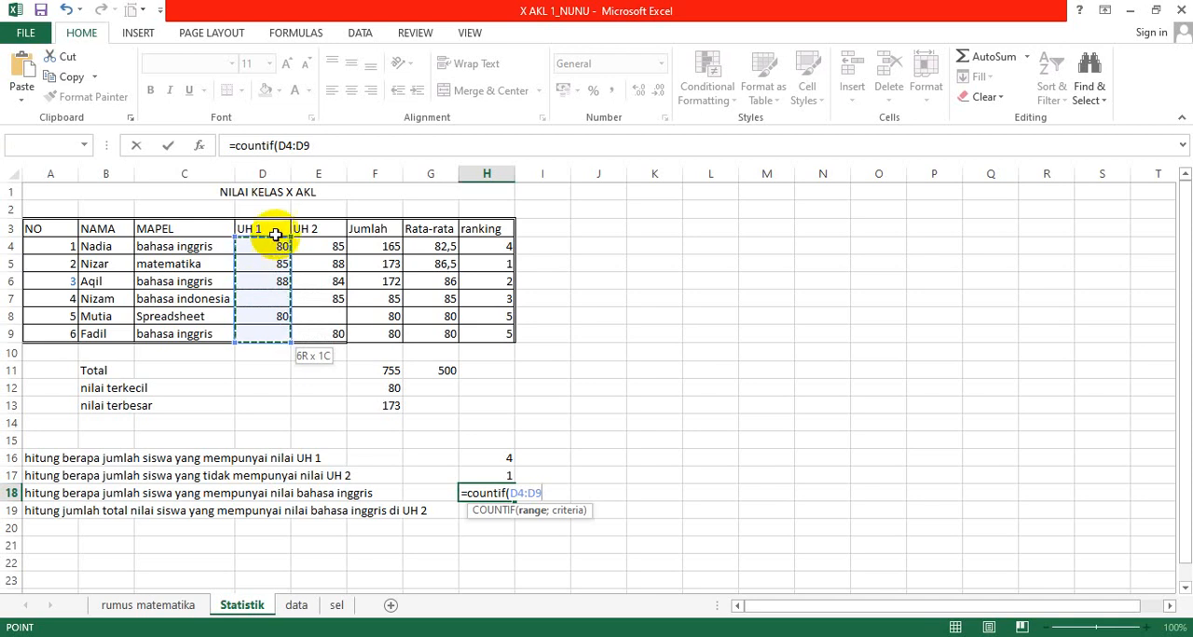
pyautogui.click(179, 249)
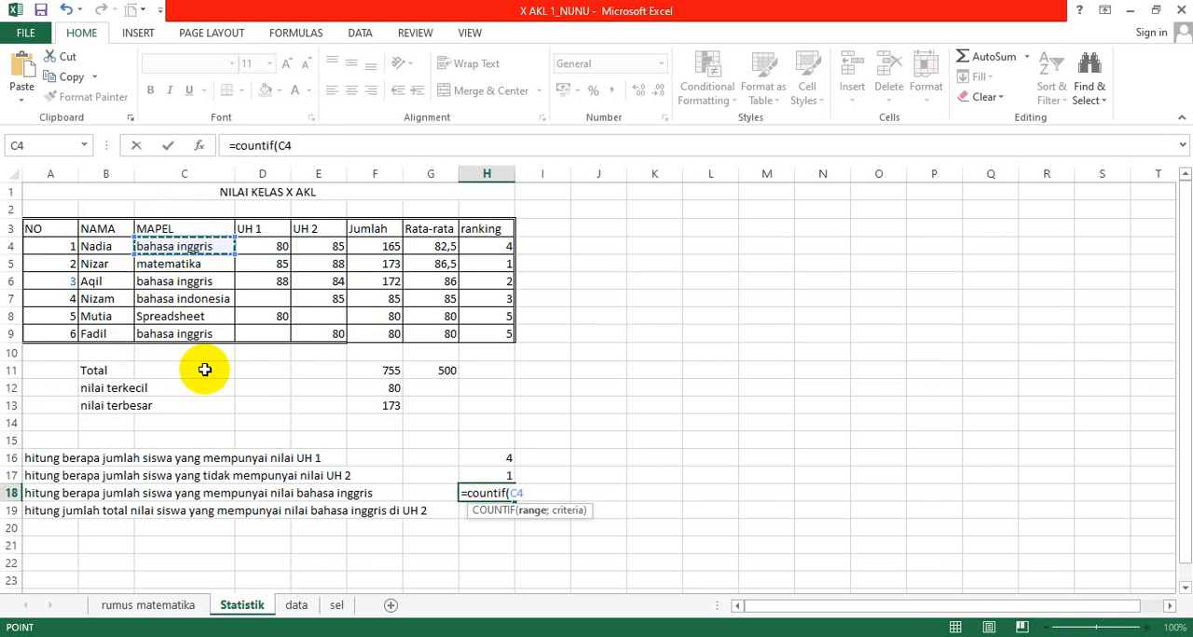
pyautogui.moveTo(184, 263); pyautogui.dragTo(184, 334)
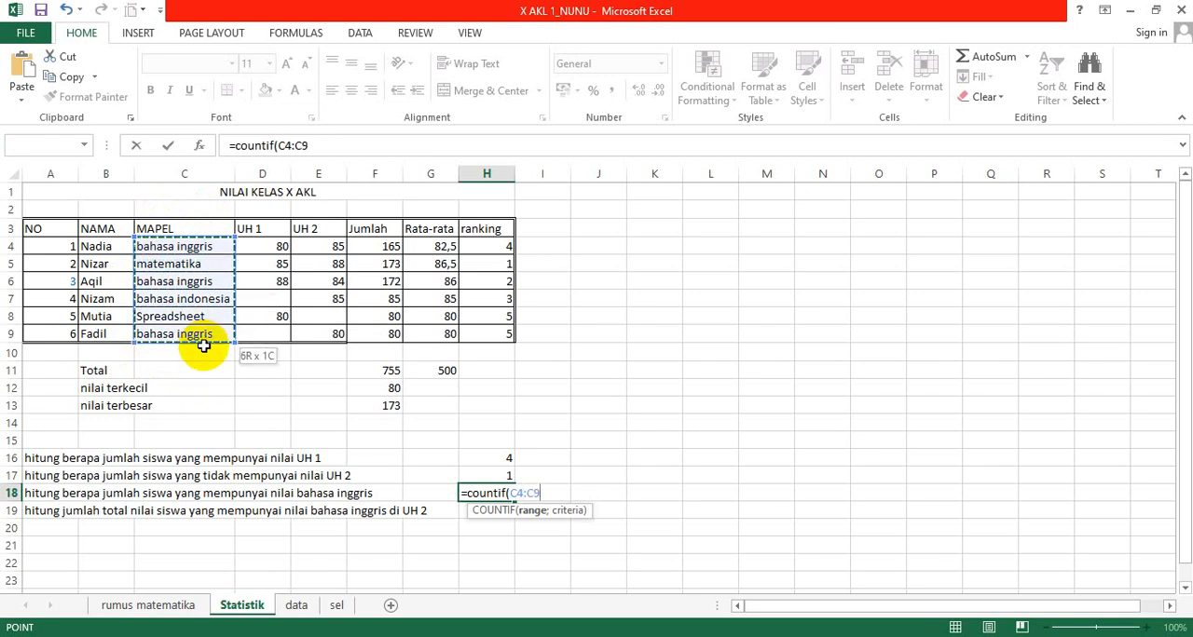
pyautogui.write(';"bahasa inggris')
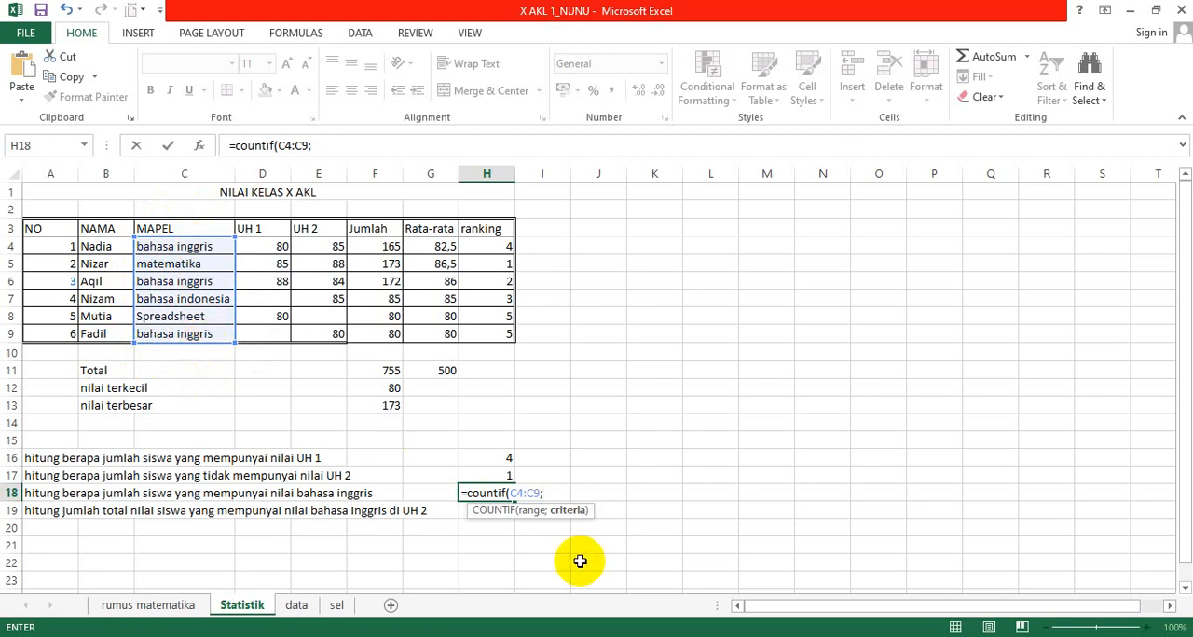
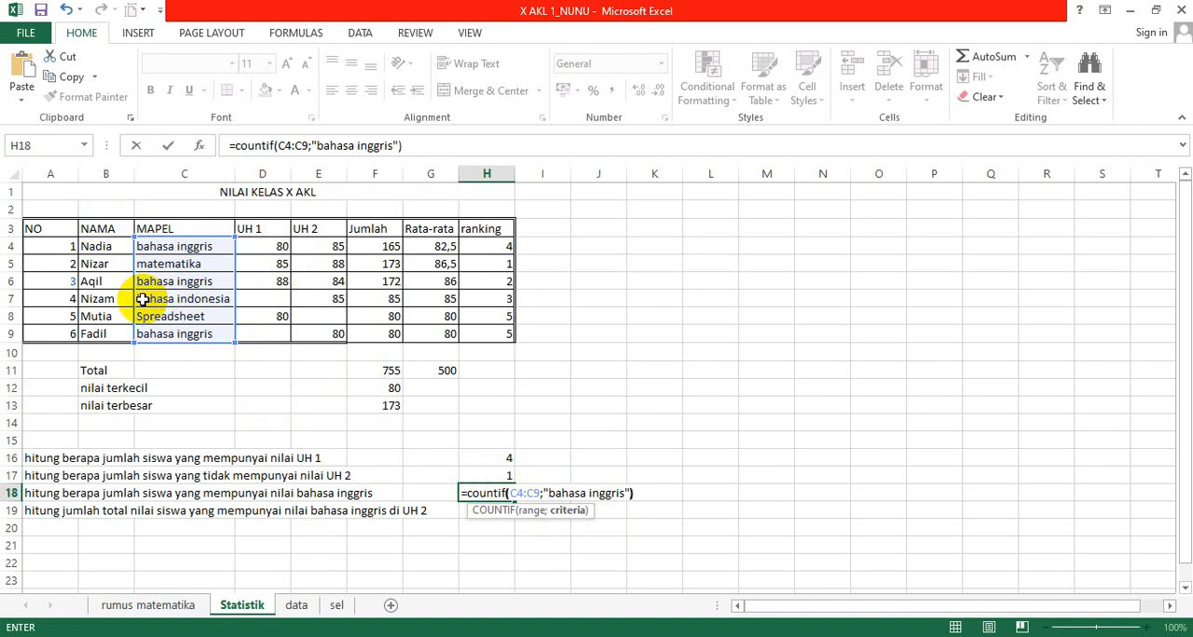
# Step: Finish the H18 formula =COUNTIF(C4:C9;"bahasa inggris") and check the entered formula
pyautogui.press('Return')
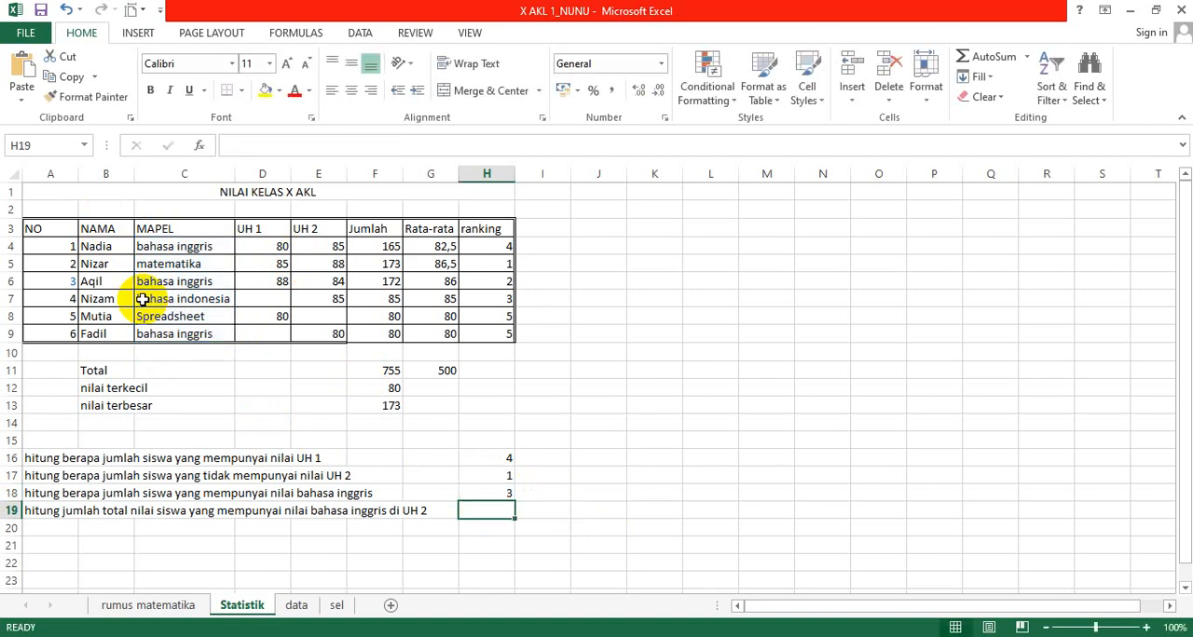
pyautogui.press('Up')
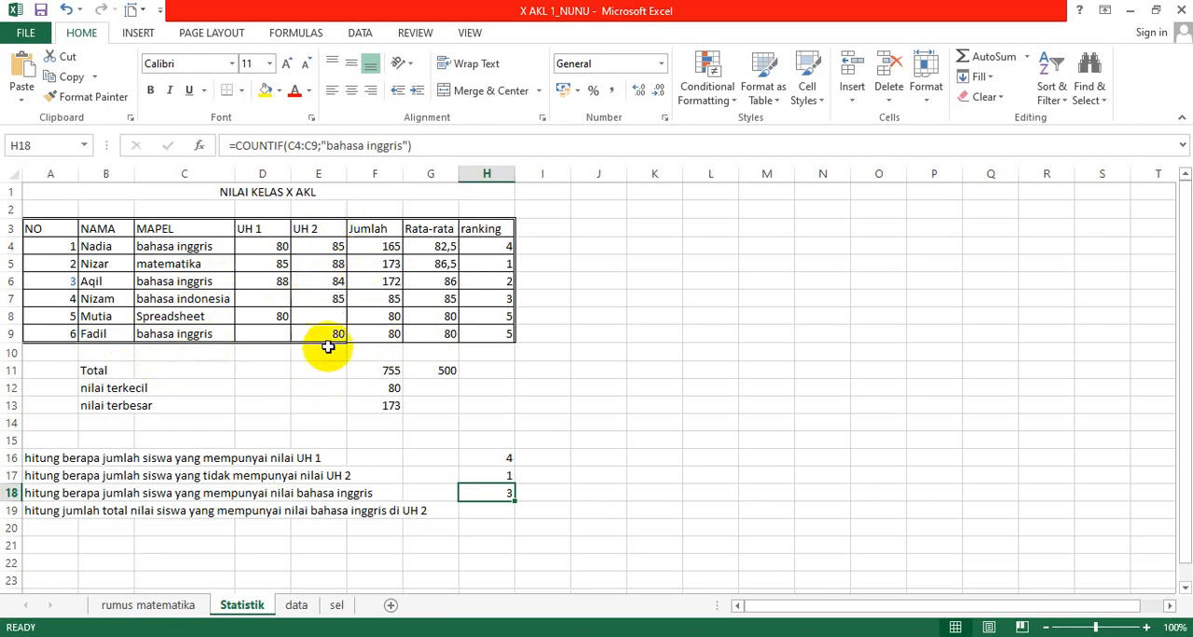
# Step: Begin a SUMIF formula in H19 for the bahasa inggris UH 2 total, using the MAPEL cells C4:C9 as its range
pyautogui.click(479, 511)
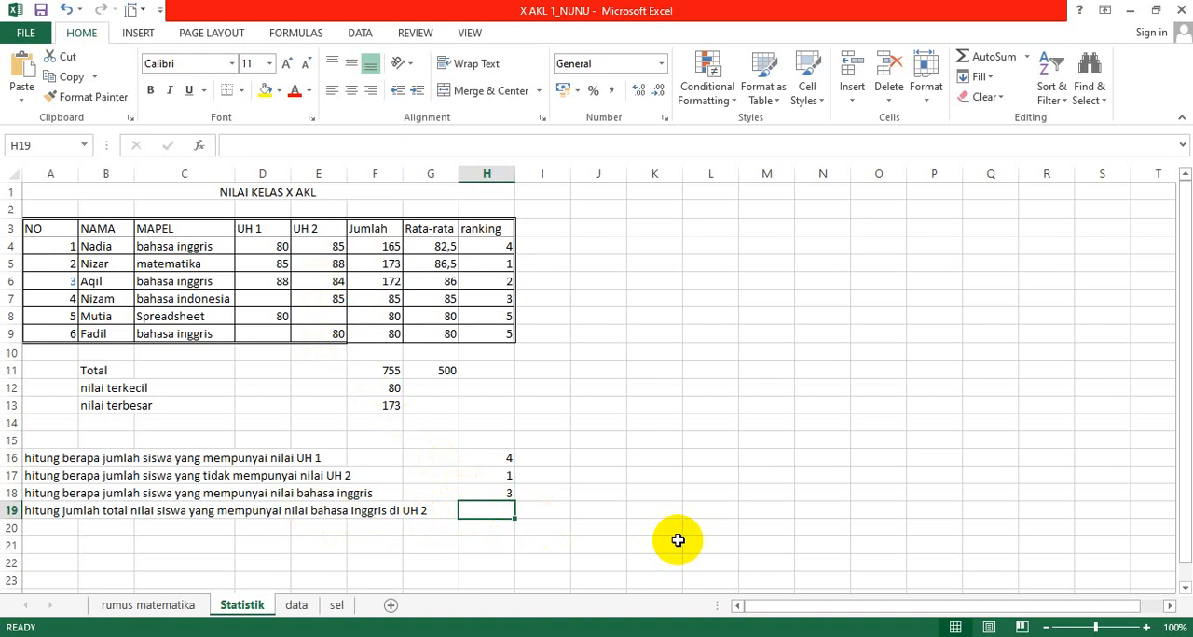
pyautogui.write('=sum')
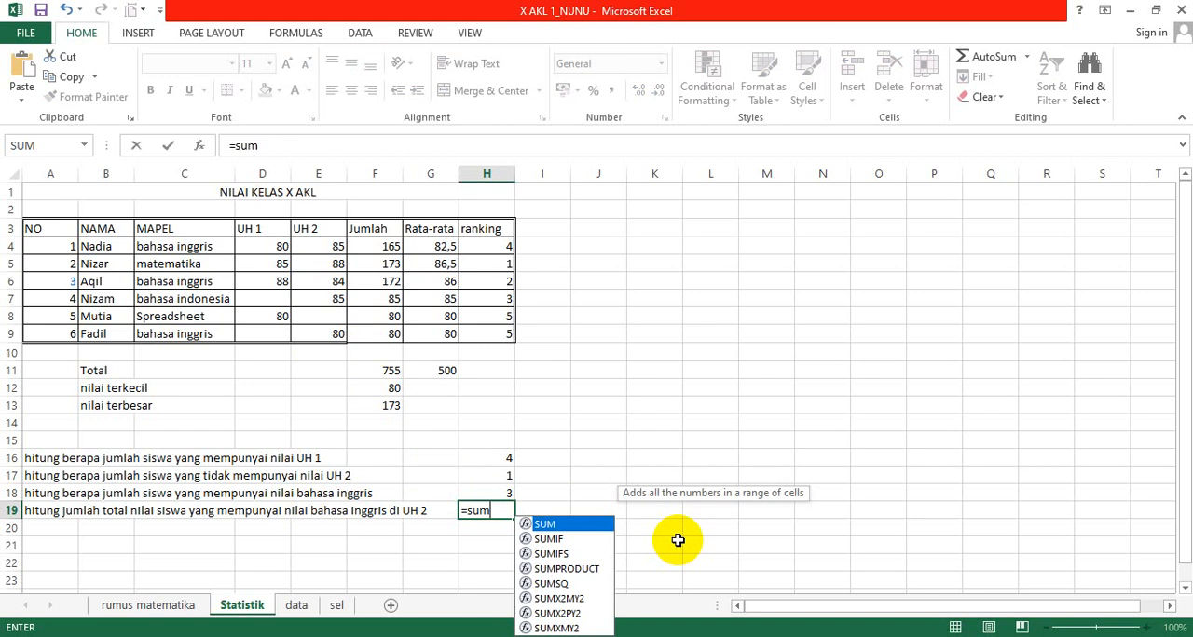
pyautogui.write('if')
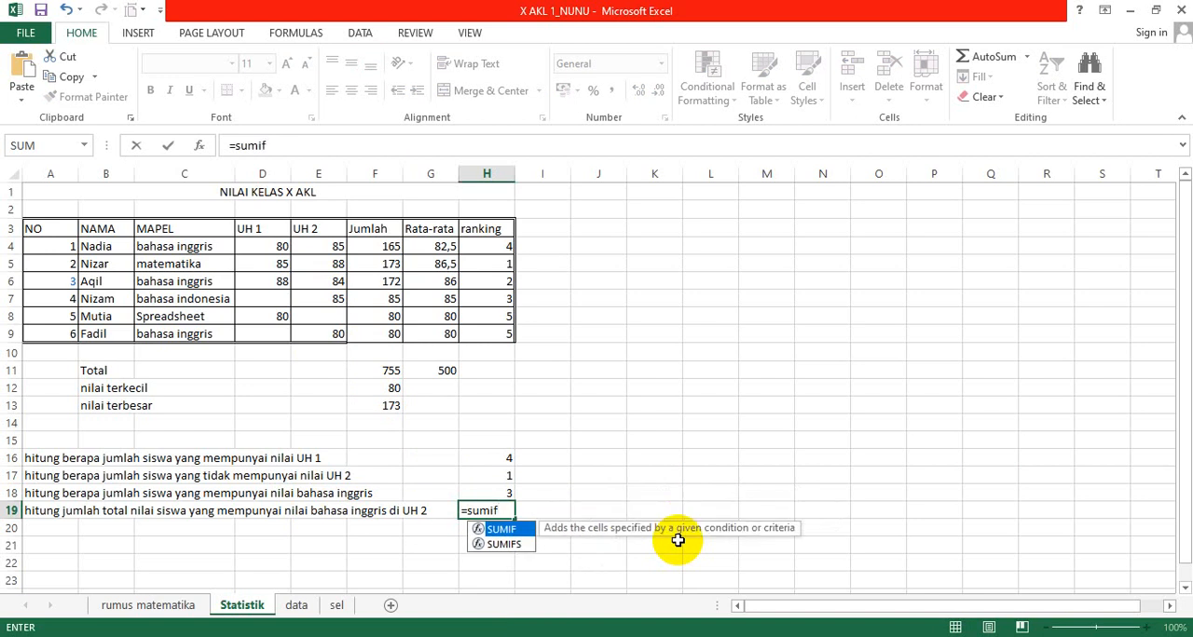
pyautogui.write('(')
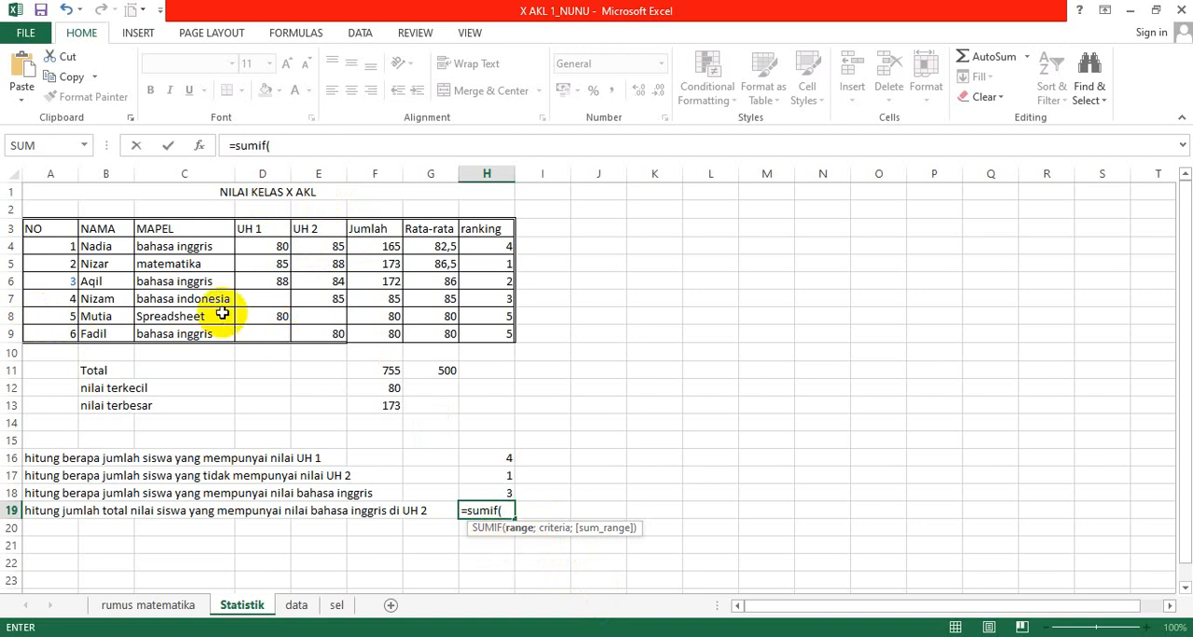
pyautogui.click(205, 248)
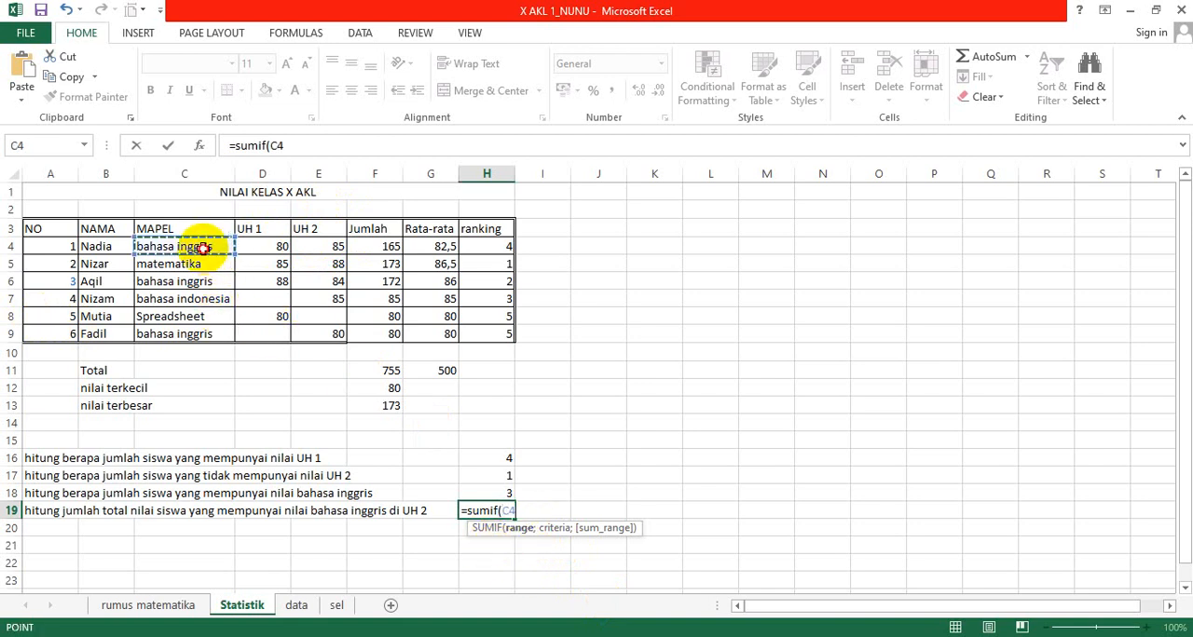
pyautogui.moveTo(204, 248); pyautogui.dragTo(205, 336)
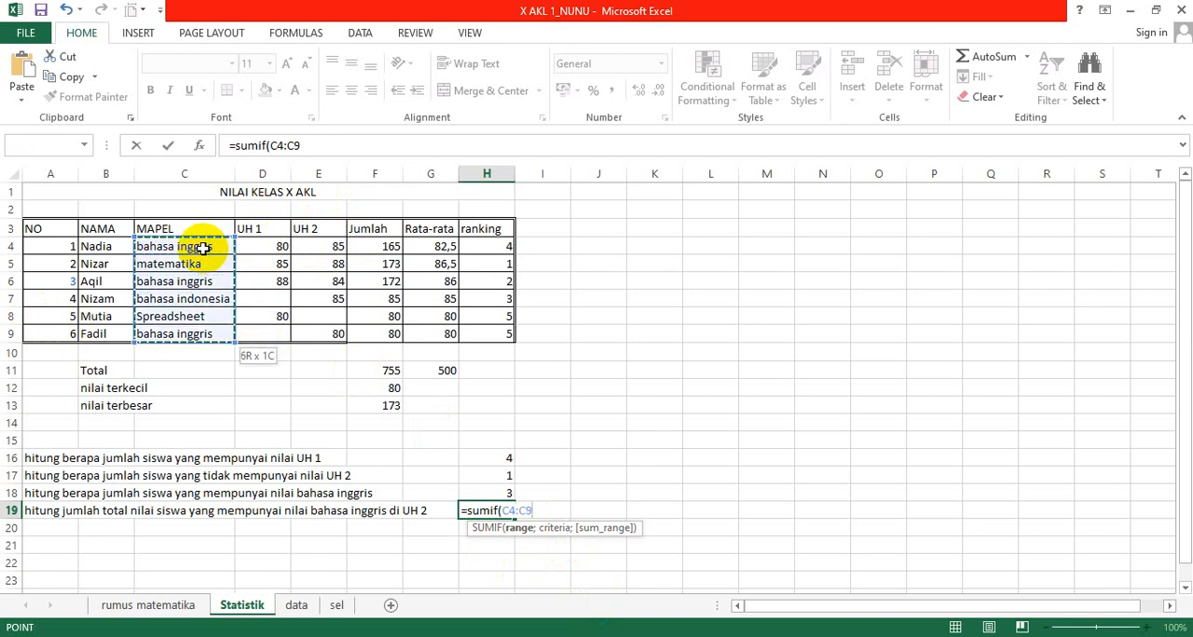
pyautogui.write(';')
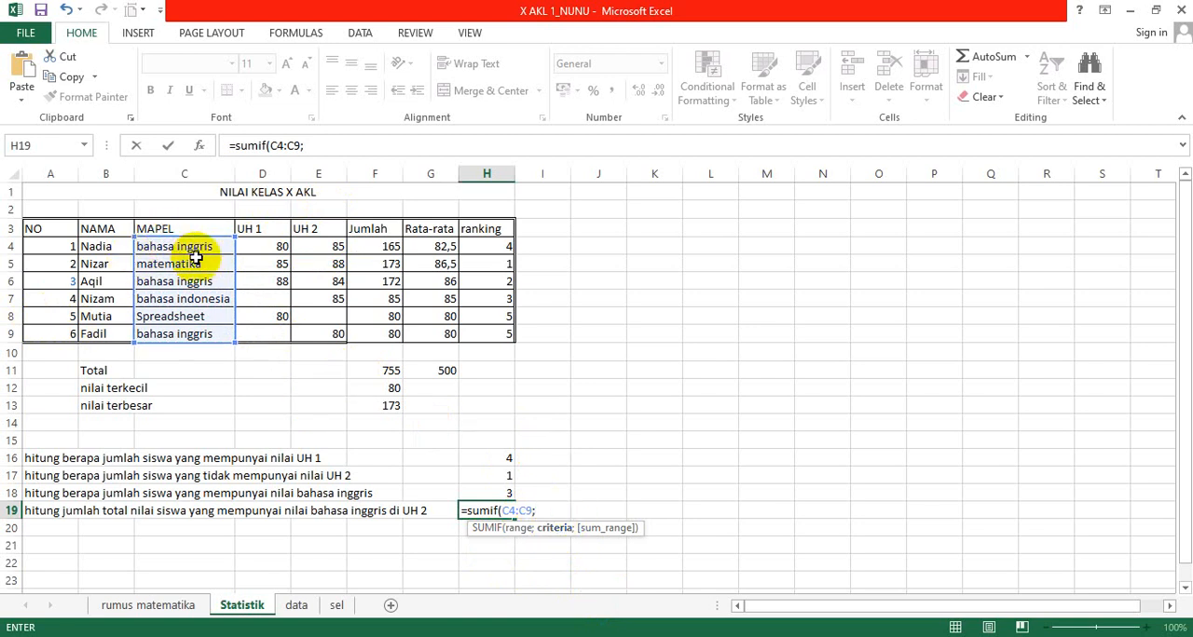
# Step: Complete the SUMIF in H19 with the criterion "bahasa inggris" and the UH 2 cells E4:E9 as sum range, and check the formula
pyautogui.write('"bahasa ing')
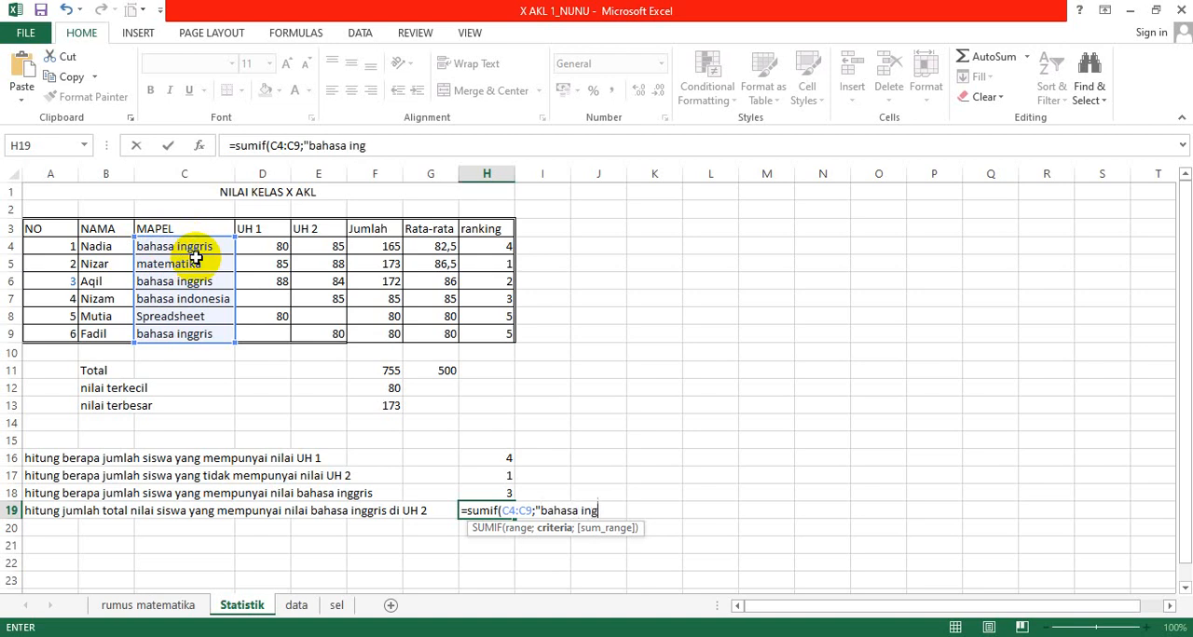
pyautogui.write('gris";')
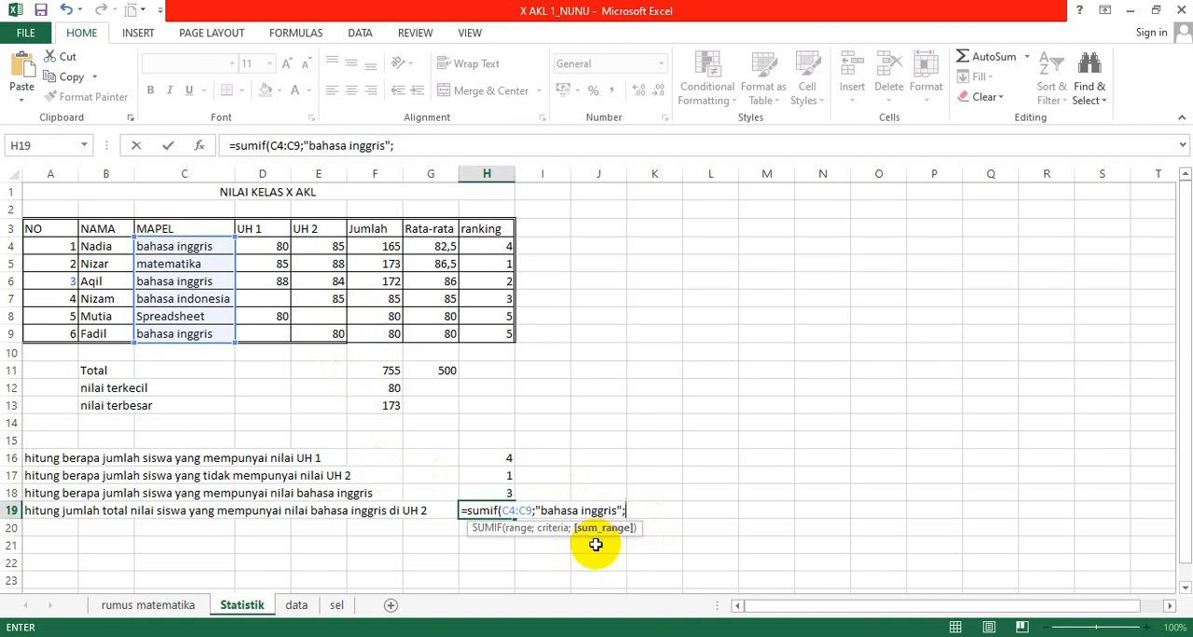
pyautogui.click(319, 246)
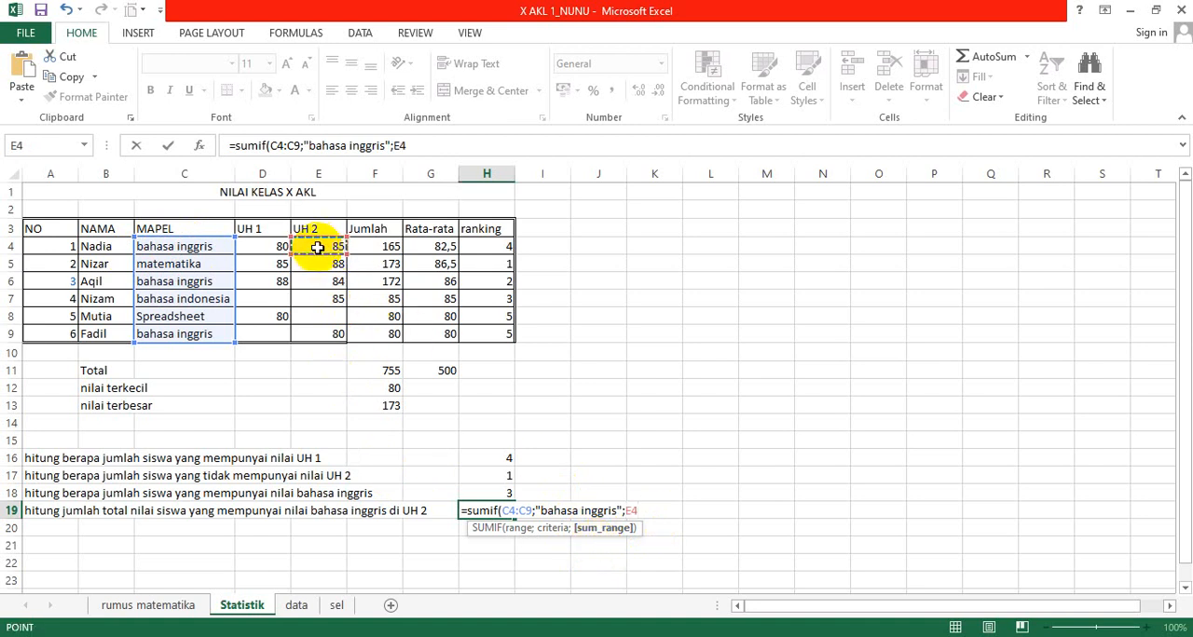
pyautogui.hotkey('shift', 'Down')
pyautogui.hotkey('shift', 'Down')
pyautogui.hotkey('shift', 'Down')
pyautogui.hotkey('shift', 'Down')
pyautogui.hotkey('shift', 'Down')
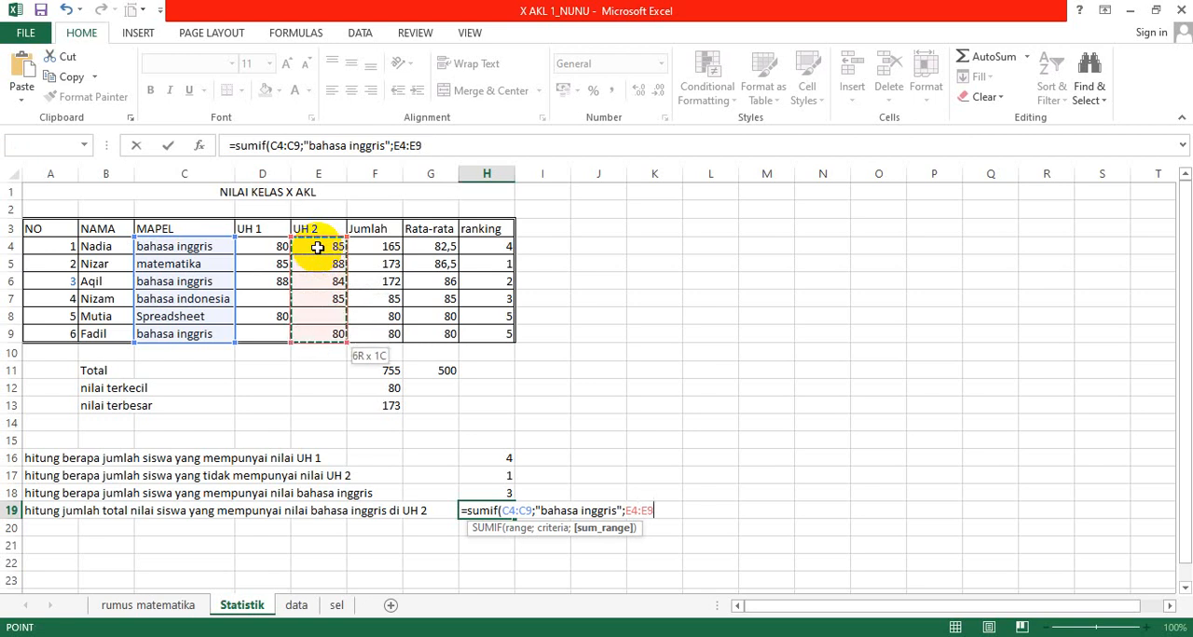
pyautogui.write(')')
pyautogui.press('Return')
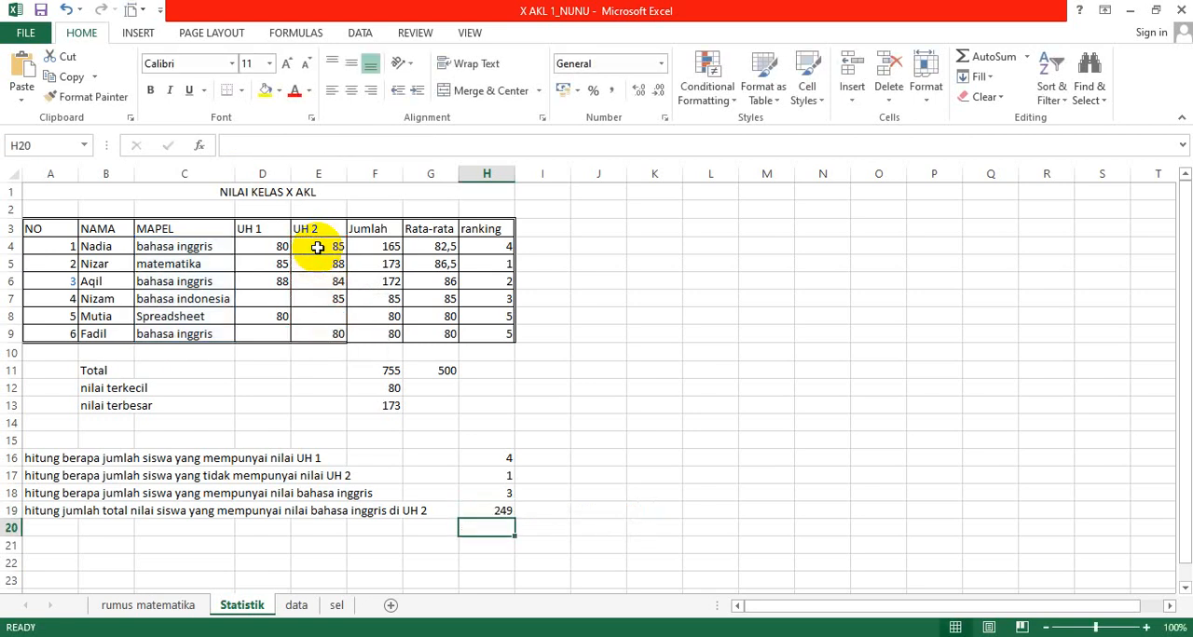
pyautogui.press('Up')
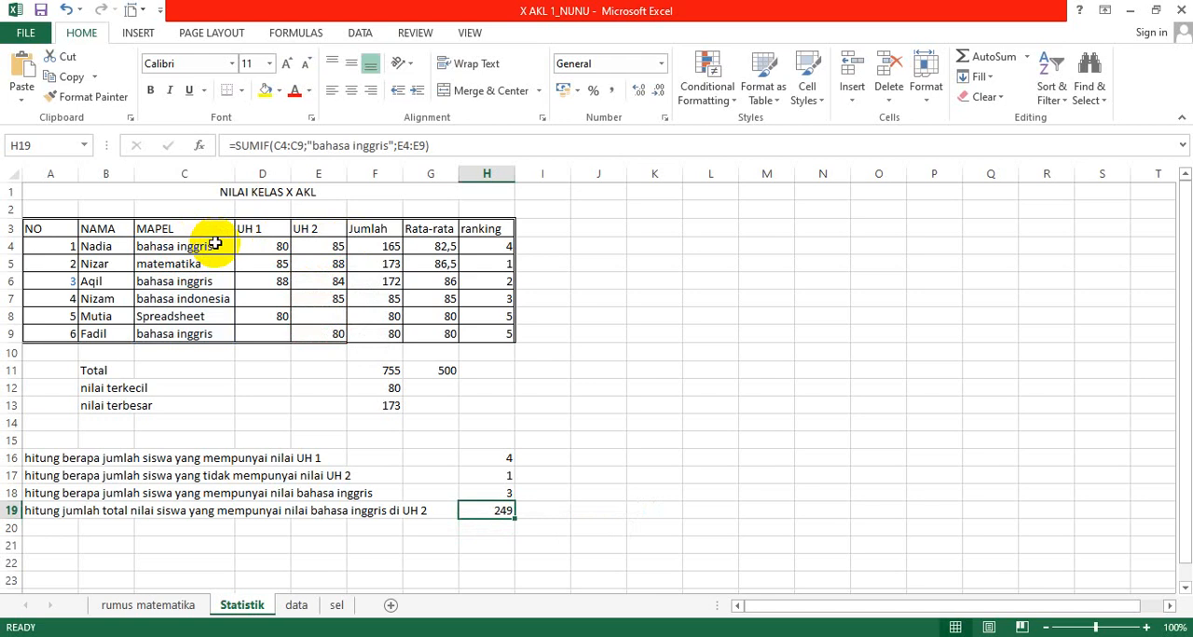
# Step: Select the UH 2 scores E4, E6 and E9 together to verify the bahasa inggris total against their sum
pyautogui.click(330, 248)
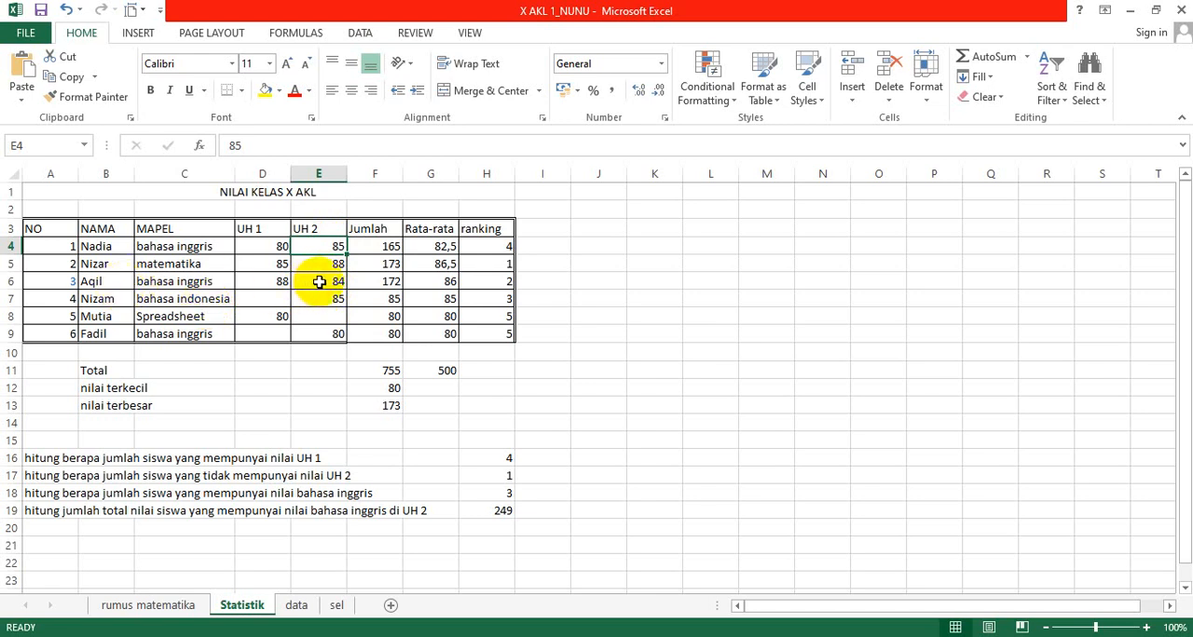
pyautogui.keyDown('ctrl'); pyautogui.click(319, 282); pyautogui.keyUp('ctrl')
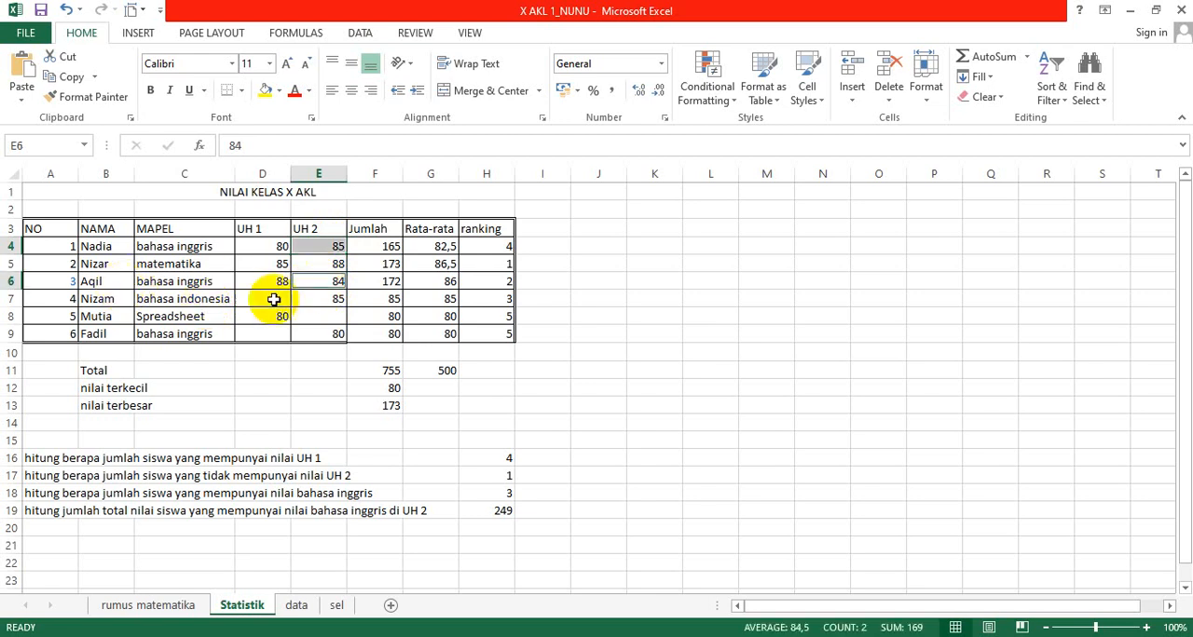
pyautogui.keyDown('ctrl'); pyautogui.click(327, 332); pyautogui.keyUp('ctrl')
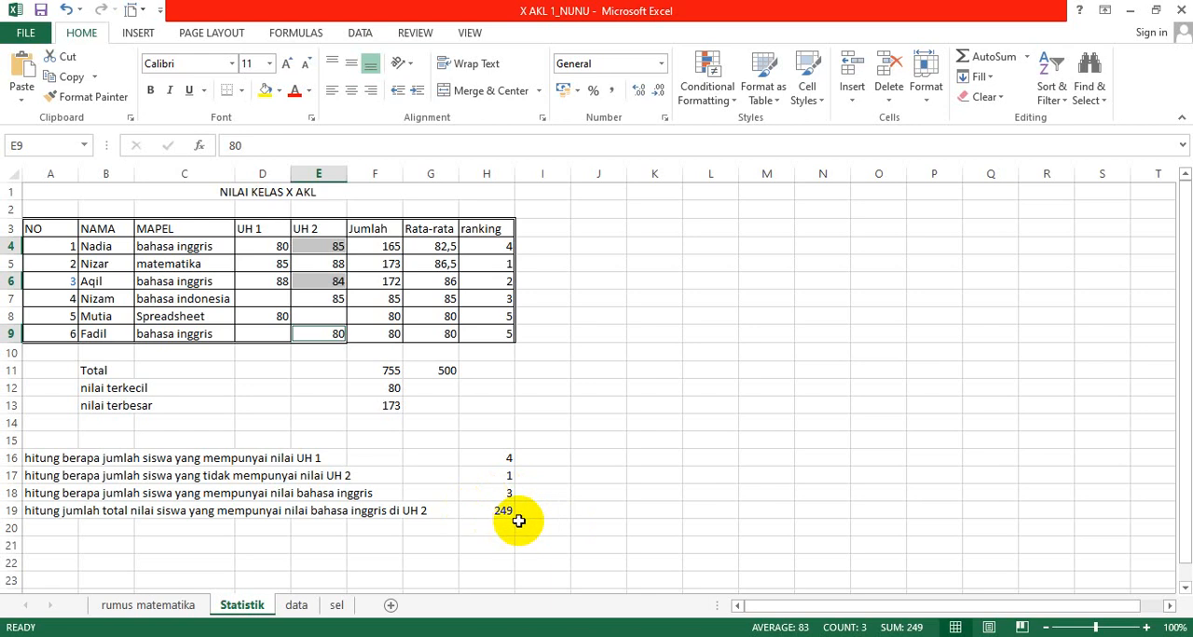
# Step: Find the third-largest Jumlah value in I12 with =LARGE(F4:F9;3) and check the entered formula
pyautogui.click(616, 392)
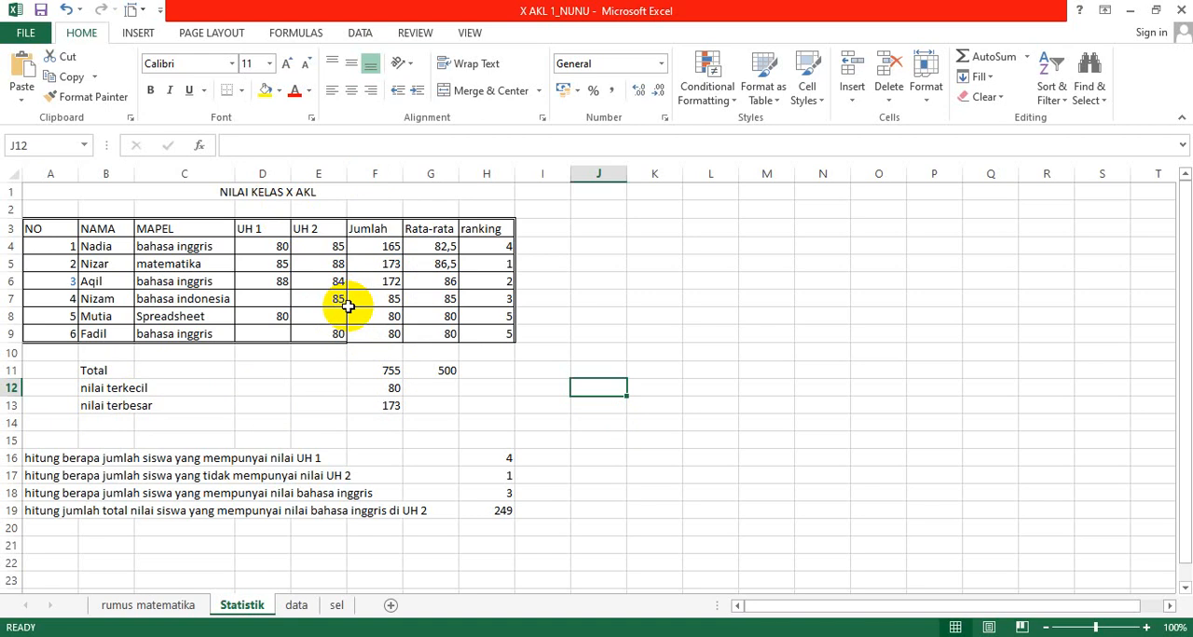
pyautogui.press('Left')
pyautogui.write('=')
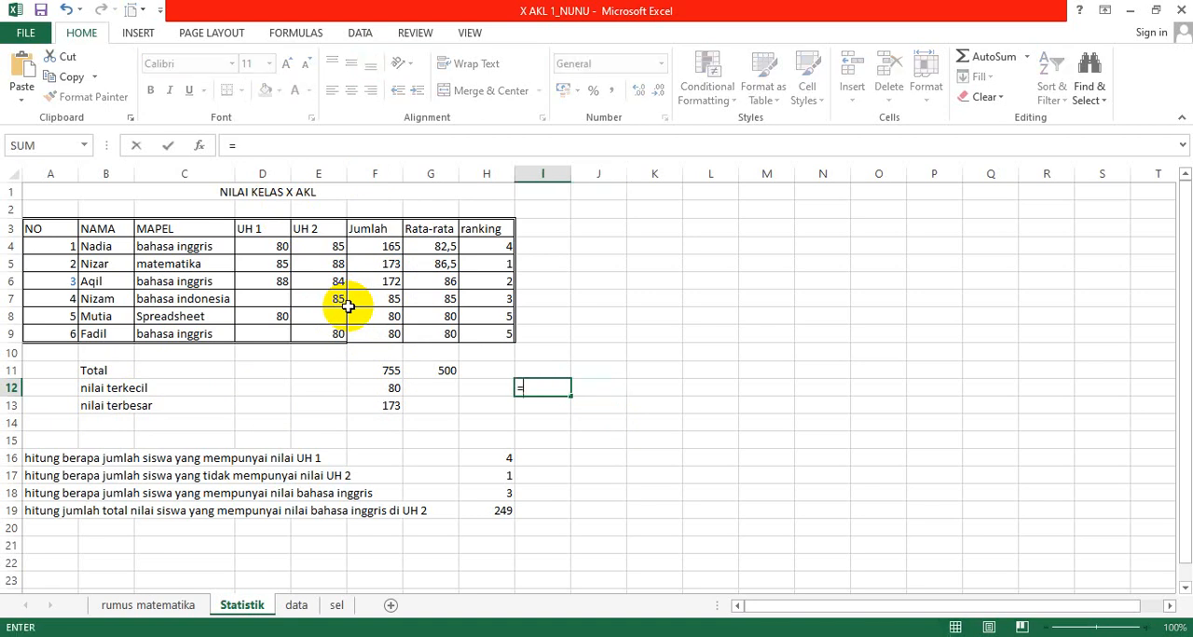
pyautogui.write('large(')
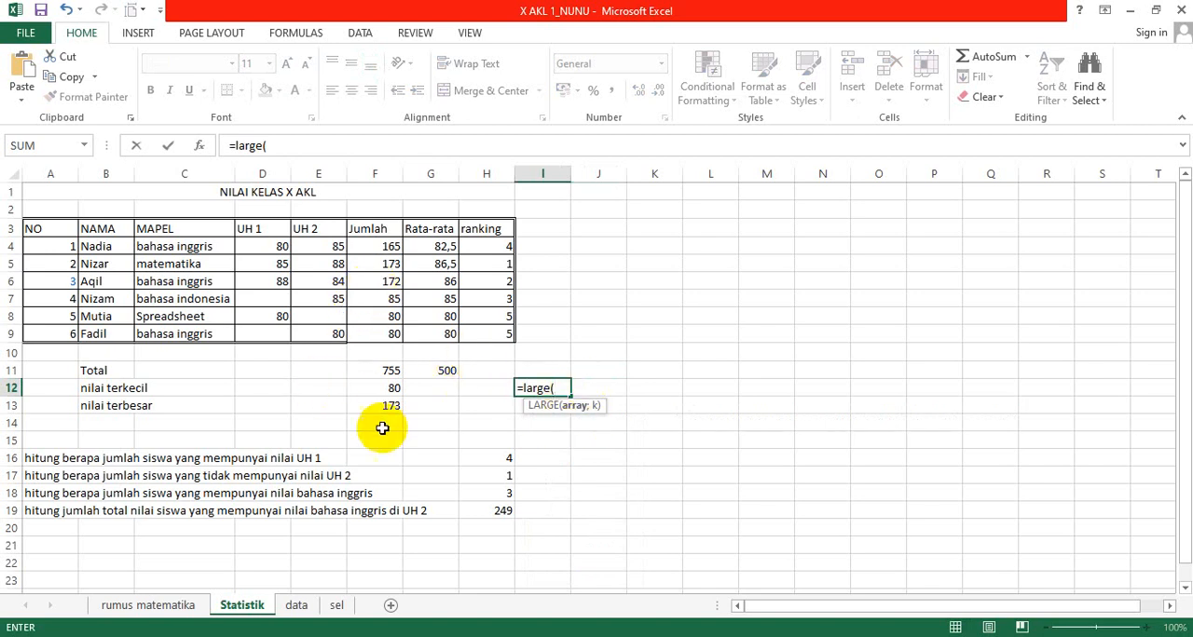
pyautogui.moveTo(384, 248); pyautogui.dragTo(384, 333)
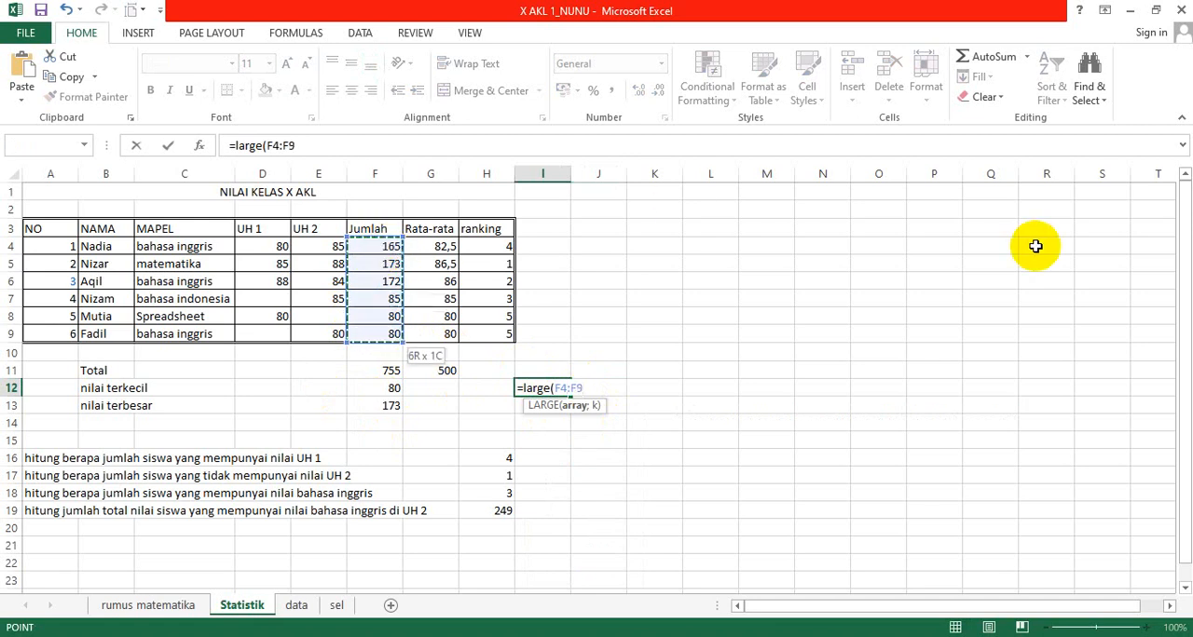
pyautogui.write(';')
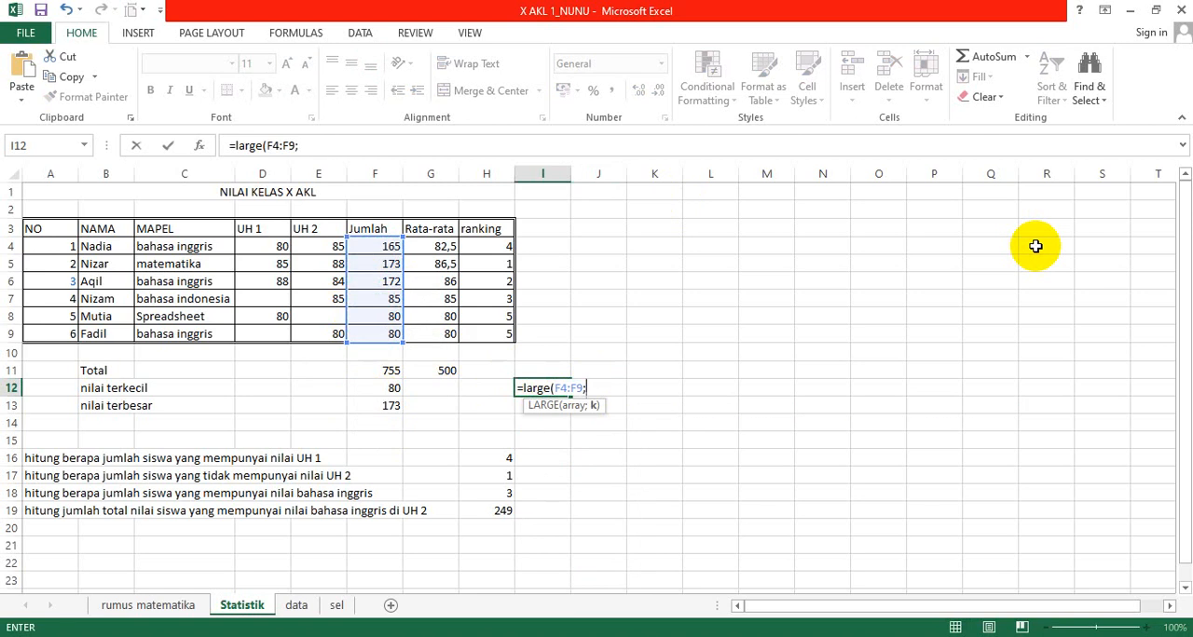
pyautogui.write('3)')
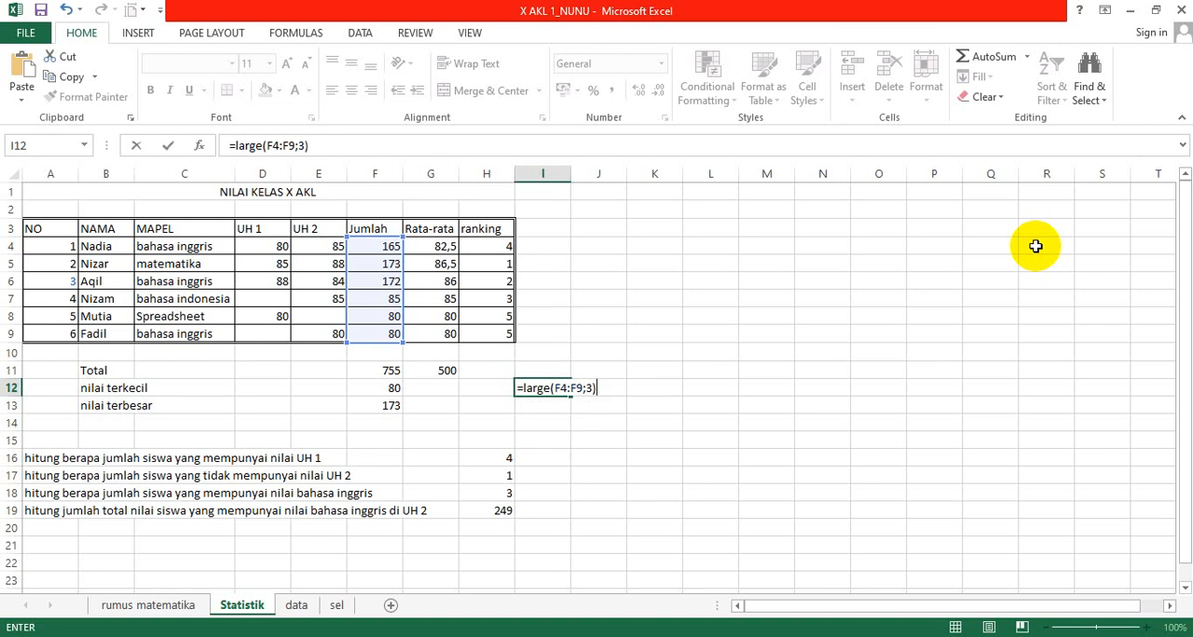
pyautogui.press('Return')
pyautogui.press('Up')
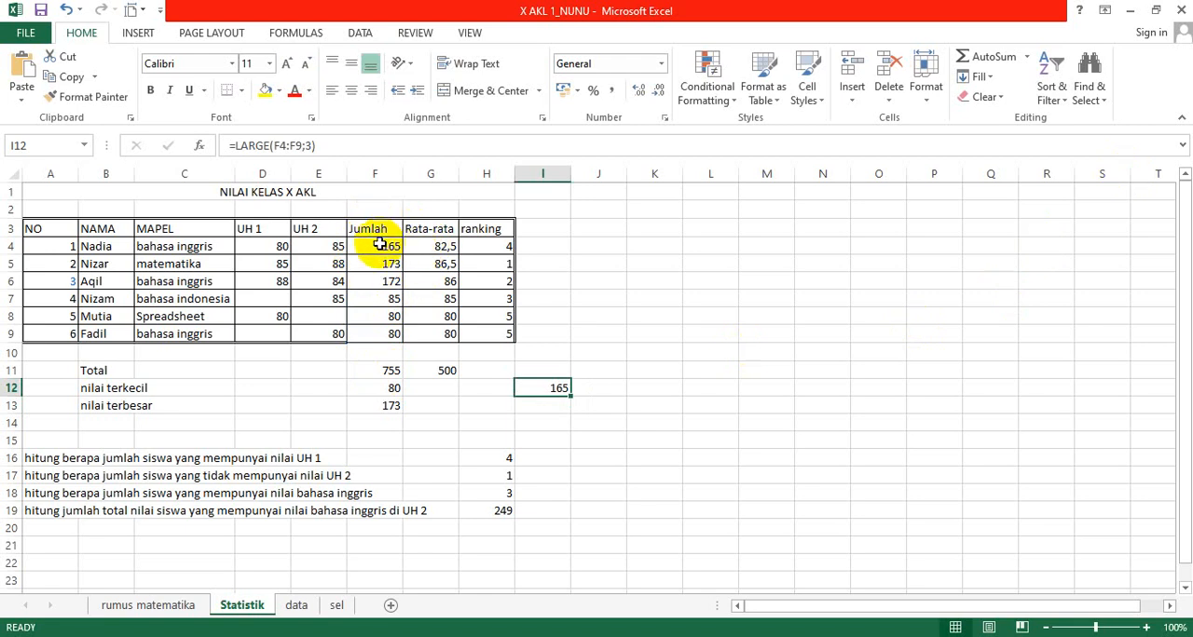
# Step: Compare the MAX formula in F13 with the LARGE formula in I12
pyautogui.click(381, 402)
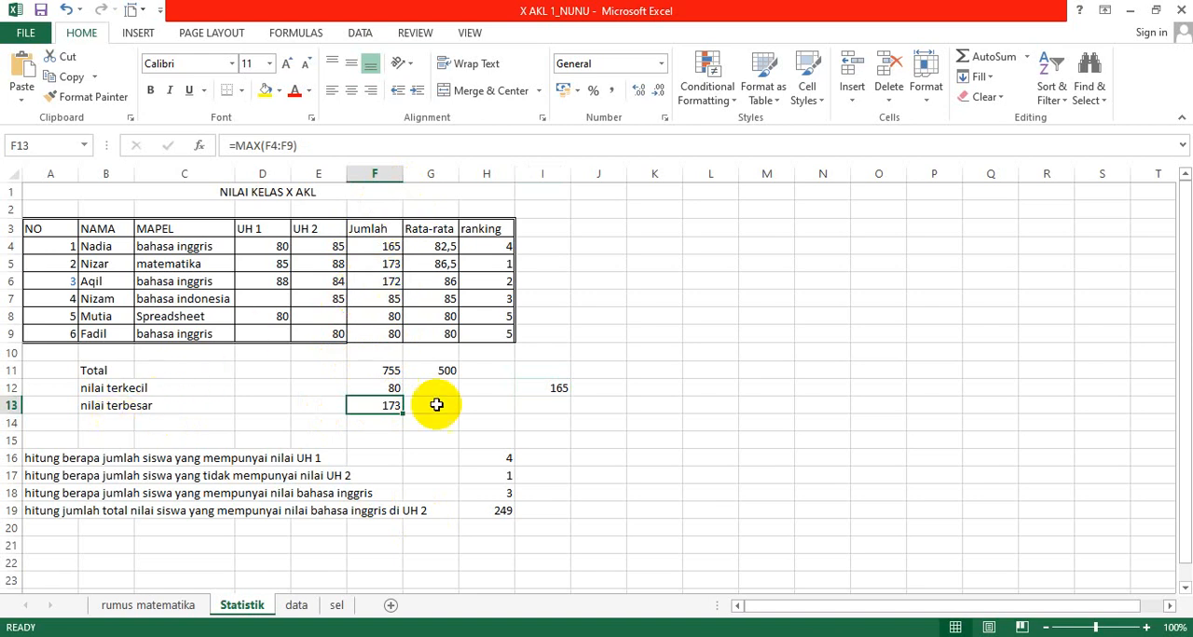
pyautogui.click(556, 395)
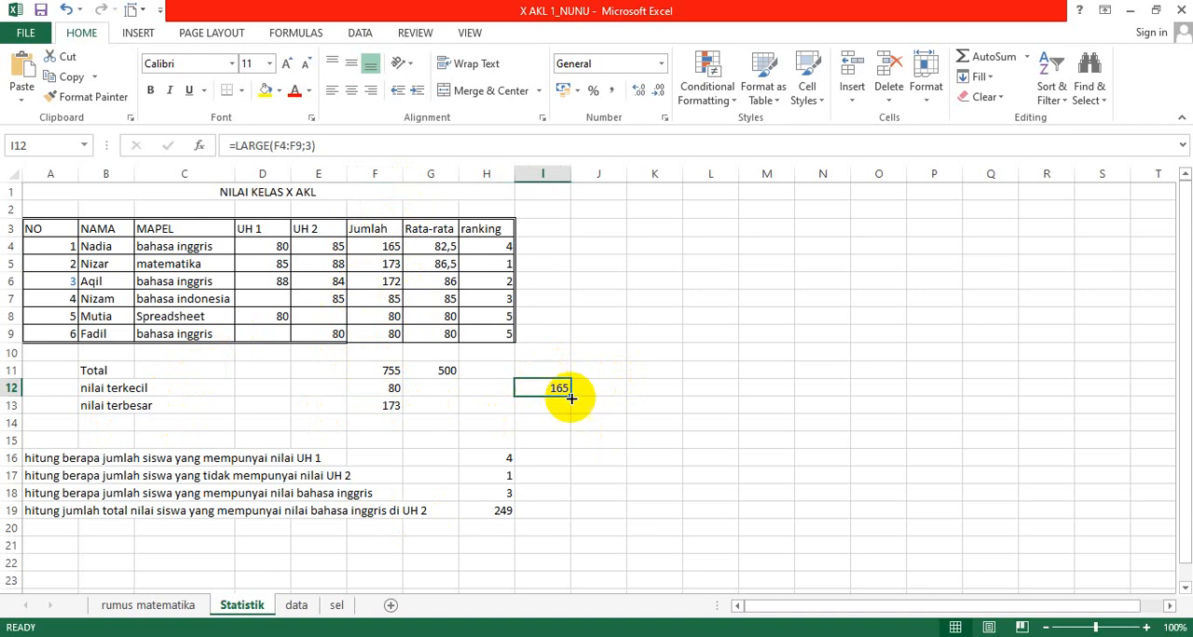
pyautogui.click(375, 408)
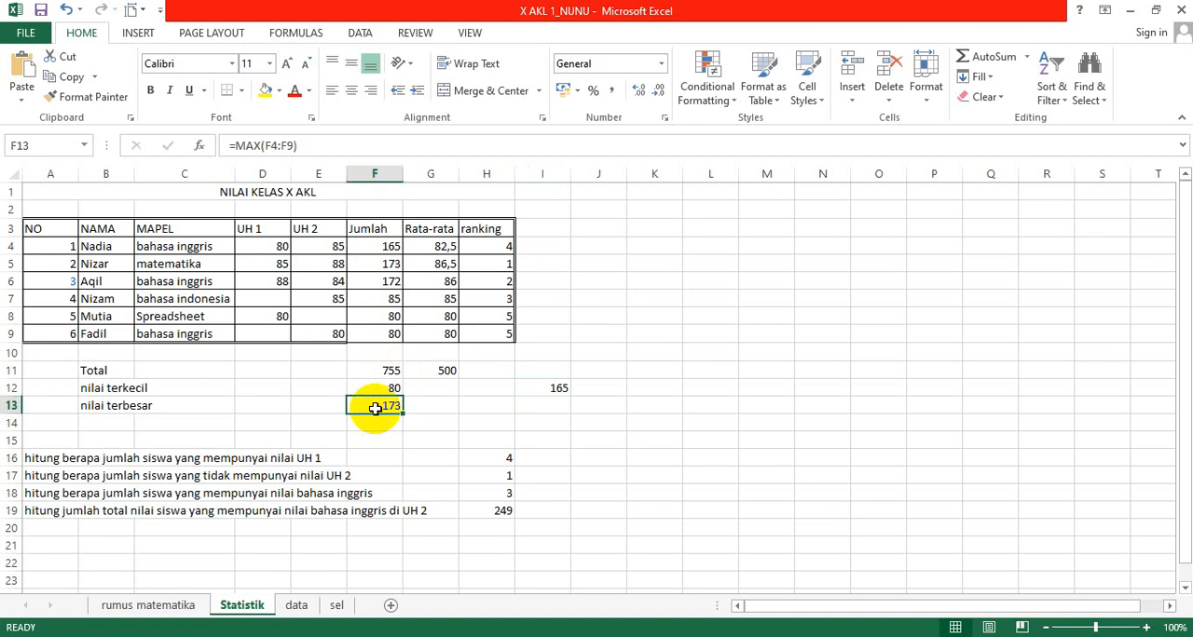
pyautogui.click(561, 407)
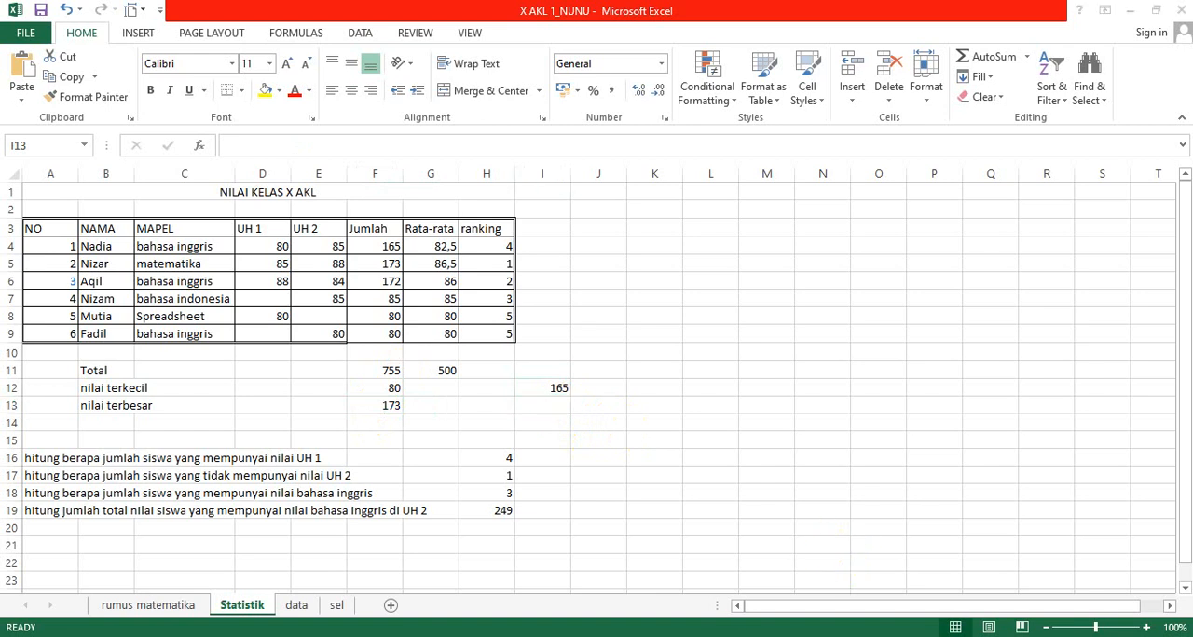
# Step: Switch to the Word document MODUL fungsi statistik and review its descriptions of the LARGE, MEDIAN and MODE functions
pyautogui.hotkey('alt', 'Tab')
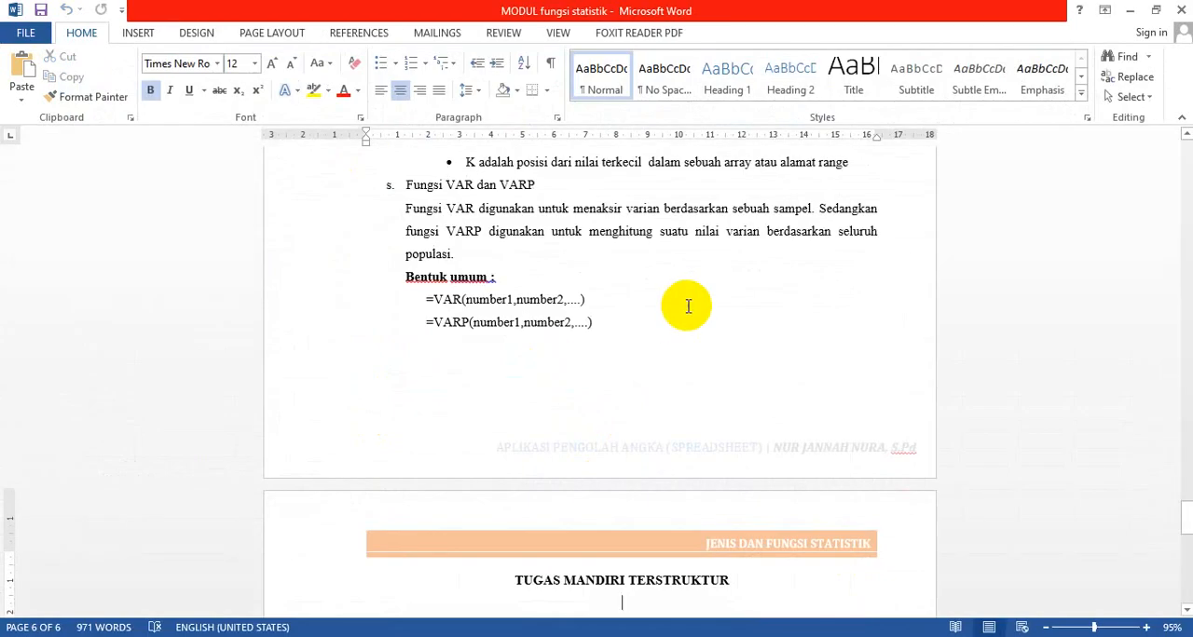
pyautogui.scroll(8, 686, 305)
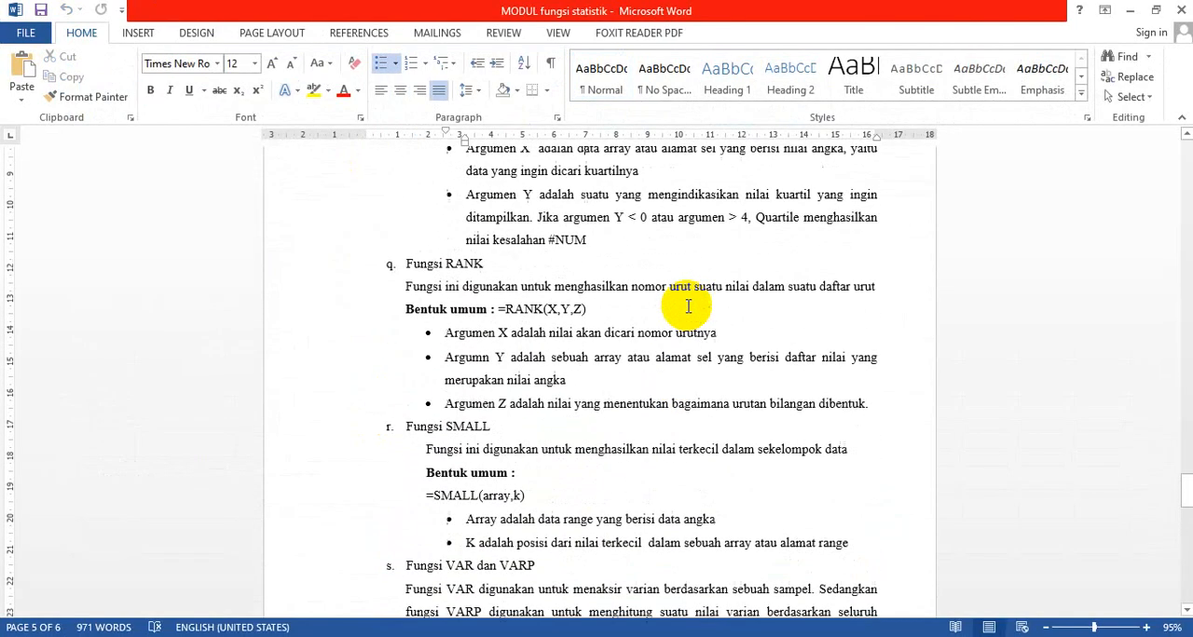
pyautogui.scroll(9, 687, 307)
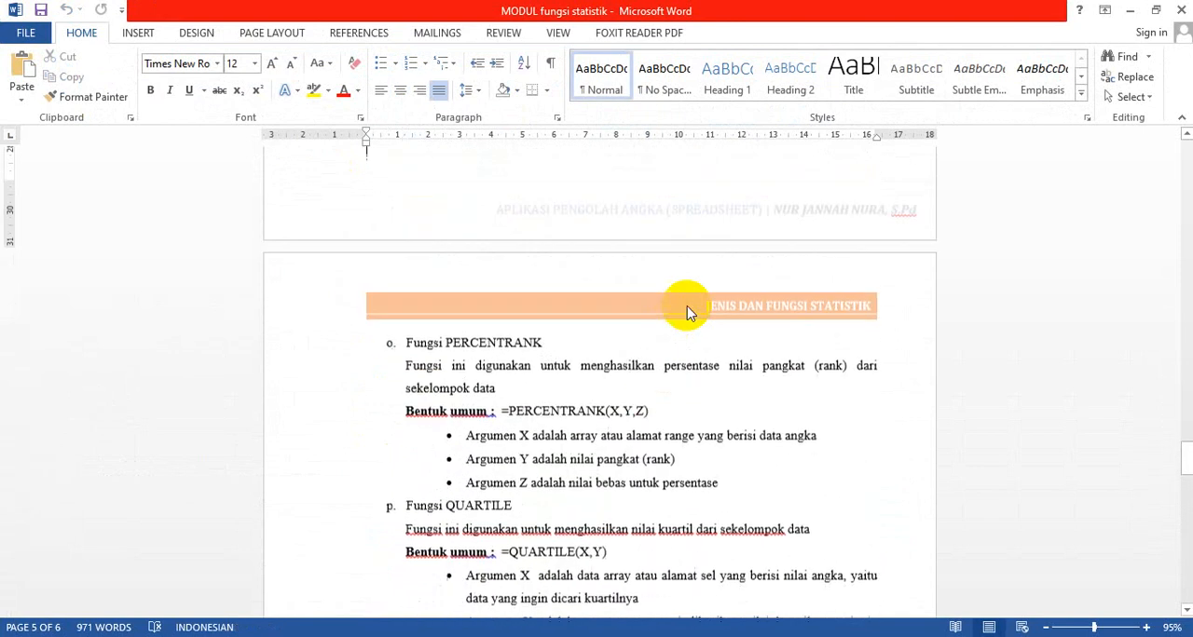
pyautogui.scroll(17, 686, 310)
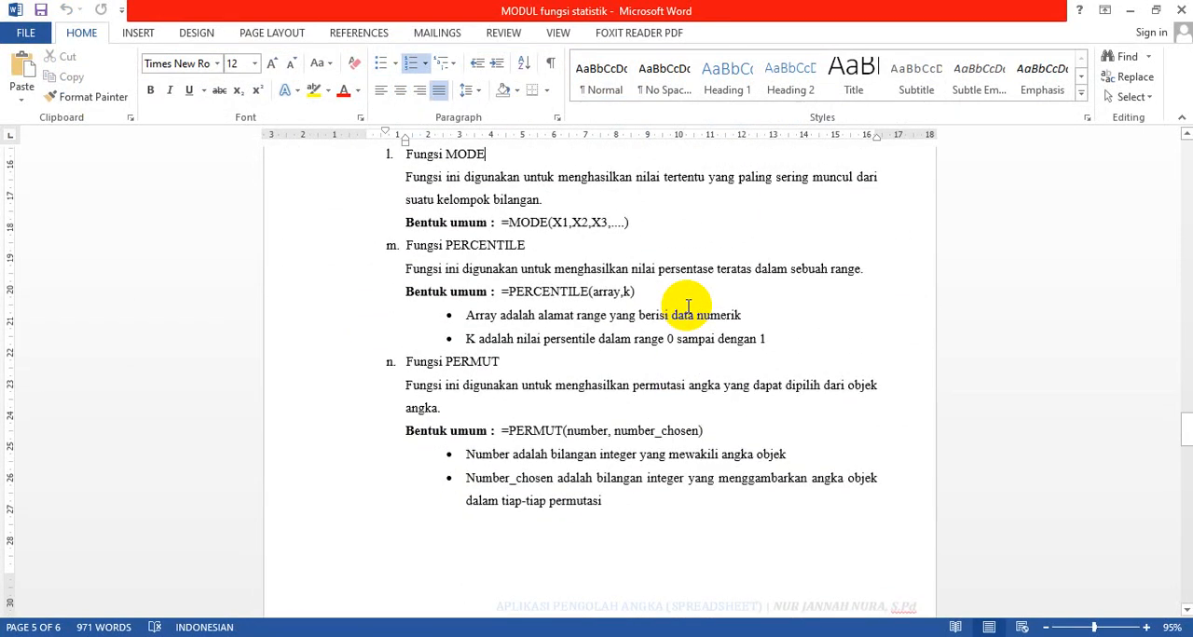
pyautogui.press('Up')
pyautogui.press('Down')
pyautogui.press('Down')
pyautogui.press('Down')
pyautogui.press('Down')
pyautogui.press('Down')
pyautogui.press('Down')
pyautogui.press('Down')
pyautogui.press('Down')
pyautogui.press('Down')
pyautogui.press('Down')
pyautogui.press('Down')
pyautogui.press('Down')
pyautogui.press('Down')
pyautogui.press('Down')
pyautogui.press('Down')
pyautogui.press('Down')
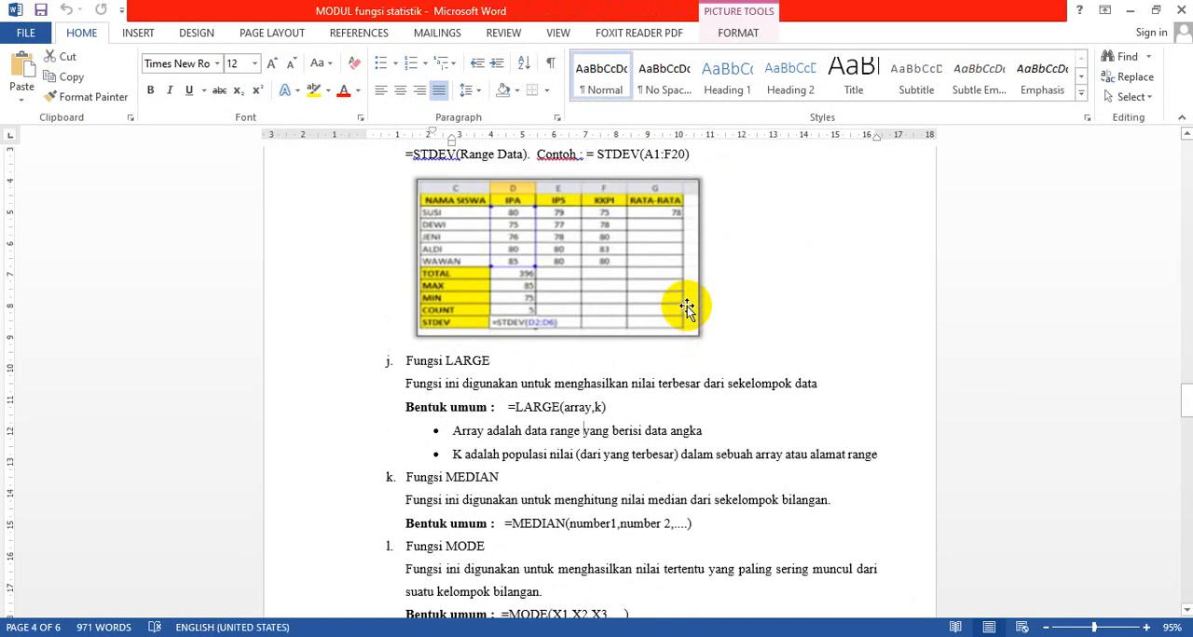
pyautogui.press('Up')
pyautogui.press('Up')
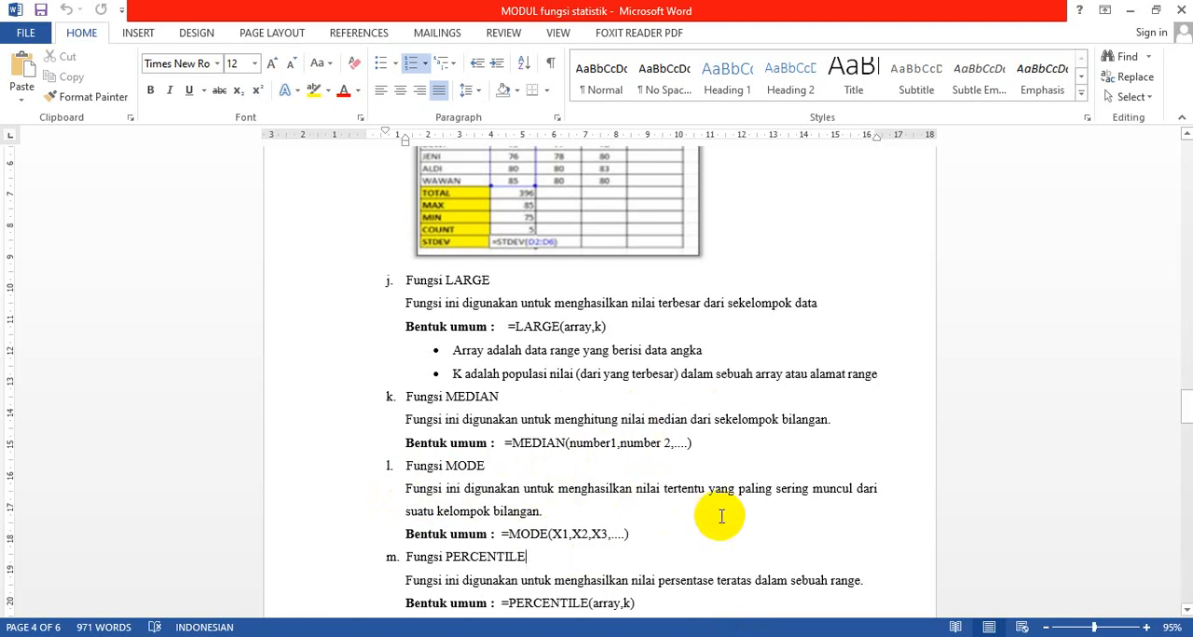
# Step: Switch back to the Excel grade workbook and find the most frequent UH 1 and UH 2 score in I14 with =MODE(D4:E9)
pyautogui.click(997, 559)
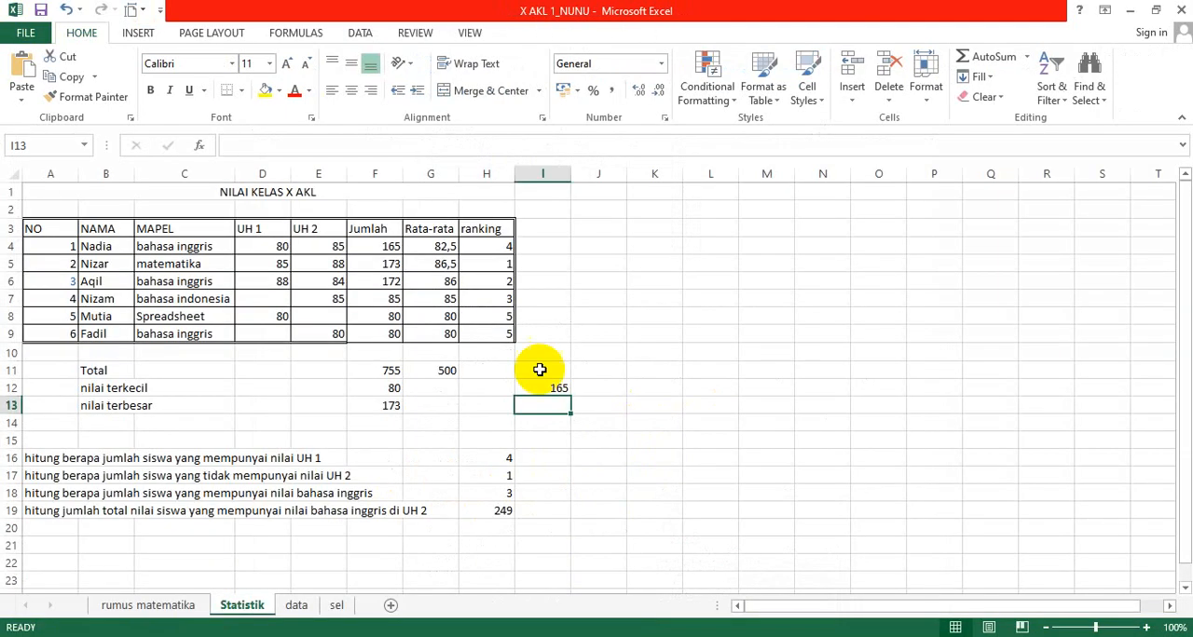
pyautogui.click(557, 434)
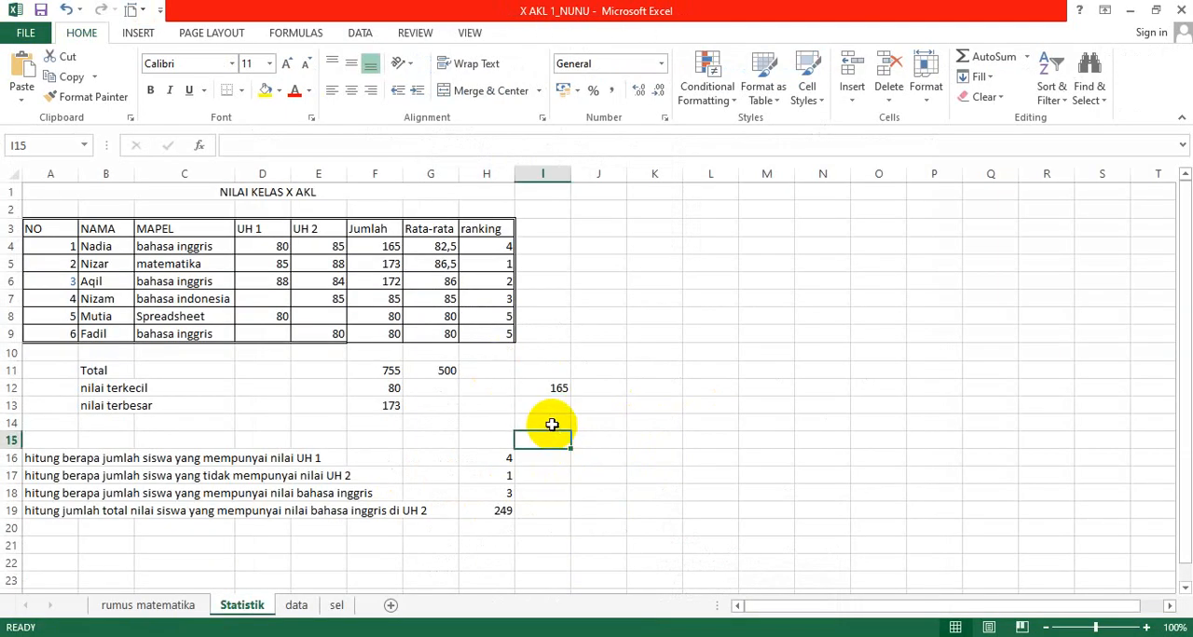
pyautogui.click(551, 424)
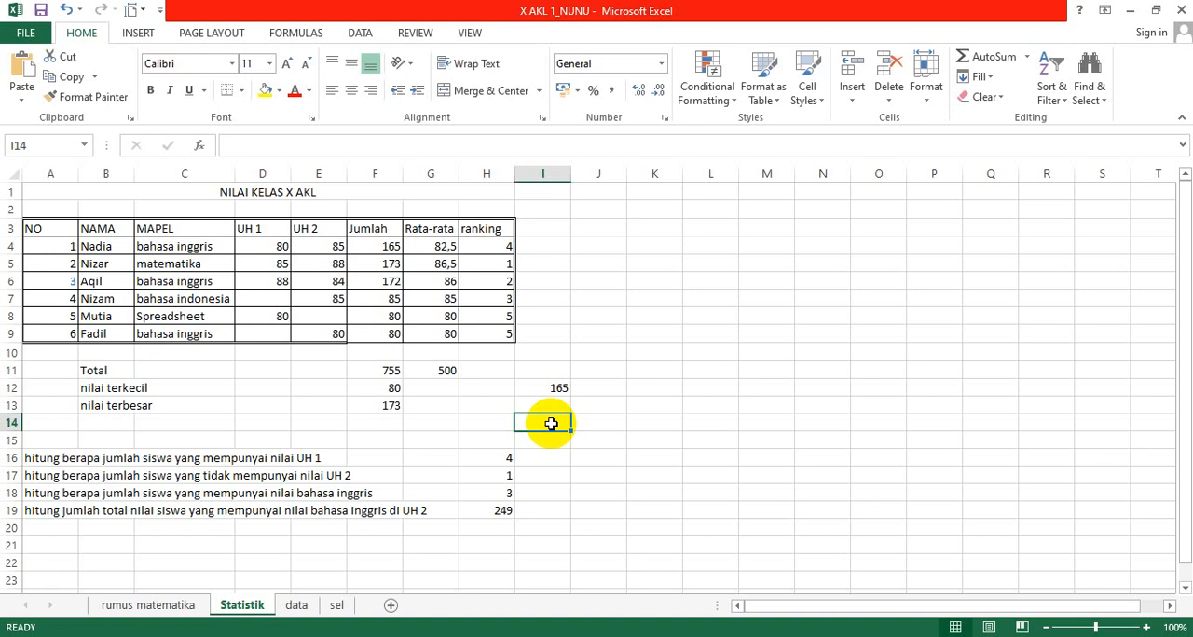
pyautogui.write('=')
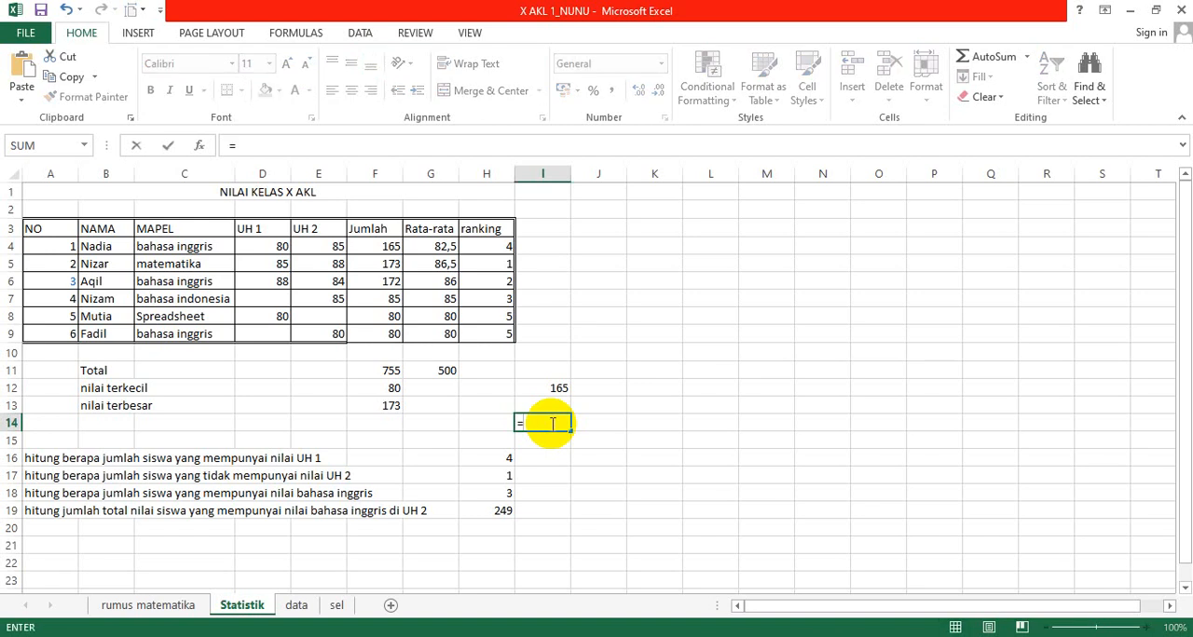
pyautogui.write('mo')
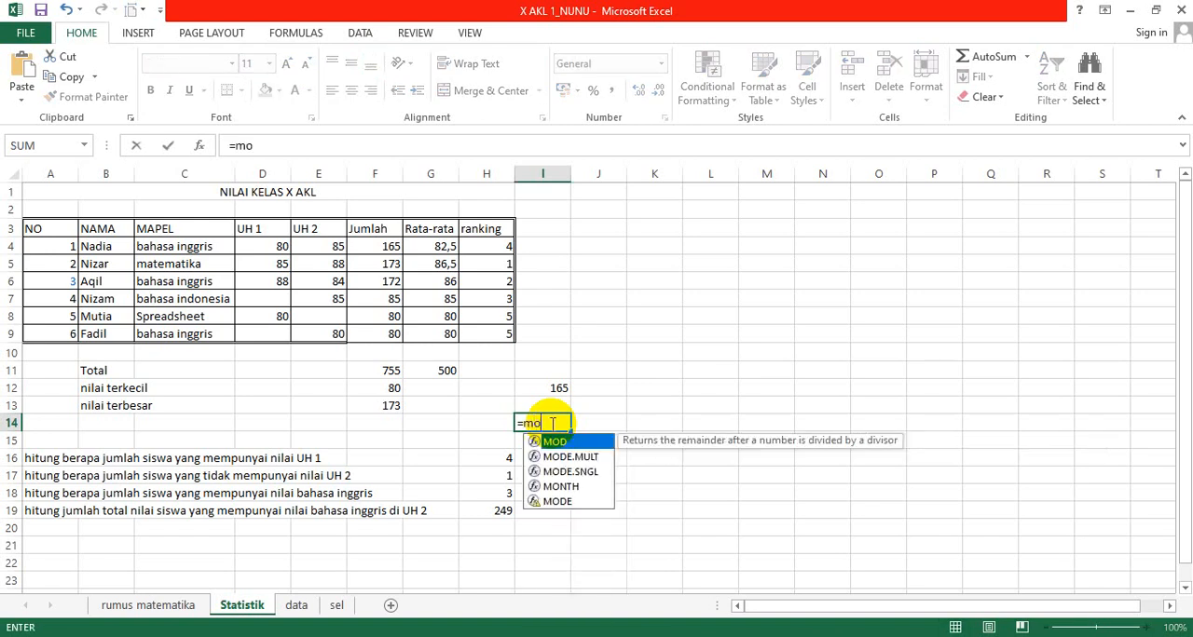
pyautogui.write('de(')
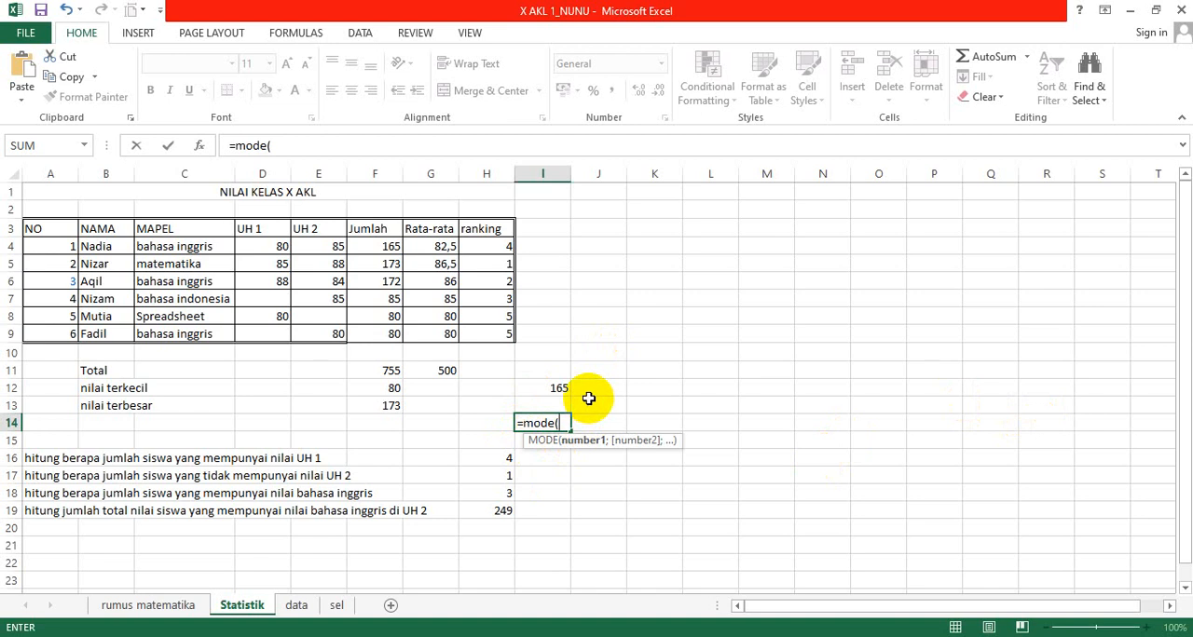
pyautogui.click(364, 245)
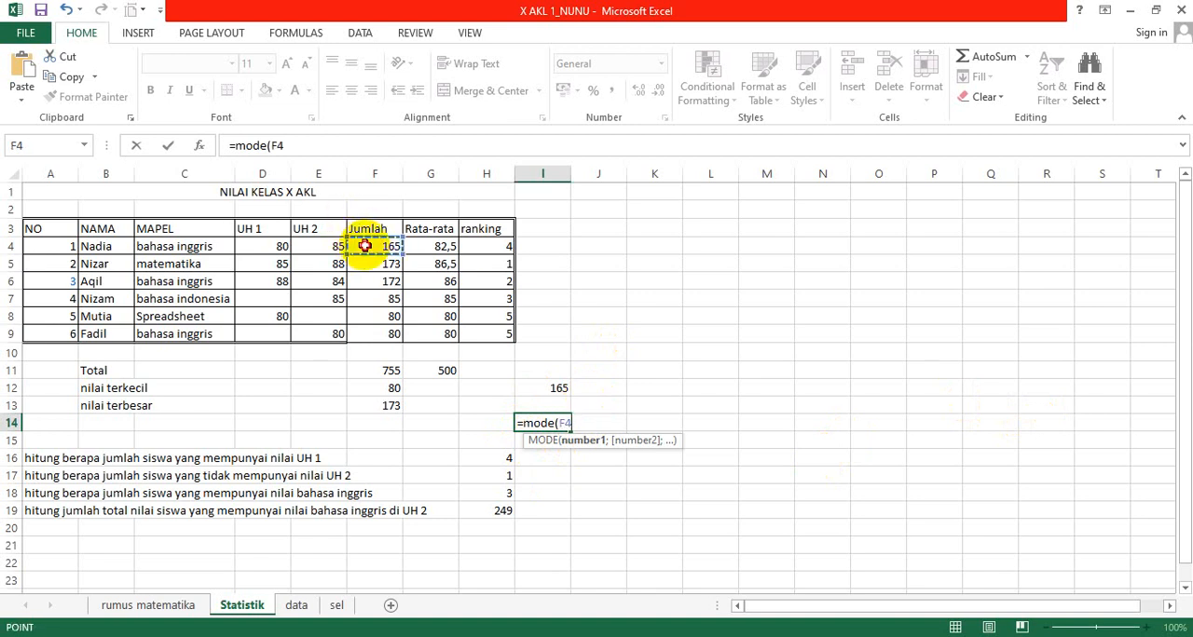
pyautogui.click(258, 247)
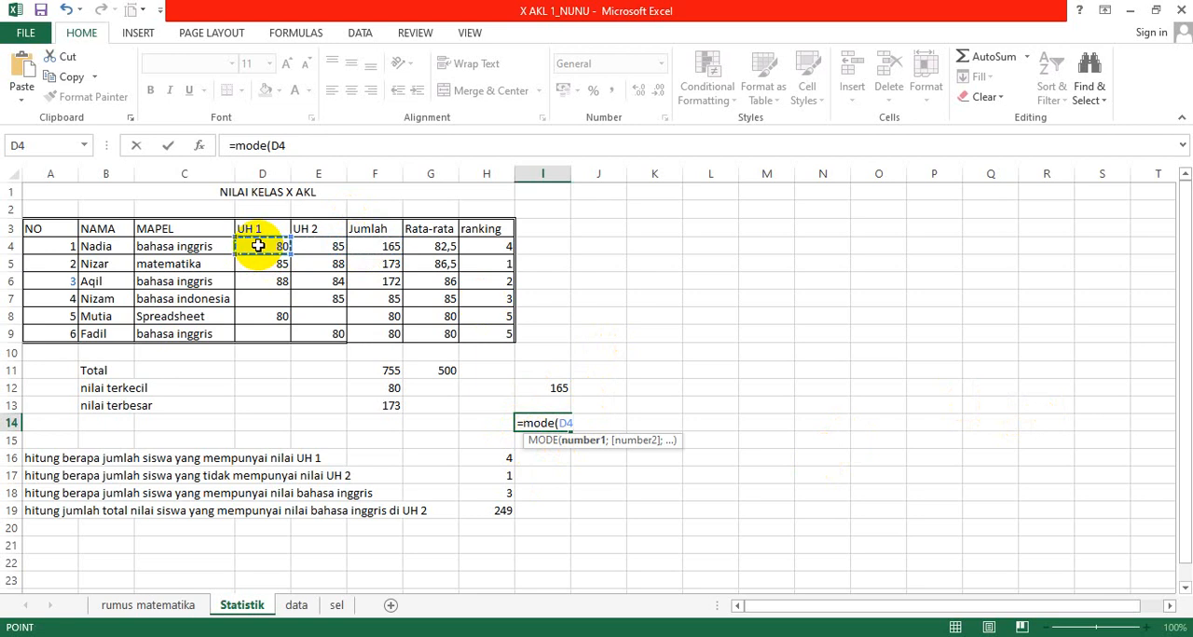
pyautogui.hotkey('shift', 'Down')
pyautogui.hotkey('shift', 'Down')
pyautogui.hotkey('shift', 'Down')
pyautogui.hotkey('shift', 'Down')
pyautogui.hotkey('shift', 'Down')
pyautogui.hotkey('shift', 'Right')
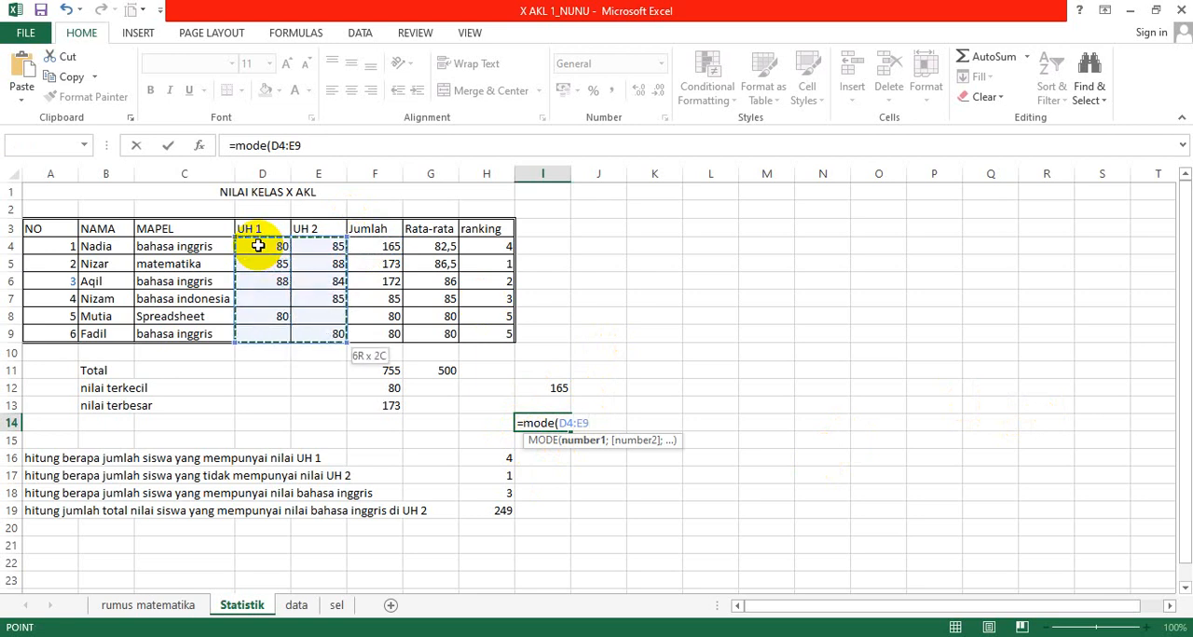
pyautogui.write(')')
pyautogui.press('Return')
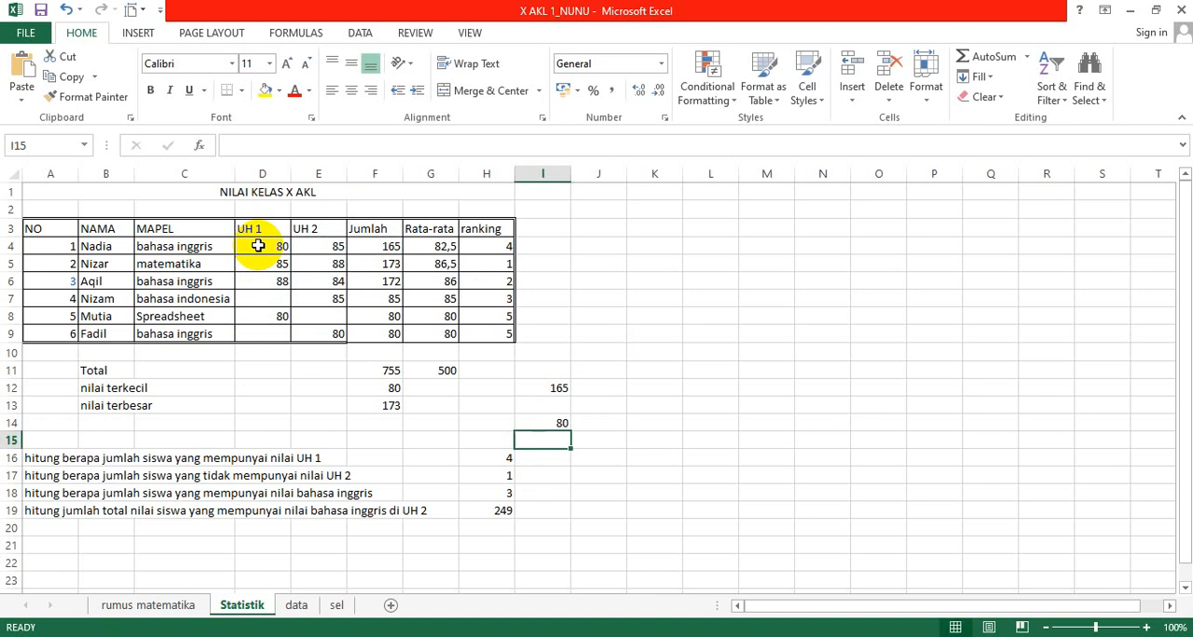
pyautogui.press('Up')
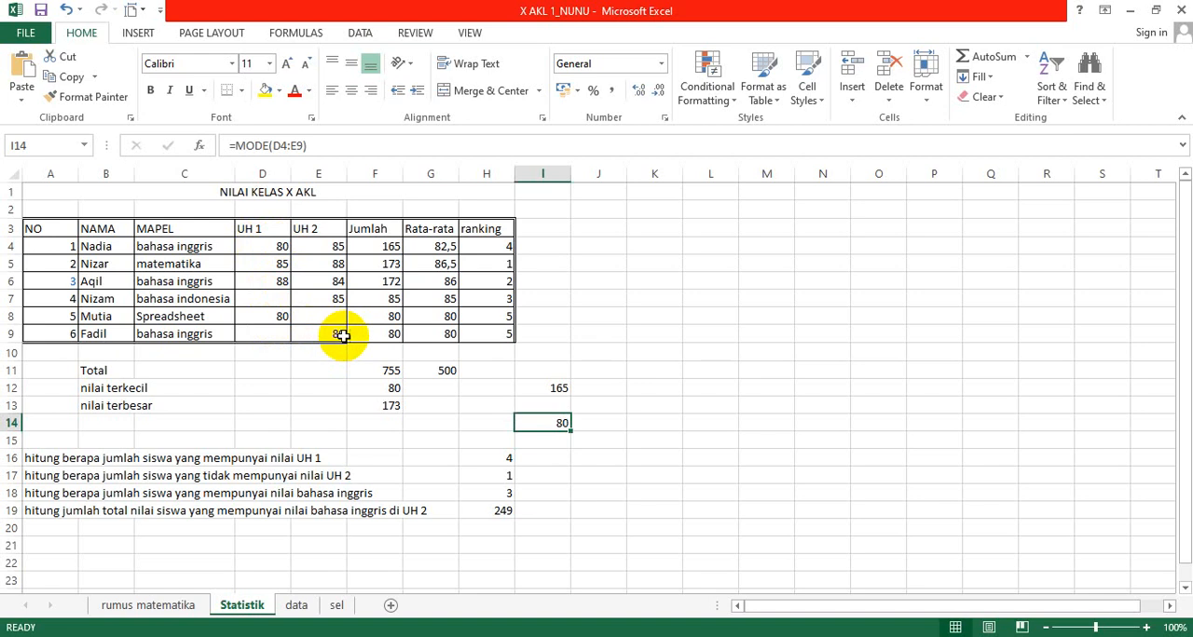
# Step: Calculate the median of the Jumlah values in I15 with =MEDIAN(F4:F9)
pyautogui.click(539, 442)
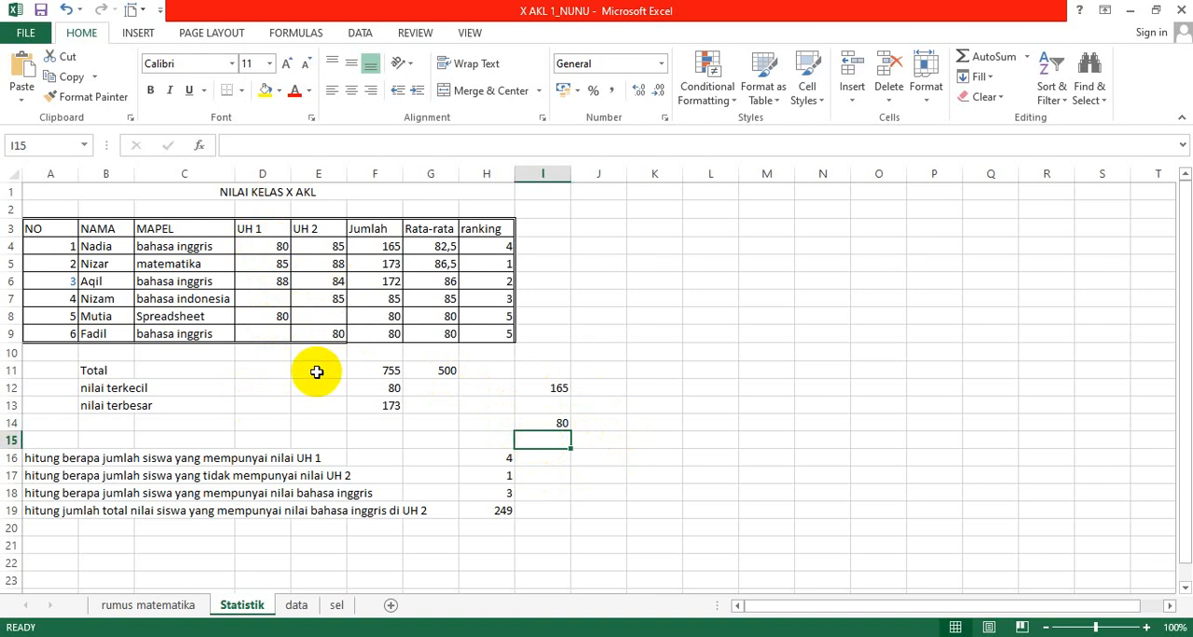
pyautogui.write('=')
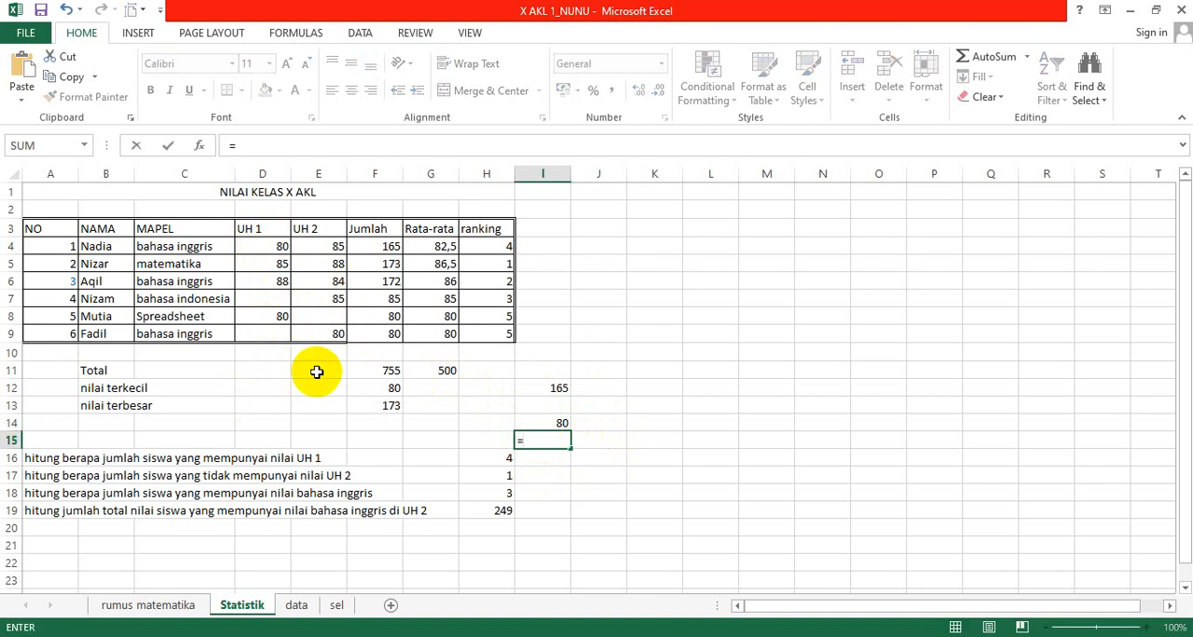
pyautogui.write('median')
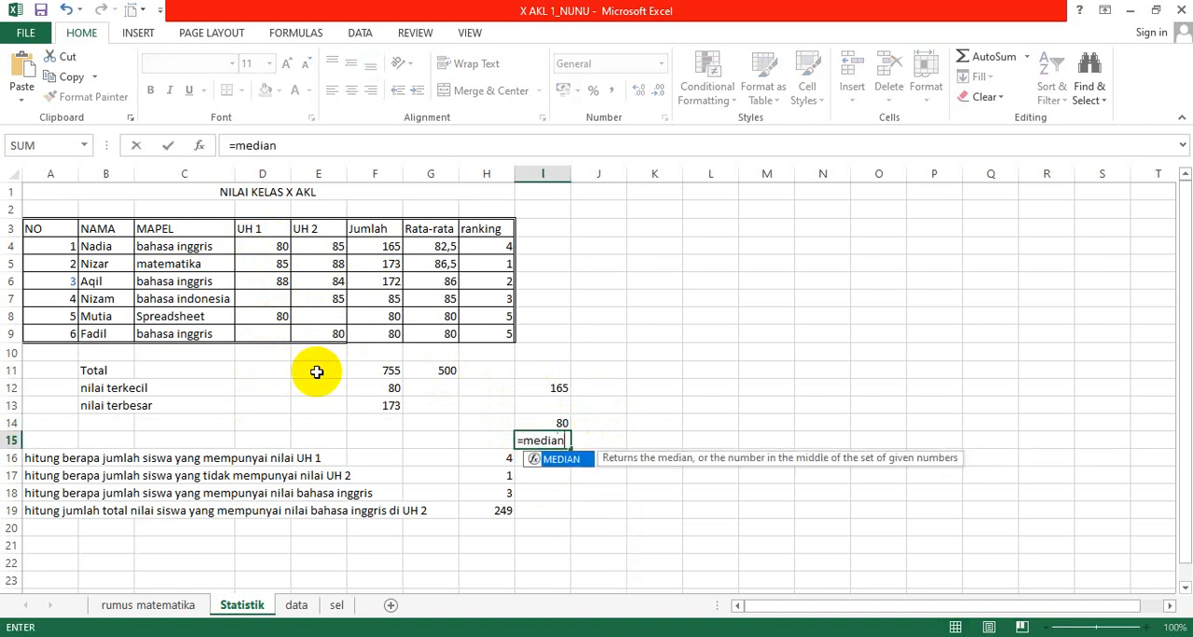
pyautogui.write('(')
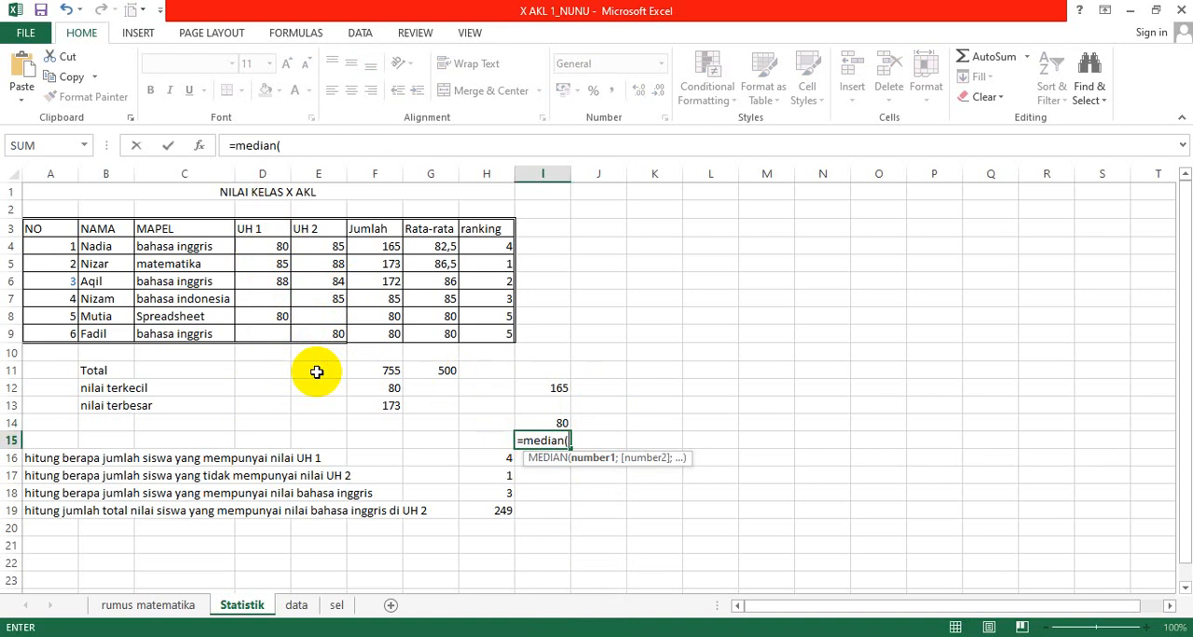
pyautogui.click(375, 246)
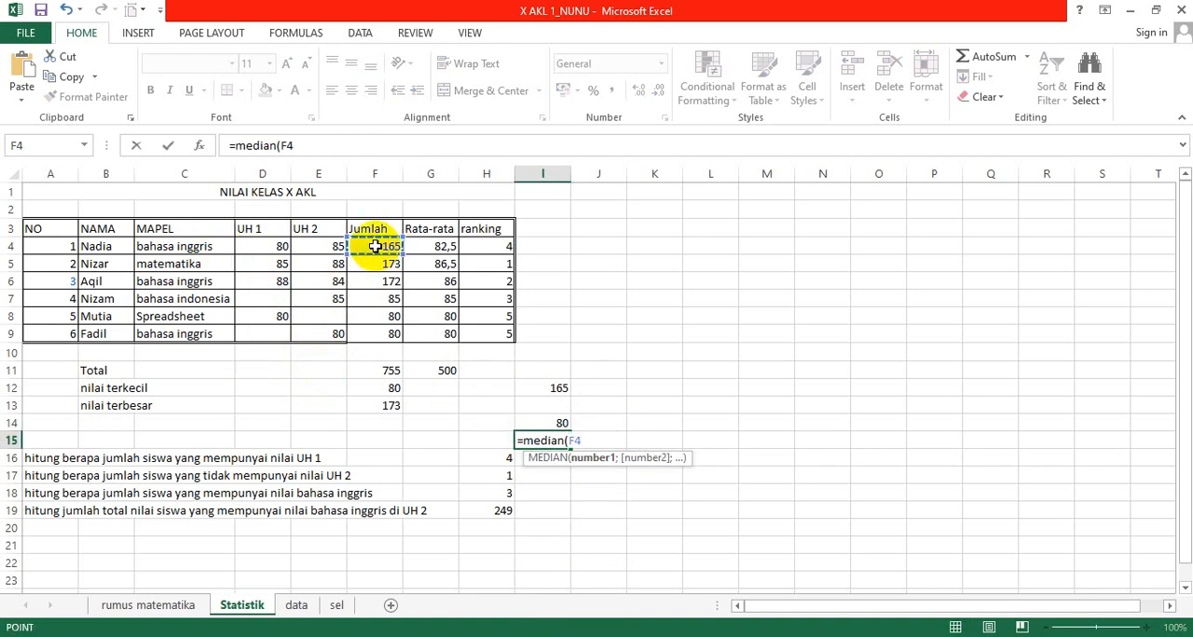
pyautogui.hotkey('shift', 'Down')
pyautogui.hotkey('shift', 'Down')
pyautogui.hotkey('shift', 'Down')
pyautogui.hotkey('shift', 'Down')
pyautogui.hotkey('shift', 'Down')
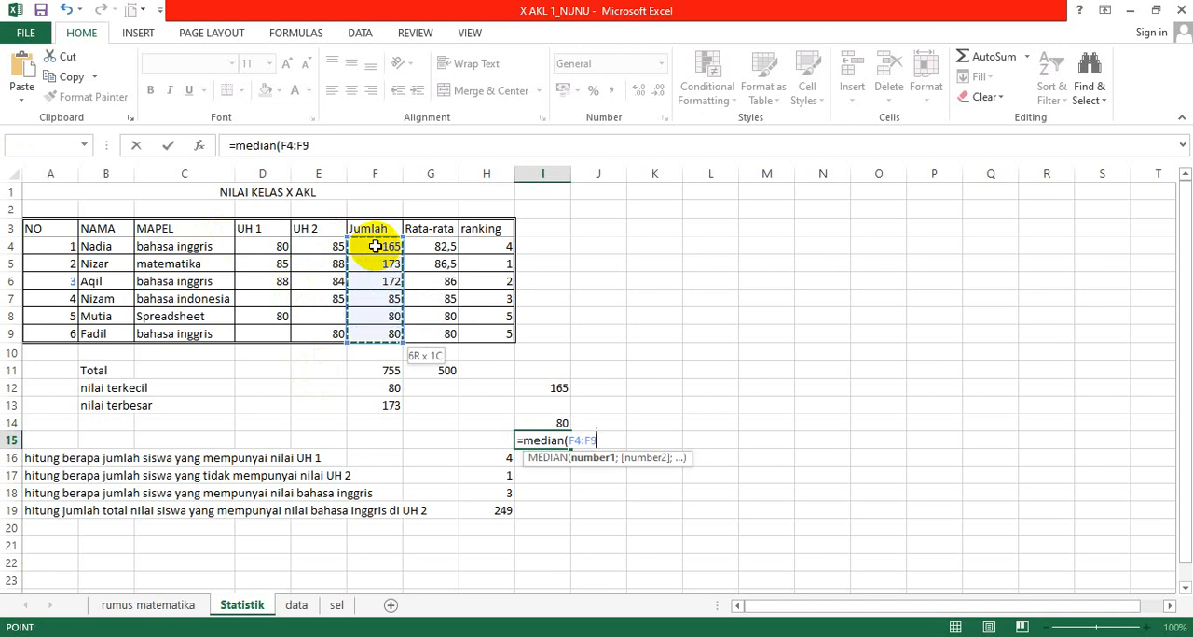
pyautogui.write(')')
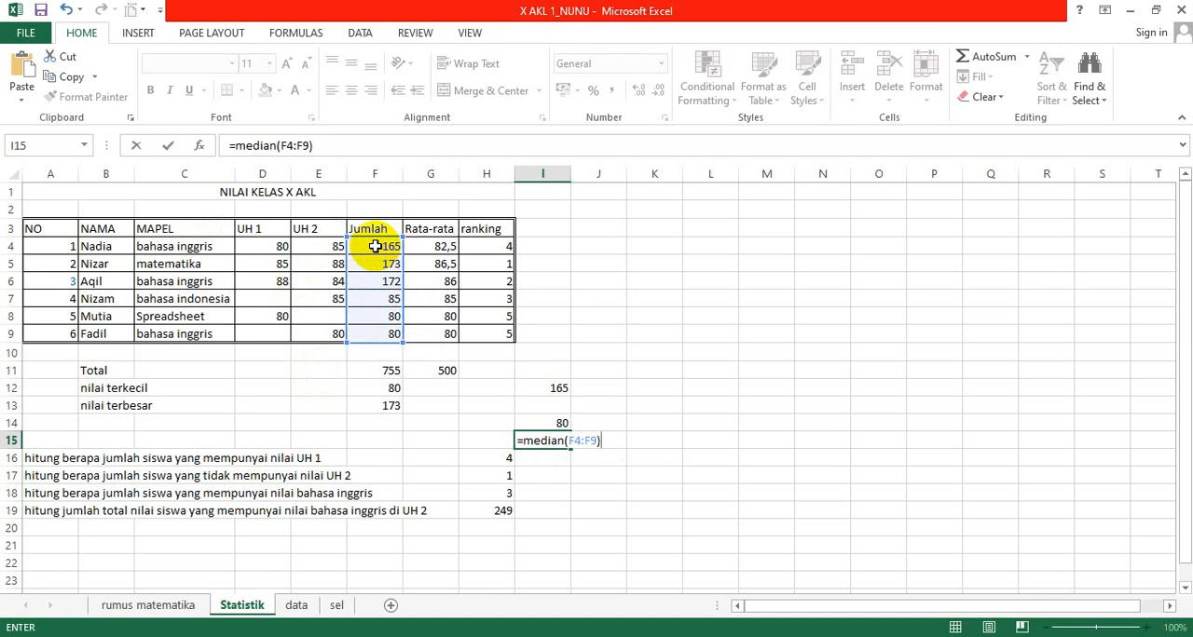
pyautogui.press('Return')
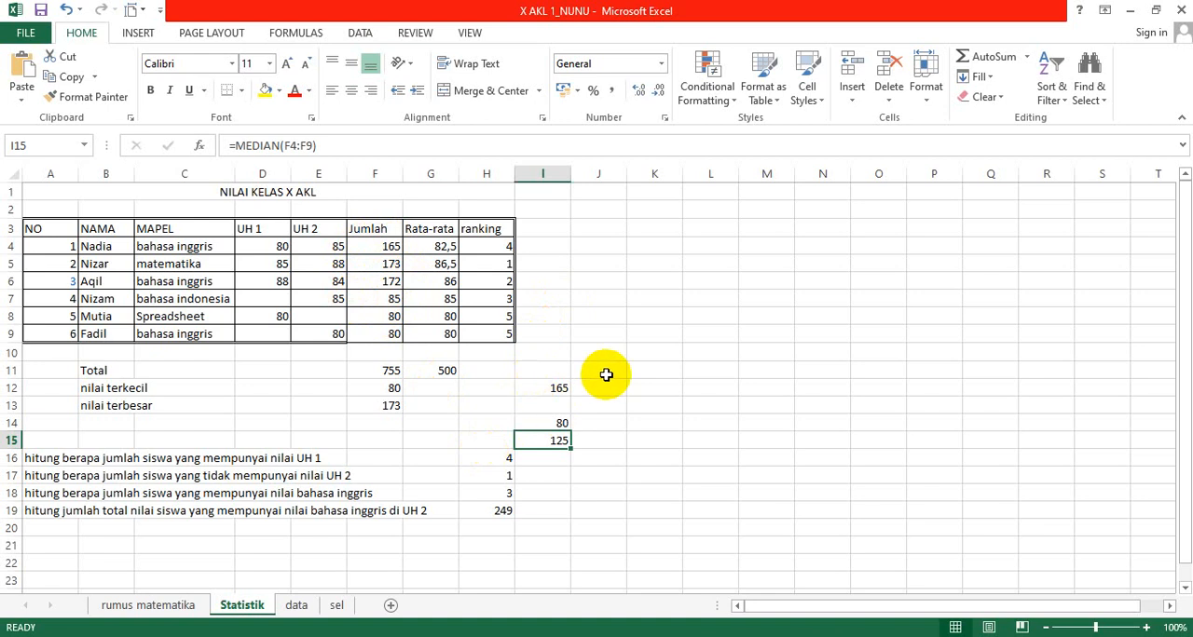
# Step: Verify the median by entering =(F7+F4)/2 in J15 and compare it with the MEDIAN formula in I15
pyautogui.click(622, 444)
pyautogui.write('=')
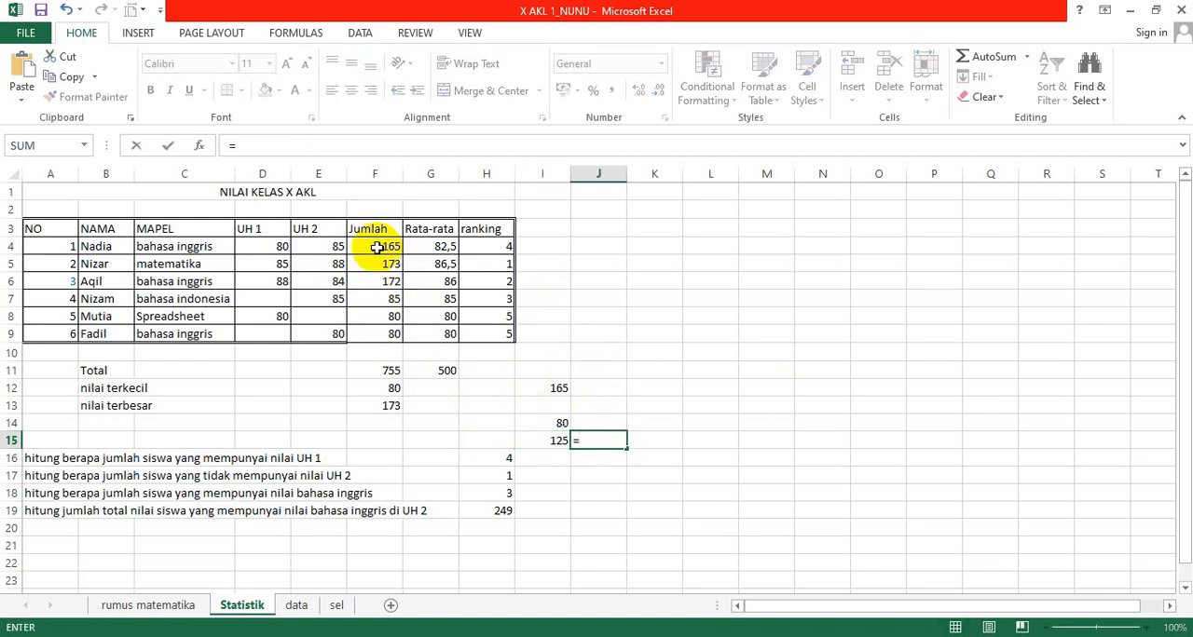
pyautogui.click(377, 301)
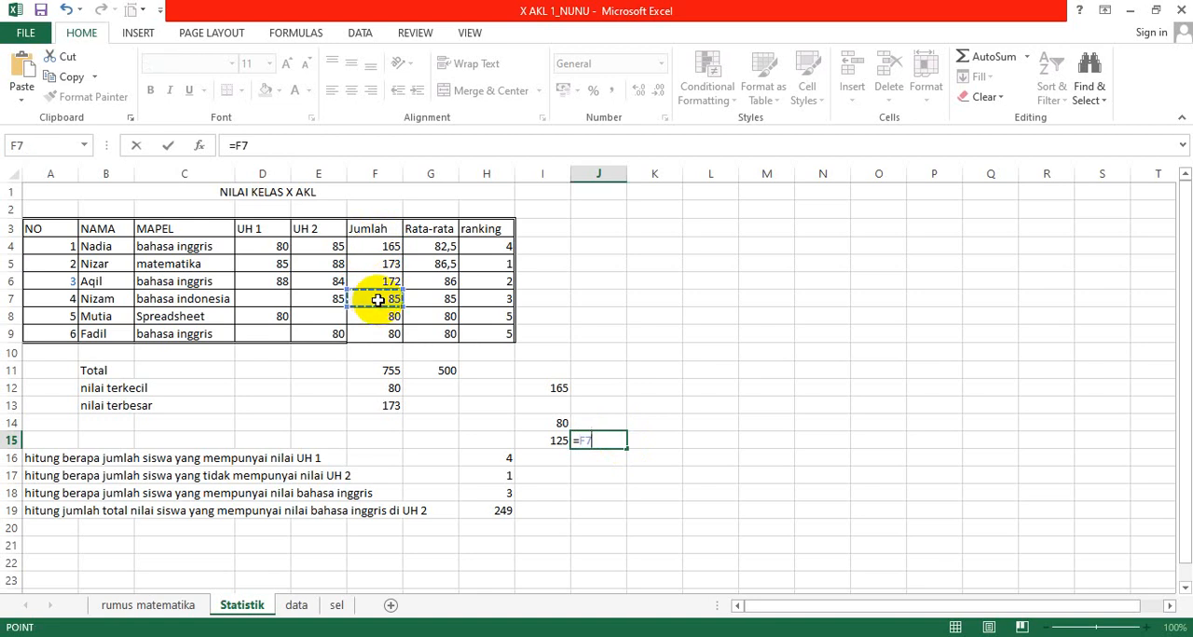
pyautogui.write('+')
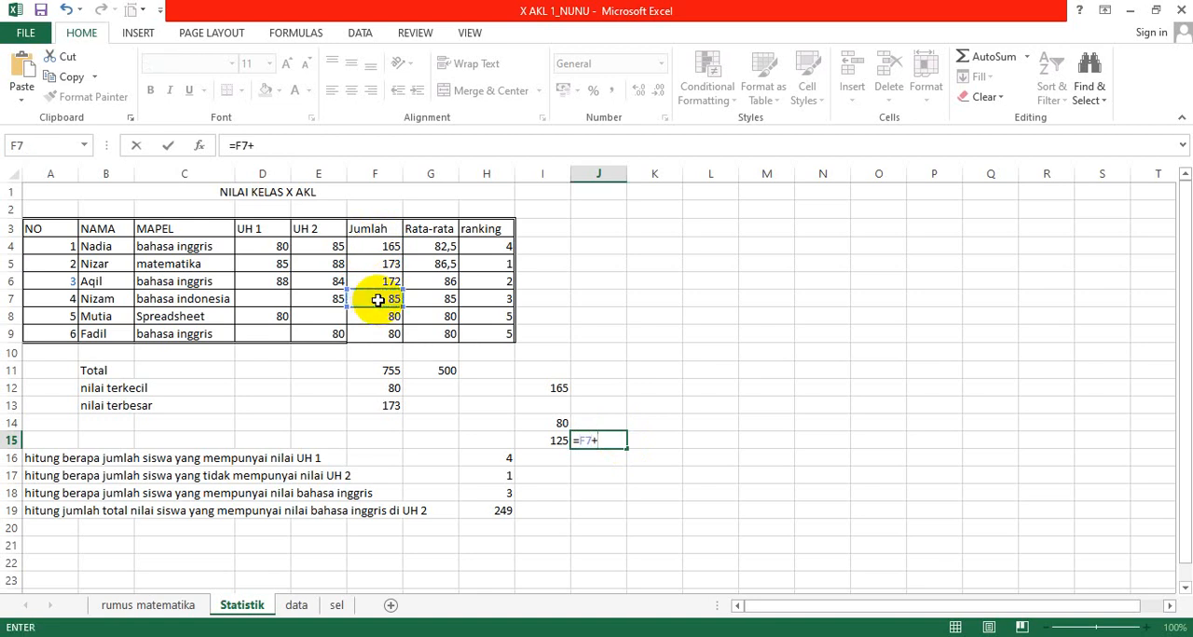
pyautogui.click(373, 246)
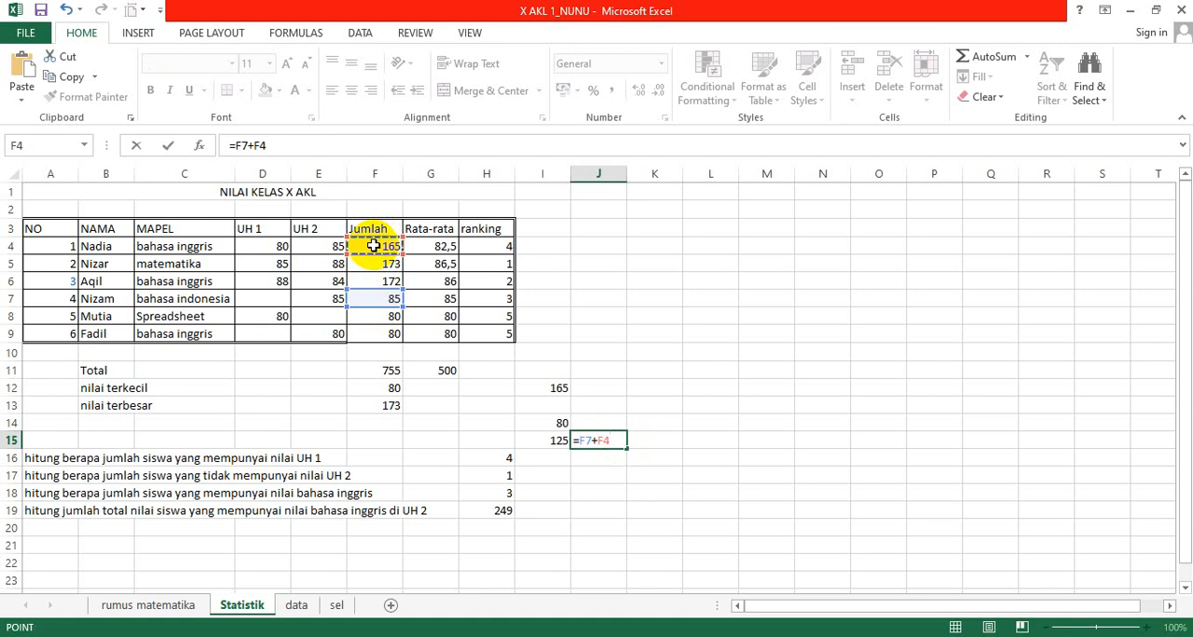
pyautogui.write(')')
pyautogui.click(234, 145)
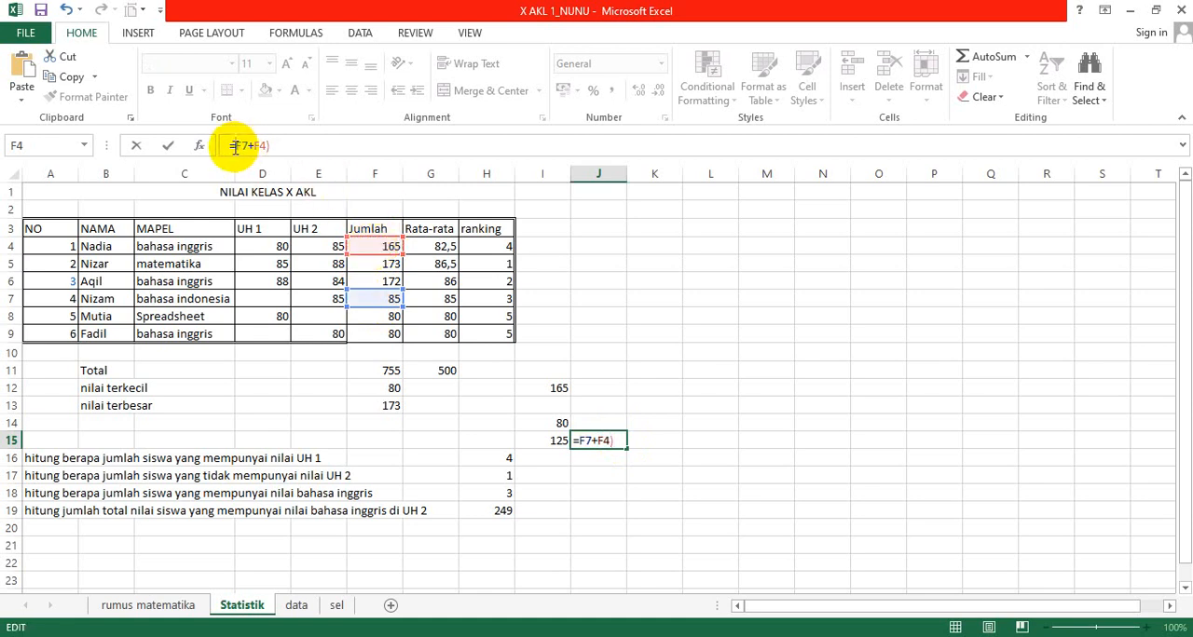
pyautogui.write('(')
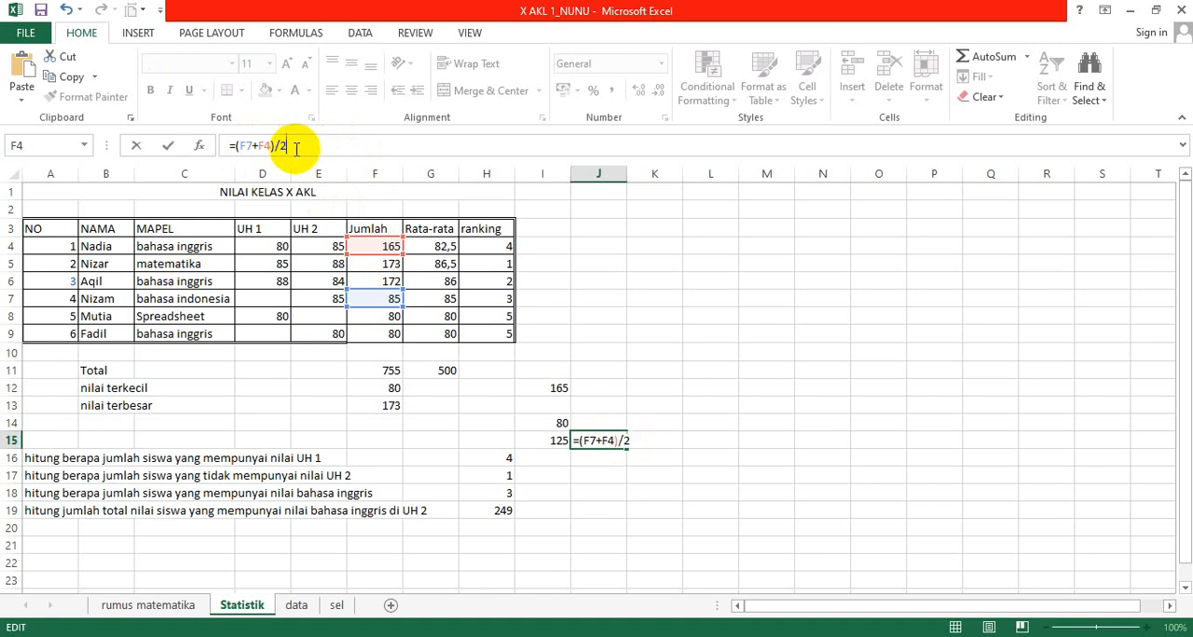
pyautogui.press('Return')
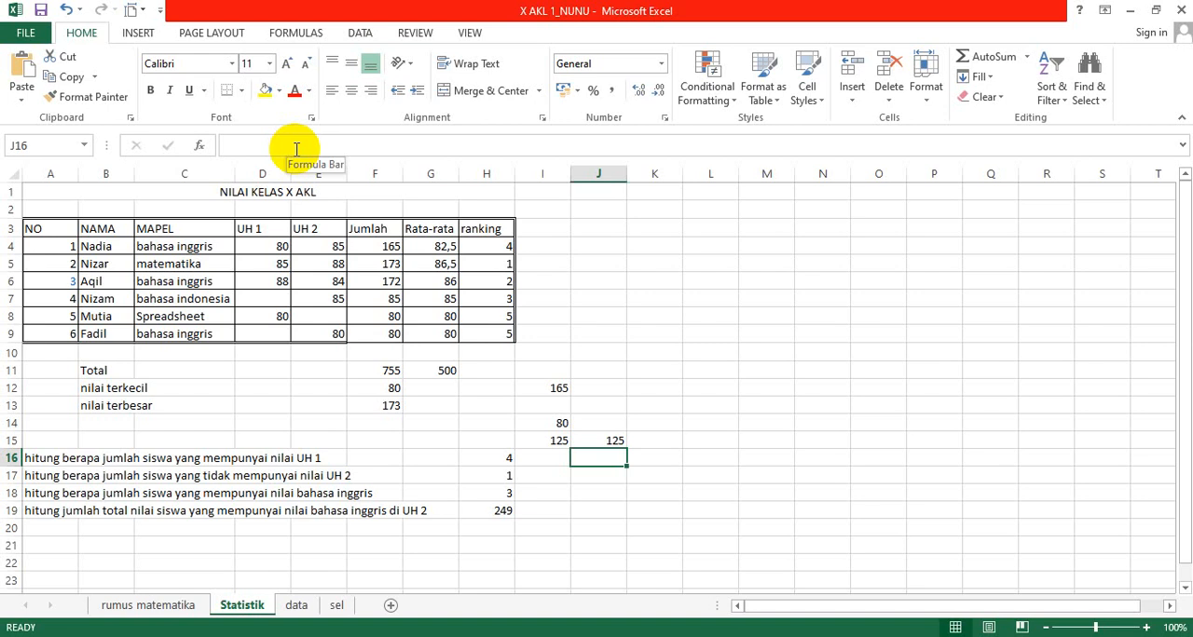
pyautogui.press('Up')
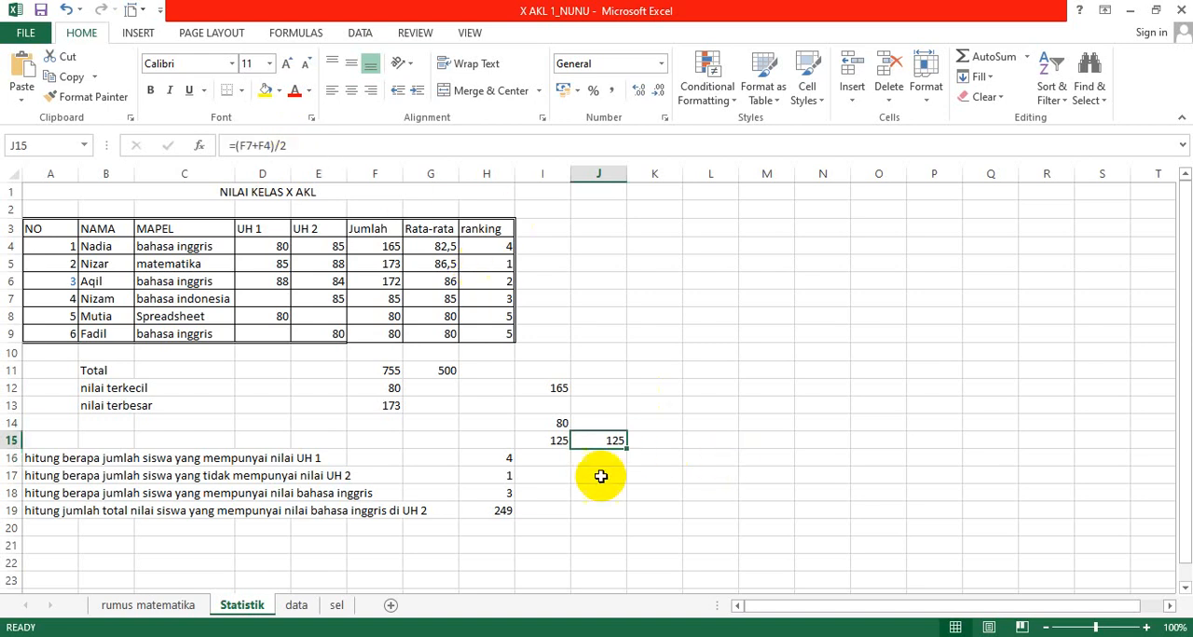
pyautogui.click(548, 440)
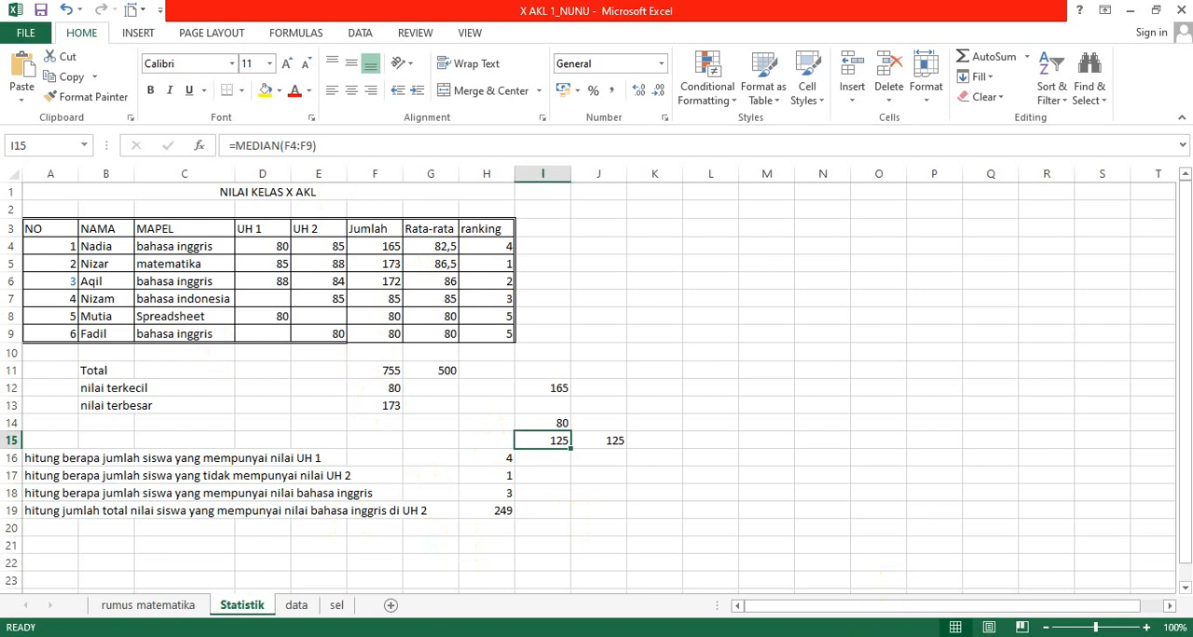
# Step: Switch to the Word document MODUL fungsi statistik and review the Soal Pengetahuan questions and the Nizar Kreasi income table exercise
pyautogui.hotkey('alt', 'Tab')
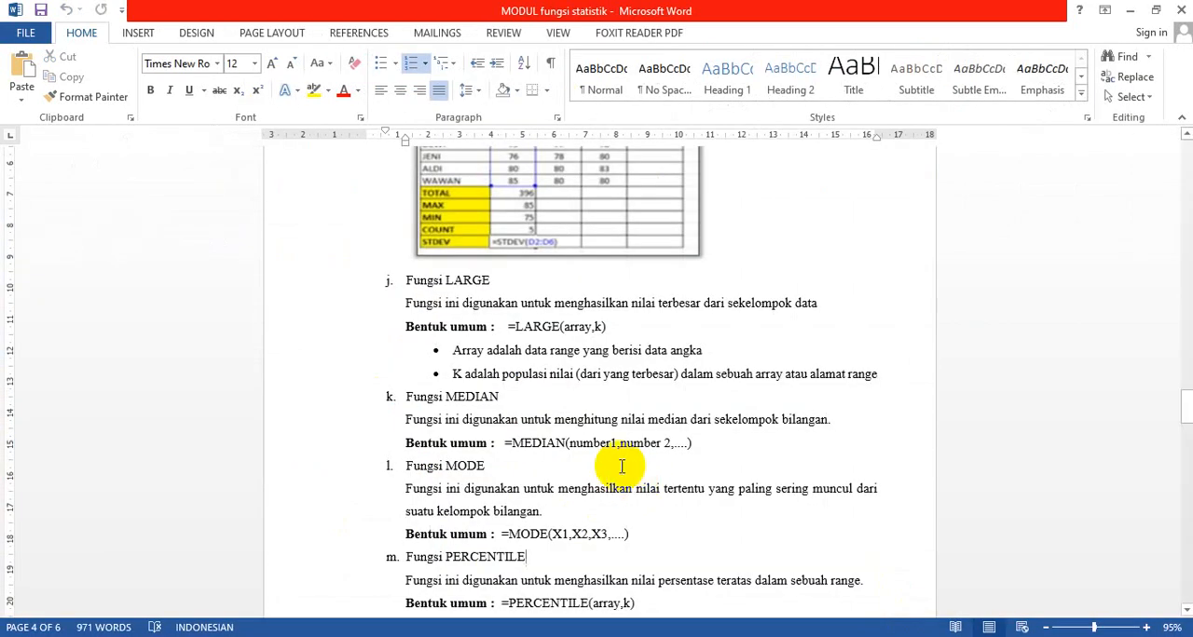
pyautogui.press('pagedown')
pyautogui.press('pagedown')
pyautogui.press('pagedown')
pyautogui.press('pagedown')
pyautogui.press('pagedown')
pyautogui.press('pagedown')
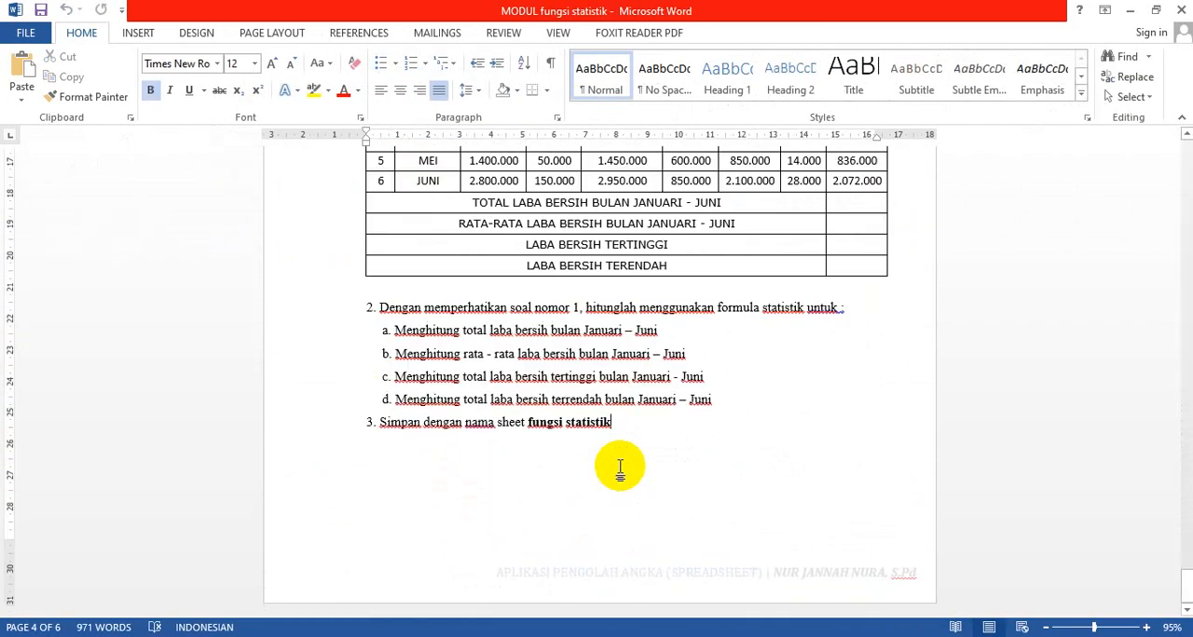
pyautogui.press('pageup')
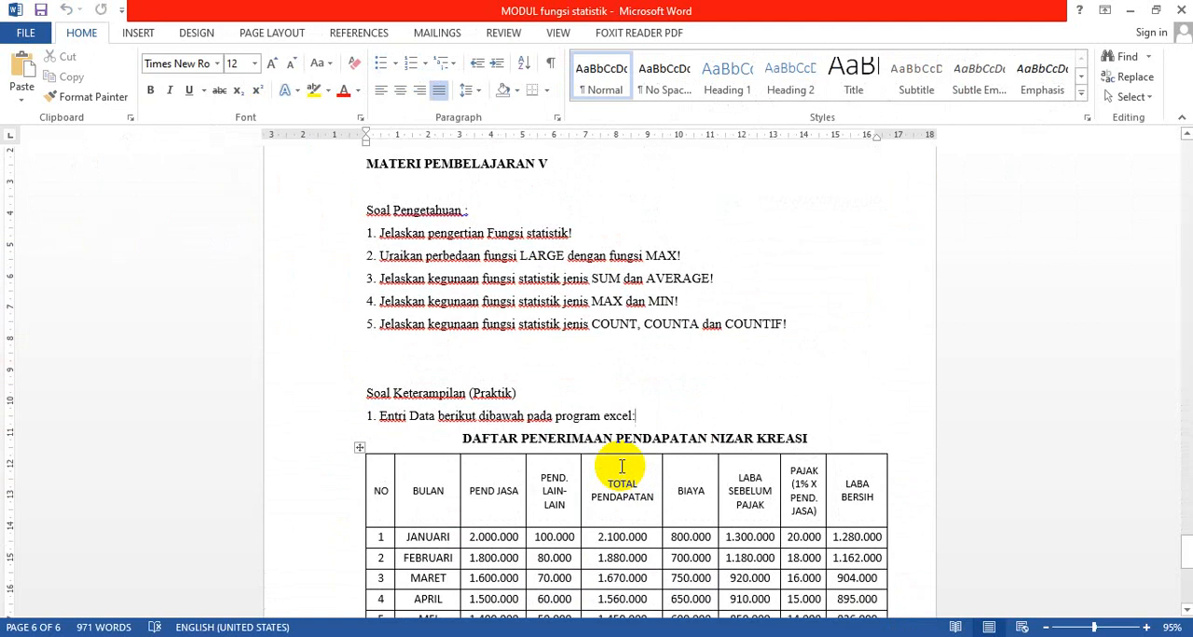
pyautogui.press('Down')
pyautogui.press('Down')
pyautogui.press('Down')
pyautogui.press('Down')
pyautogui.press('Down')
pyautogui.press('Down')
pyautogui.press('Down')
pyautogui.press('Down')
pyautogui.press('Down')
pyautogui.press('Down')
pyautogui.press('Down')
pyautogui.press('Down')
pyautogui.press('Down')
pyautogui.press('Down')
pyautogui.press('Down')
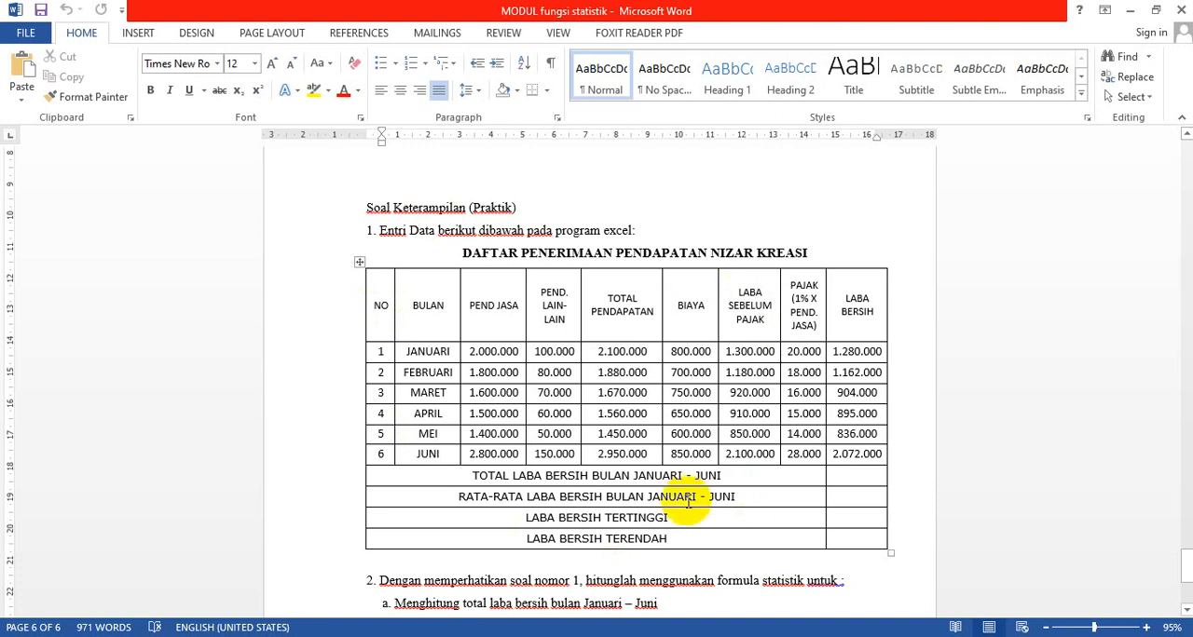
# Step: Review the net profit tasks and the instruction to name the sheet fungsi statistik, and return to the Statistik sheet in Excel
pyautogui.click(1186, 612)
pyautogui.click(1186, 611)
pyautogui.click(1186, 611)
pyautogui.click(1186, 611)
pyautogui.click(1186, 611)
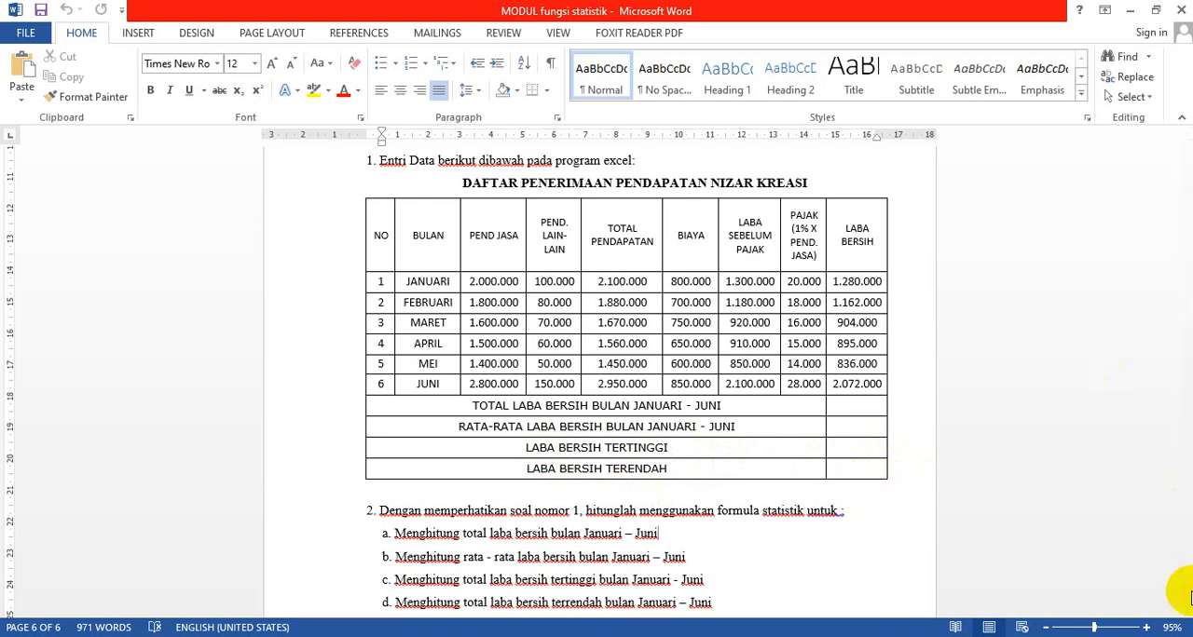
pyautogui.moveTo(1178, 567); pyautogui.dragTo(1187, 603)
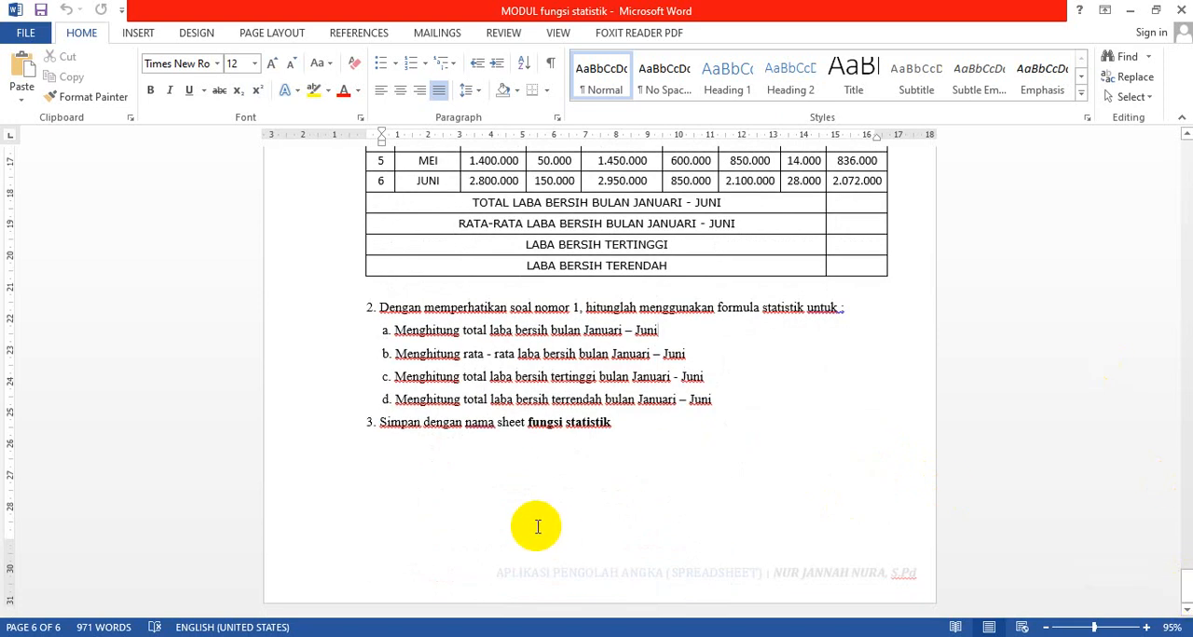
pyautogui.doubleClick(526, 428)
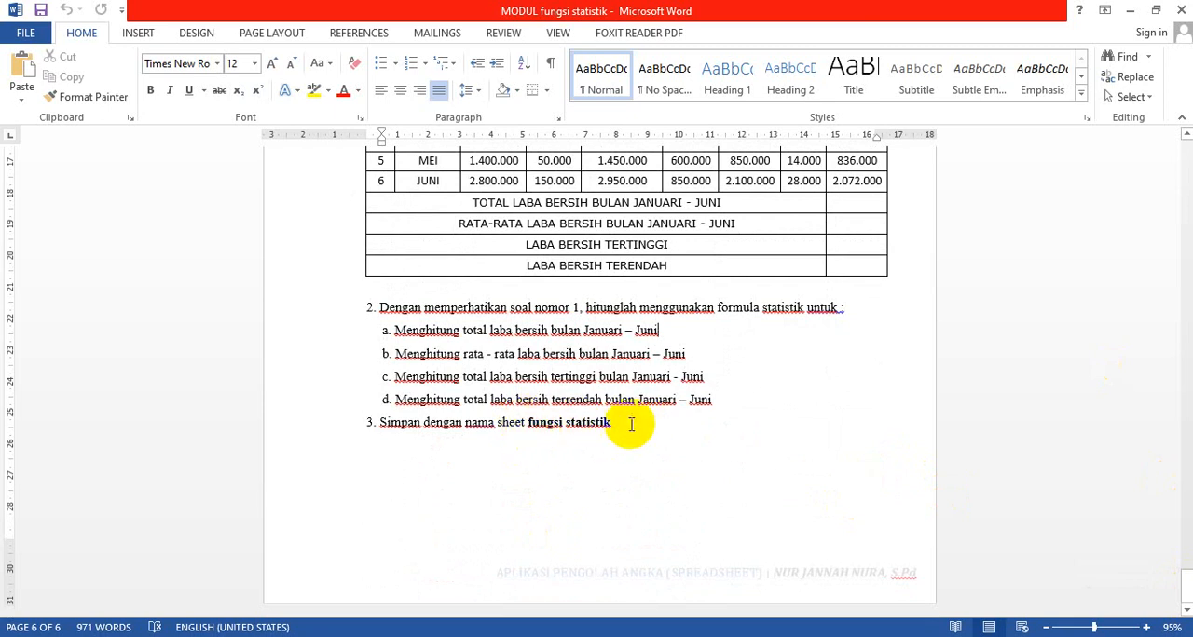
pyautogui.moveTo(615, 423); pyautogui.dragTo(559, 426)
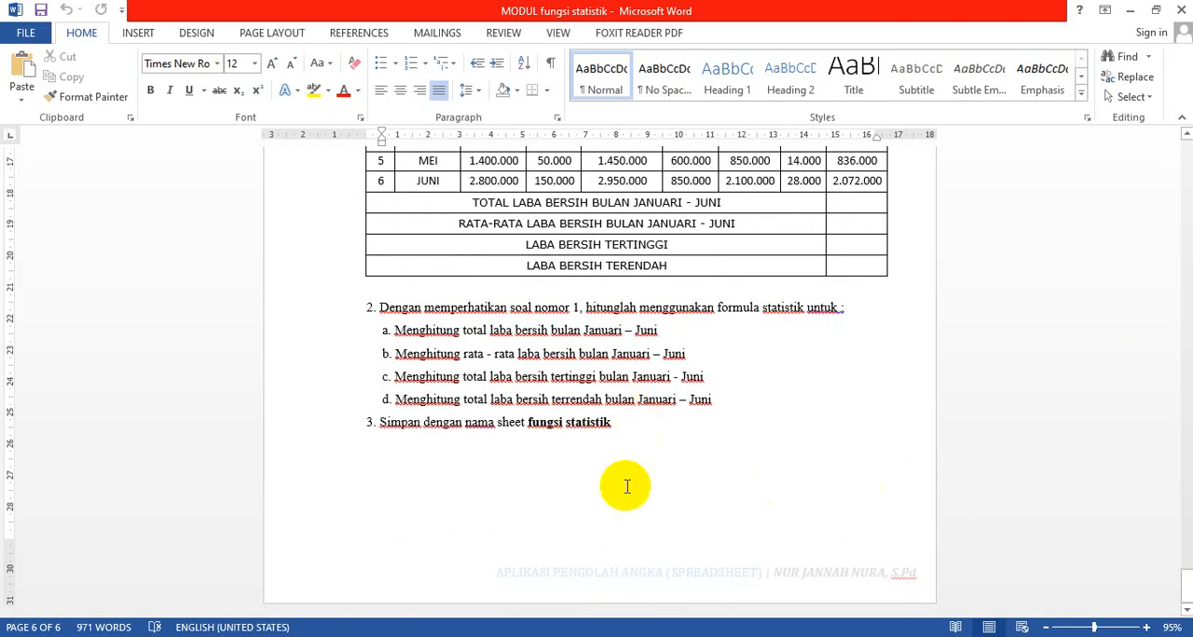
pyautogui.click(743, 575)
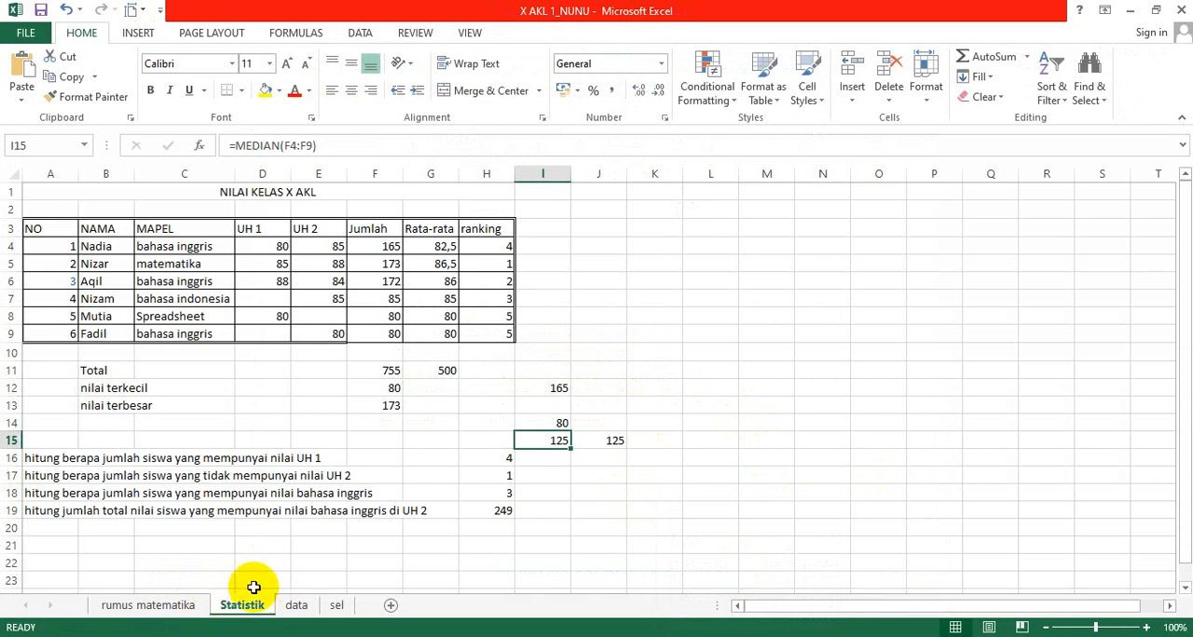
pyautogui.click(643, 473)
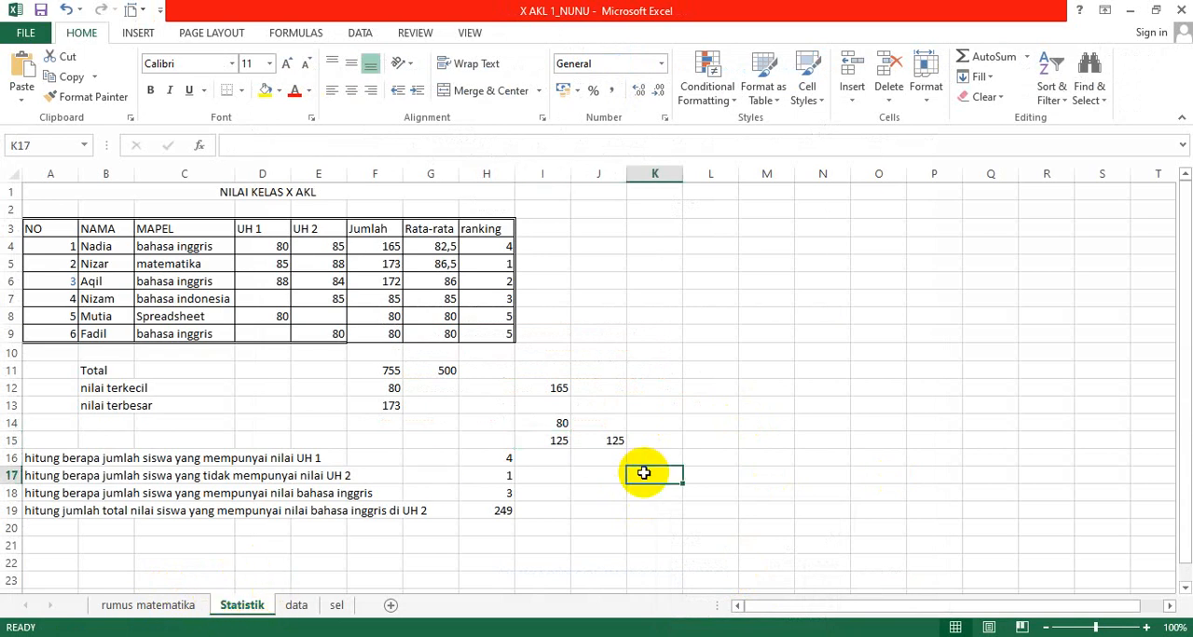